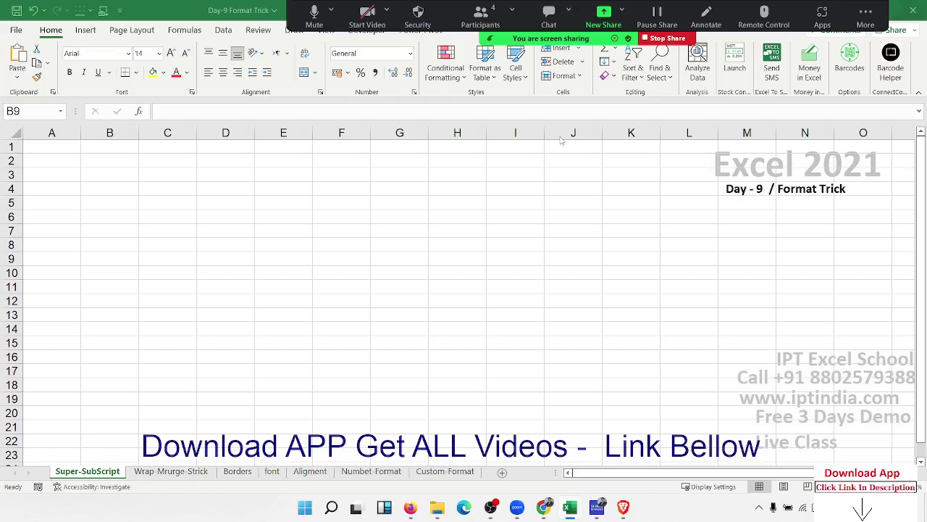
Open the Dashbaord-4 workbook from the recent files list
click(489, 13)
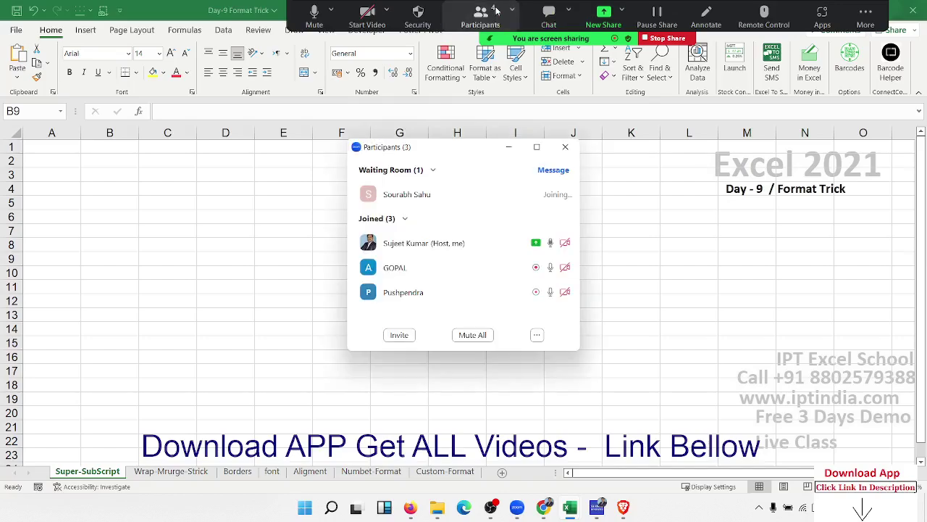
click(565, 147)
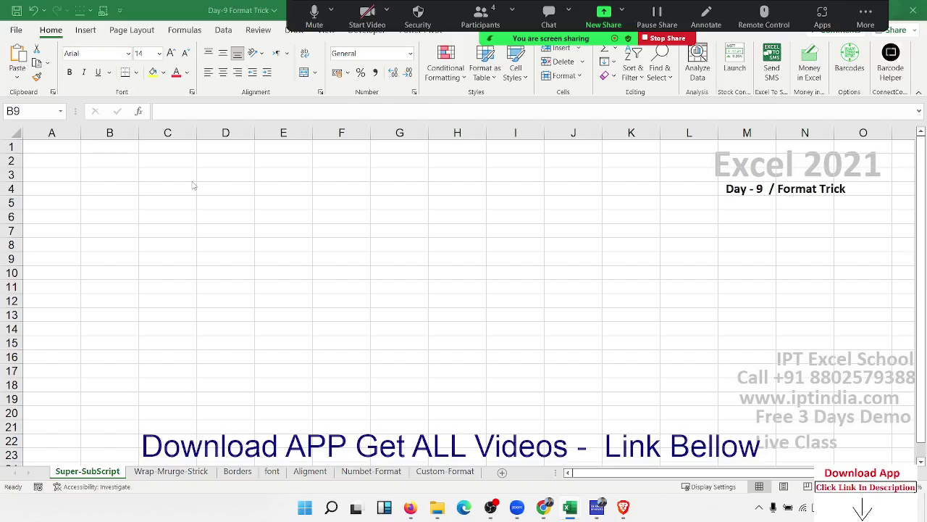
click(18, 34)
click(17, 31)
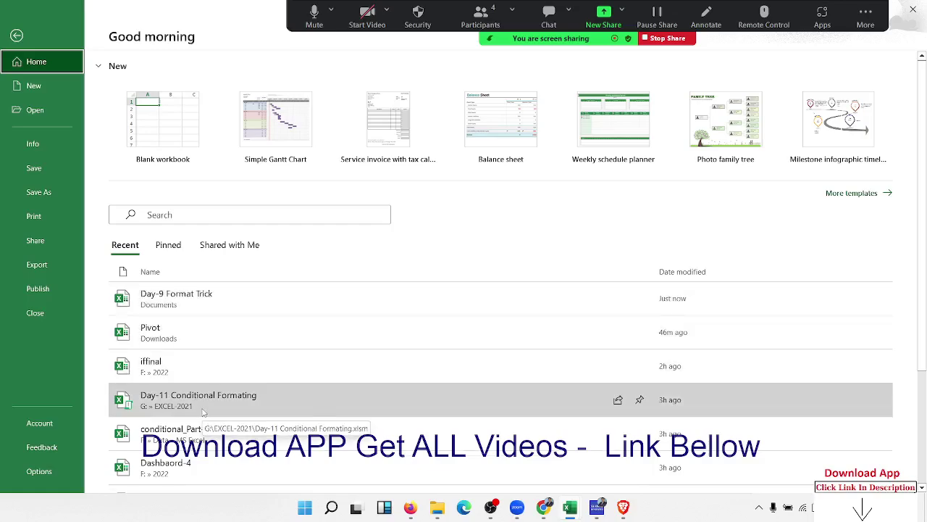
scroll(202, 403, down, 3)
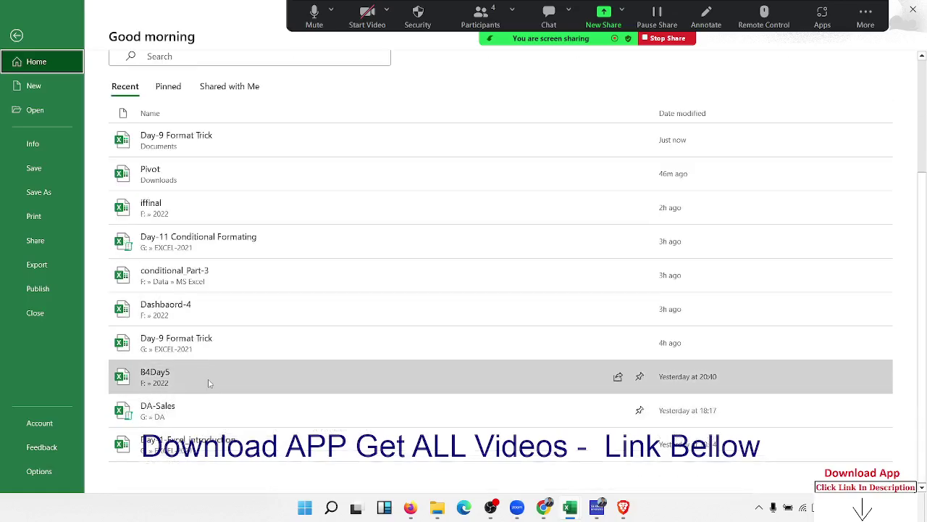
click(214, 321)
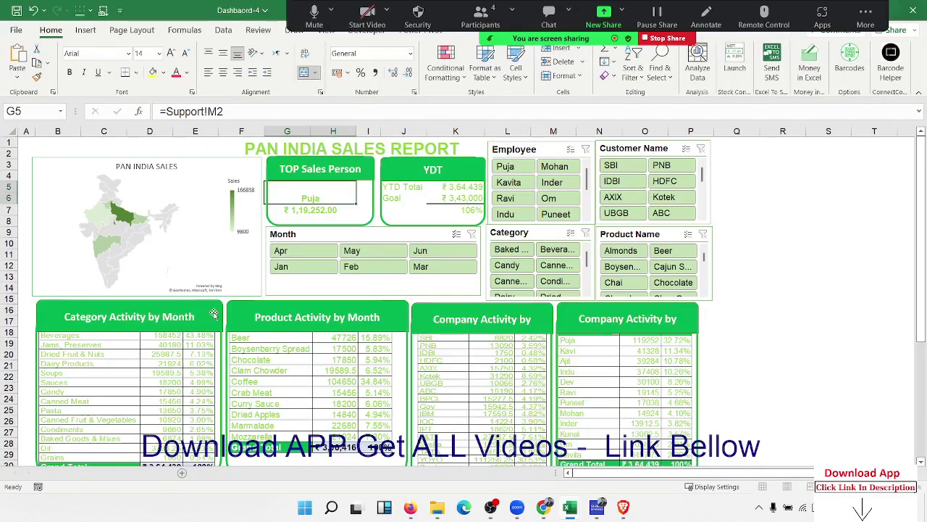
Scroll through the Report sheet's Pan India Sales dashboard, glancing at the Data sheet
click(770, 243)
scroll(770, 243, down, 3)
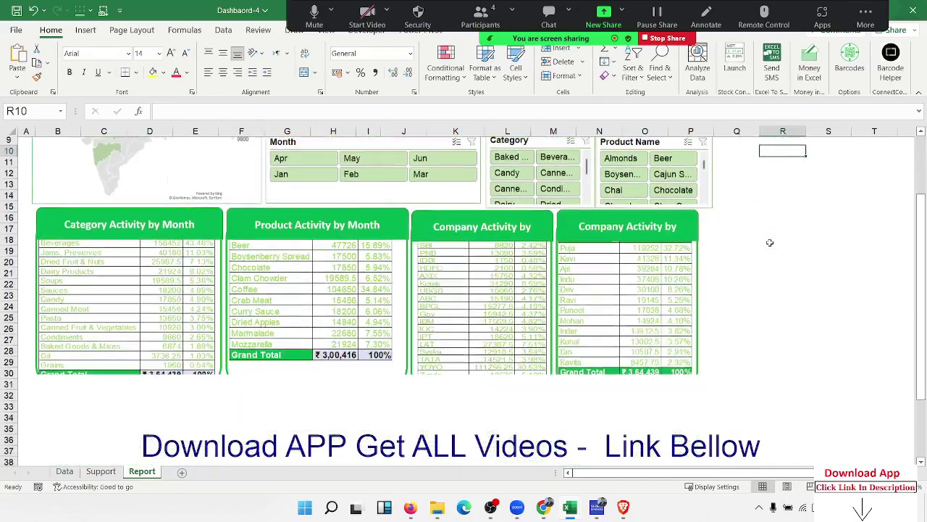
scroll(770, 243, down, 4)
scroll(770, 243, up, 7)
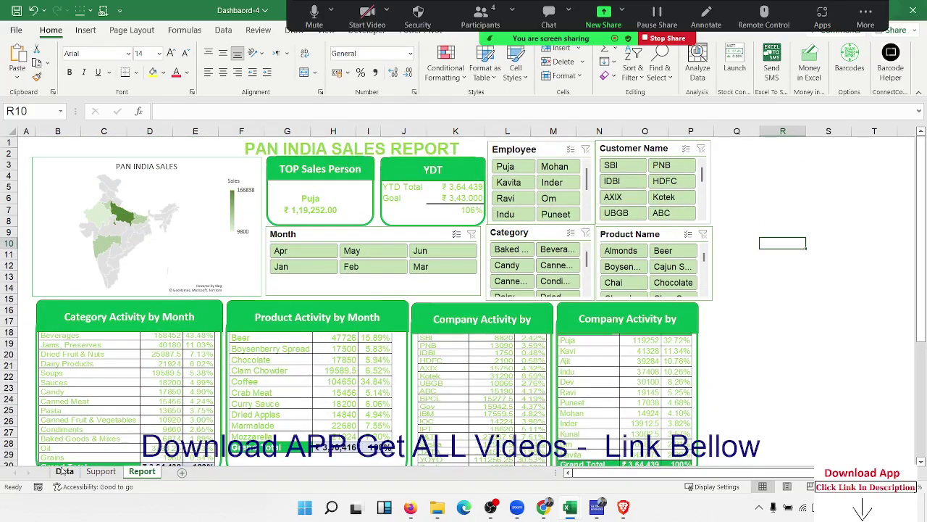
click(65, 471)
click(141, 472)
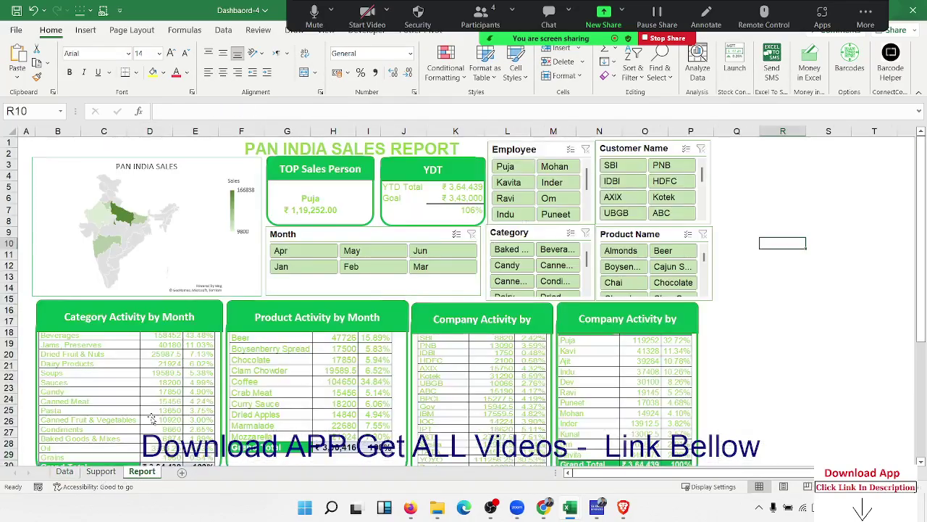
scroll(611, 262, down, 4)
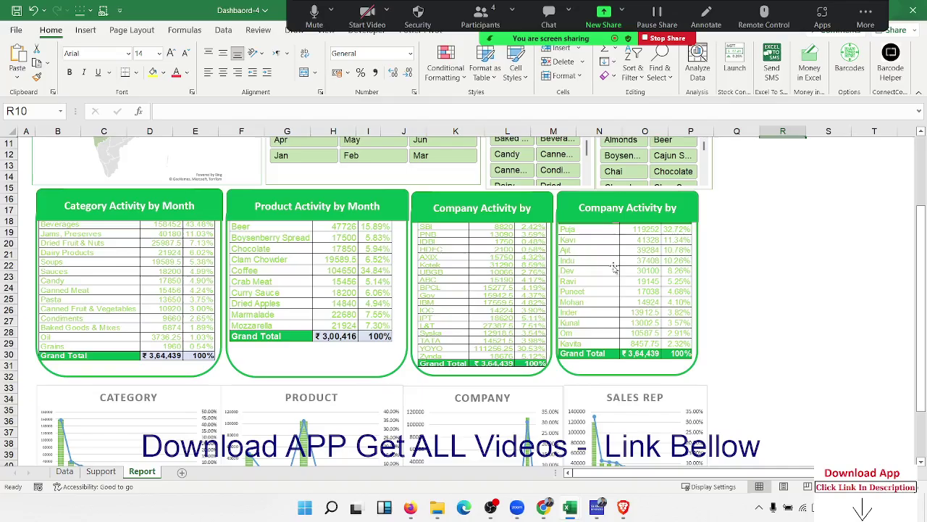
scroll(356, 316, down, 3)
scroll(355, 316, down, 1)
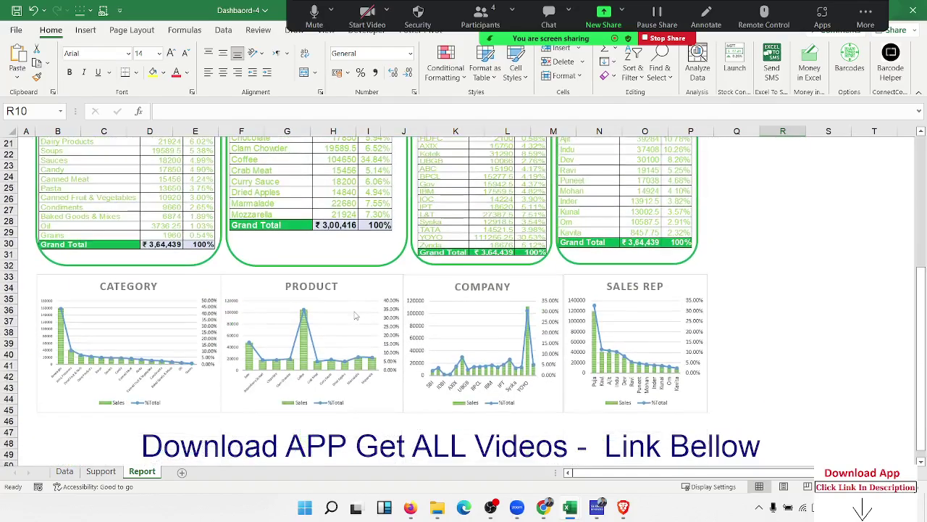
scroll(356, 316, up, 7)
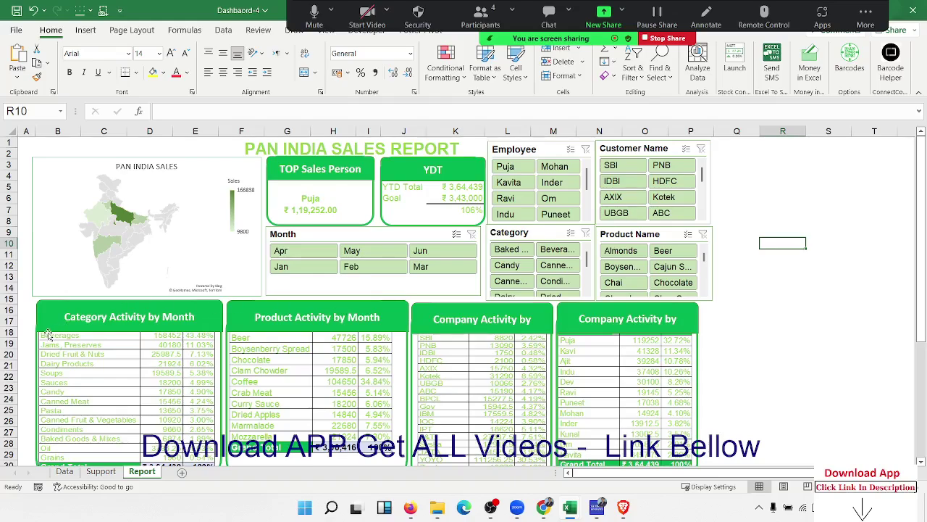
Close Dashbaord-4 with Don't Save, returning to the Day-9 Format Trick workbook
click(16, 31)
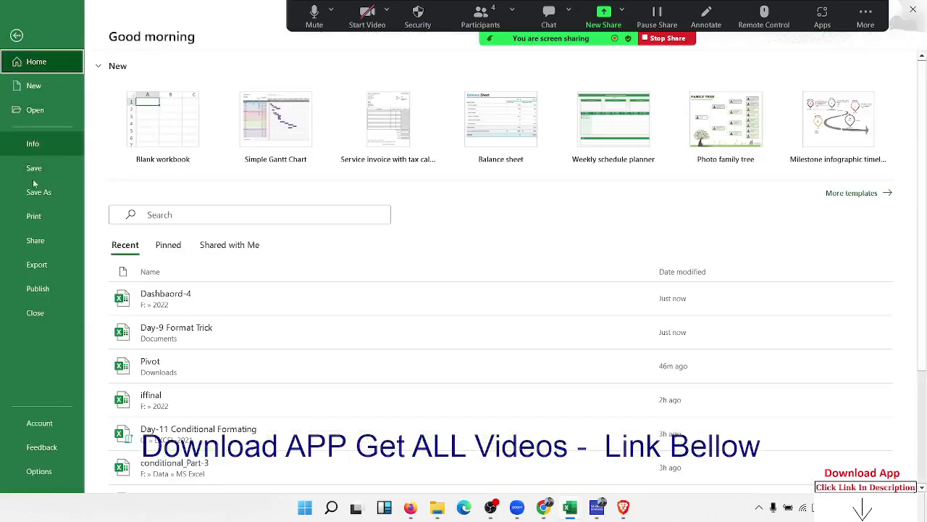
click(35, 313)
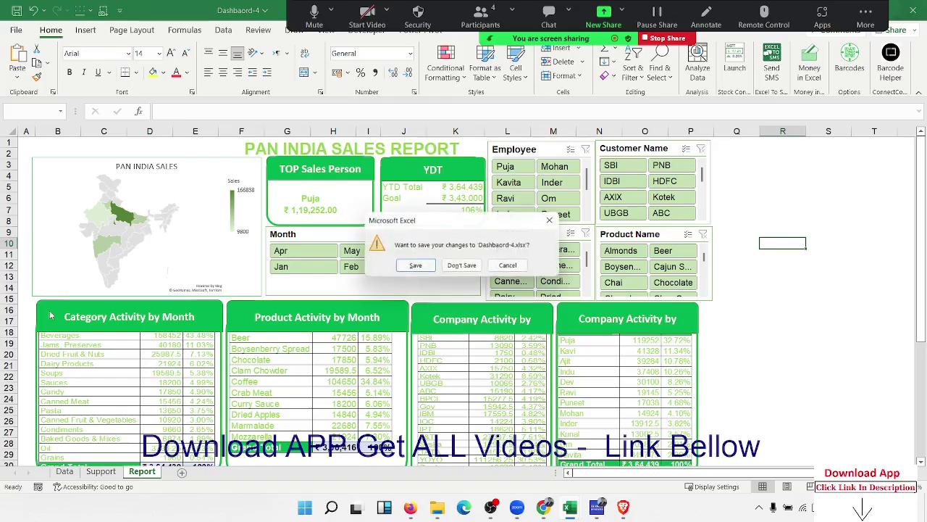
click(463, 267)
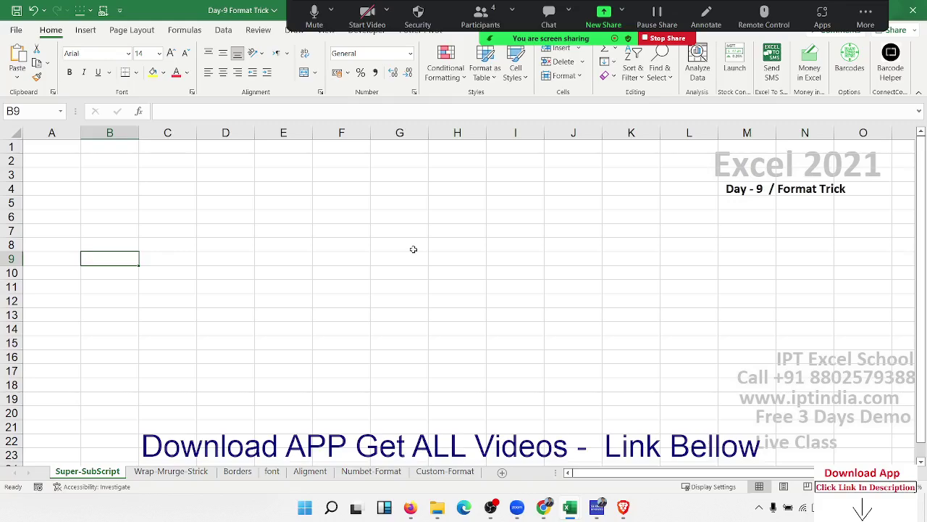
Zoom in on the empty Super-SubScript sheet so its cells appear larger
click(482, 16)
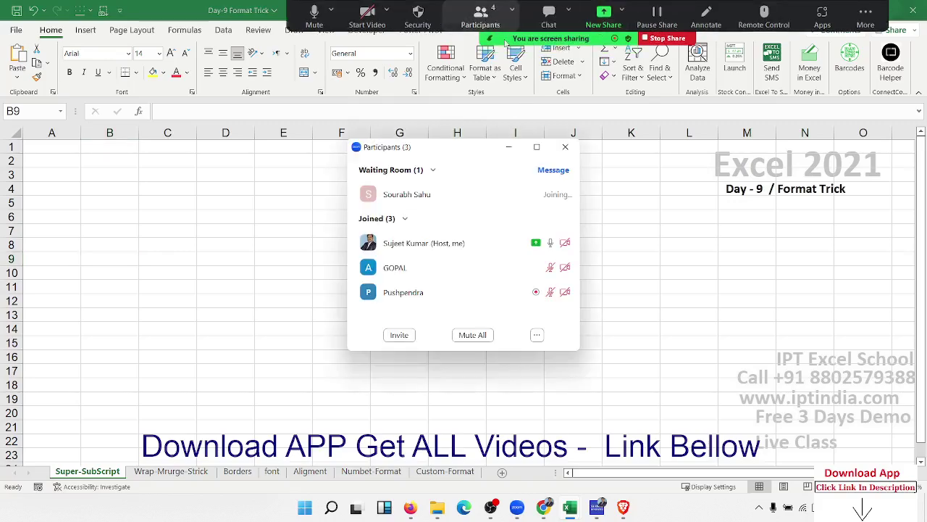
click(565, 146)
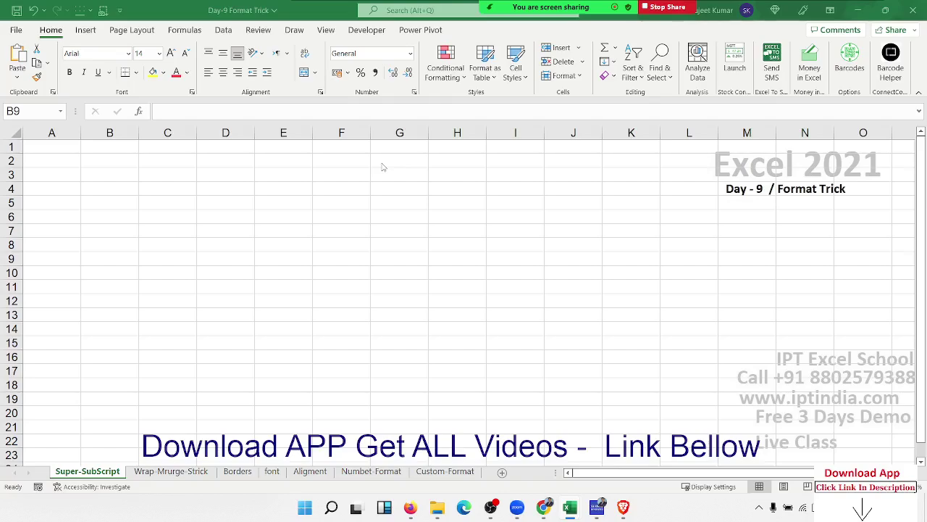
scroll(101, 233, up, 1)
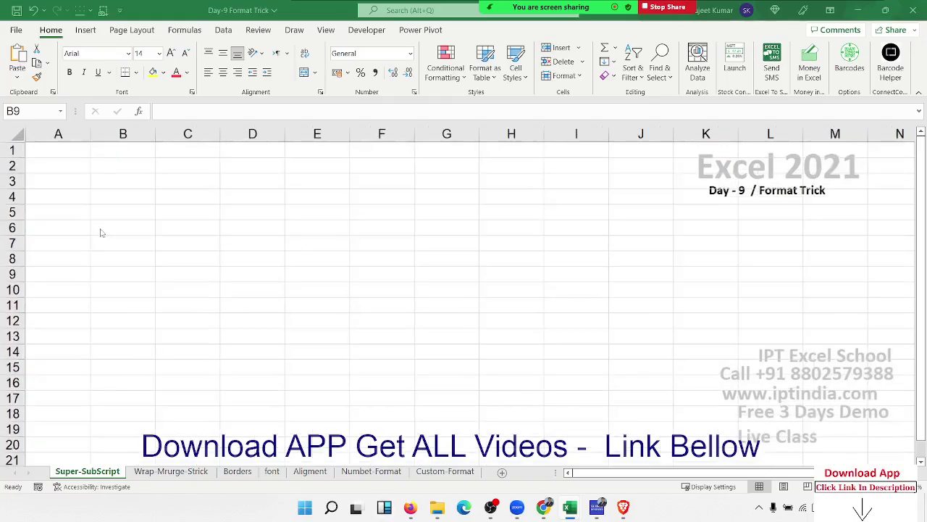
scroll(101, 232, up, 3)
Enter 10th in cell A2
click(89, 183)
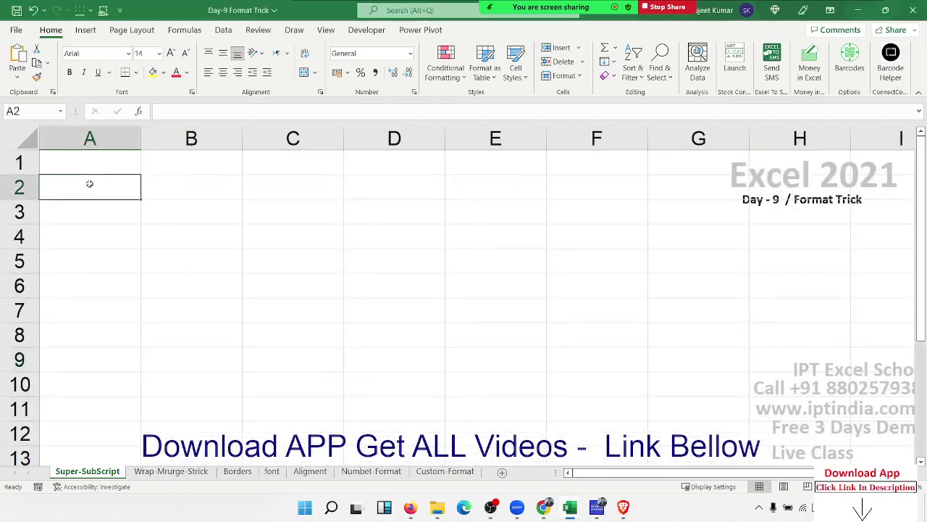
text(10th)
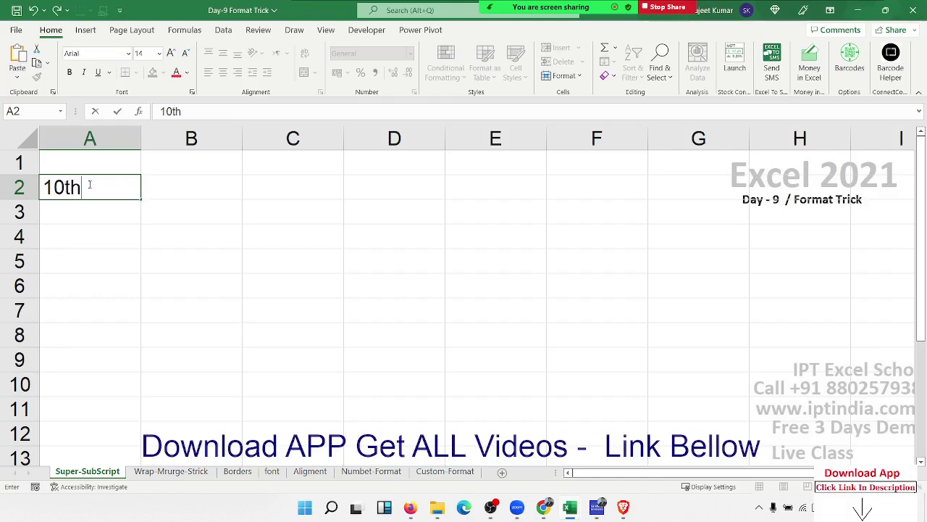
key(Return)
Format the th of 10th in A2 as superscript
click(89, 185)
key(F2)
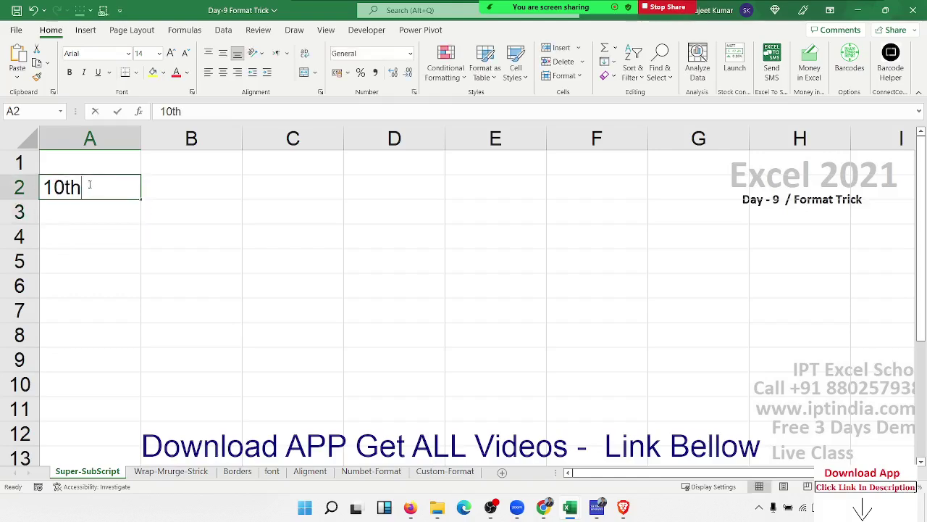
drag(65, 187, 84, 187)
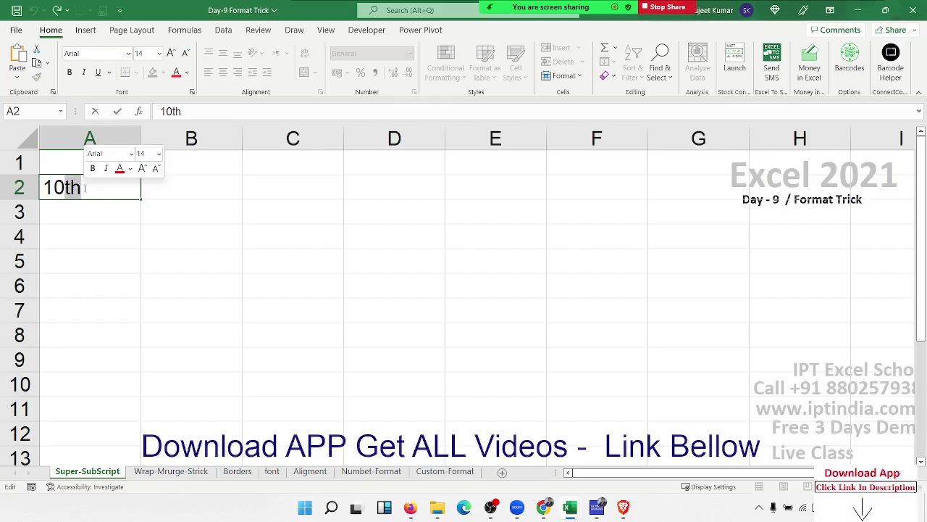
right_click(77, 187)
click(121, 287)
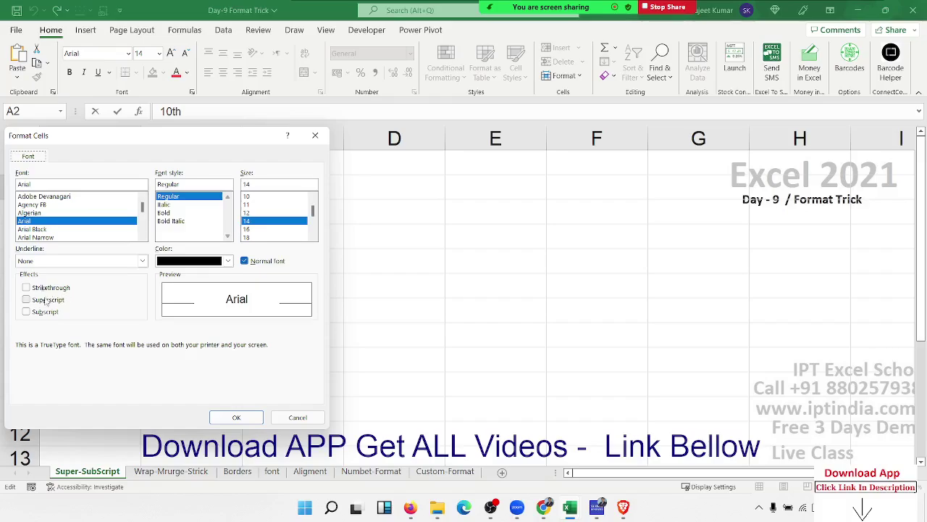
click(27, 300)
drag(121, 137, 386, 106)
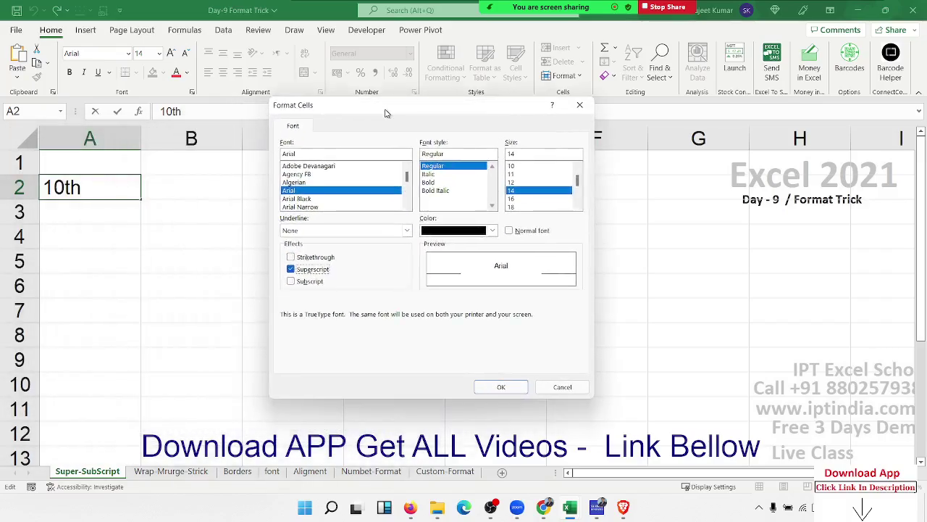
click(501, 386)
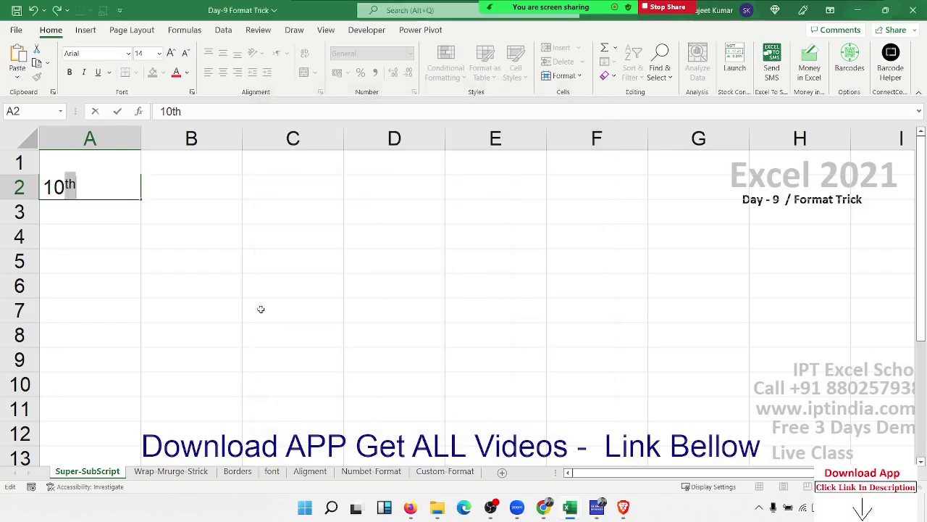
click(65, 245)
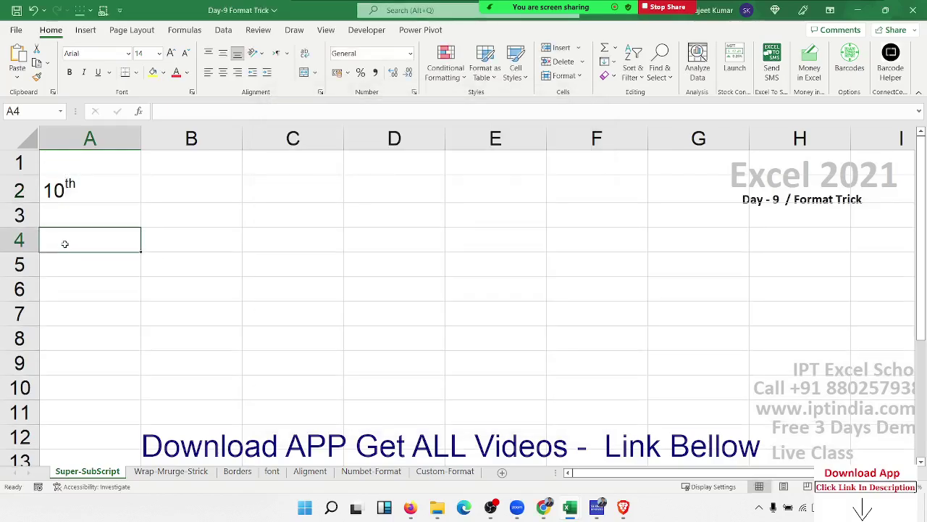
click(83, 211)
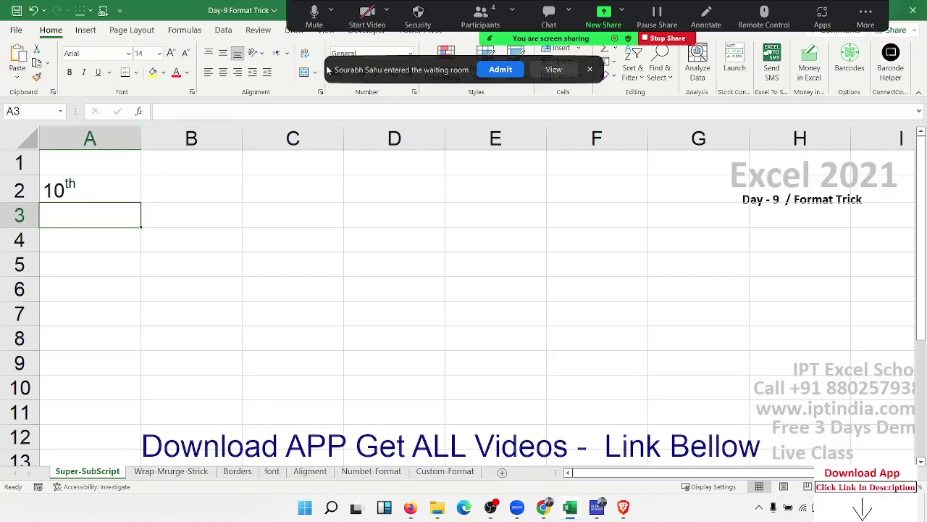
click(500, 69)
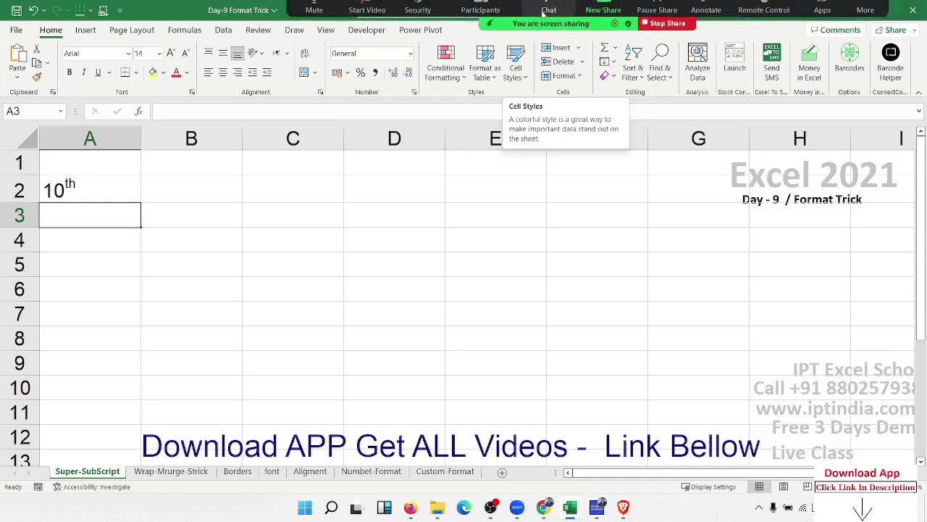
click(481, 16)
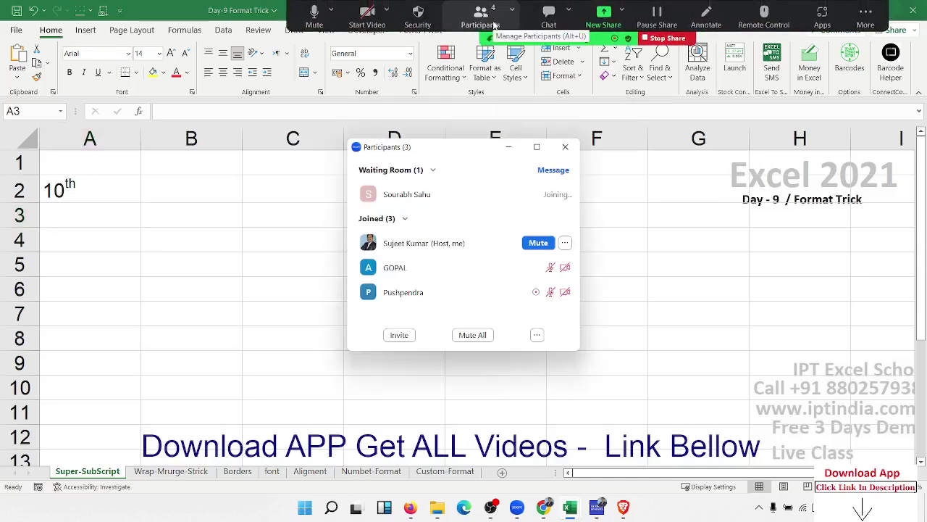
click(572, 148)
click(105, 202)
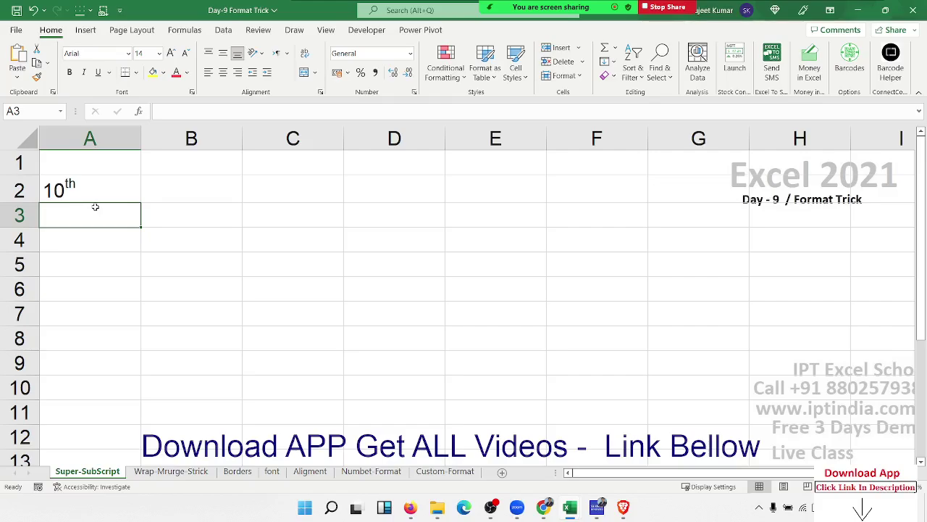
Enter 102 in A3 and superscript the final 2 so it reads 10²
text(102)
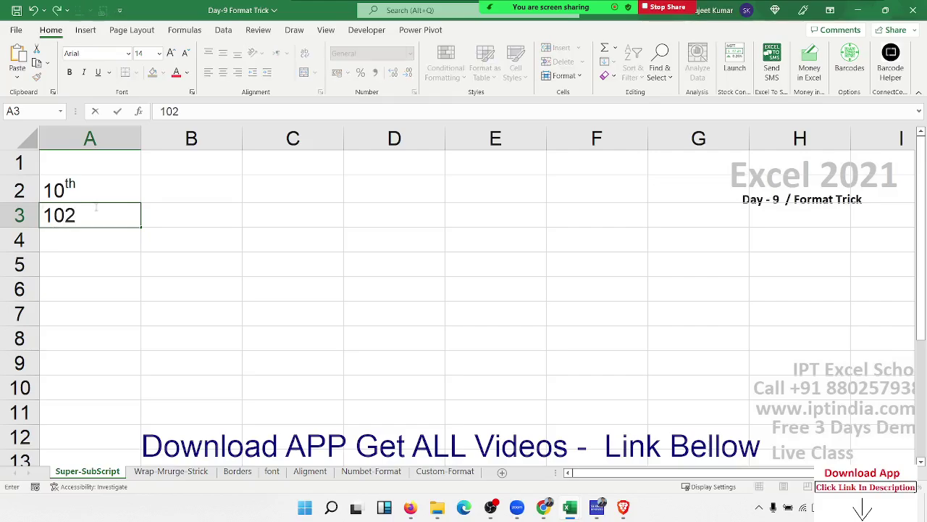
key(BackSpace)
key(BackSpace)
key(BackSpace)
text(1)
text(02)
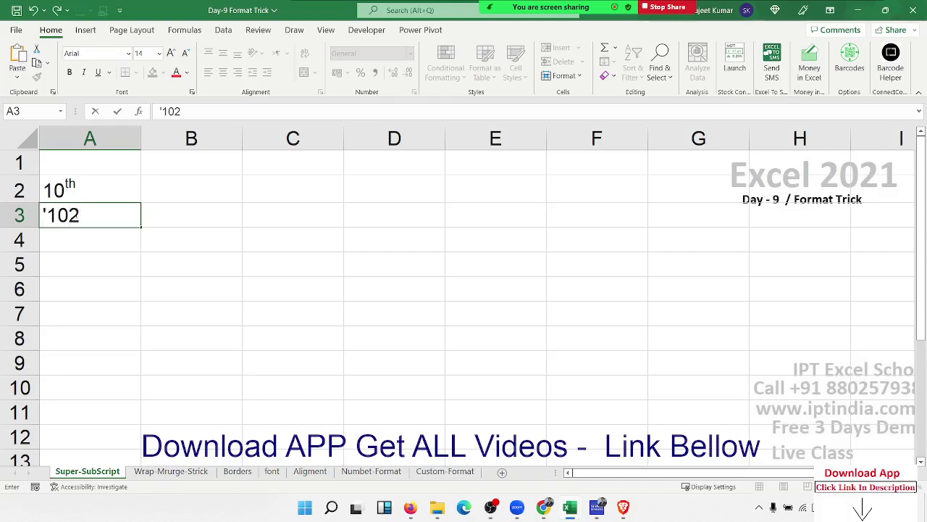
right_click(73, 214)
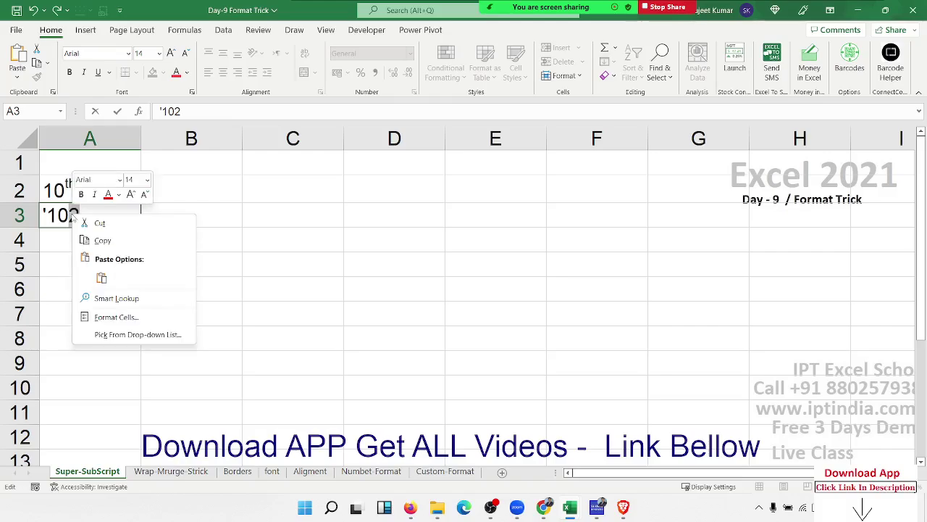
click(101, 319)
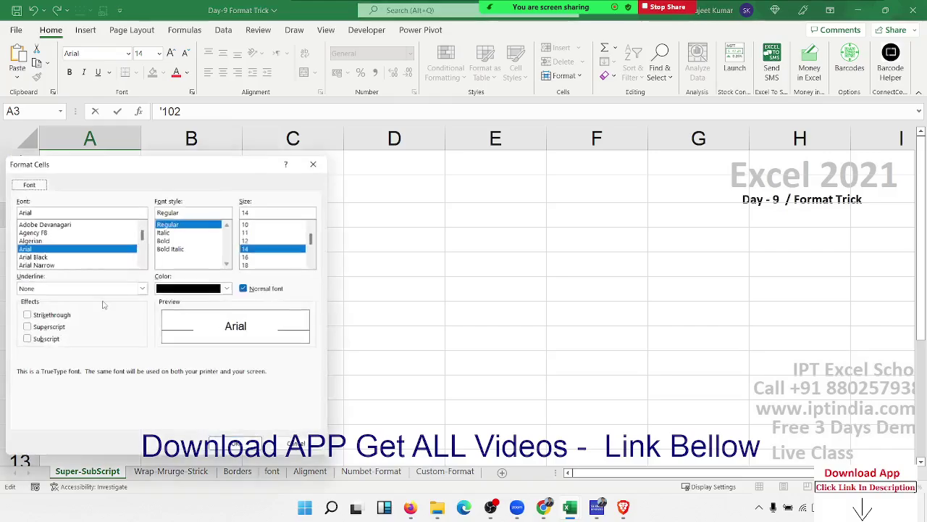
click(47, 328)
click(237, 445)
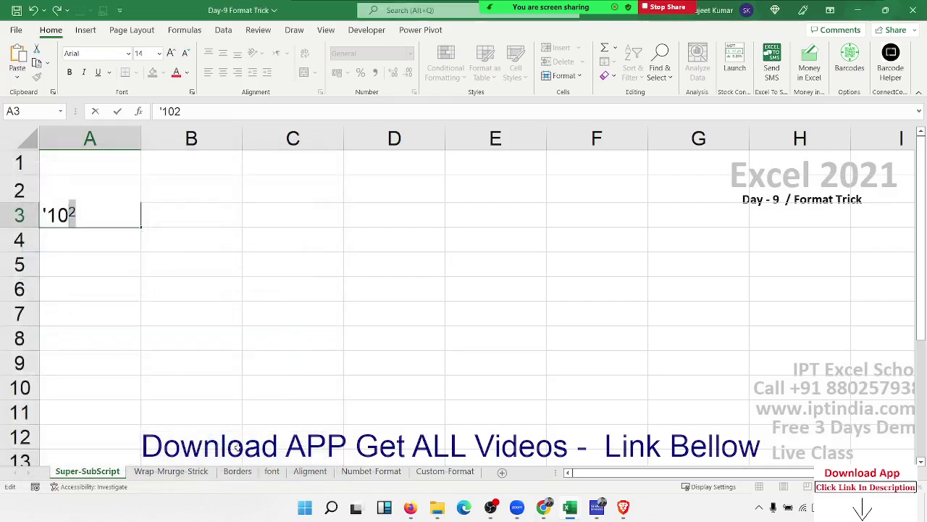
click(126, 281)
click(84, 241)
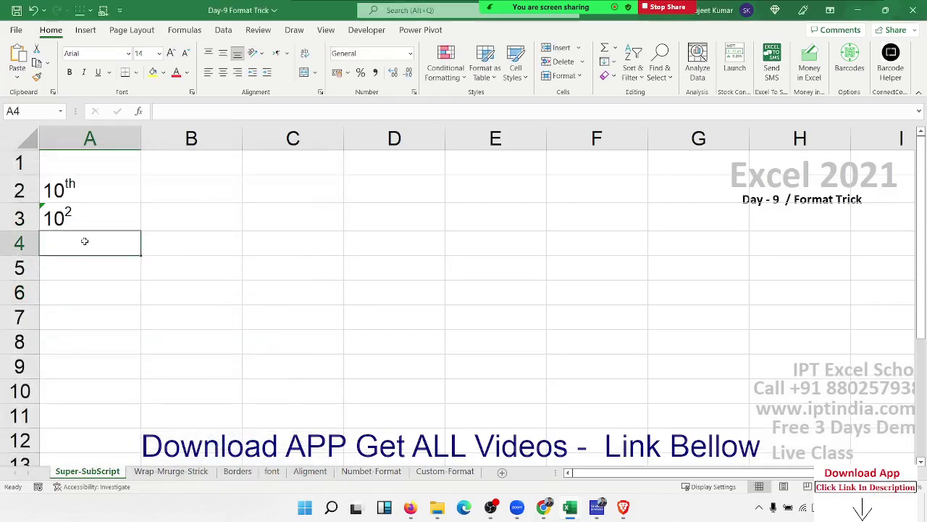
Type 50o in A4 and make the o superscript to mimic 50°
text(5)
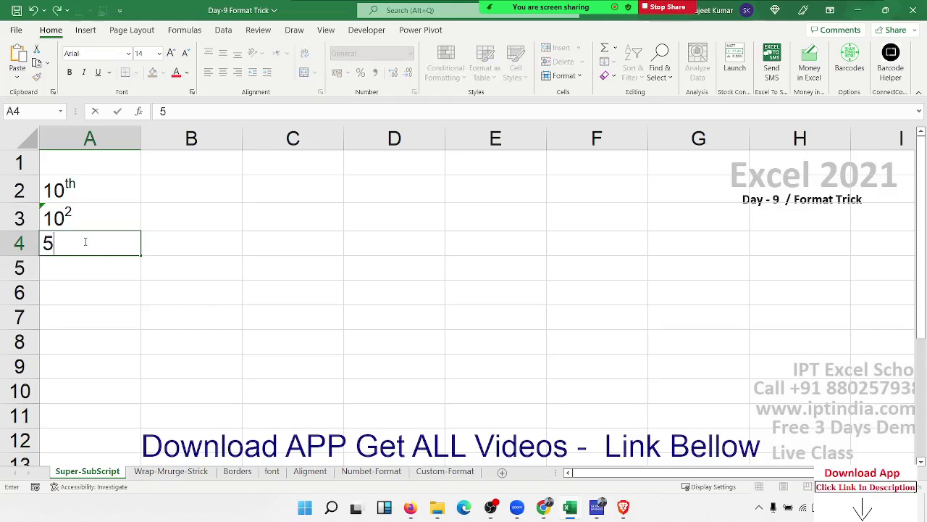
text(0o)
drag(66, 245, 76, 245)
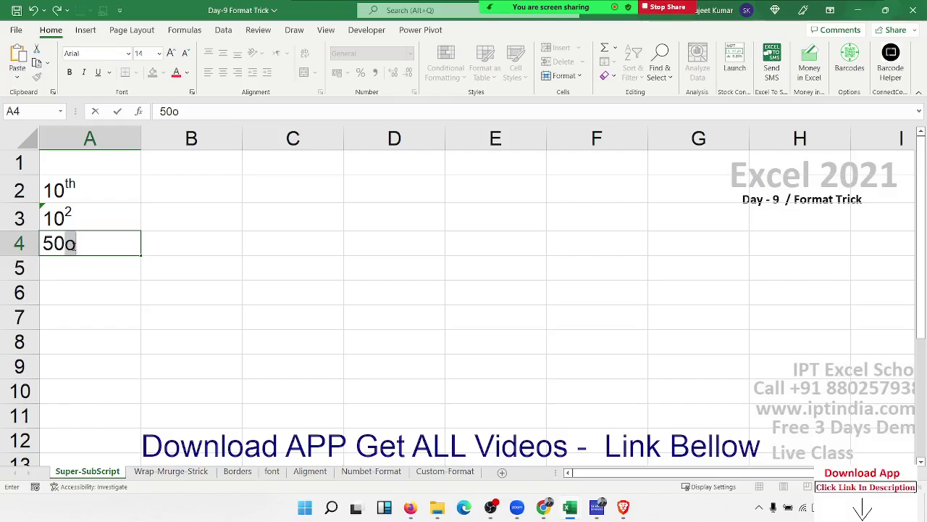
right_click(75, 245)
click(113, 351)
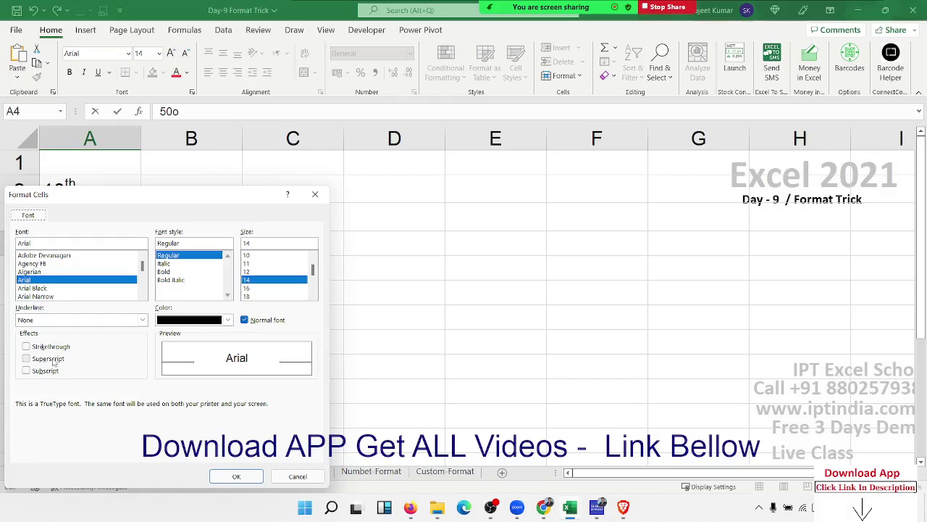
click(26, 358)
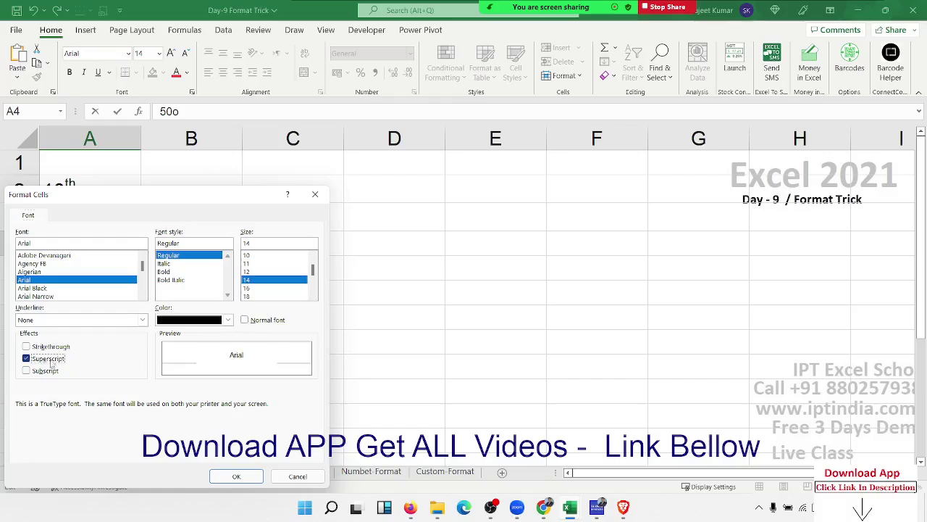
click(239, 477)
click(94, 362)
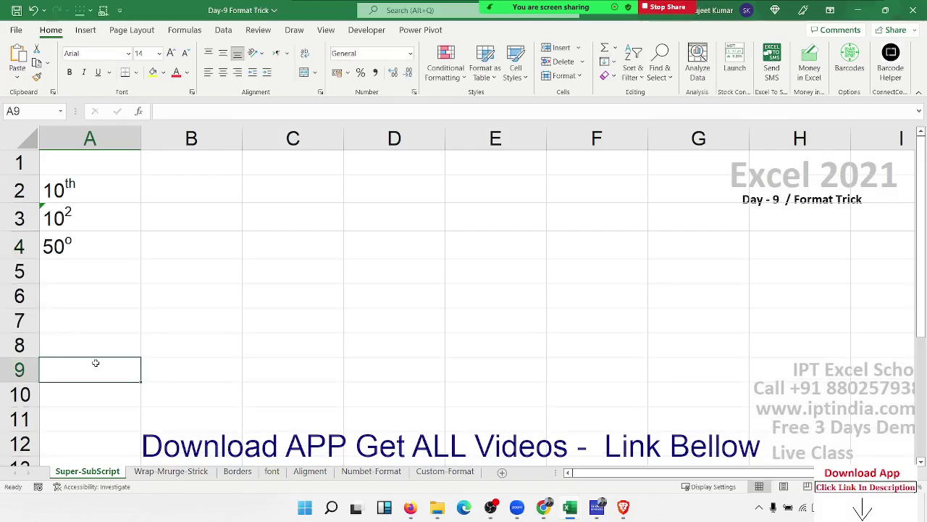
click(79, 254)
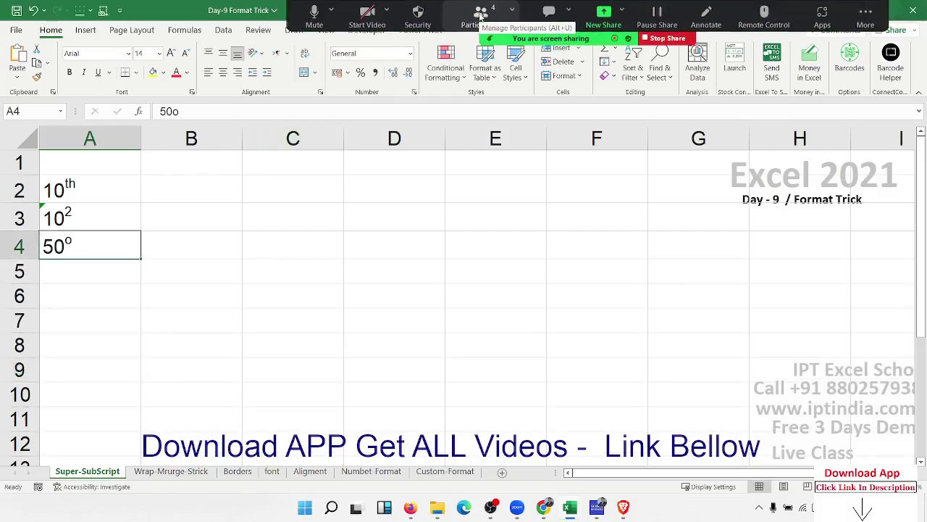
click(480, 16)
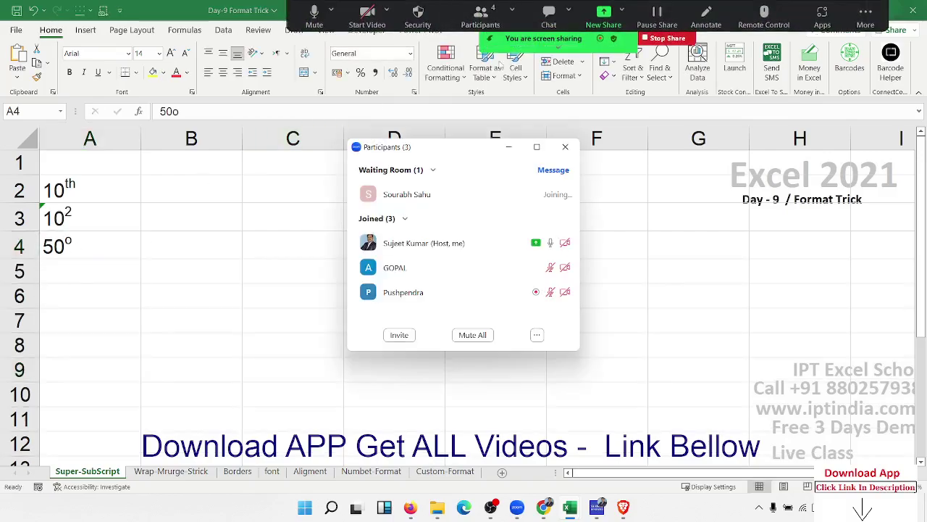
Type the header Sales in cell D1
click(566, 147)
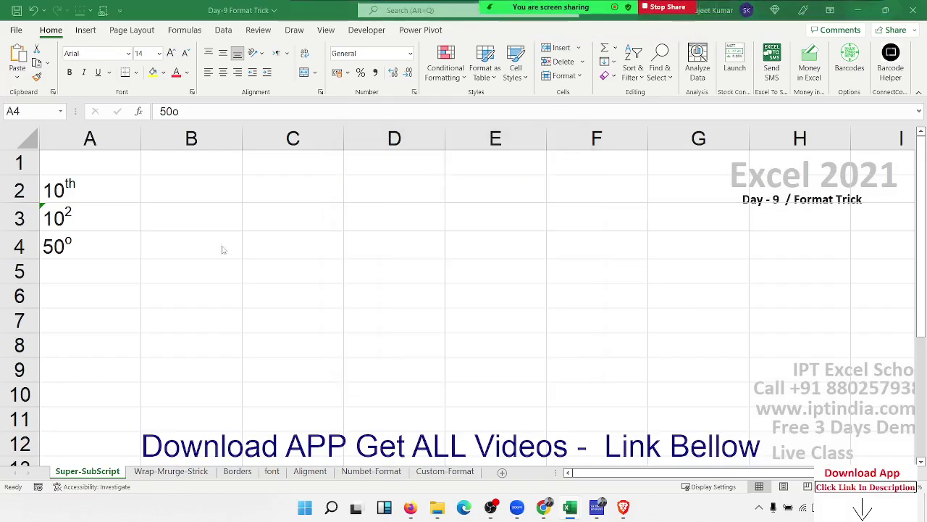
click(97, 245)
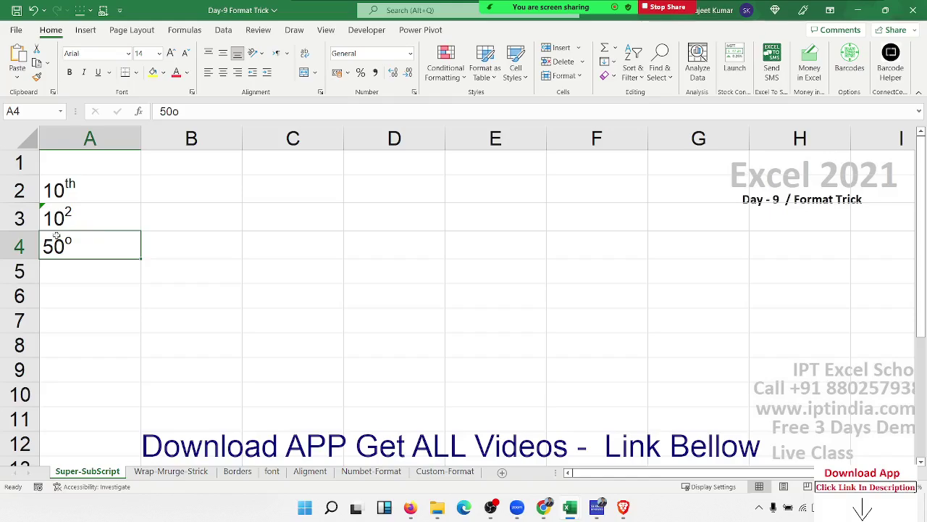
click(378, 167)
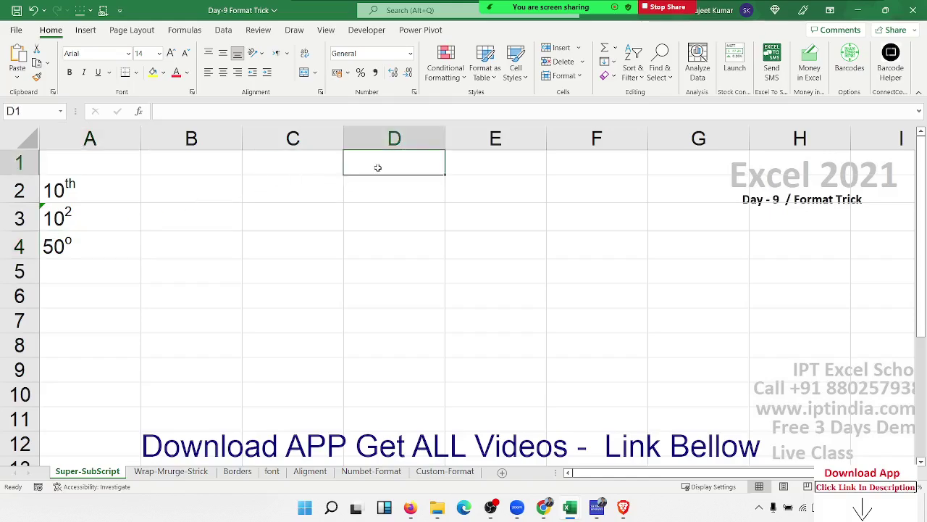
text(Sal)
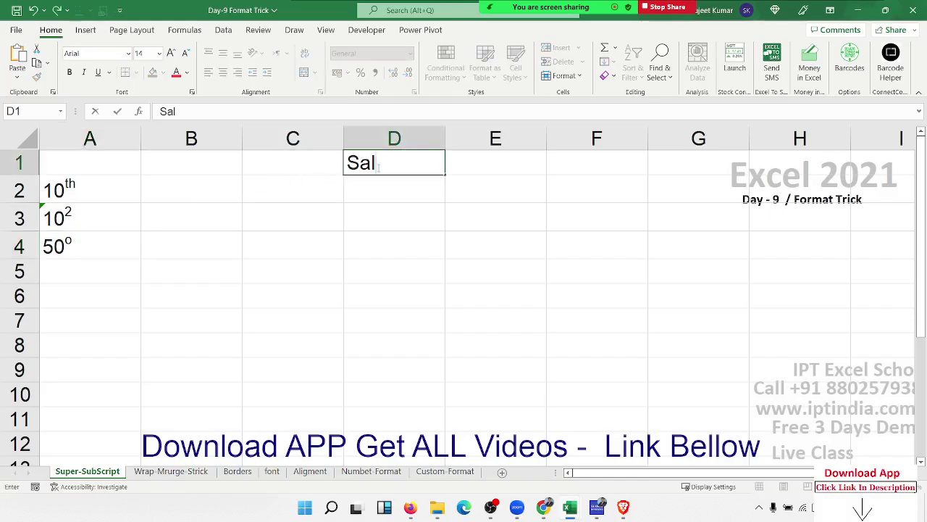
text(es)
key(Return)
Enter 85, 36, 21, 45, 96, 36, 32, 36, 36 into D2:D10
text(85)
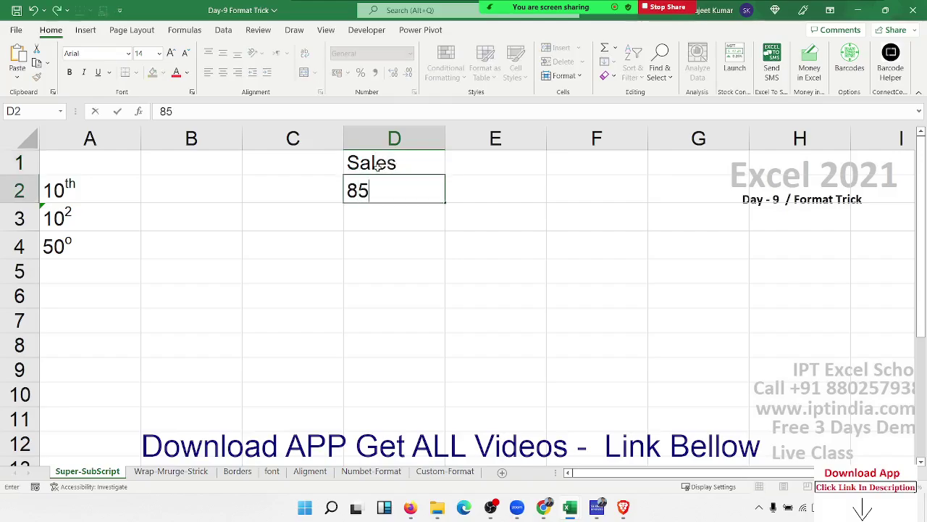
key(Return)
text(36)
key(Return)
text(21)
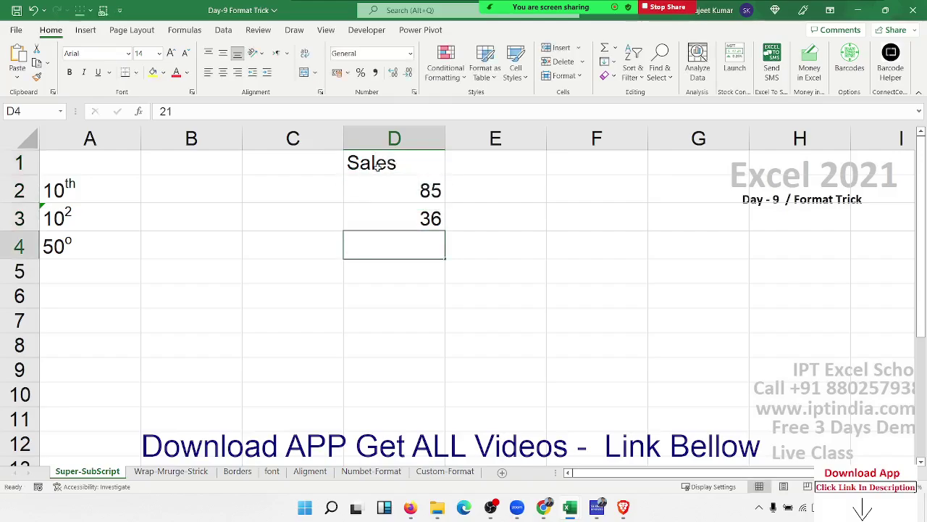
key(Return)
text(45)
key(Return)
text(96)
key(Return)
text(36)
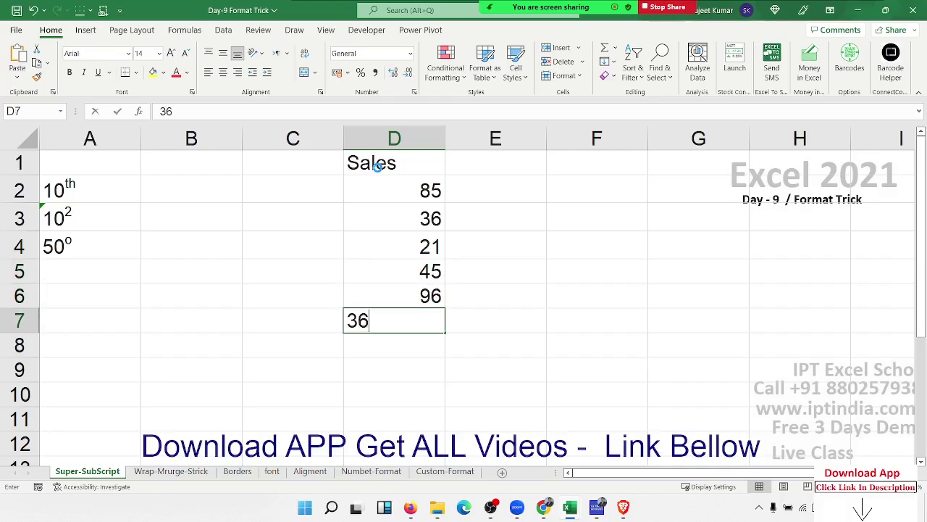
key(Return)
text(32)
key(Return)
text(36)
key(Return)
text(36)
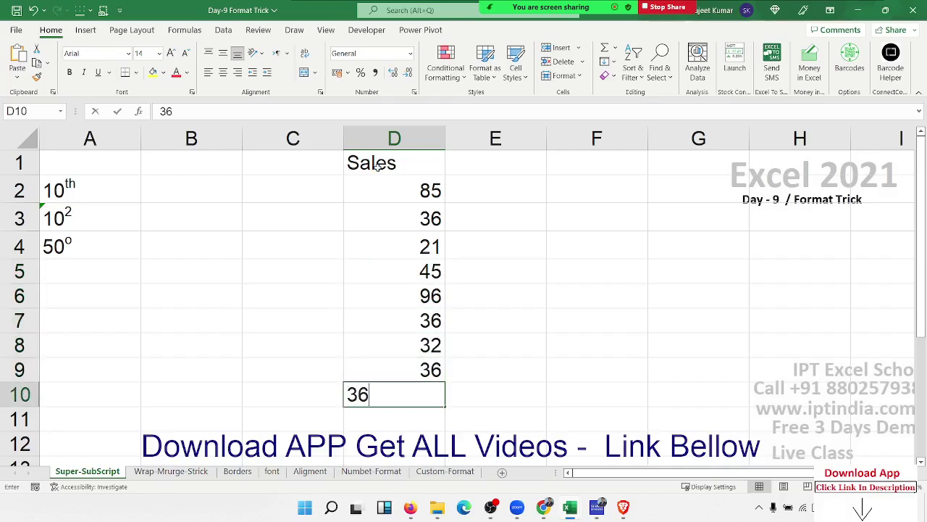
key(Return)
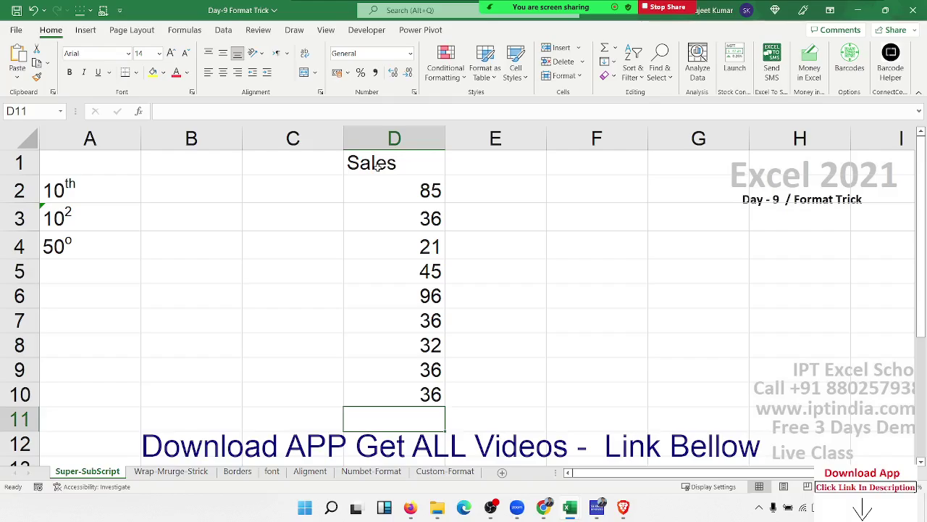
Append an o to the 85 in cell D2
key(Up)
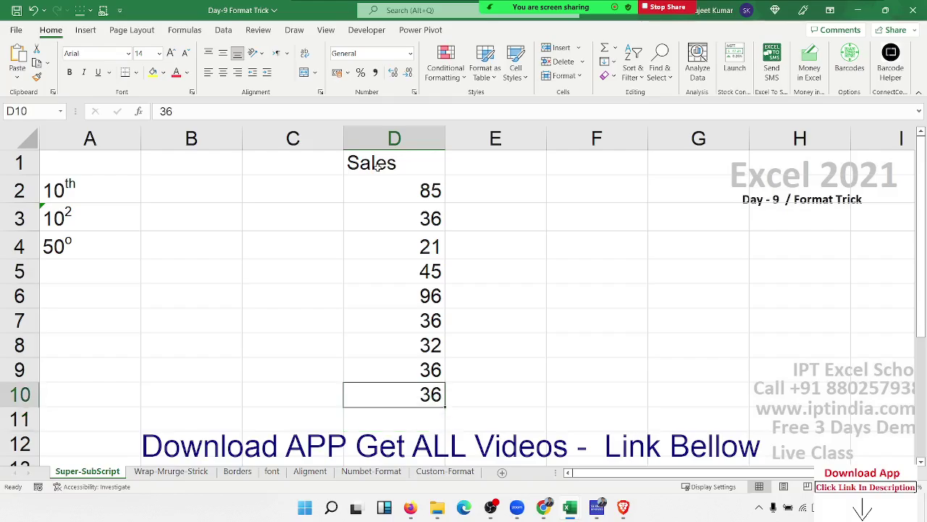
double_click(441, 194)
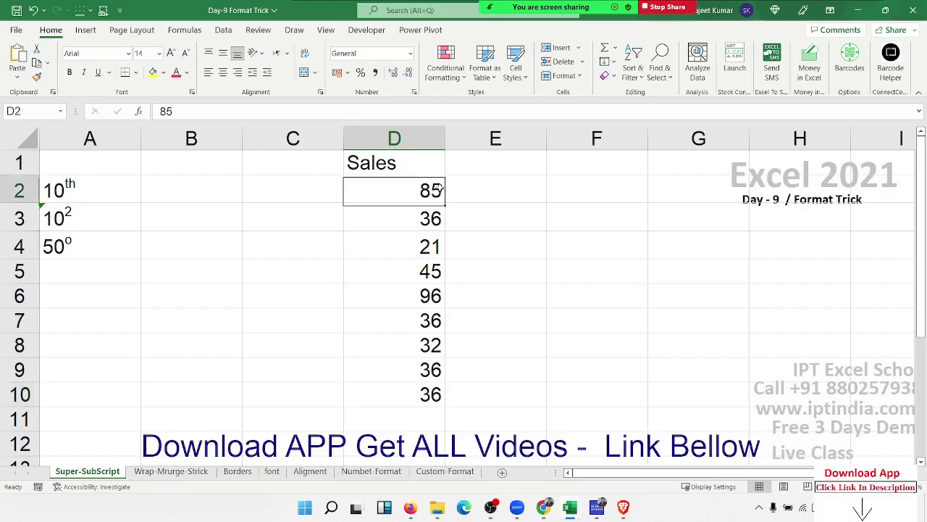
text(o)
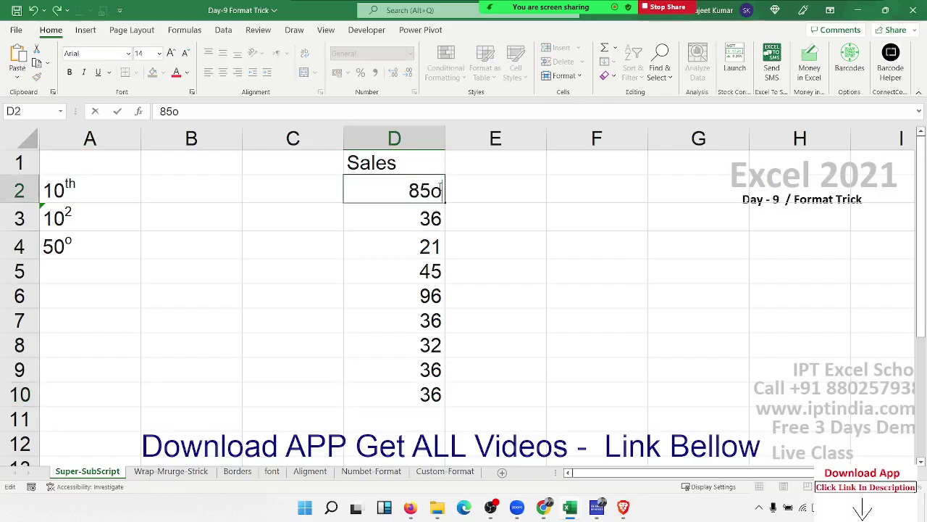
key(Return)
key(Up)
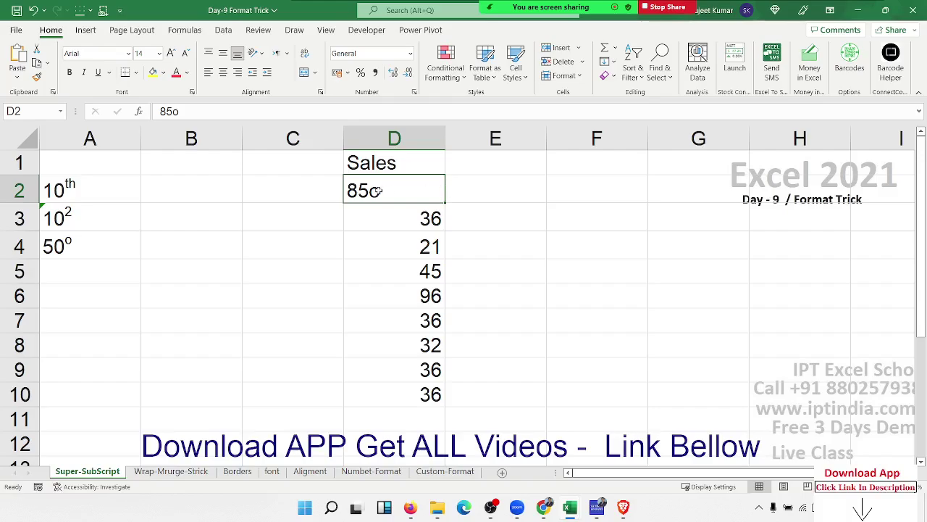
Format the o in D2's 85o as superscript
double_click(378, 190)
drag(369, 190, 379, 189)
right_click(378, 190)
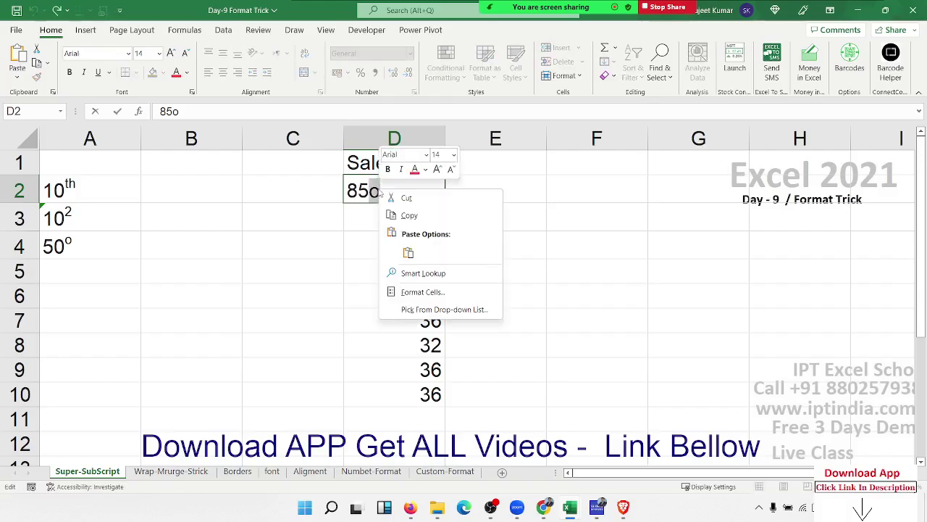
click(418, 291)
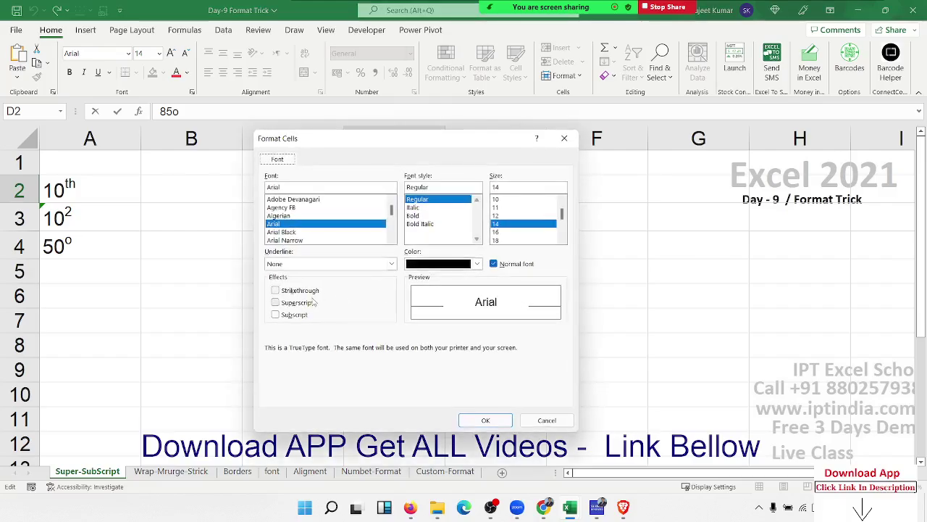
click(276, 302)
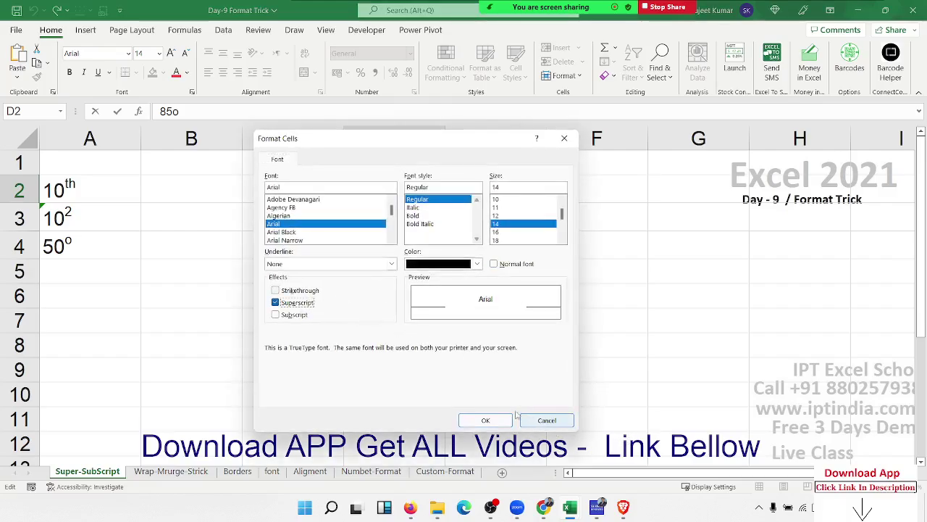
click(486, 420)
click(406, 321)
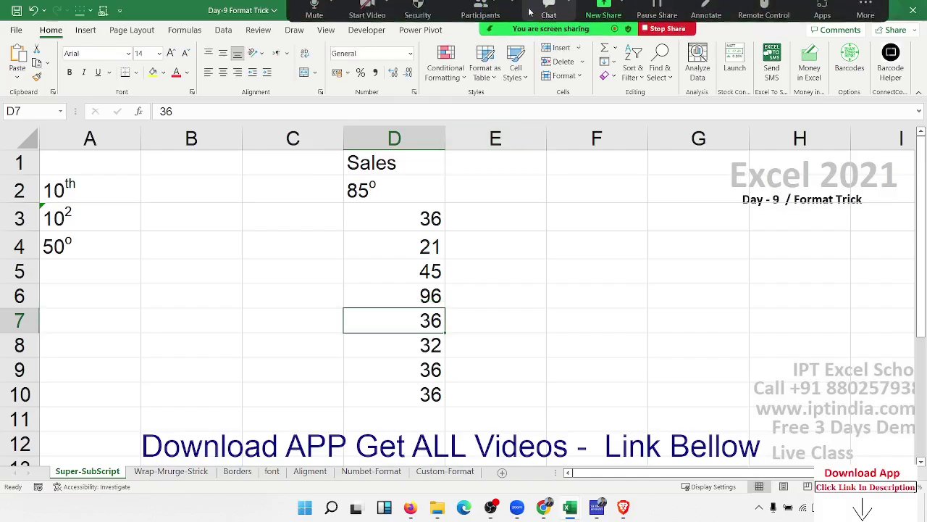
click(480, 11)
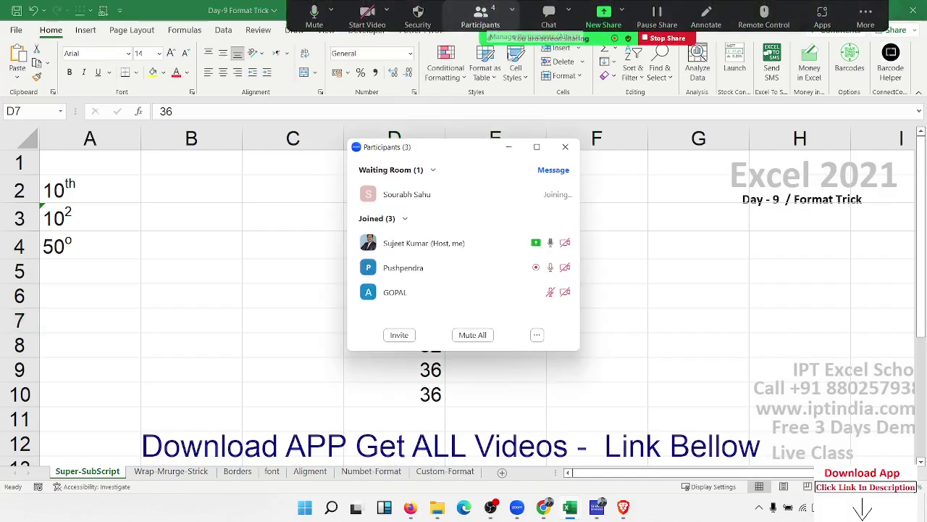
click(566, 148)
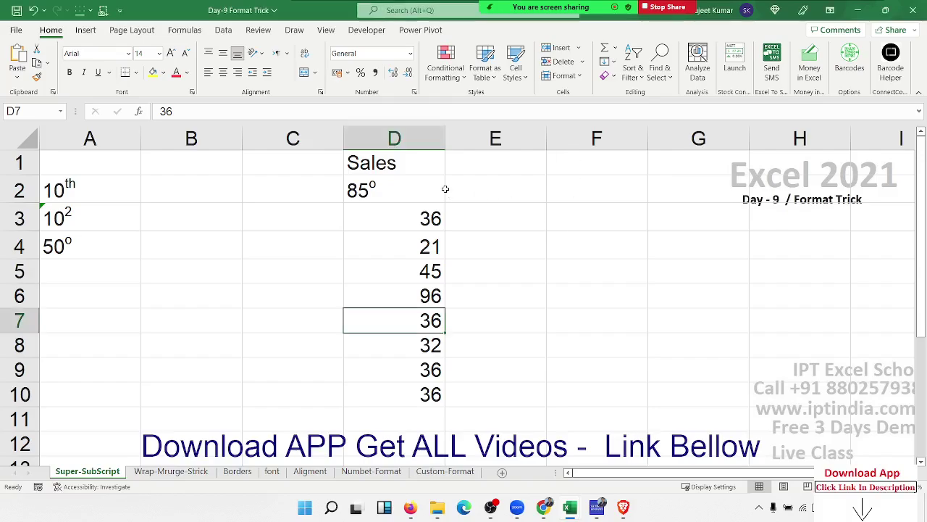
Restore D2 to plain 85 and drag the empty column E very narrow
key(ctrl+z)
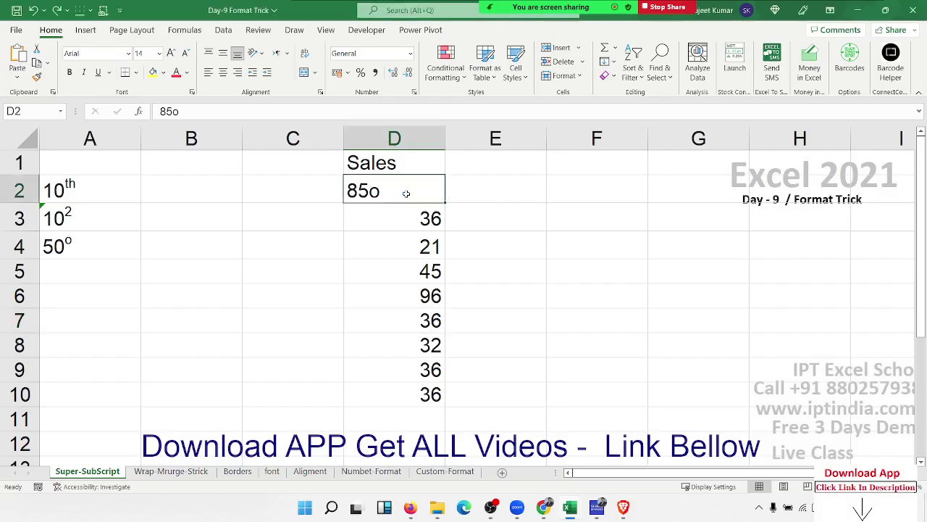
key(ctrl+z)
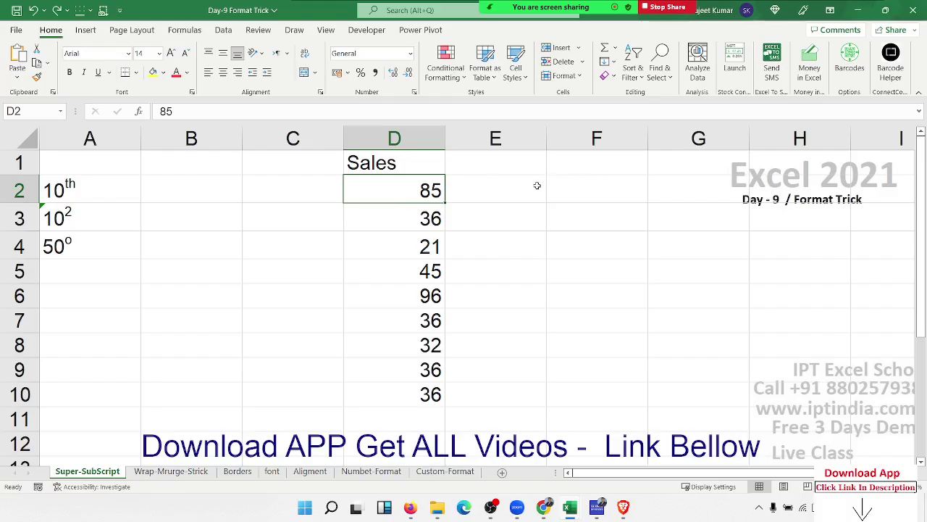
click(537, 185)
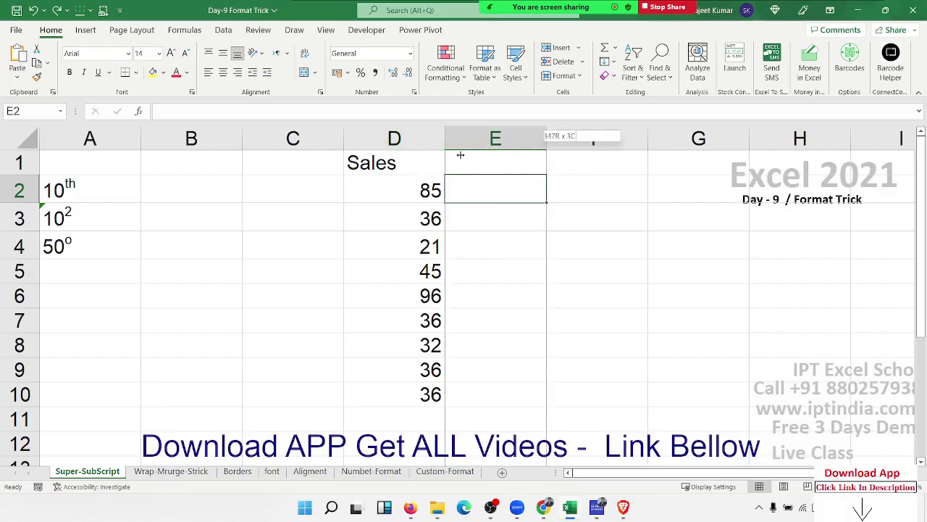
drag(498, 154, 462, 155)
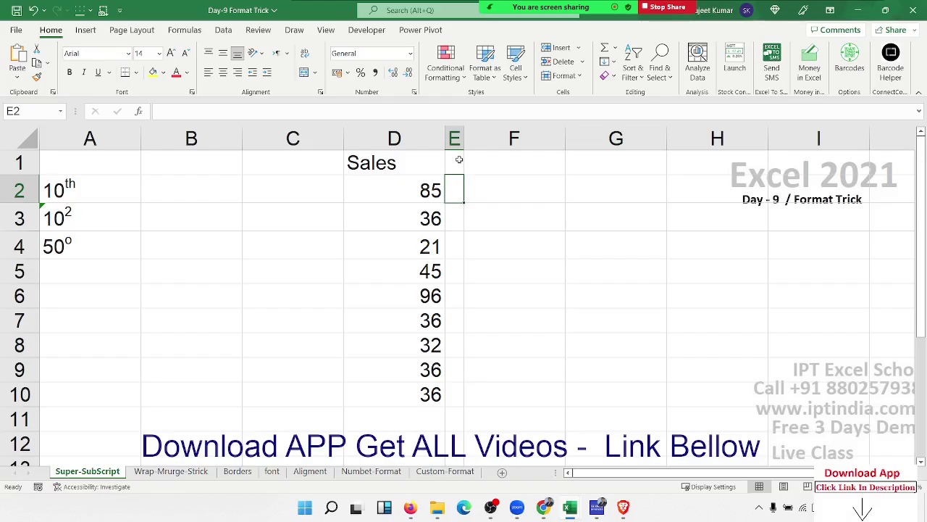
Enter o in E2 and fill it down through E10
text(o)
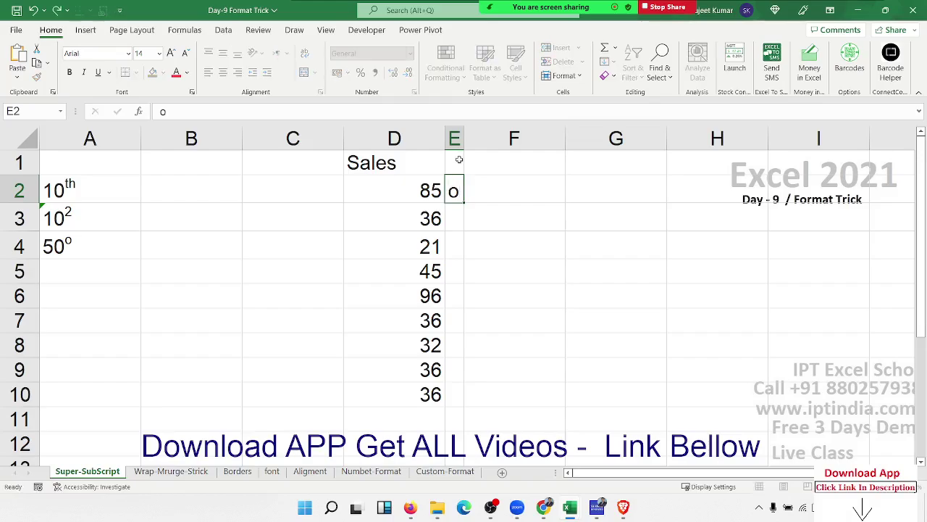
key(Return)
drag(454, 193, 455, 394)
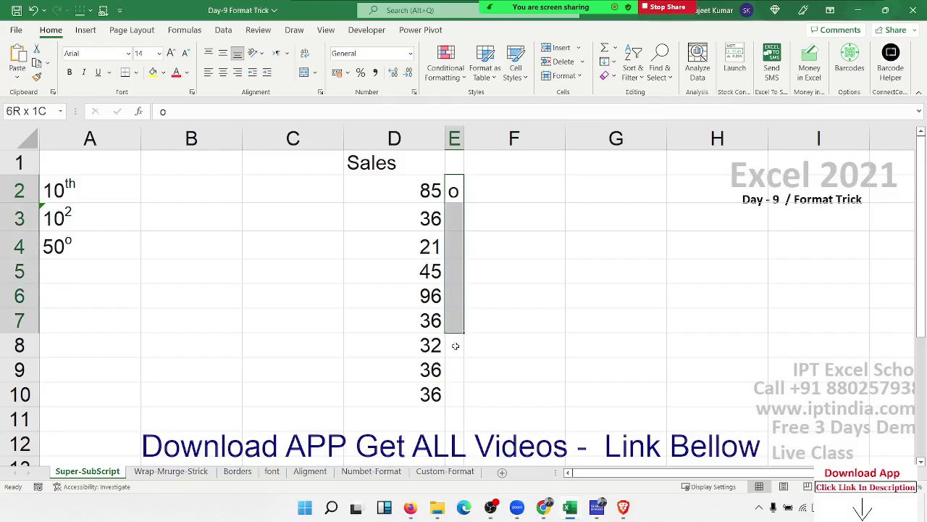
key(ctrl+d)
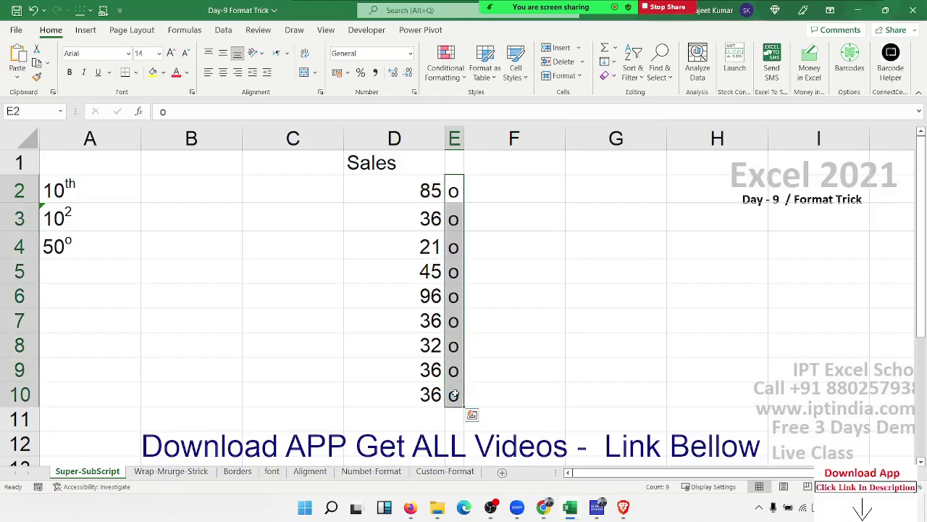
Set the o characters in E2:E10 to superscript and narrow column E to a sliver
click(414, 92)
drag(368, 57, 695, 92)
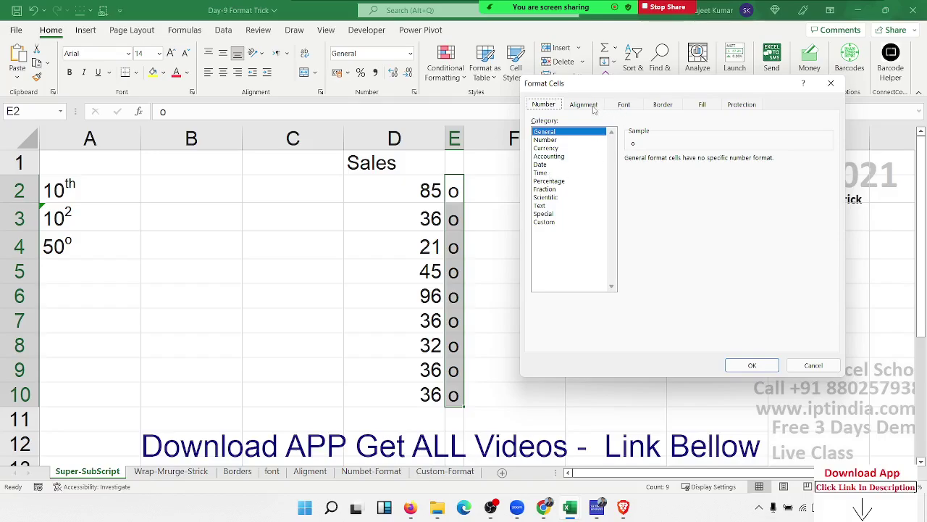
click(621, 107)
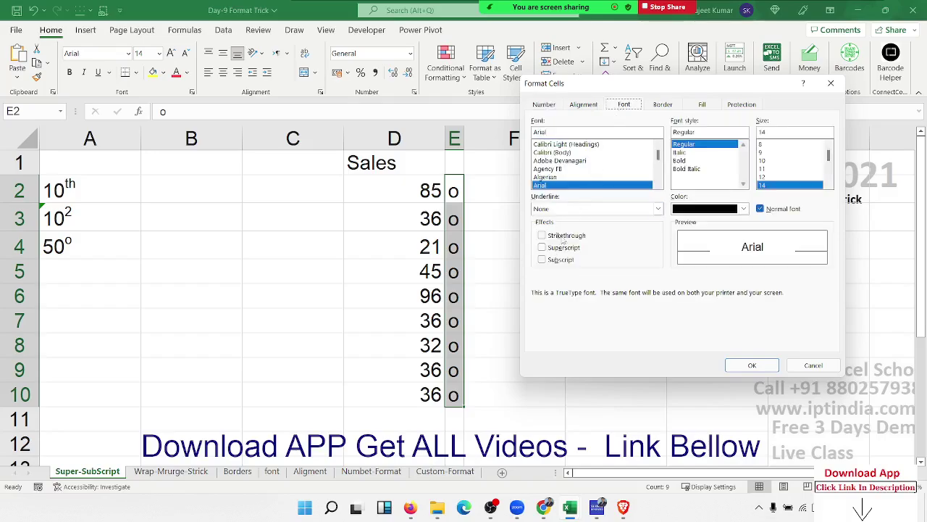
click(554, 250)
click(752, 364)
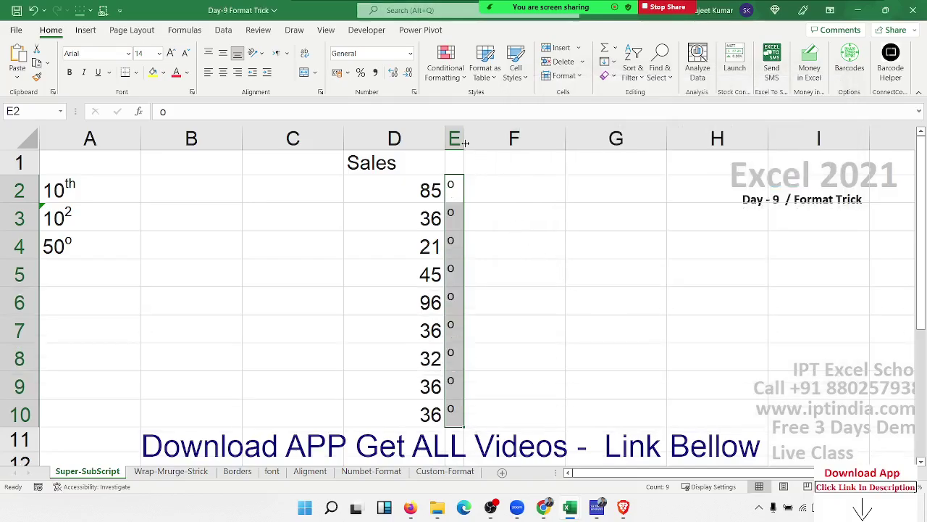
drag(465, 140, 458, 145)
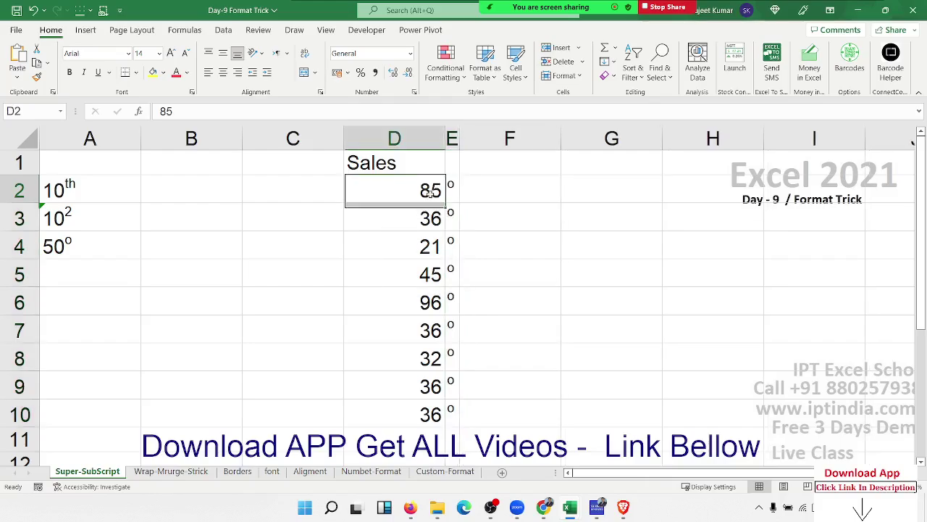
Give D2:E10 an outline border with horizontal row dividers, then narrow column D
mouse_move(435, 194)
mouse_down()
mouse_move(450, 239)
mouse_move(449, 409)
mouse_up()
right_click(449, 401)
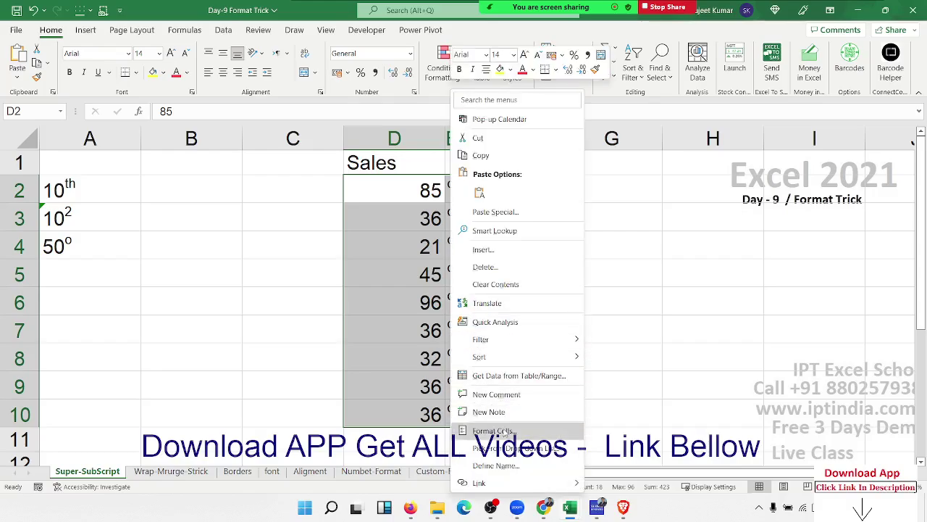
click(507, 431)
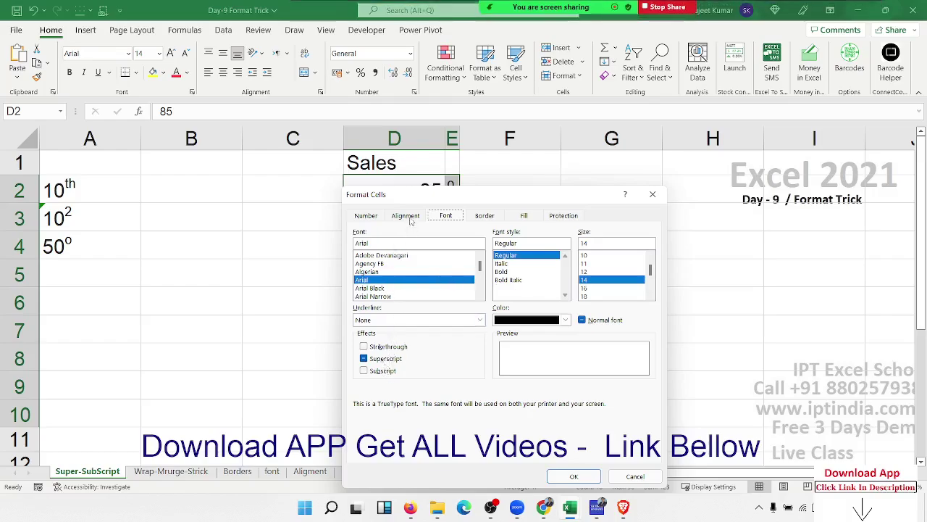
click(484, 217)
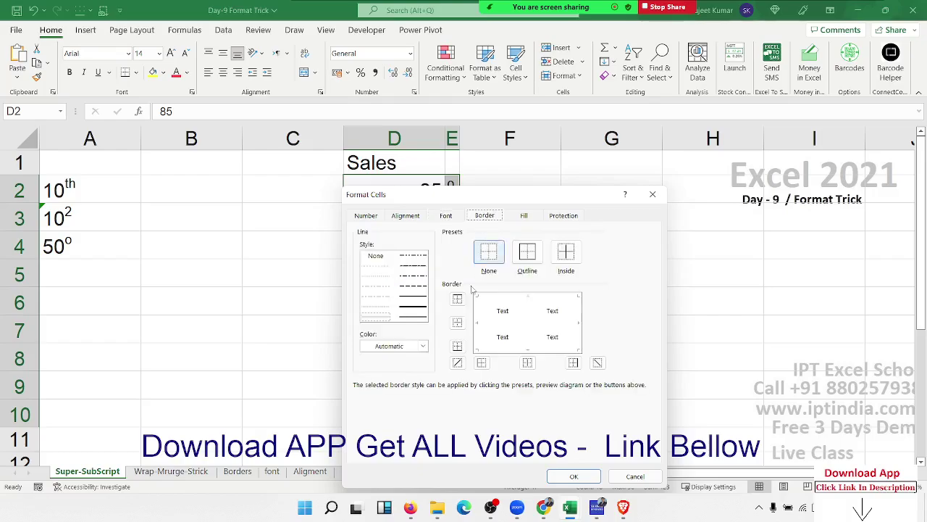
click(528, 253)
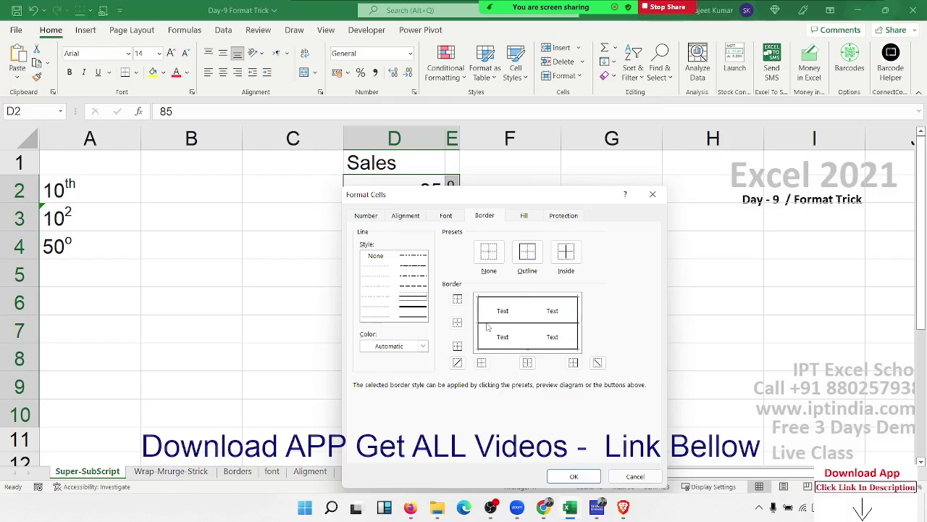
click(530, 310)
click(531, 311)
click(495, 319)
click(574, 476)
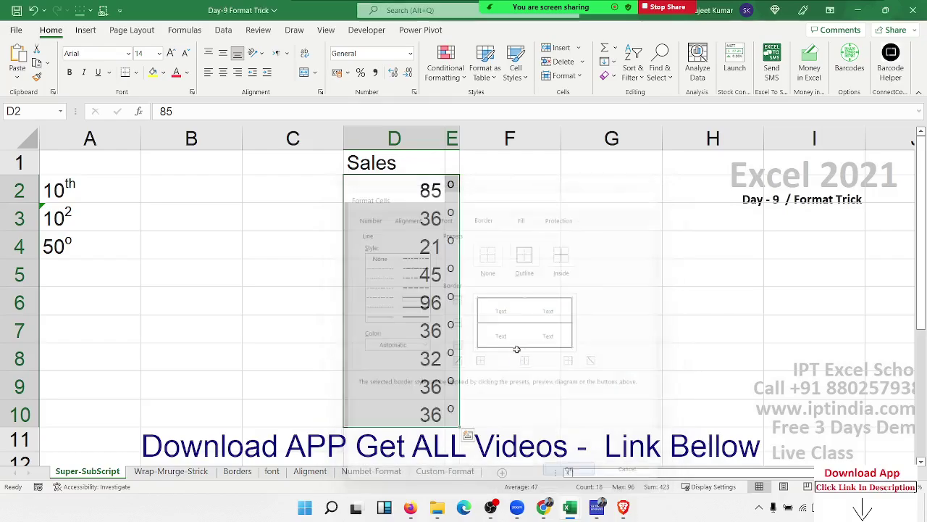
click(528, 313)
drag(446, 138, 394, 138)
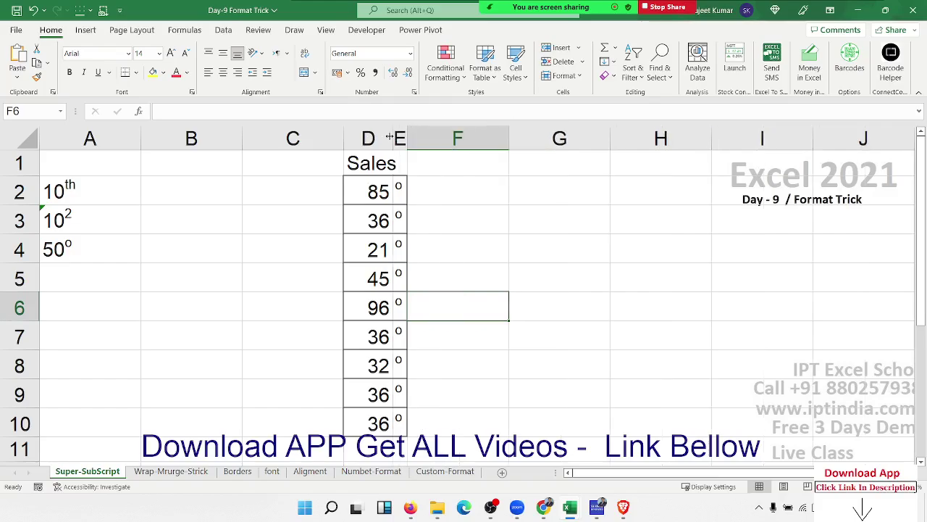
Finish narrowing column D and fill the Sales cells D2:D10 with white
drag(394, 137, 384, 138)
mouse_move(377, 190)
mouse_down()
mouse_move(379, 426)
mouse_move(395, 426)
mouse_up()
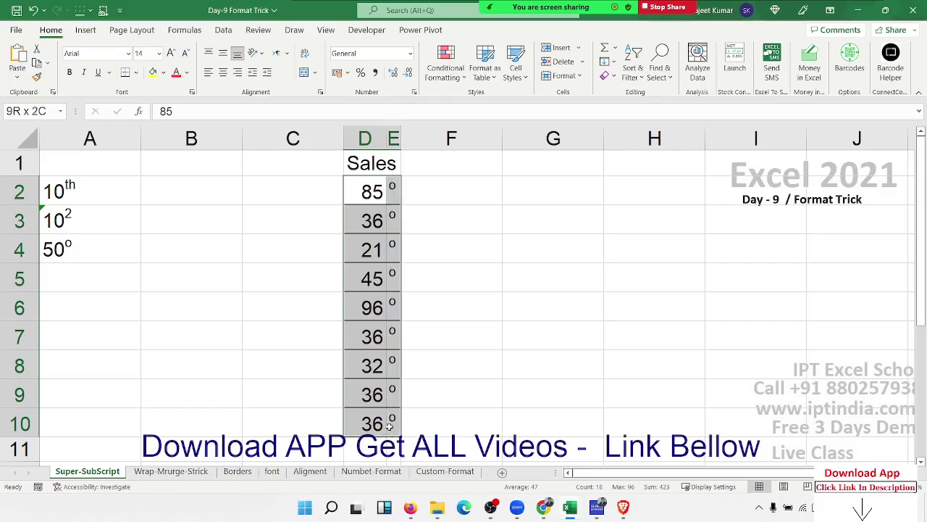
click(164, 73)
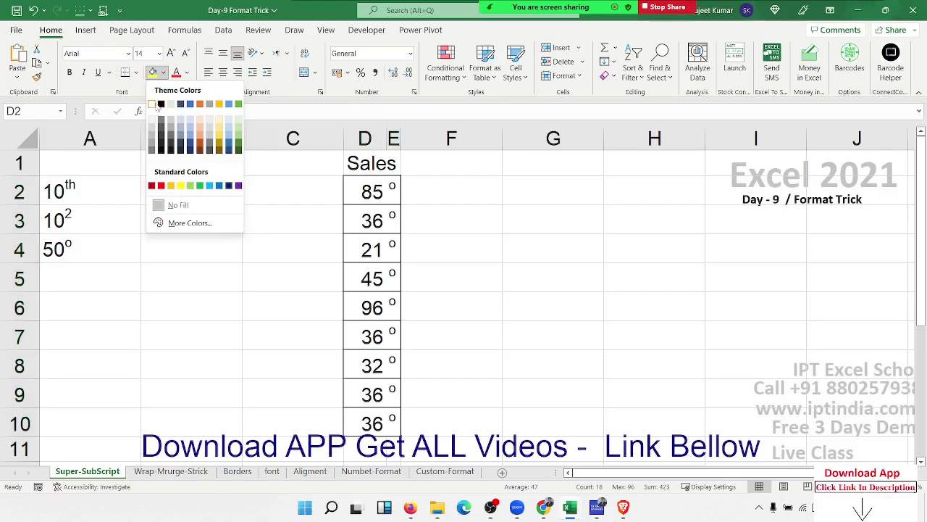
click(157, 106)
click(203, 202)
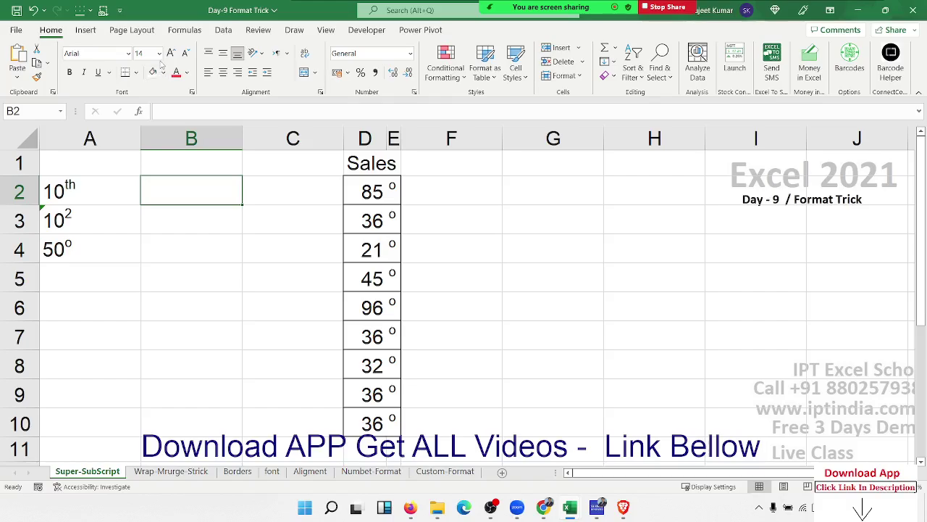
Hide the sheet gridlines from Page Layout, then show them again
click(132, 29)
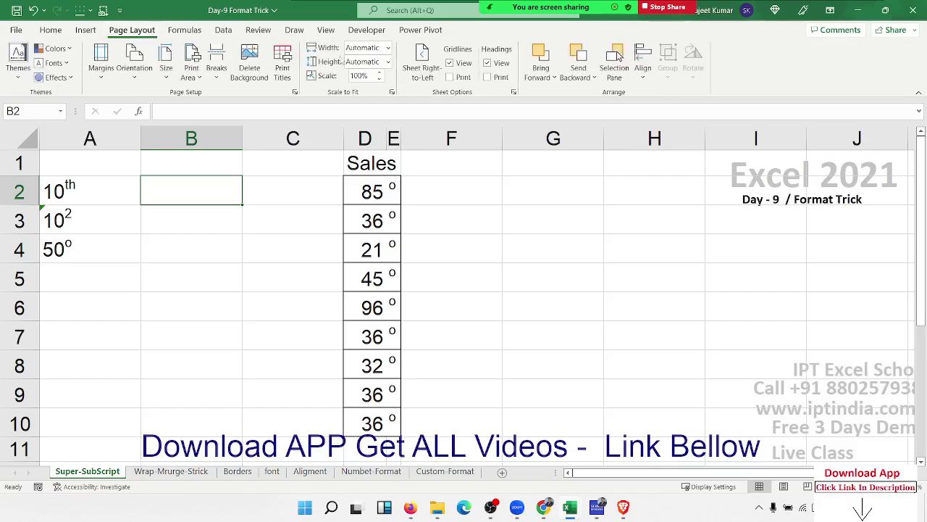
click(450, 63)
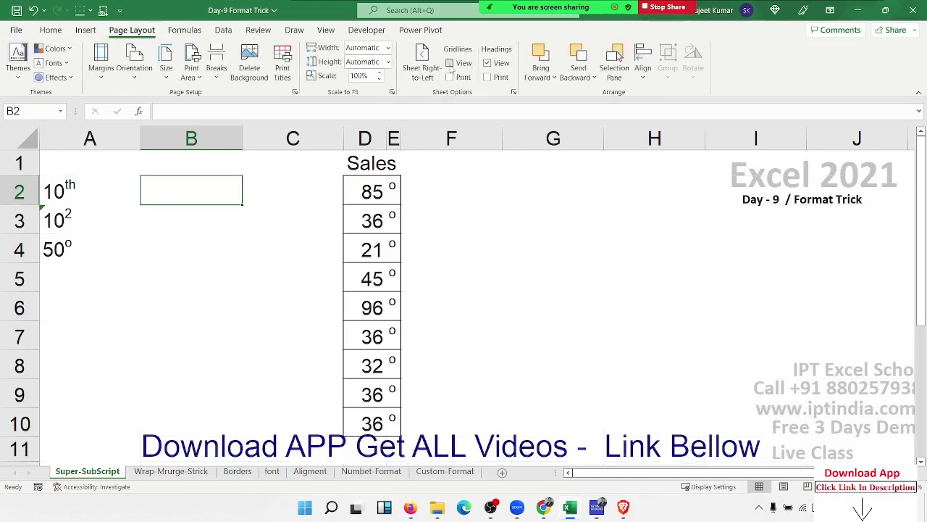
click(450, 63)
mouse_move(493, 15)
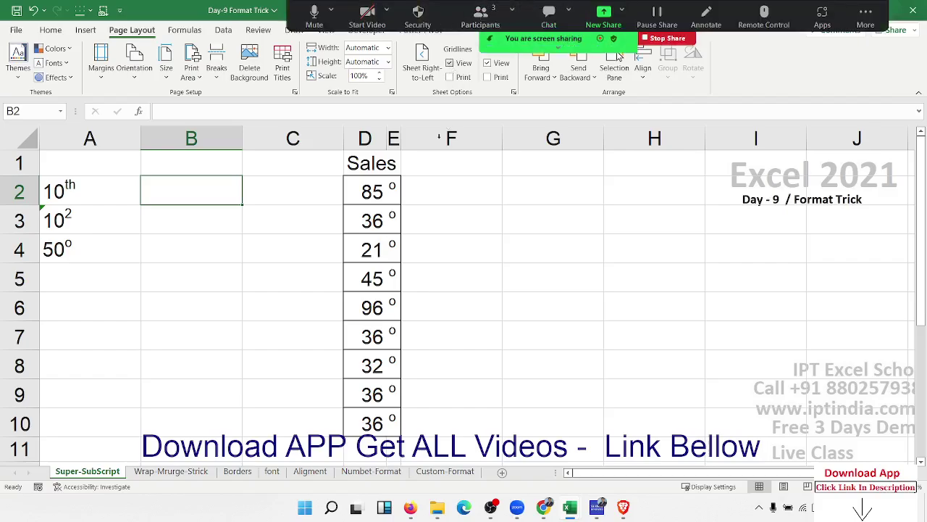
click(479, 14)
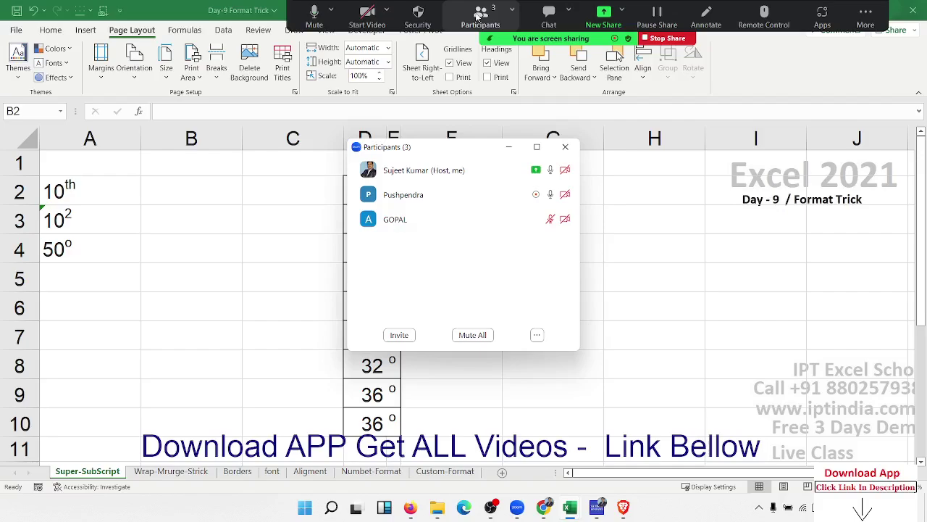
click(565, 147)
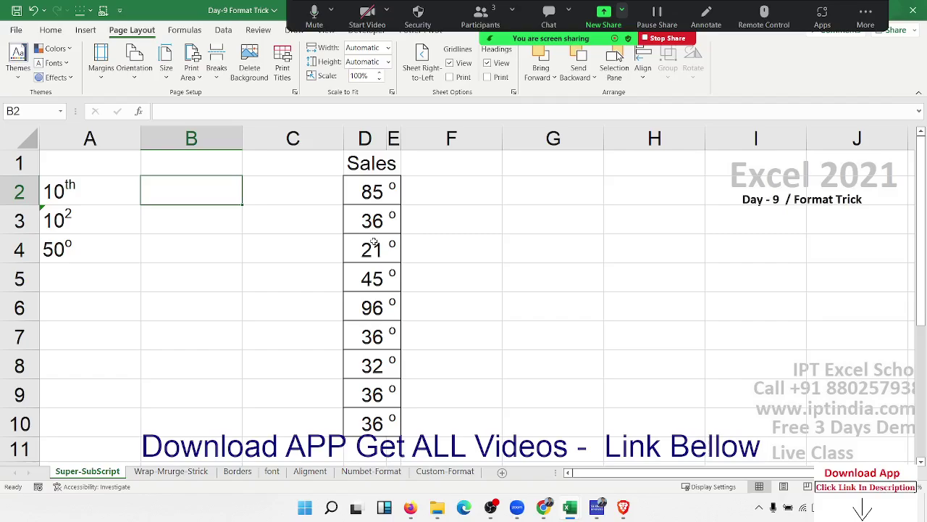
drag(373, 187, 385, 427)
click(441, 402)
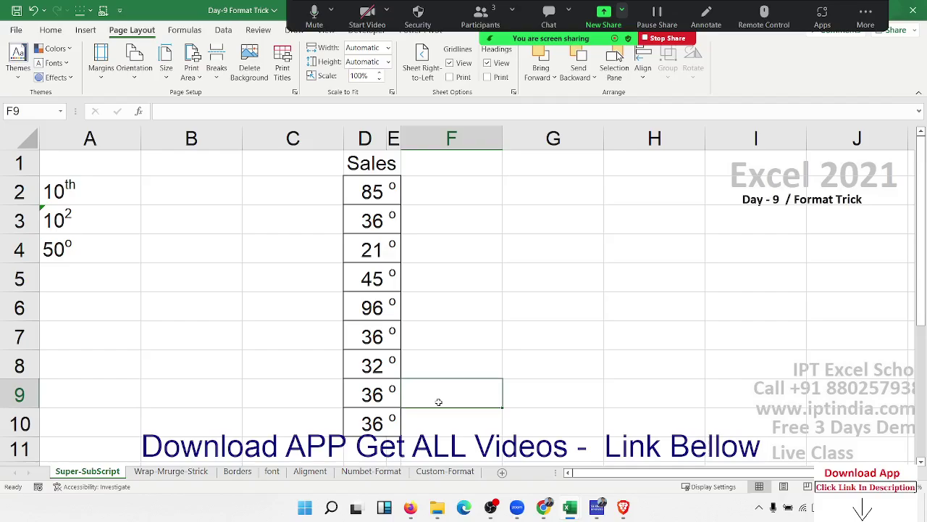
Go to the Wrap-Mrurge-Strick sheet, then launch Microsoft Word from Windows search
click(150, 472)
click(258, 270)
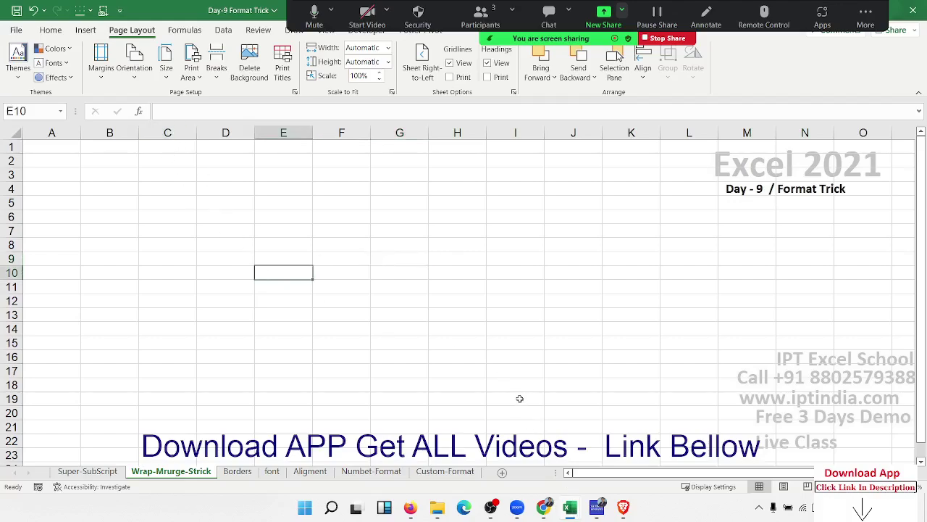
mouse_move(548, 503)
key(super)
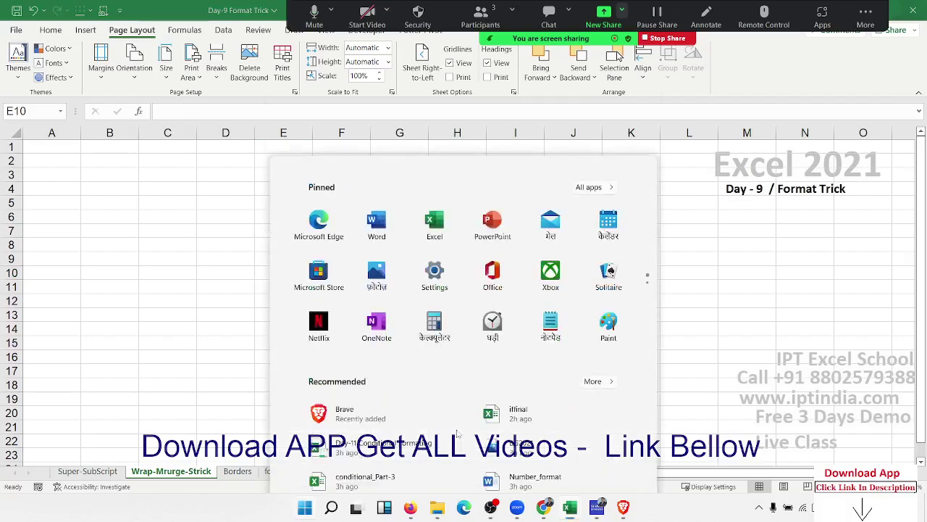
text(wo)
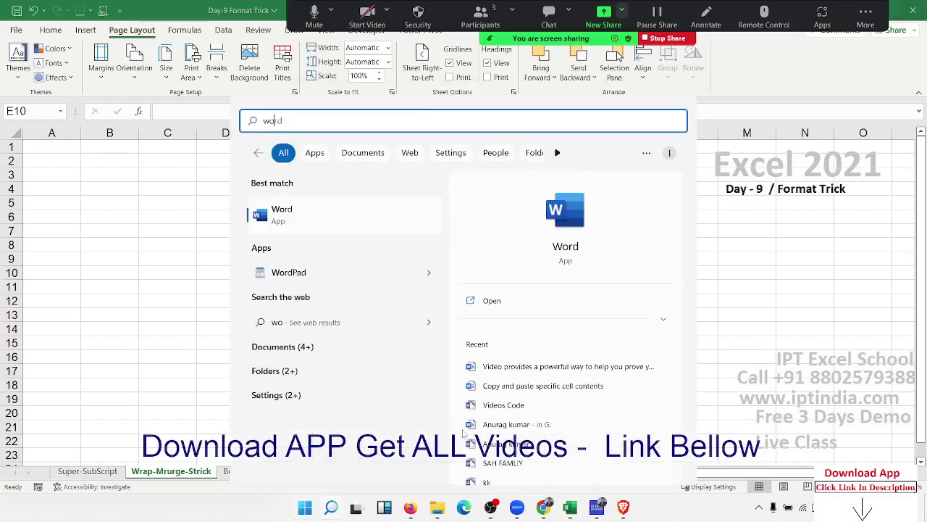
text(rd)
click(571, 237)
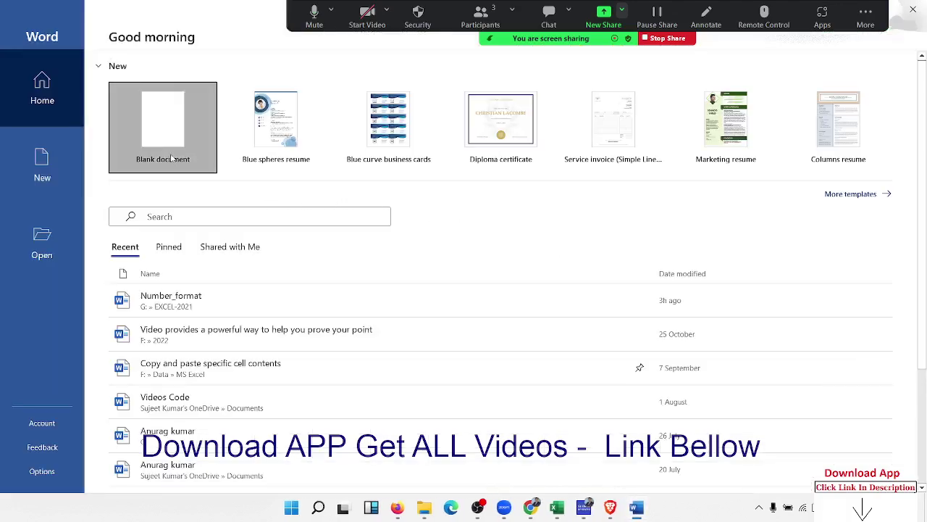
Create a blank Word document and generate sample paragraphs with =rand()
click(171, 158)
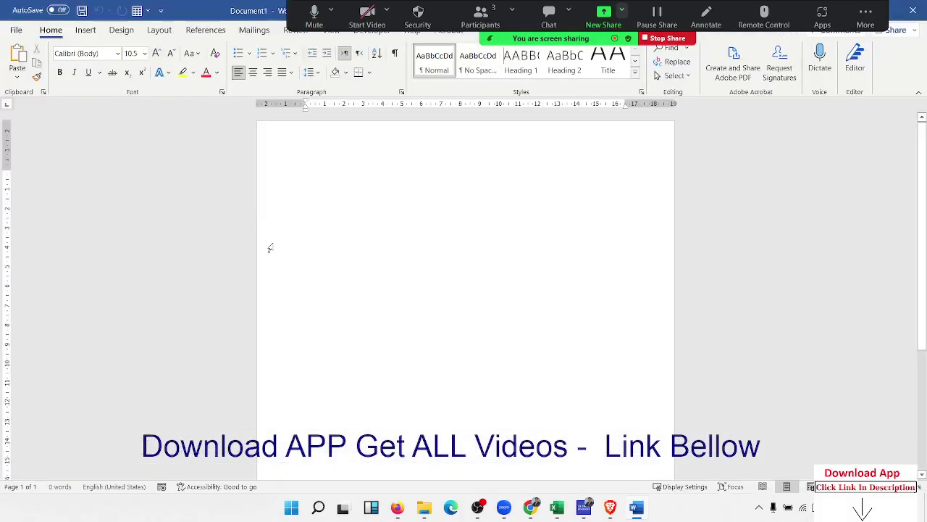
text(=rand)
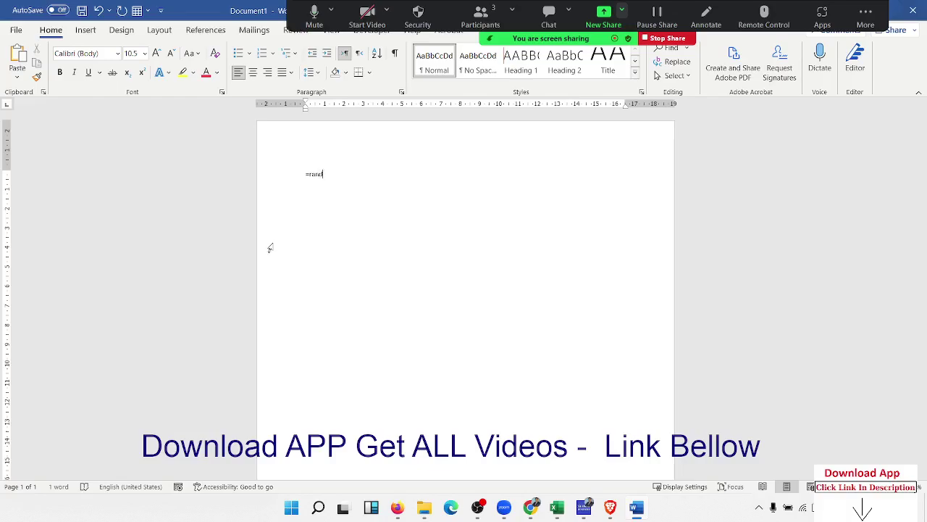
text(()
key(Return)
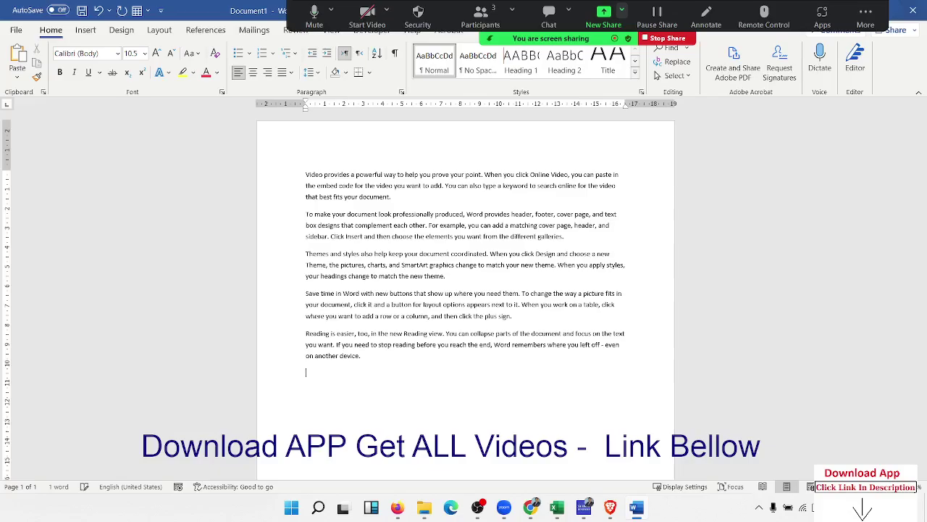
Copy the second sample paragraph and switch back to Excel
scroll(500, 274, up, 4)
scroll(500, 274, up, 2)
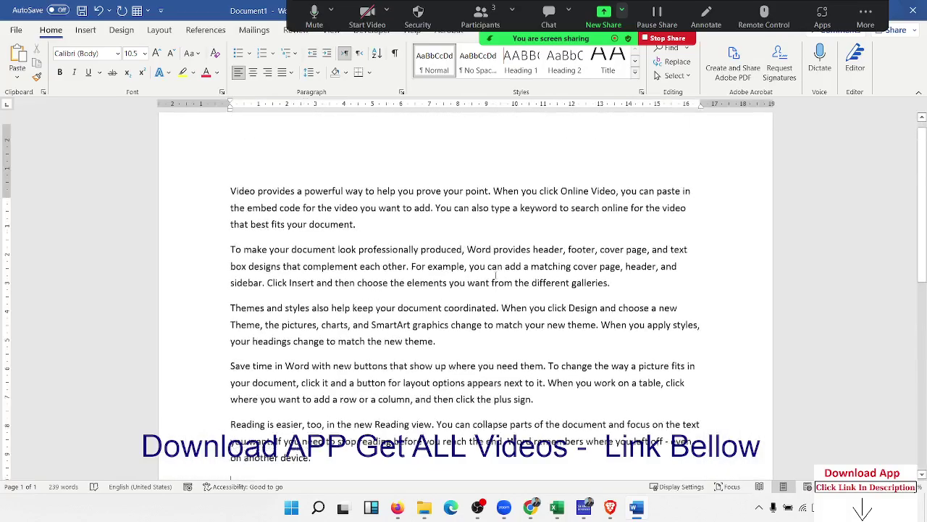
scroll(494, 275, down, 1)
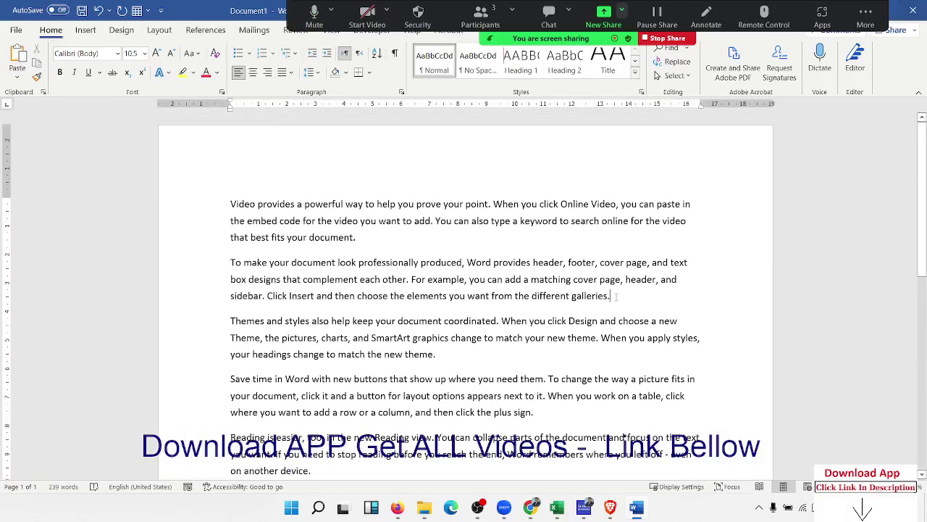
drag(616, 296, 213, 269)
key(ctrl+c)
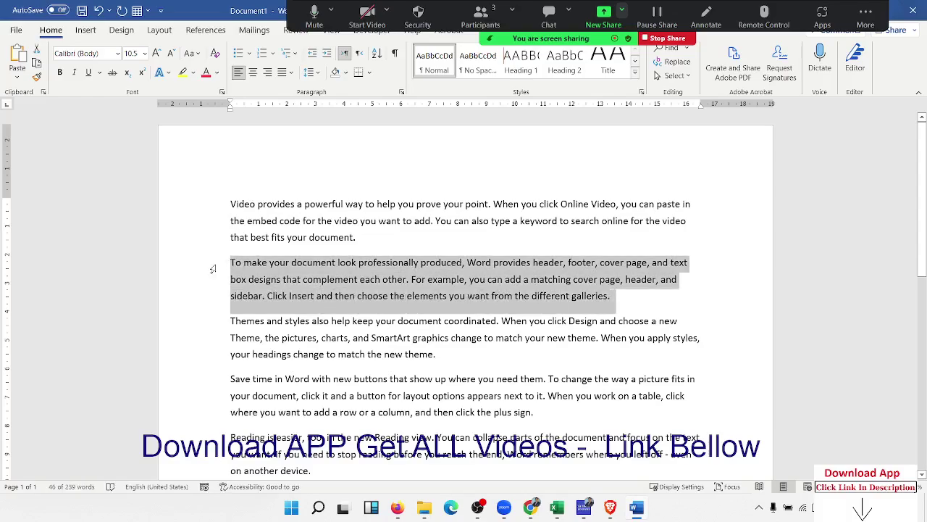
key(alt+Tab)
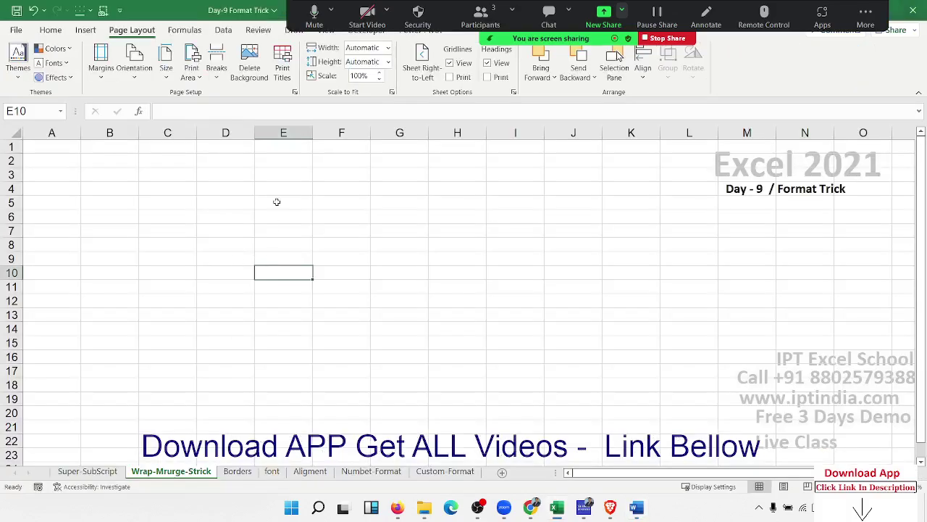
Undo a stray paste into D3, then merge D2:I7 with Merge & Center
click(226, 174)
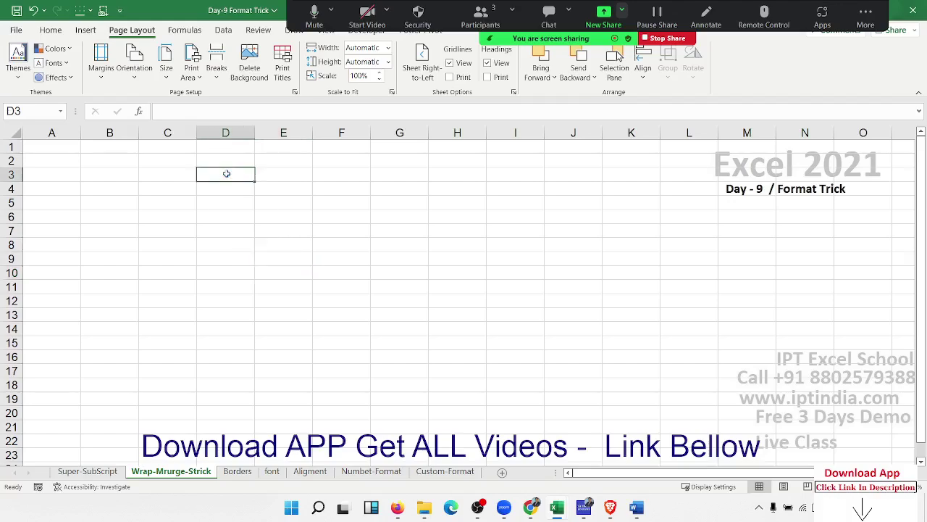
key(ctrl+v)
key(ctrl+z)
drag(225, 161, 523, 228)
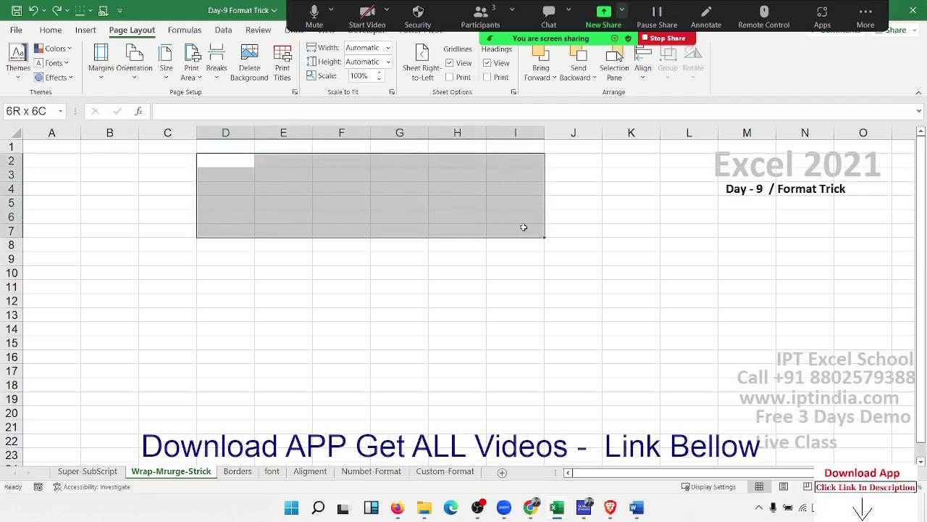
click(50, 29)
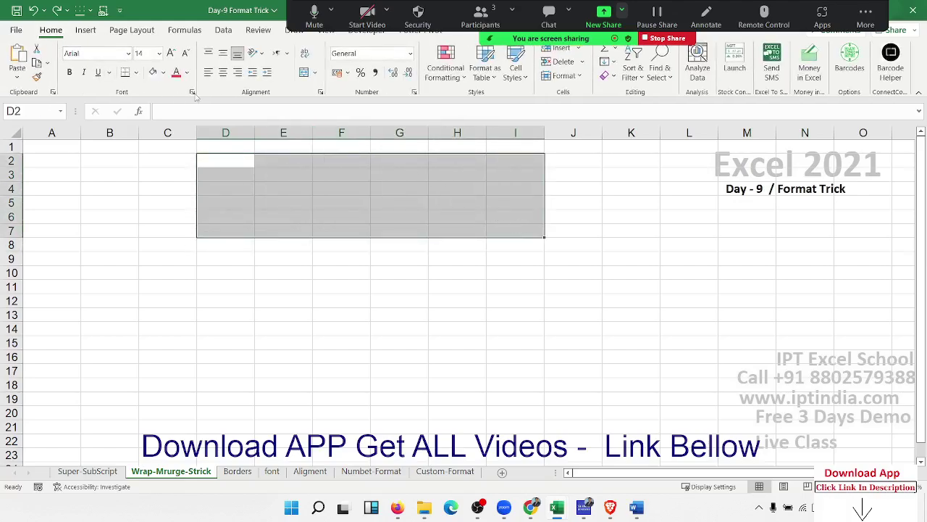
click(305, 72)
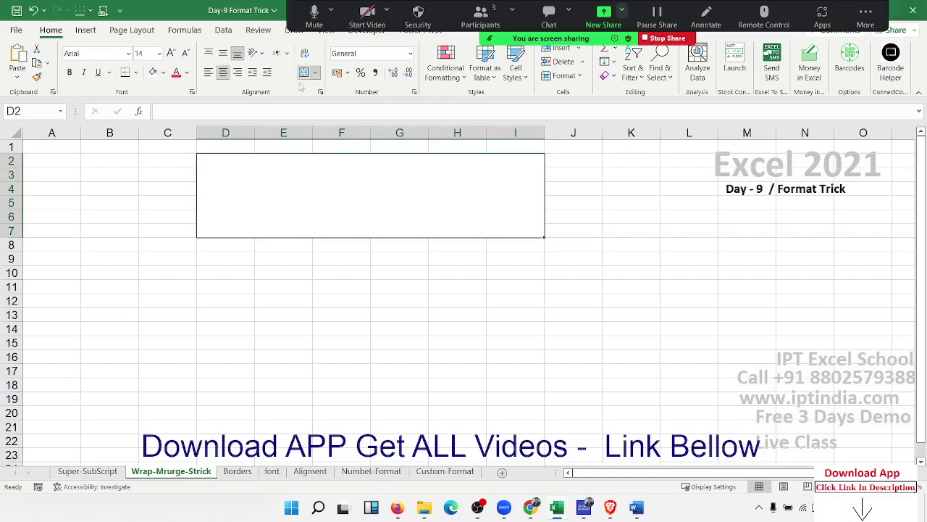
click(282, 133)
Paste the copied Word paragraph into the merged D2 cell, getting past the merged-cell error
double_click(365, 202)
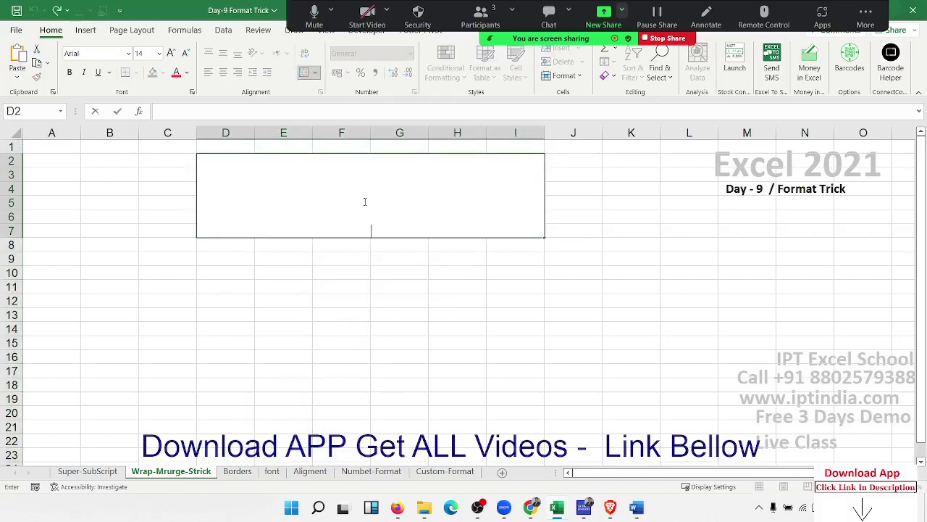
key(ctrl+v)
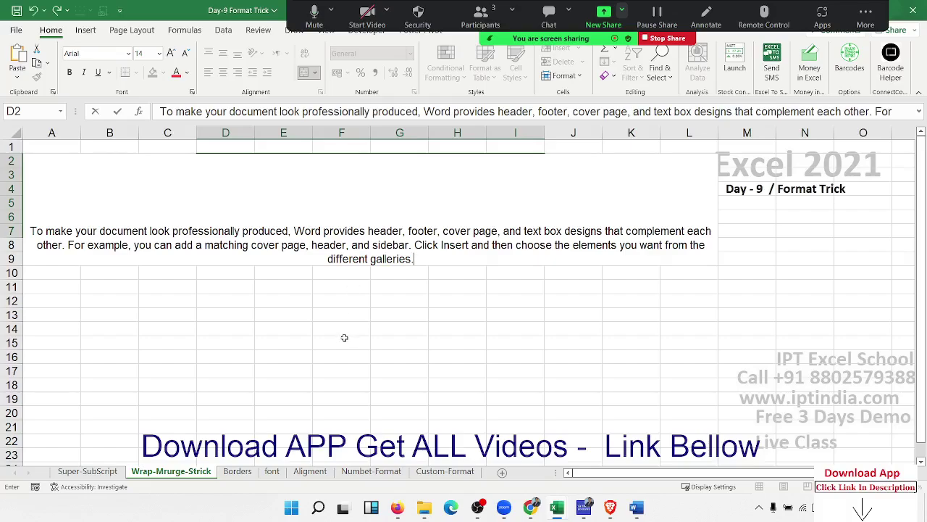
key(Escape)
click(345, 338)
click(340, 227)
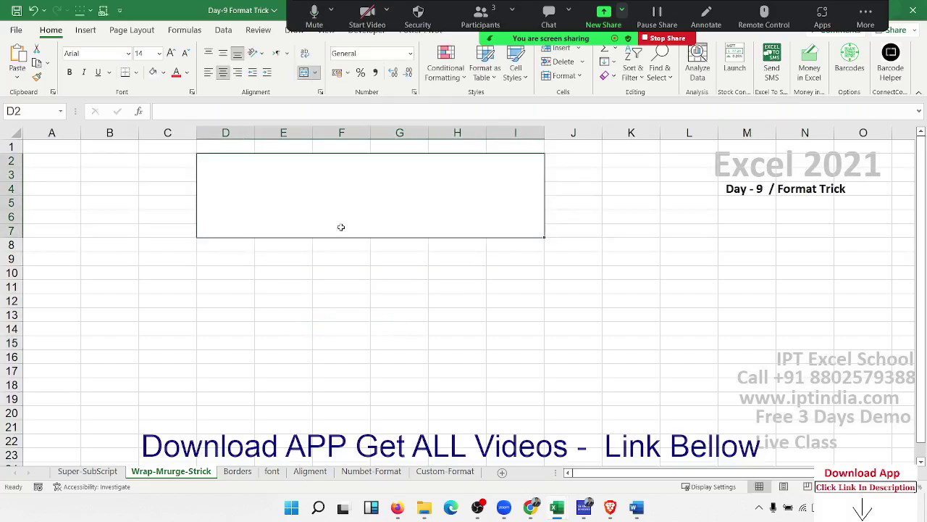
key(ctrl+v)
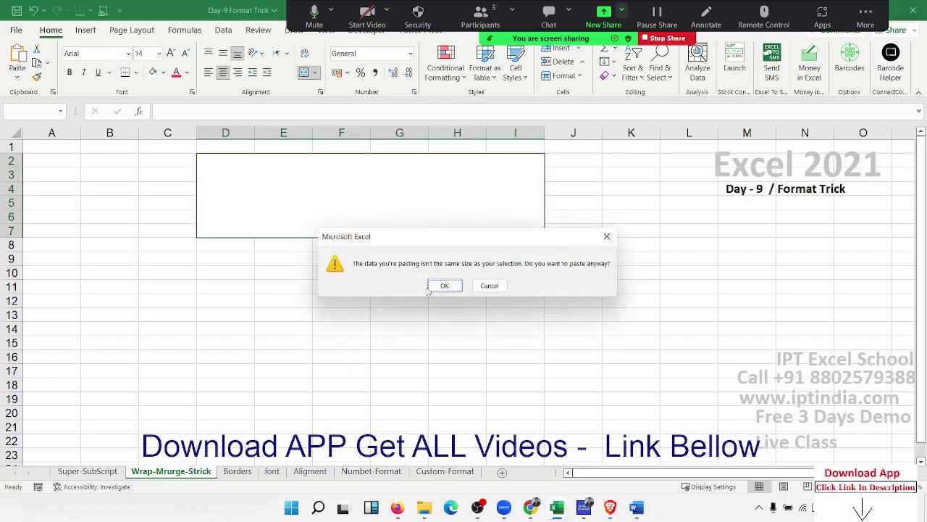
click(451, 288)
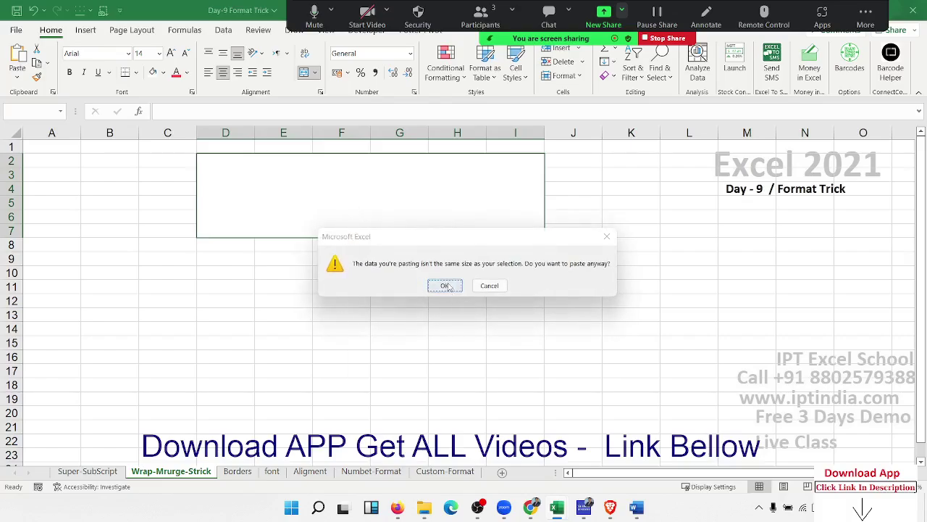
click(466, 285)
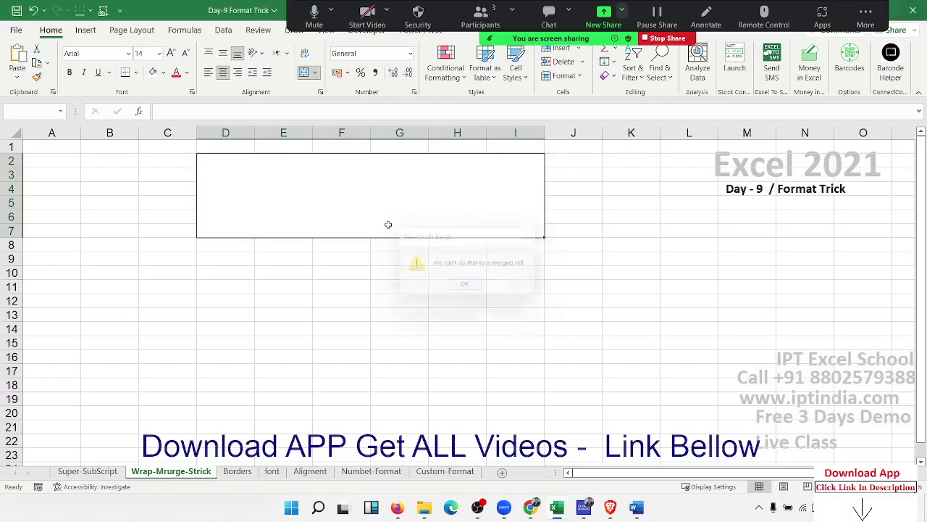
double_click(347, 197)
key(ctrl+v)
click(350, 326)
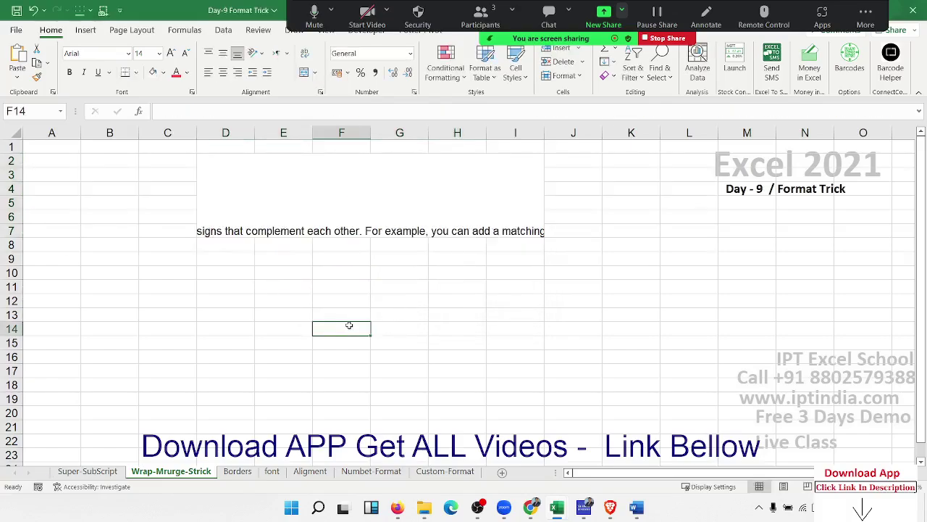
click(323, 205)
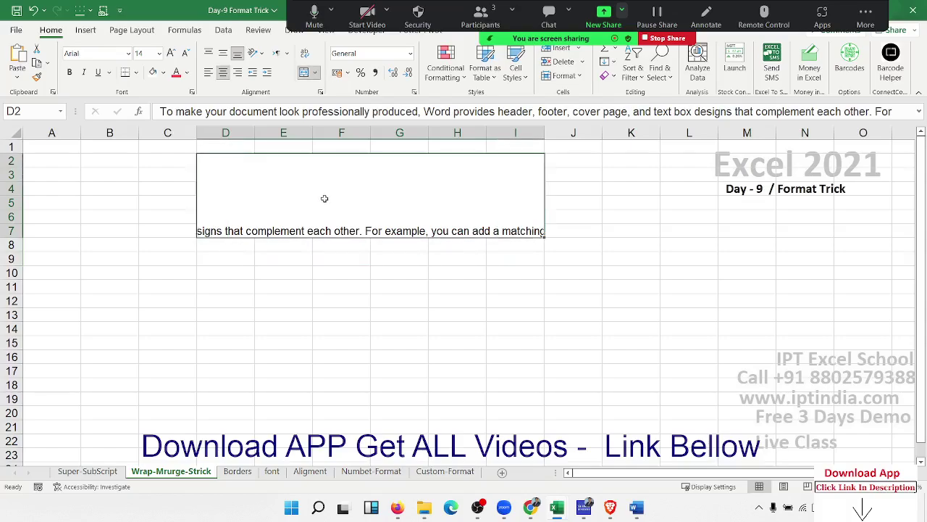
Turn on Wrap Text for D2, reduce the font to 12 pt, and middle-align it
click(305, 58)
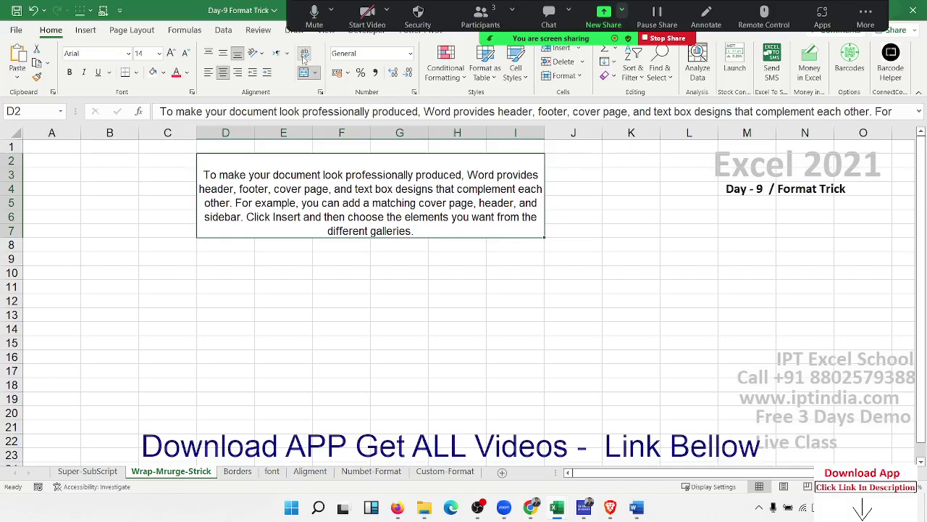
click(185, 53)
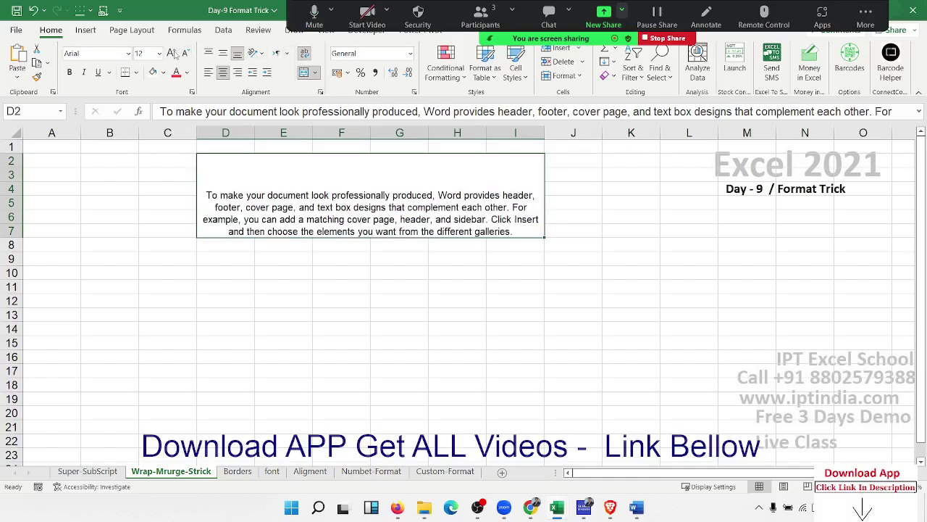
click(223, 55)
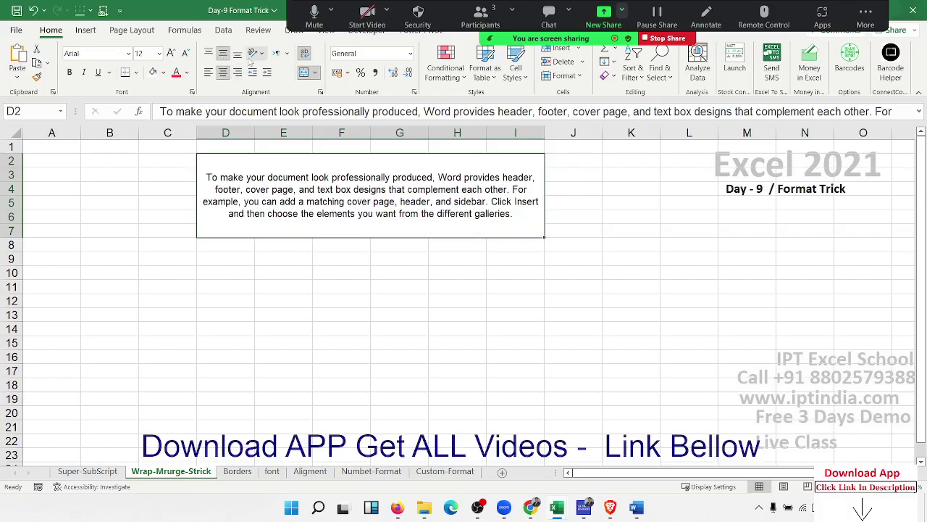
ctrl+scroll(423, 223, up, 2)
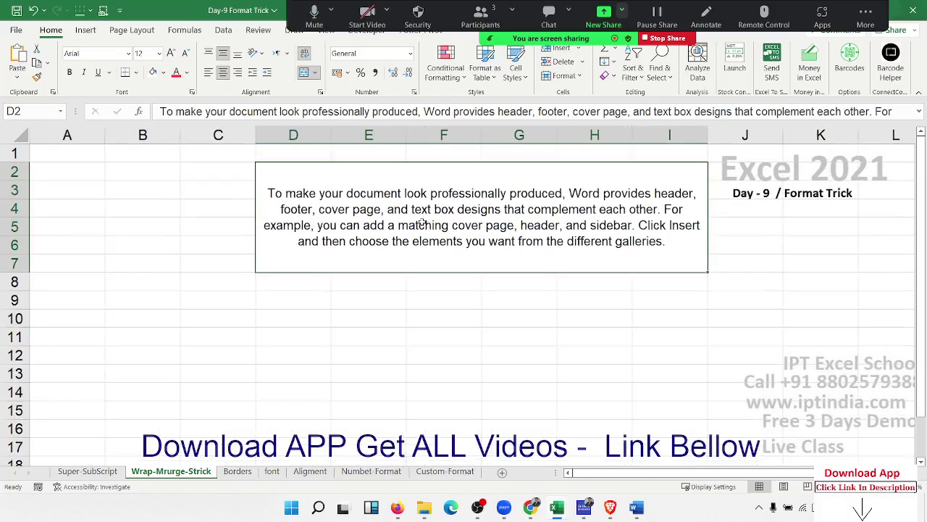
ctrl+scroll(423, 223, up, 1)
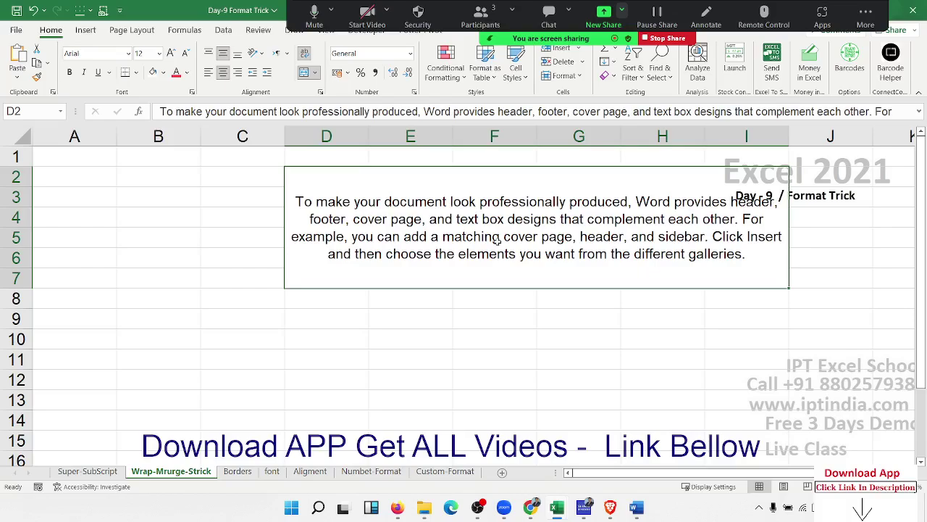
Color the words 'cover page' red and apply strikethrough through Format Cells
double_click(388, 219)
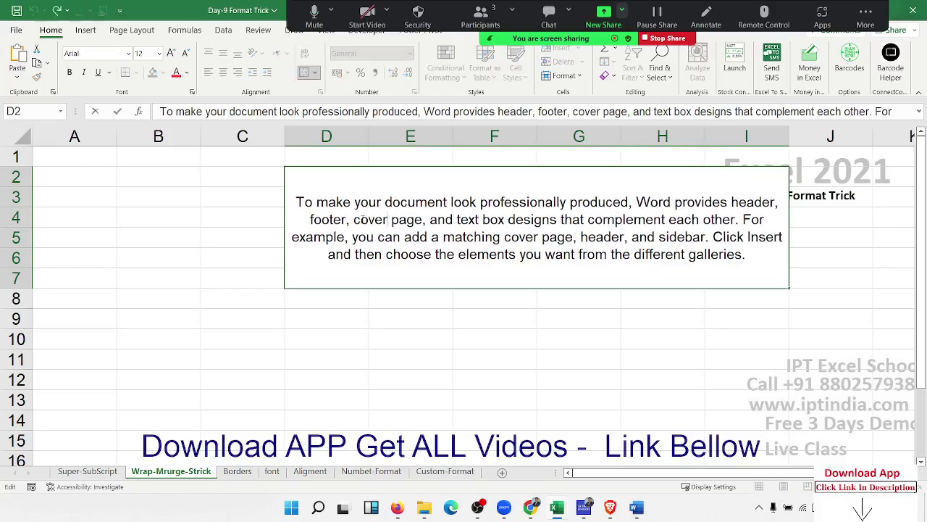
drag(353, 219, 423, 219)
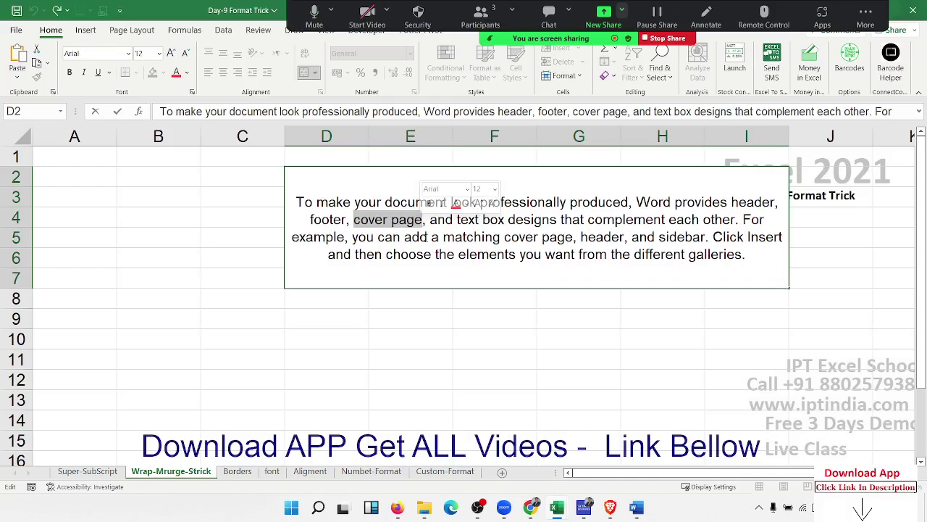
click(176, 72)
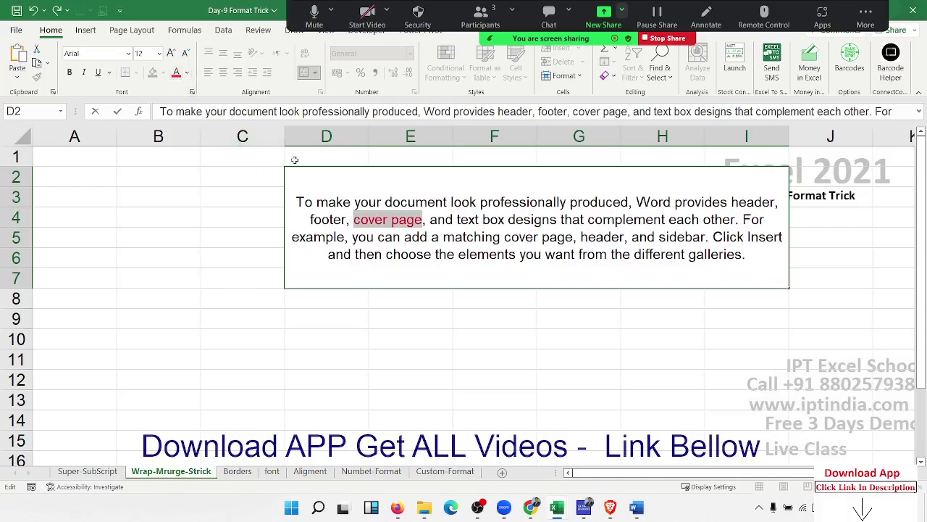
right_click(368, 225)
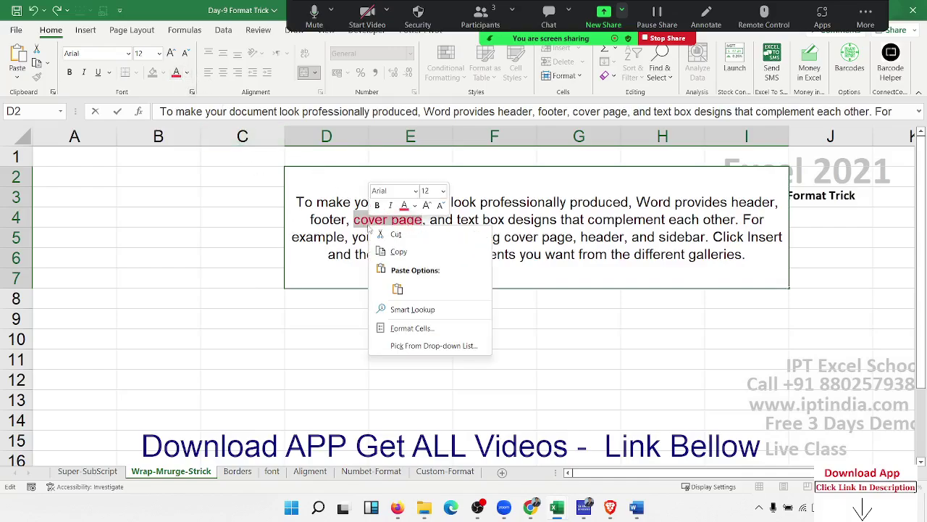
click(413, 328)
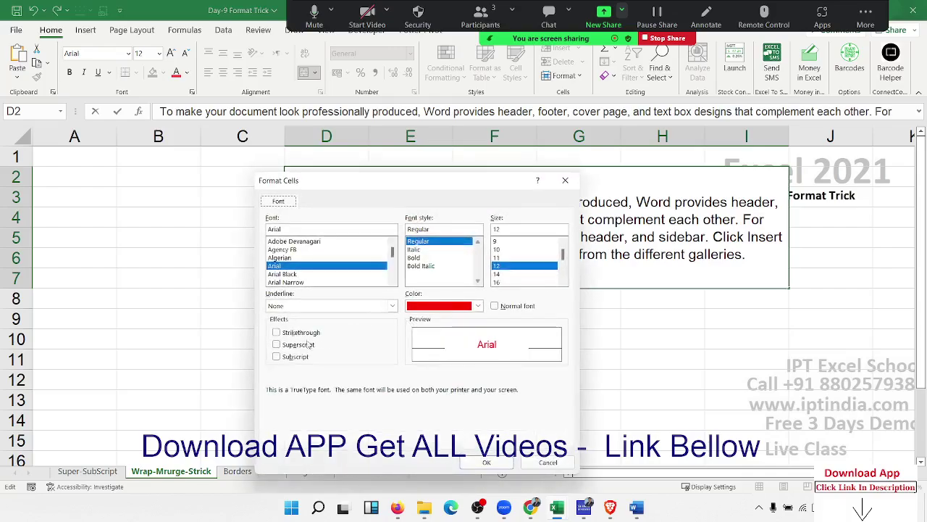
click(289, 333)
mouse_move(369, 187)
mouse_down()
mouse_move(616, 197)
mouse_move(604, 141)
mouse_up()
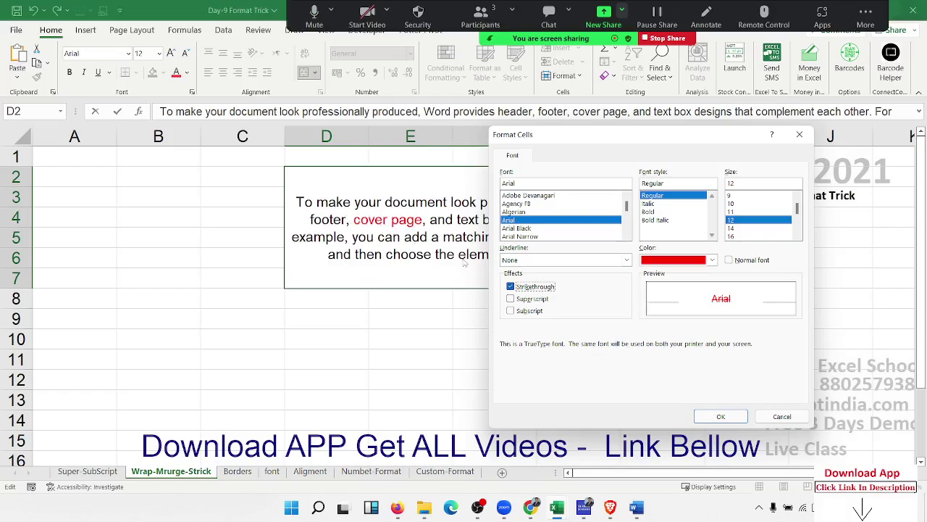
click(721, 414)
click(382, 330)
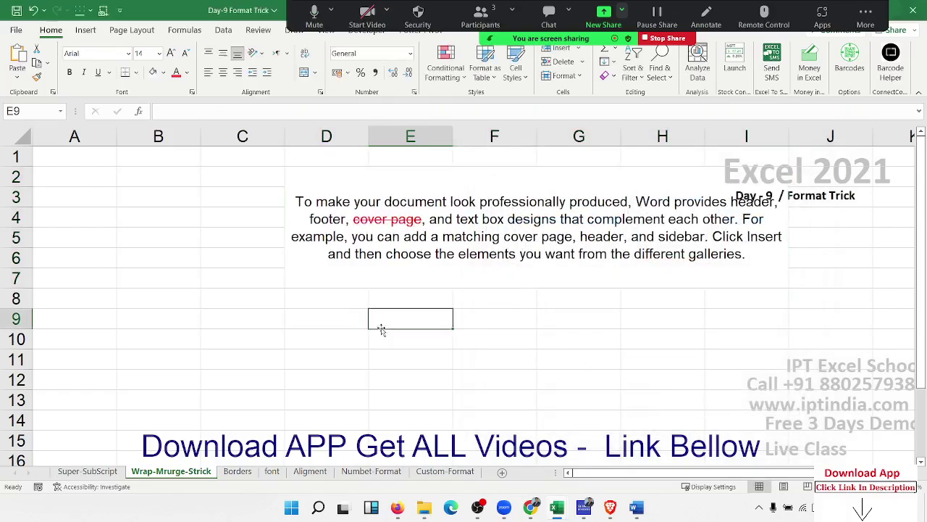
Apply strikethrough and red font color to the word 'matching' in the merged paragraph
click(457, 238)
double_click(444, 237)
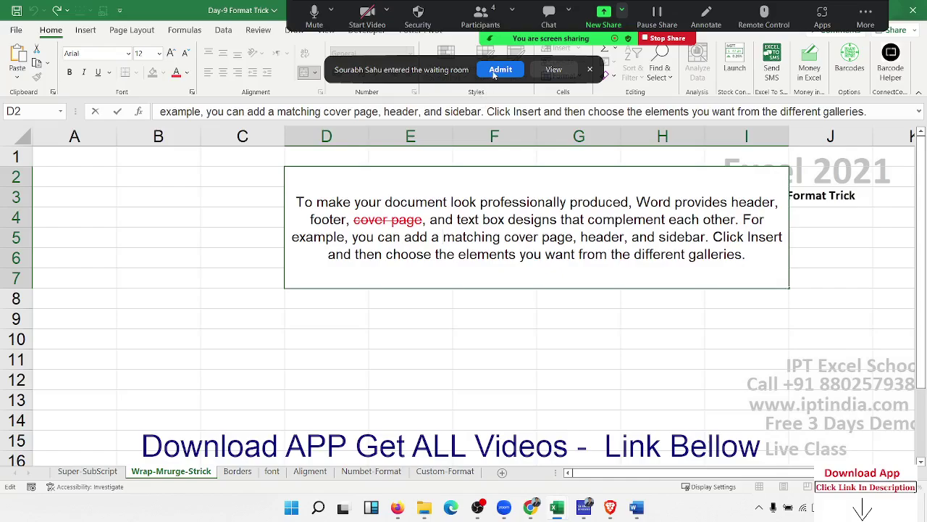
click(495, 71)
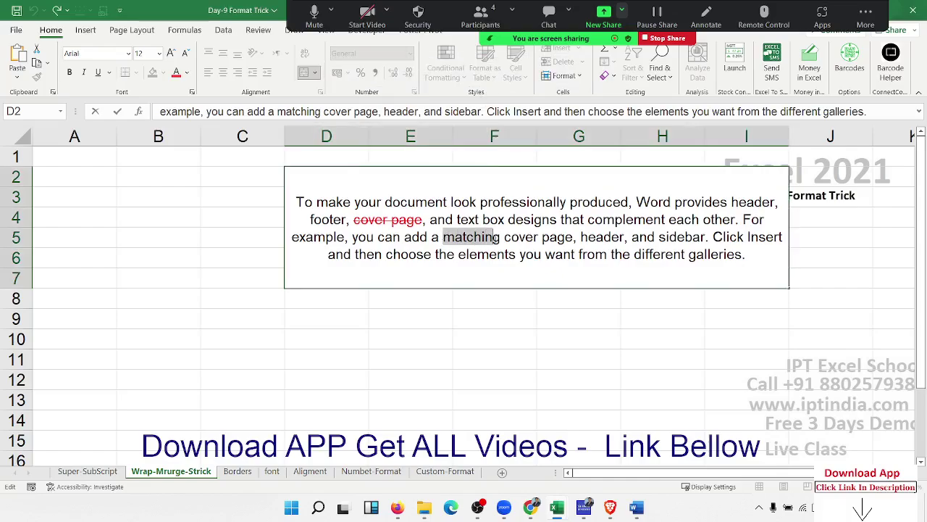
drag(444, 237, 499, 238)
right_click(497, 241)
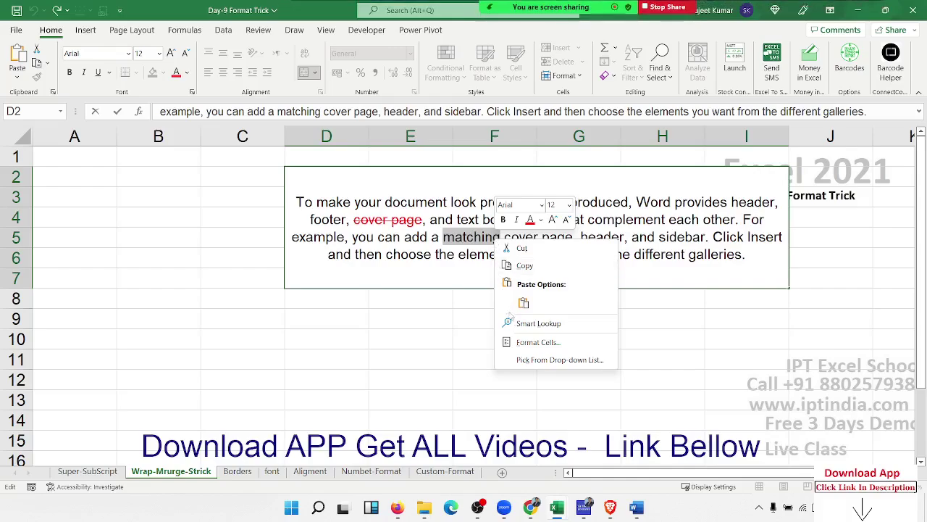
click(537, 342)
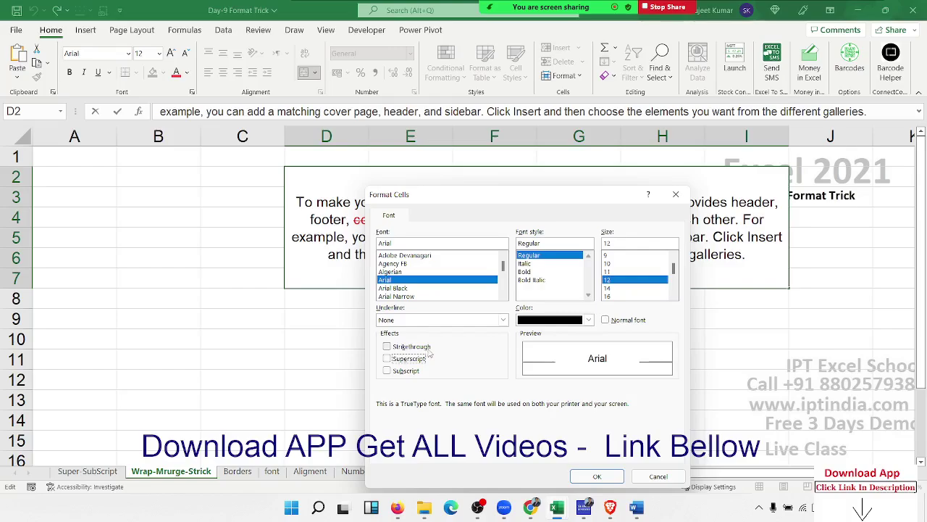
click(428, 349)
click(597, 476)
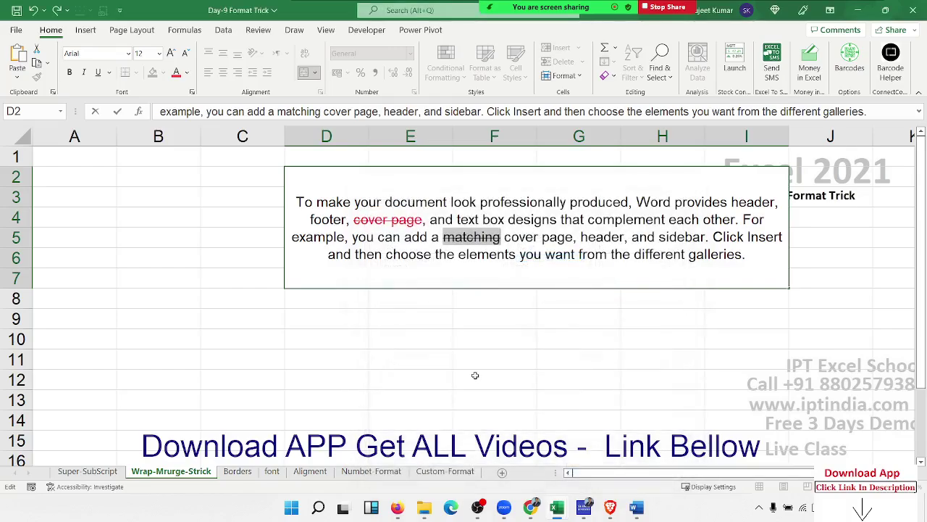
click(177, 72)
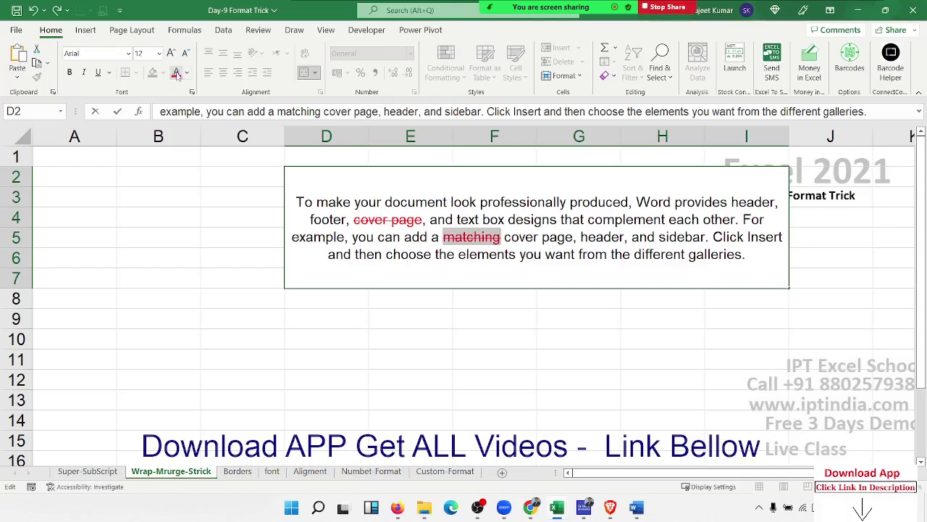
click(298, 288)
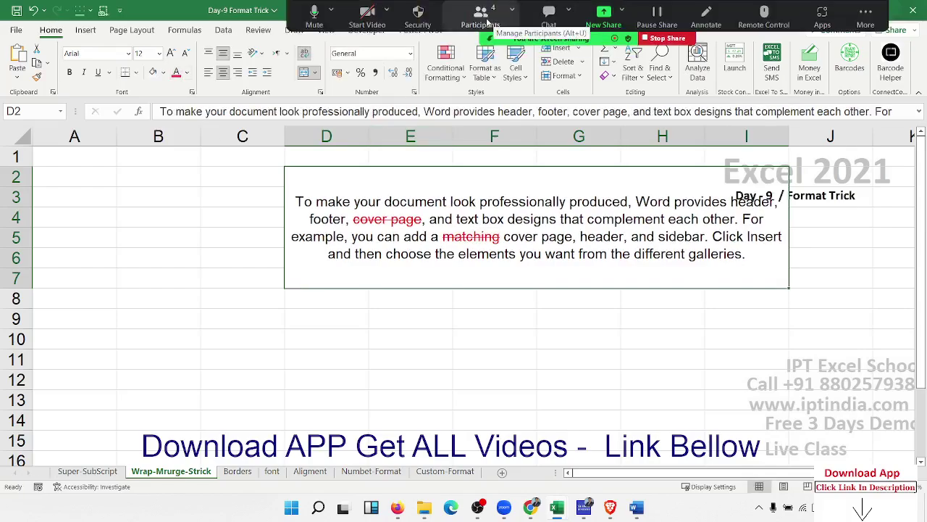
click(480, 15)
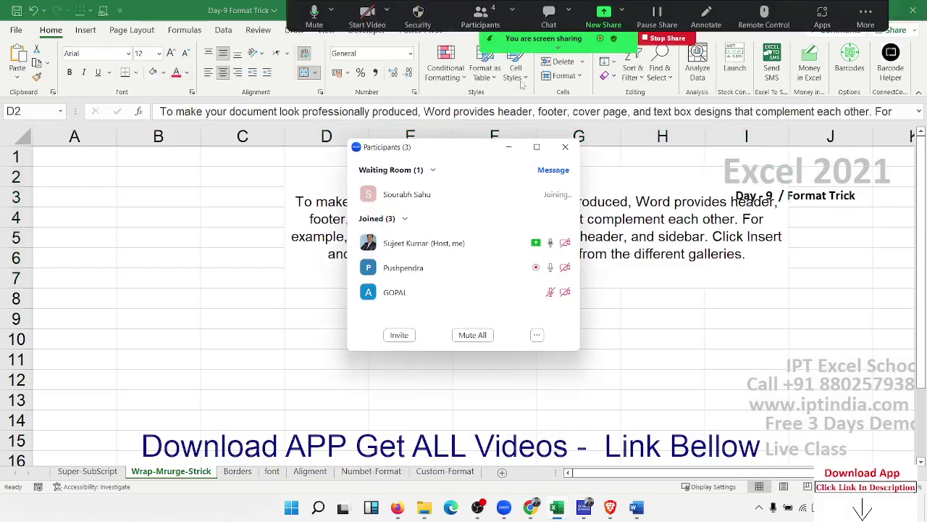
click(567, 148)
click(363, 288)
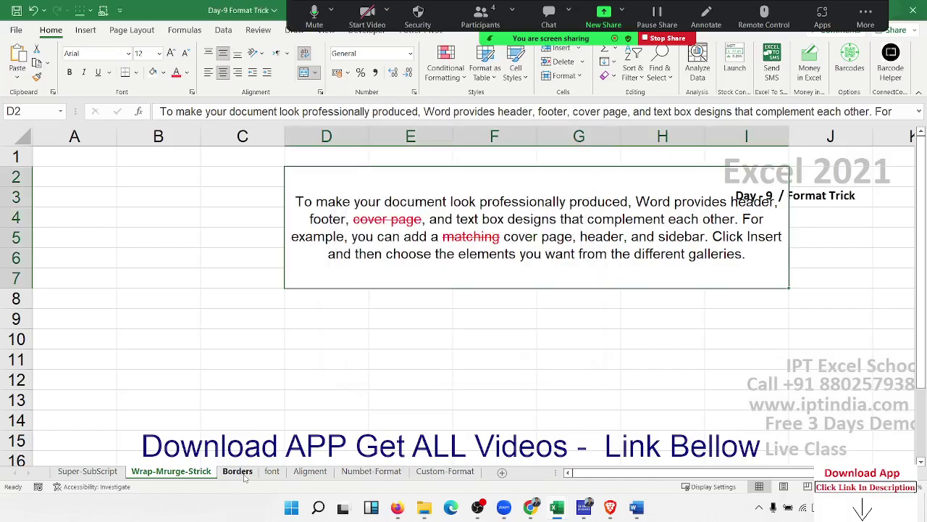
On the Borders sheet, strike through 29 in B4 via Format Cells, then undo it
click(238, 471)
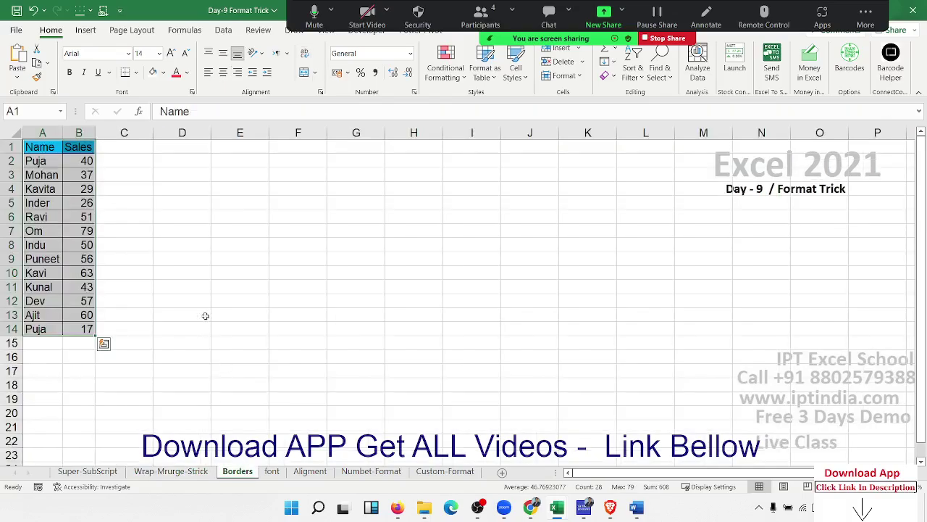
click(87, 190)
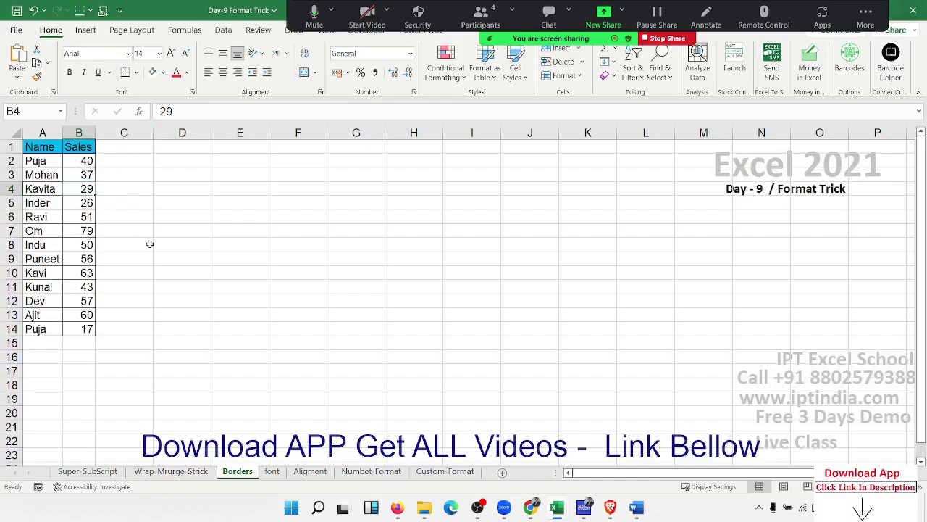
scroll(149, 245, up, 4)
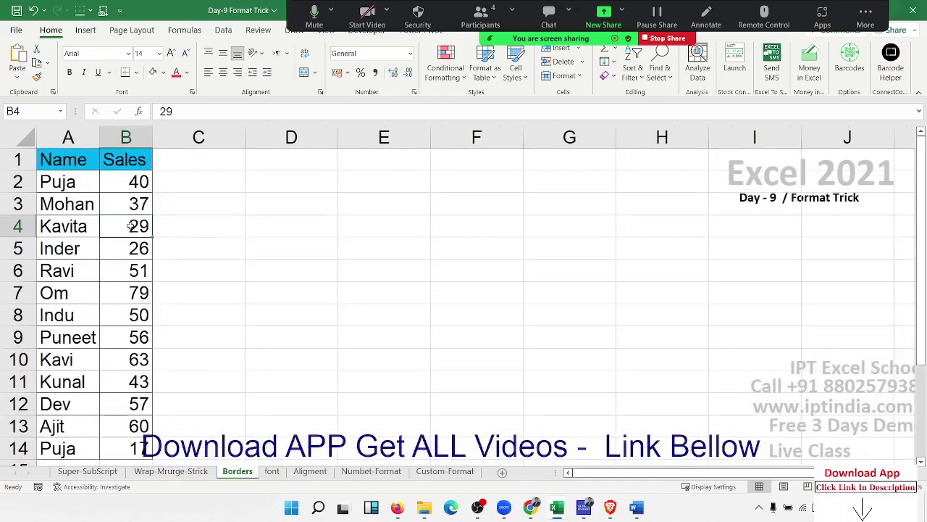
right_click(132, 229)
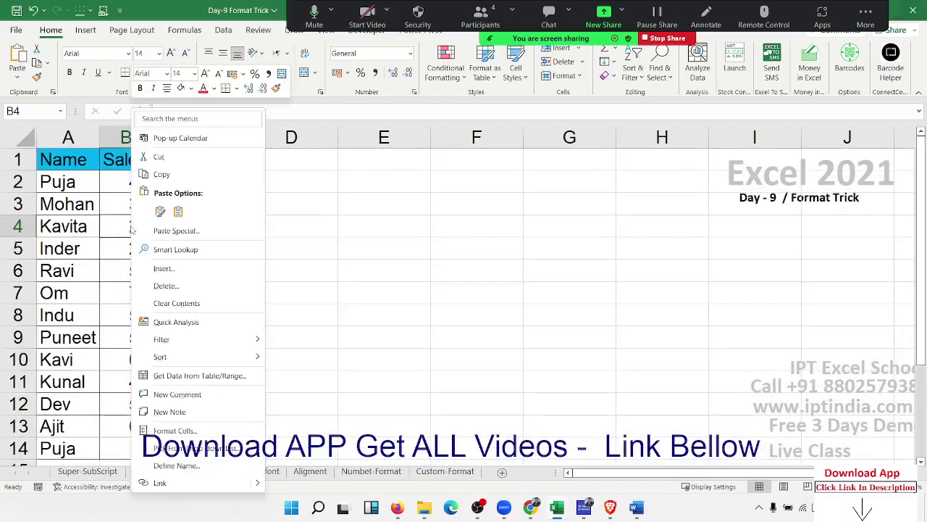
click(196, 430)
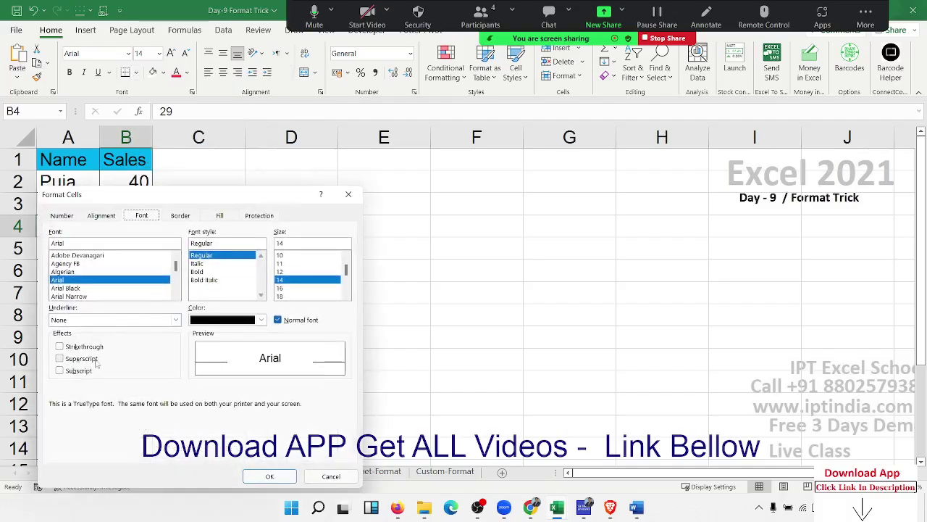
click(60, 346)
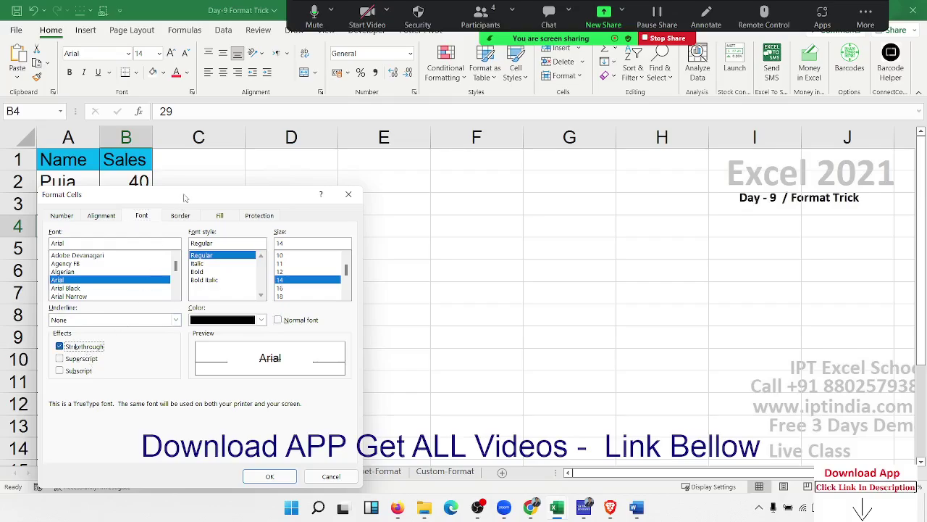
mouse_move(184, 194)
mouse_down()
mouse_move(311, 194)
mouse_move(464, 152)
mouse_up()
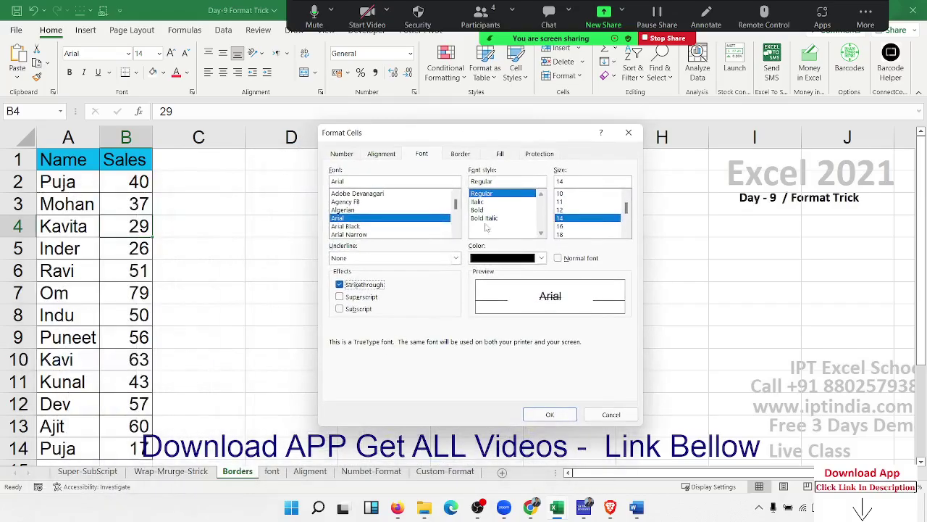
click(551, 419)
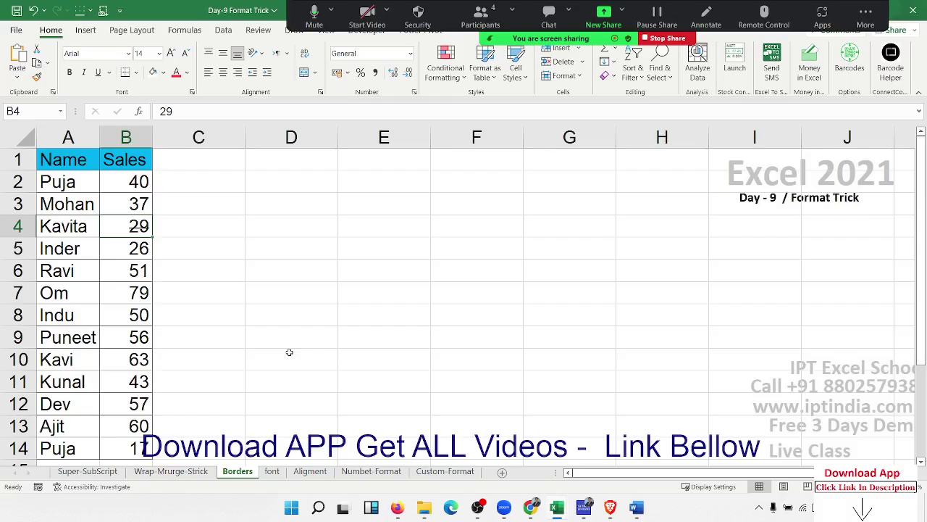
key(ctrl+z)
Add red diagonal borders in both directions to B4, forming an X over 29
click(414, 93)
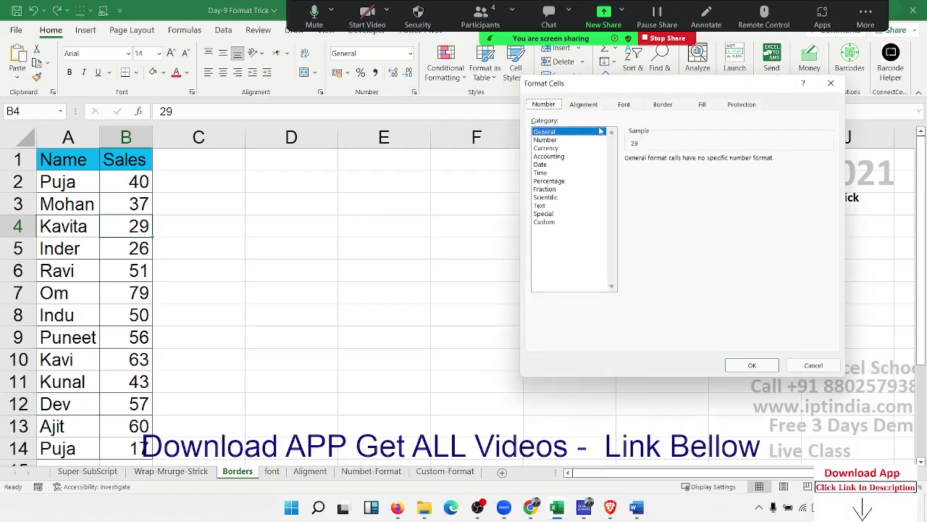
drag(608, 96, 337, 132)
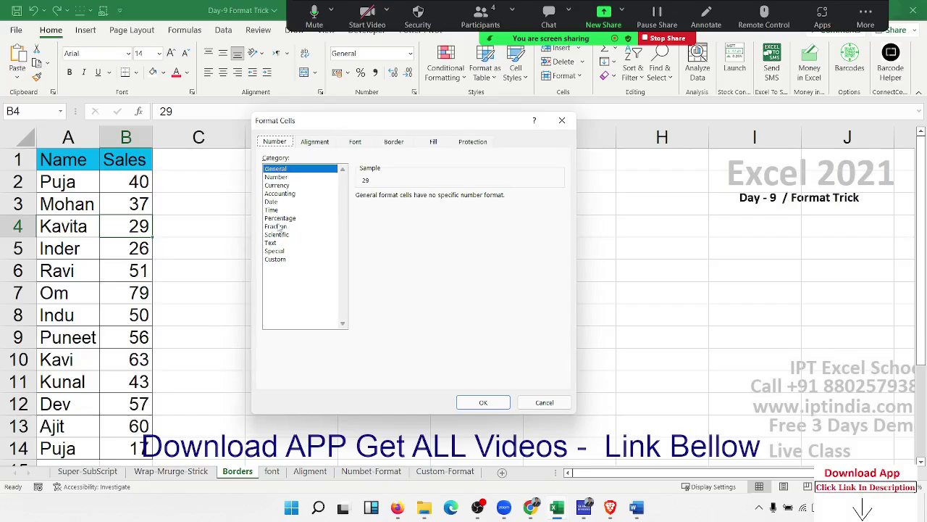
click(392, 143)
click(300, 272)
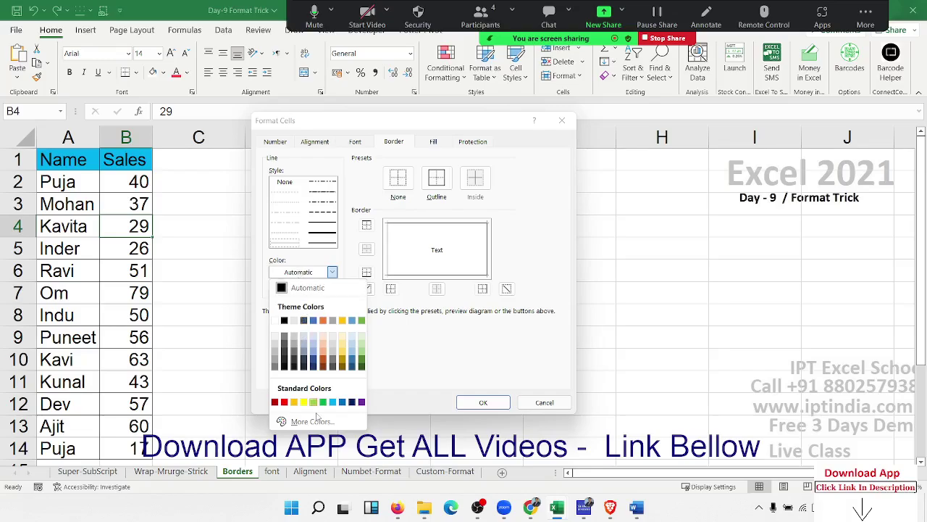
click(284, 402)
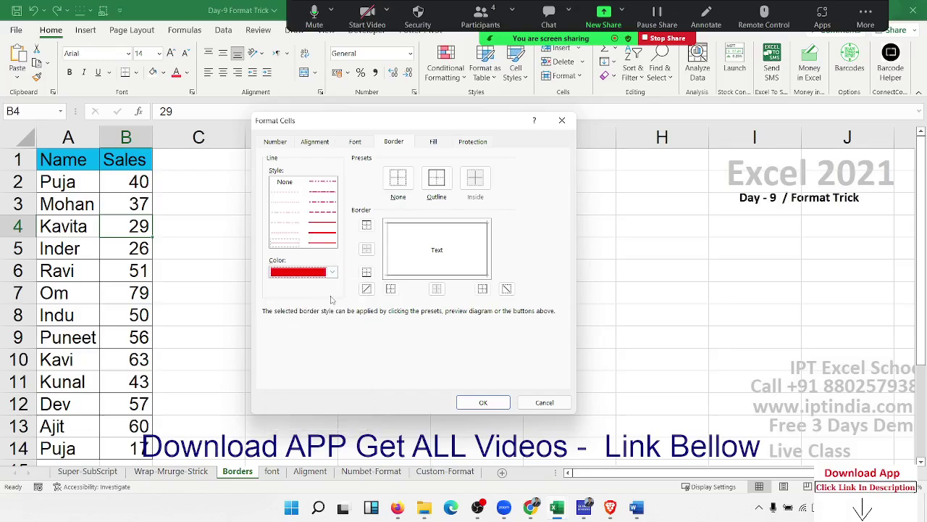
click(323, 224)
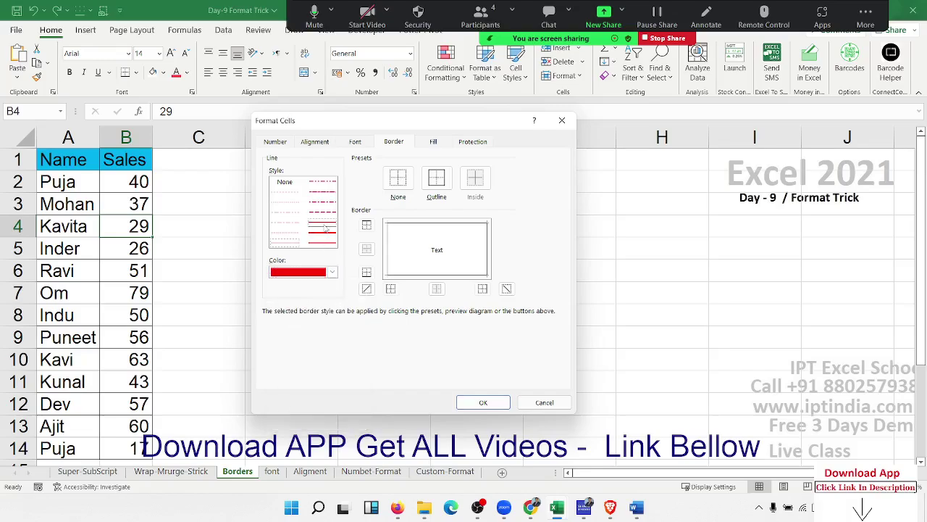
click(367, 289)
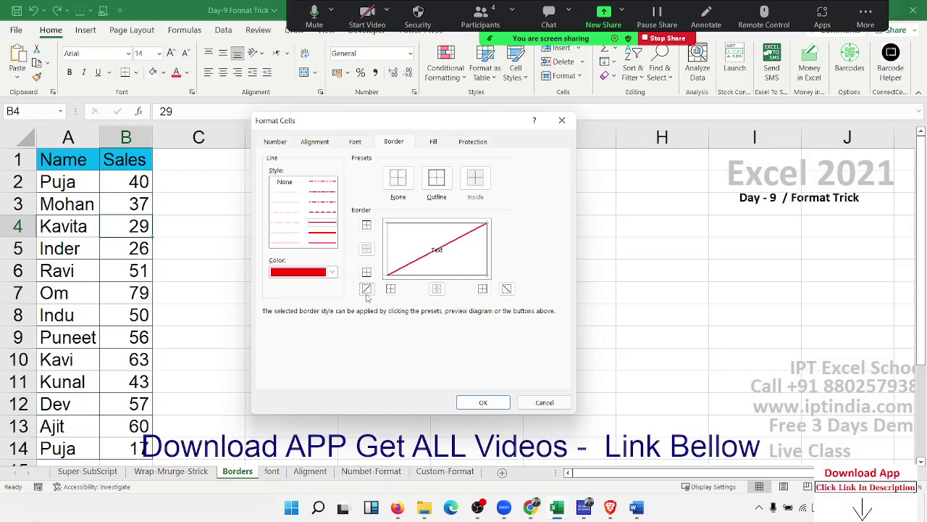
click(507, 289)
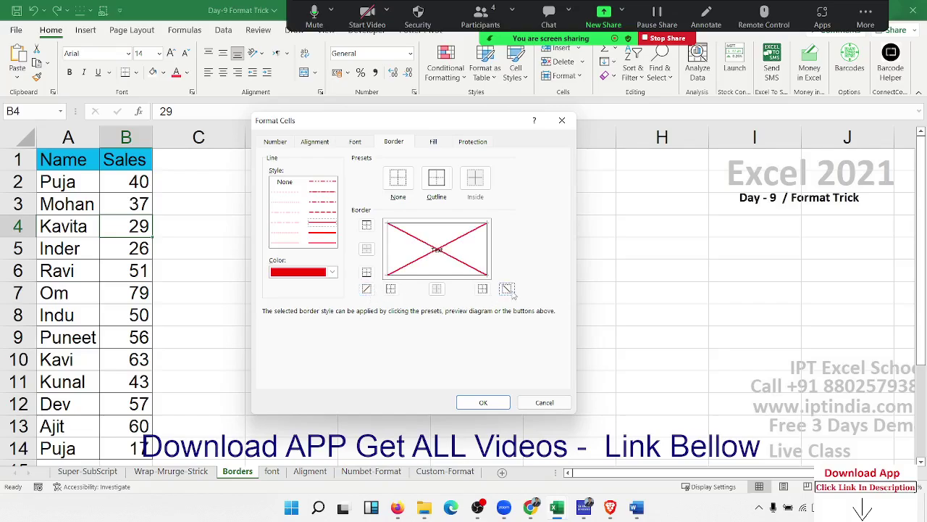
click(497, 401)
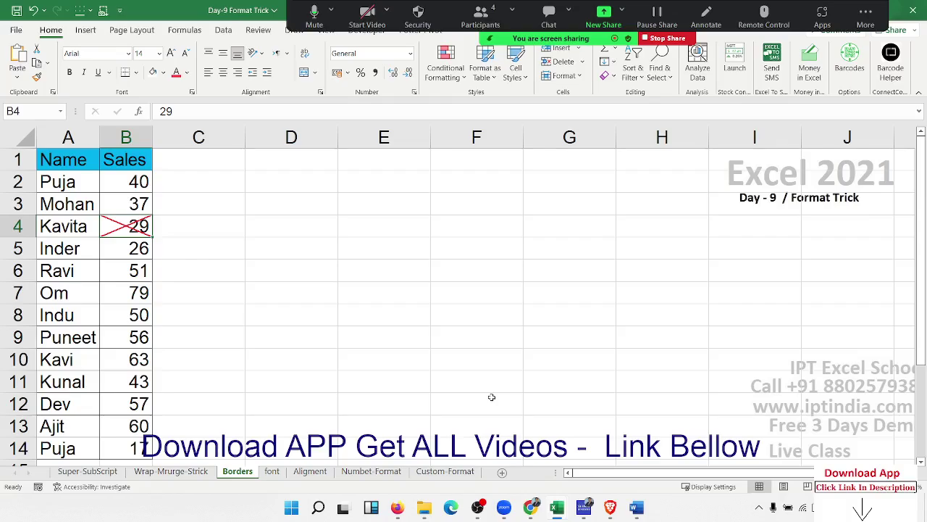
Narrow column B to fit its sales values
click(472, 391)
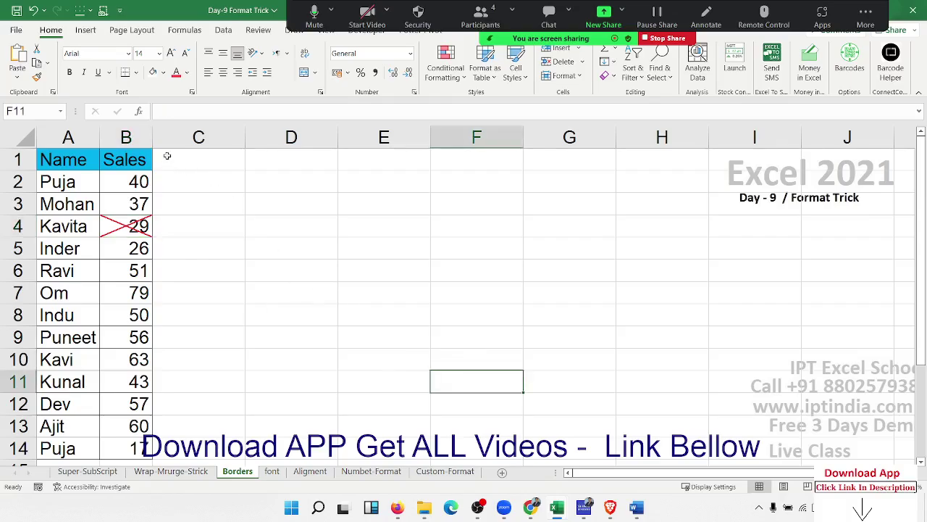
drag(153, 146, 142, 145)
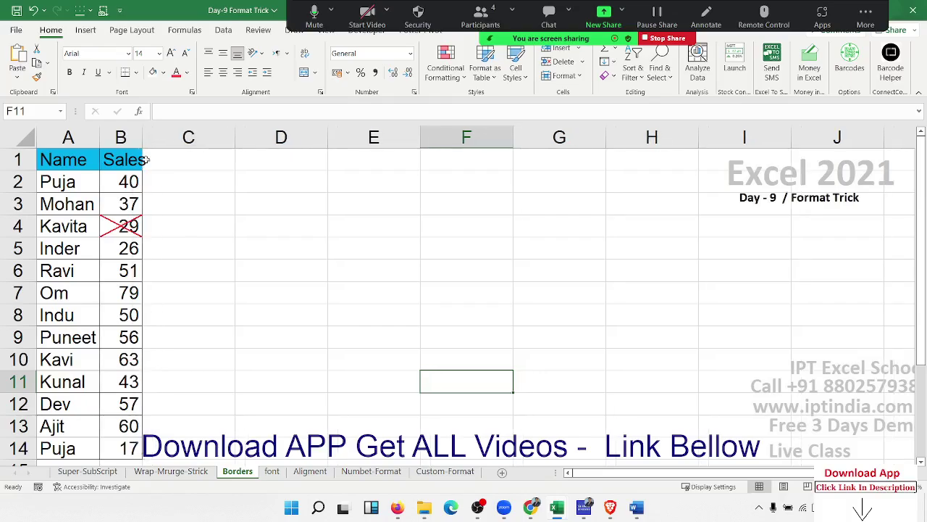
click(184, 312)
Repeat the red X border on B8 (50) and B12 (57) with F4
click(121, 315)
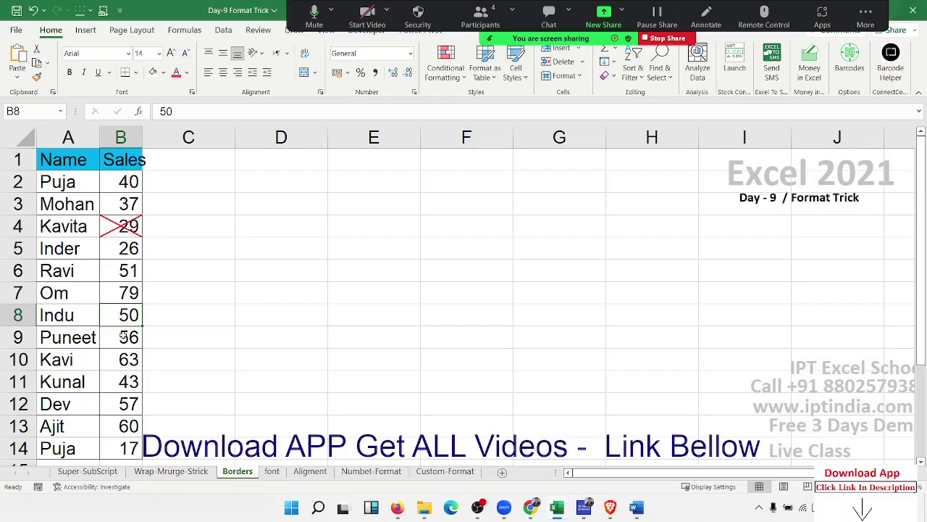
key(F4)
click(121, 411)
key(F4)
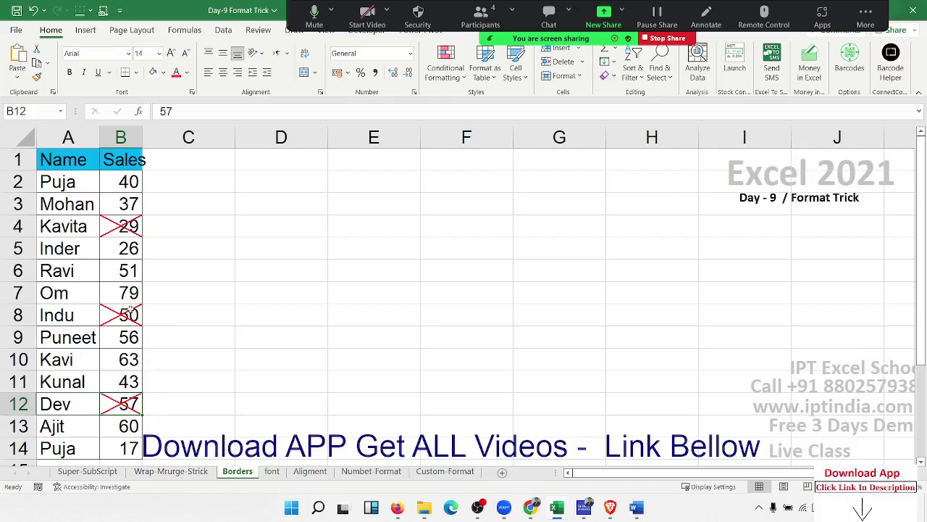
scroll(139, 337, down, 3)
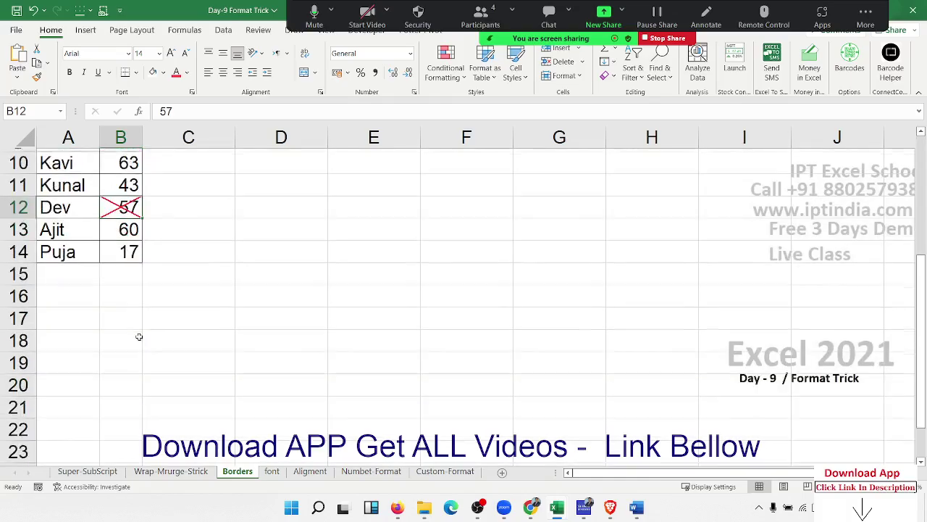
scroll(139, 337, up, 4)
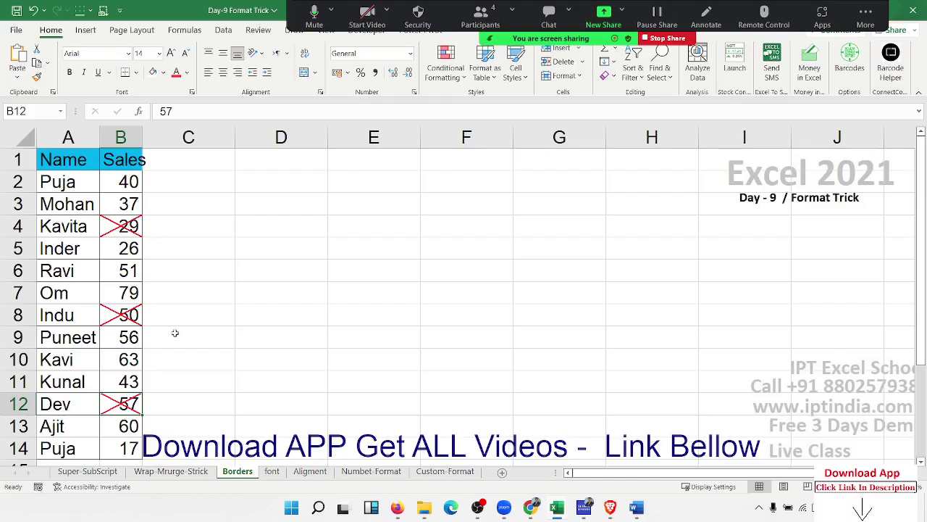
Give cell B6 (51) a light green bottom-left to top-right diagonal border
click(128, 272)
right_click(127, 273)
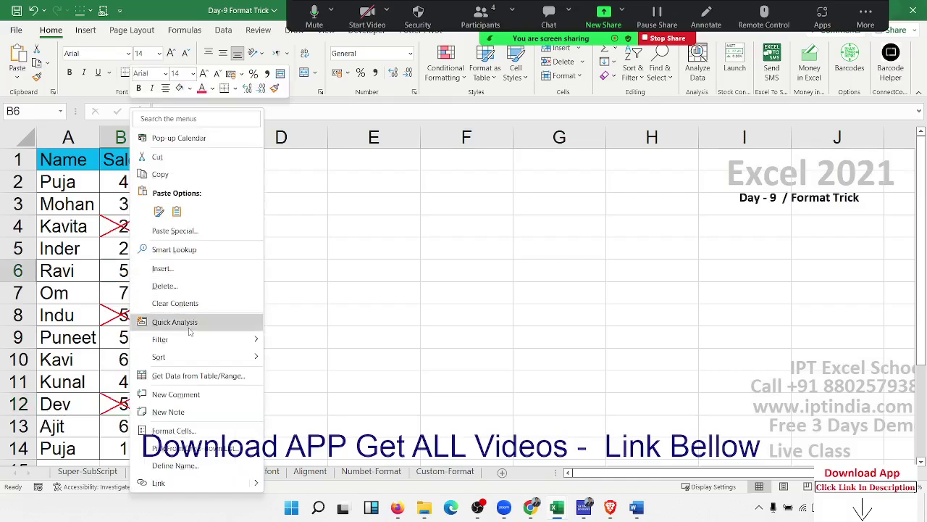
click(266, 313)
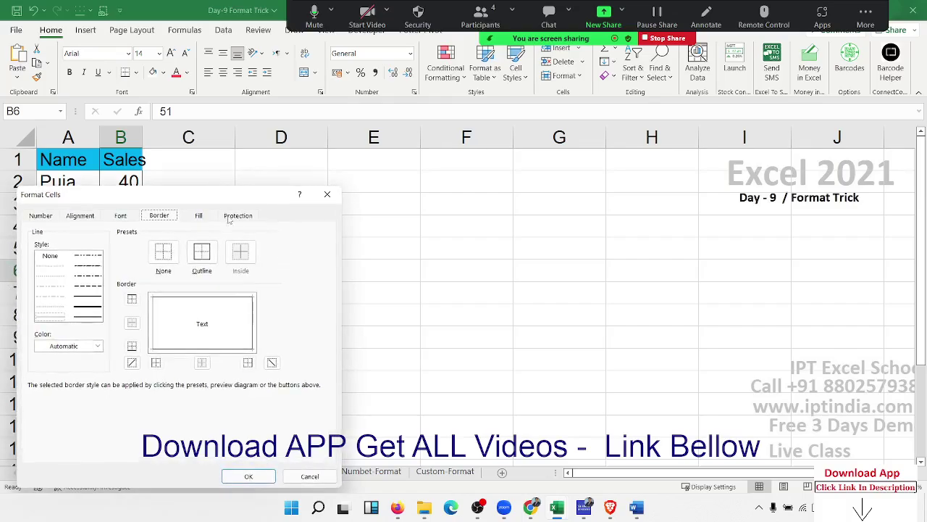
drag(272, 199, 580, 154)
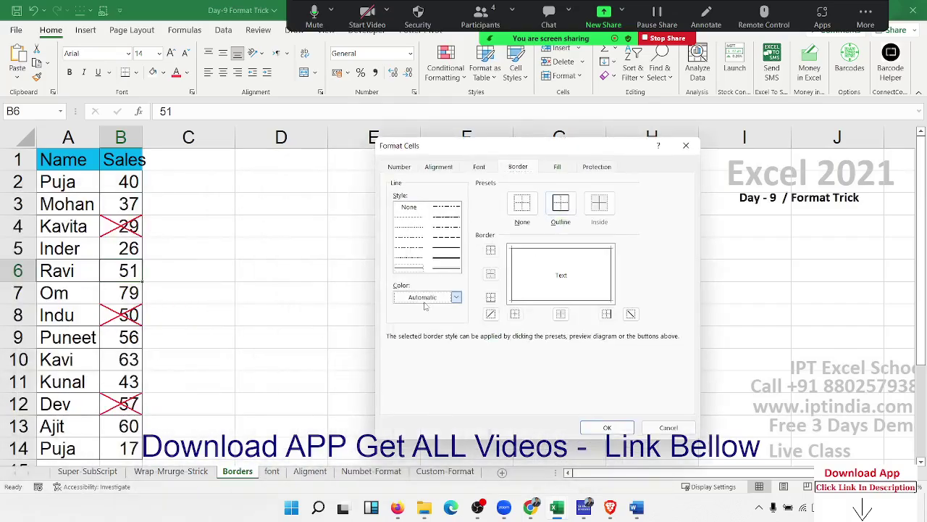
click(449, 297)
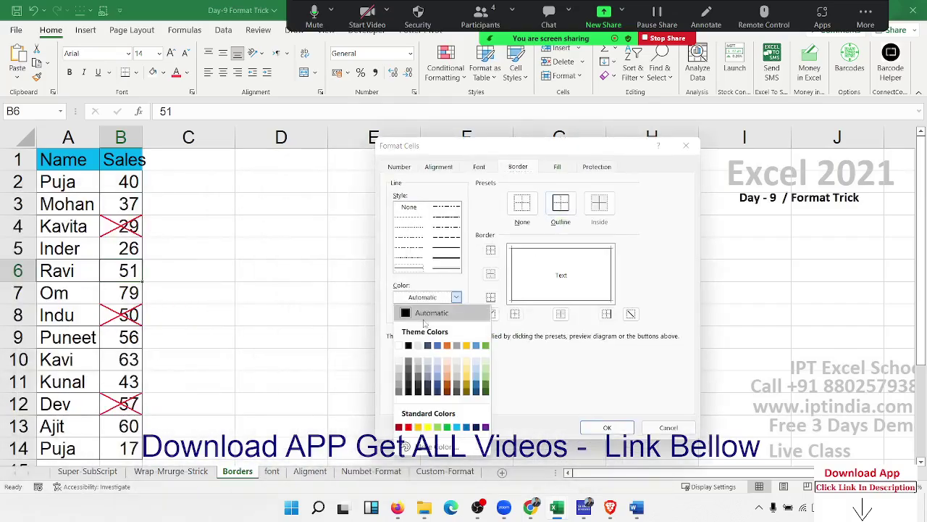
click(438, 427)
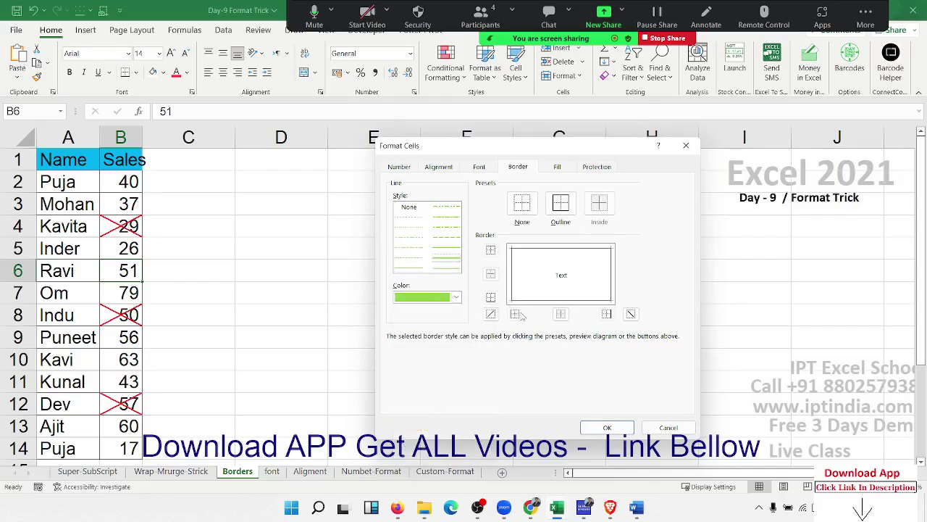
click(491, 315)
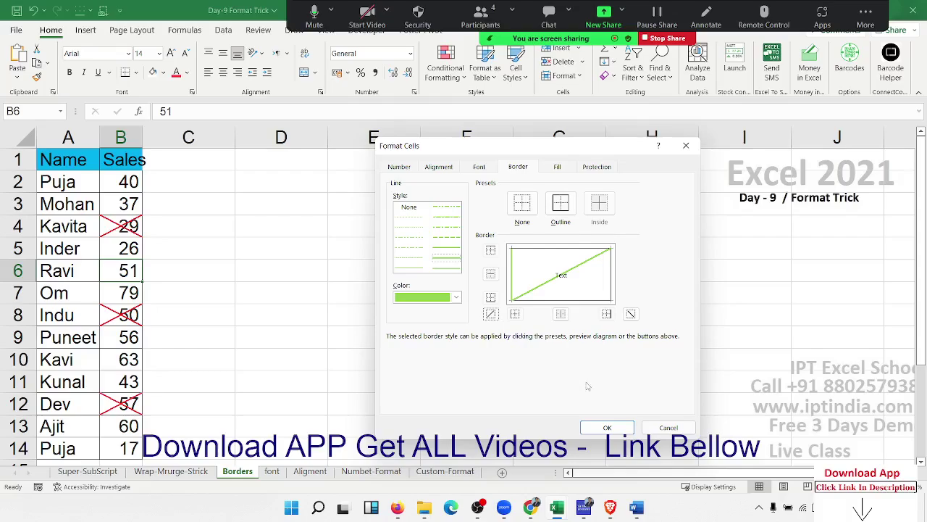
click(607, 428)
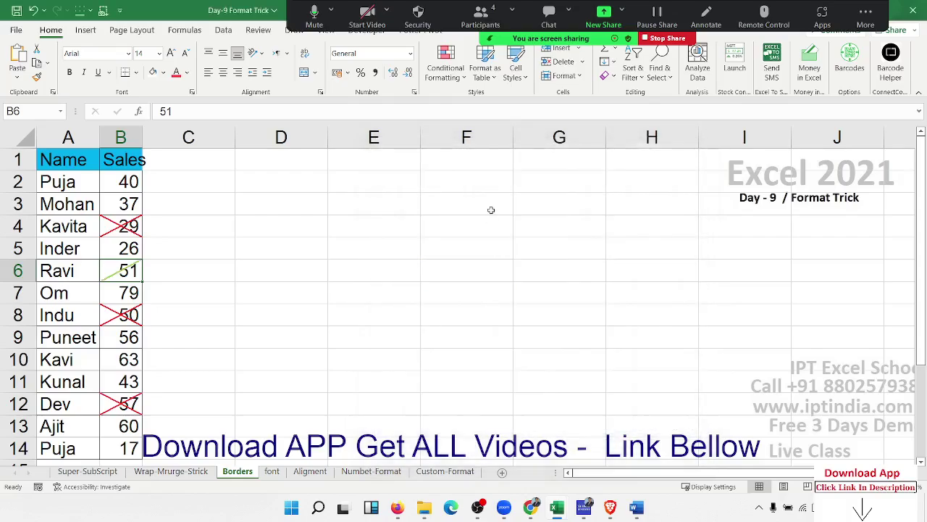
click(482, 16)
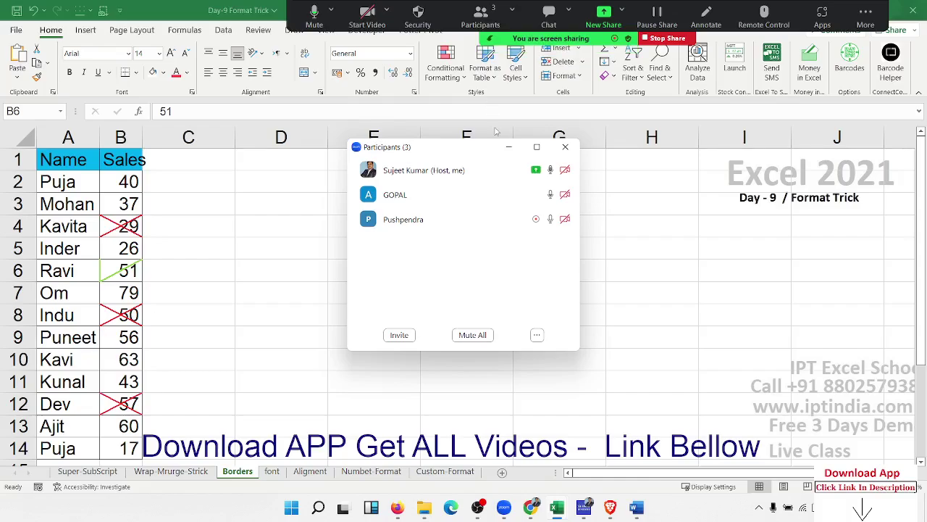
Repeat the green diagonal border on B10 (63) and B13 (60)
click(565, 148)
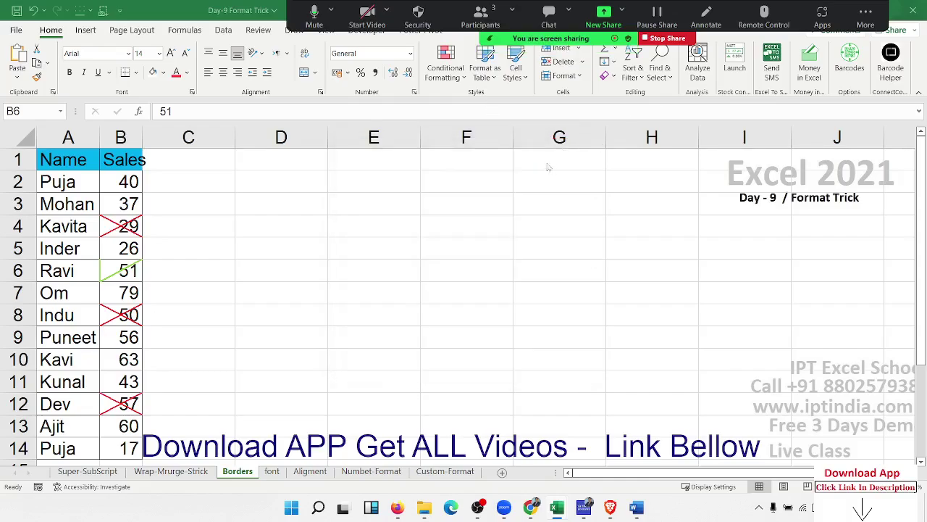
click(109, 282)
click(112, 358)
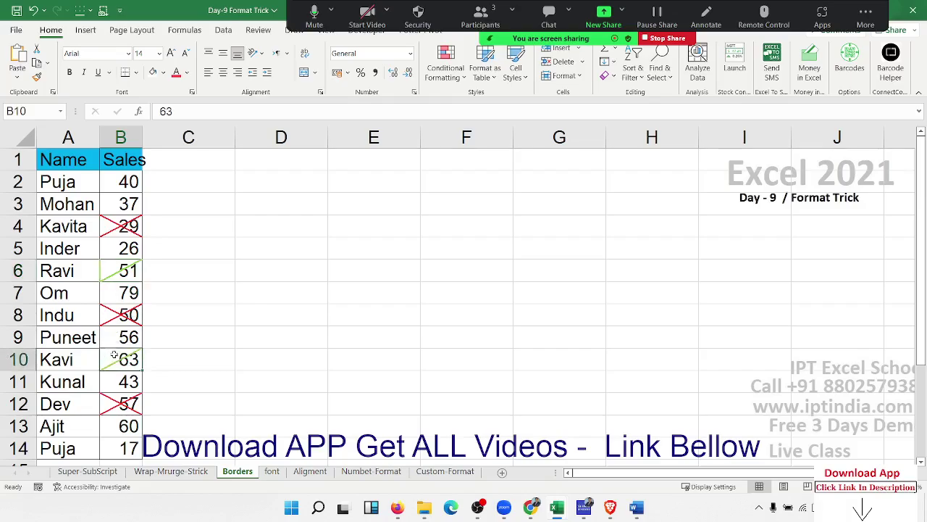
scroll(112, 355, down, 3)
click(115, 209)
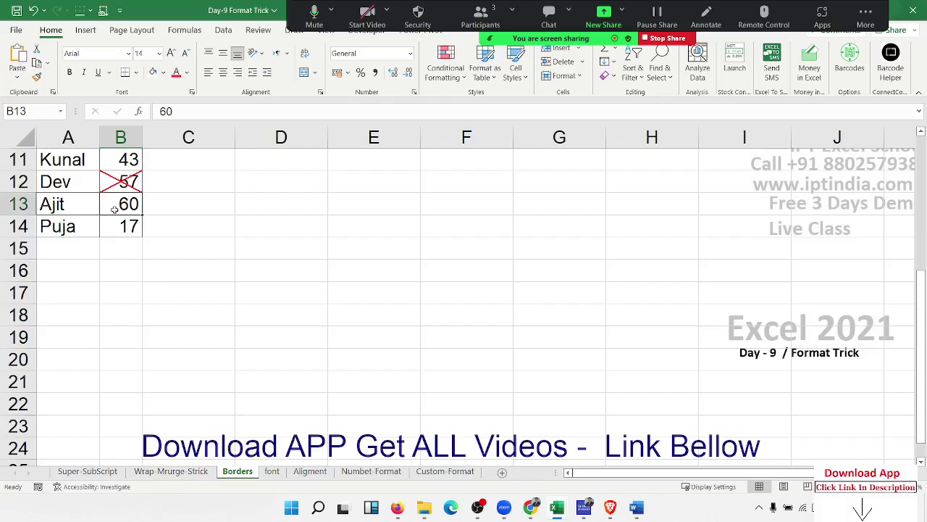
key(F4)
scroll(132, 232, up, 3)
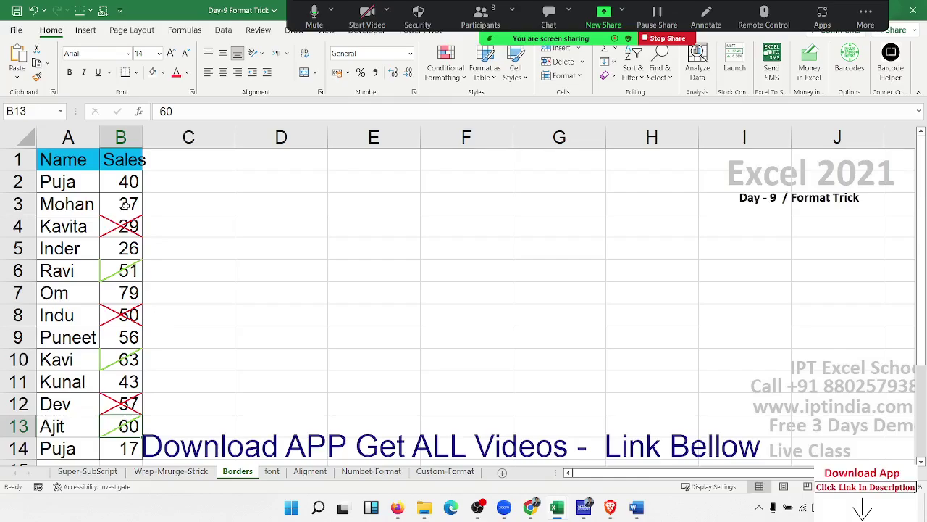
drag(123, 176, 125, 270)
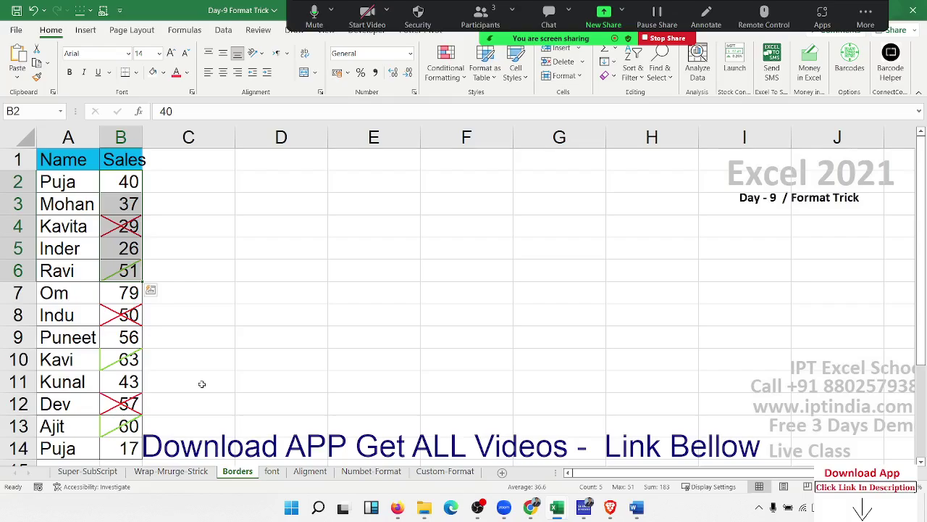
On the font sheet, enter P in C2 and O in C3
click(273, 471)
click(109, 164)
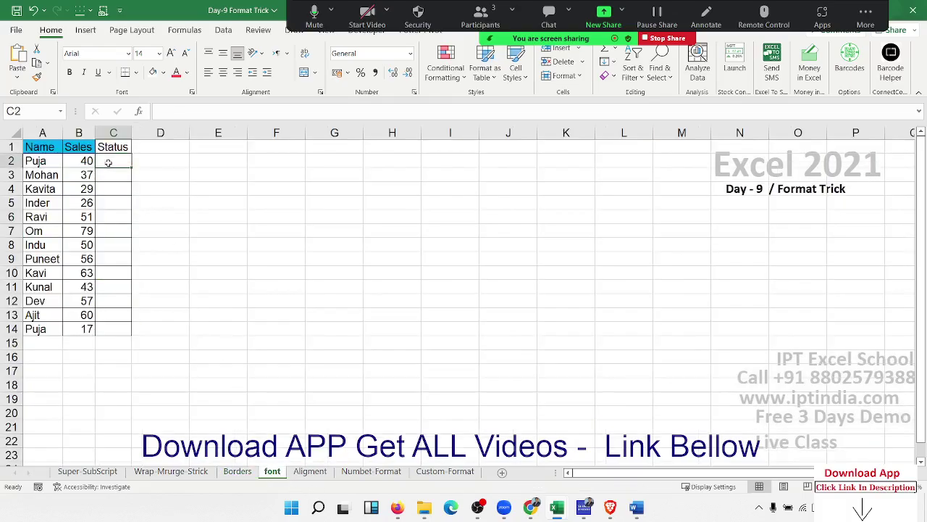
click(109, 174)
click(107, 161)
text(P)
key(Return)
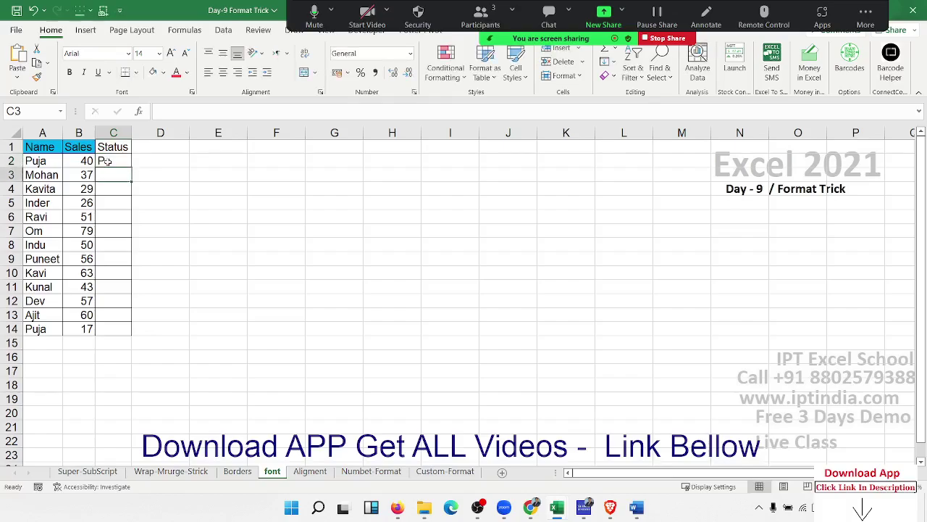
text(O)
key(Return)
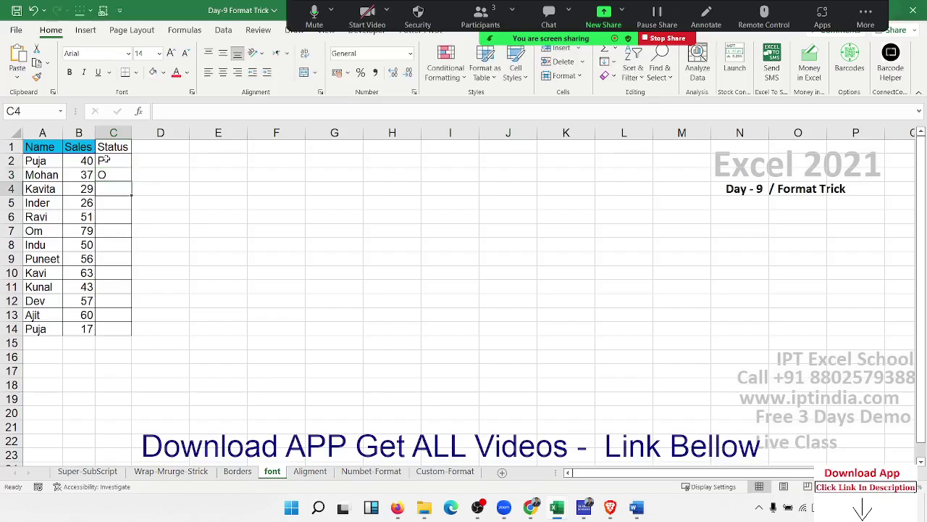
Set C2:C3 to Wingdings 2 so the letters show as tick and cross
click(106, 161)
drag(105, 161, 109, 176)
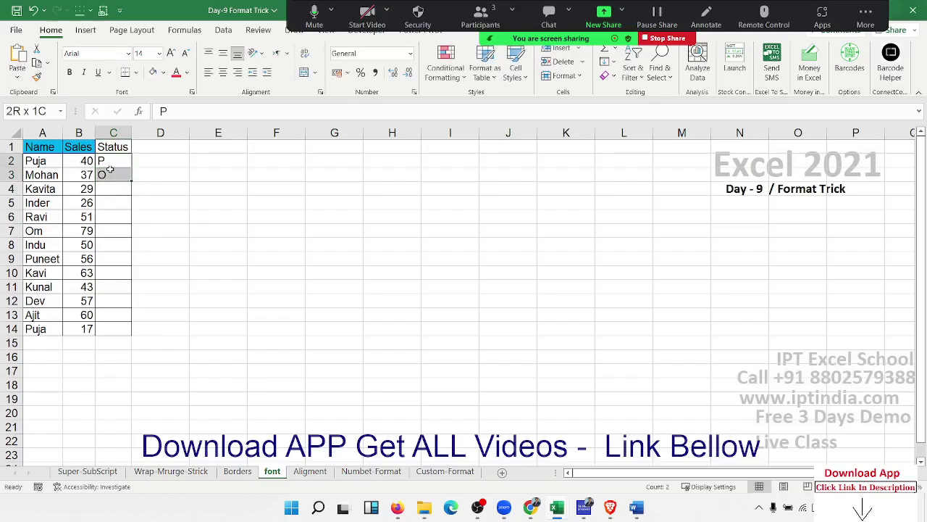
click(128, 55)
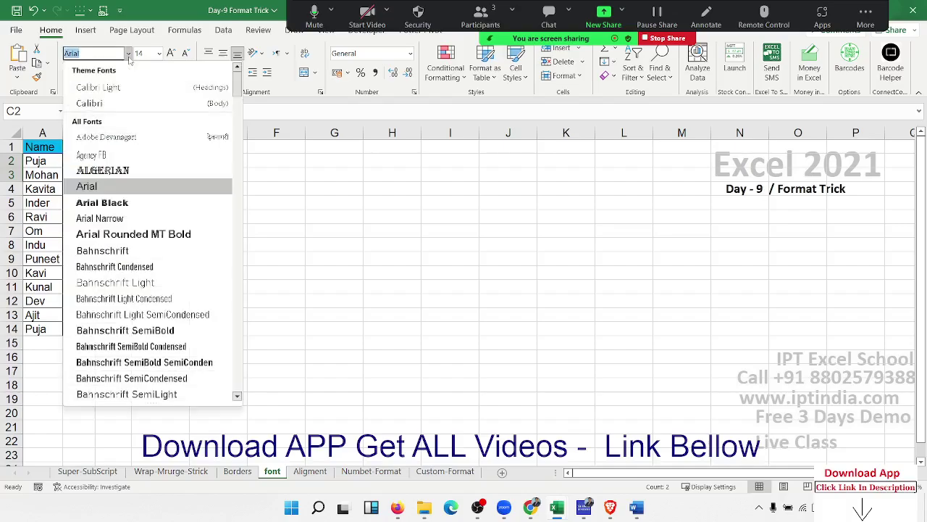
scroll(185, 265, down, 5)
scroll(185, 265, down, 8)
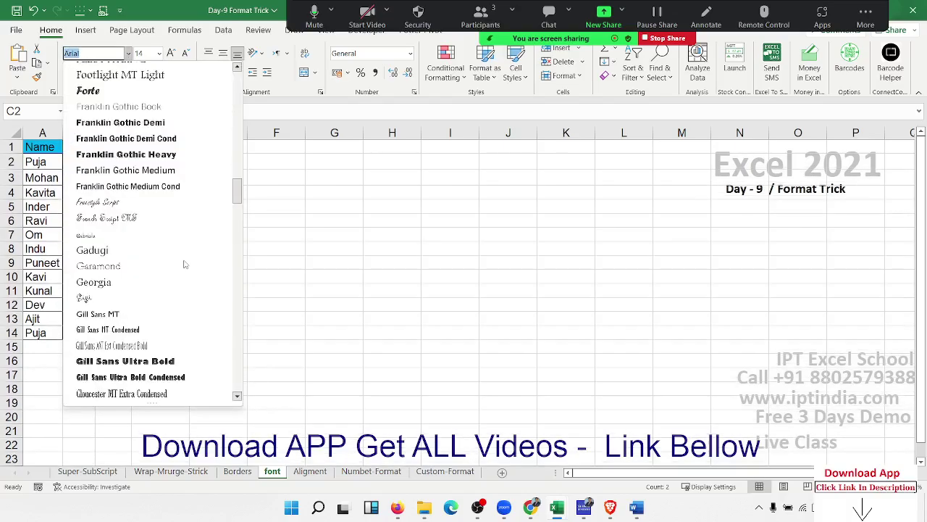
scroll(185, 265, down, 5)
scroll(185, 265, down, 3)
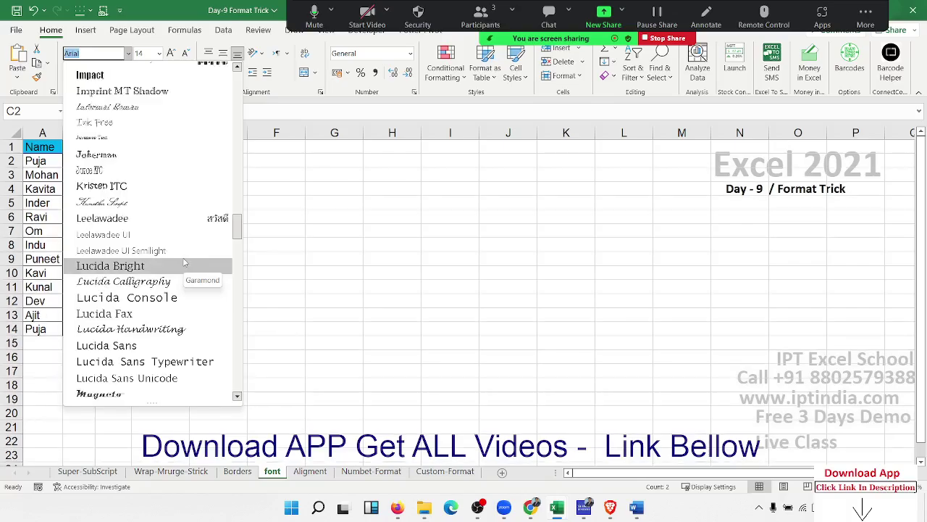
scroll(185, 264, down, 9)
scroll(184, 260, down, 9)
scroll(184, 261, down, 9)
scroll(184, 261, down, 3)
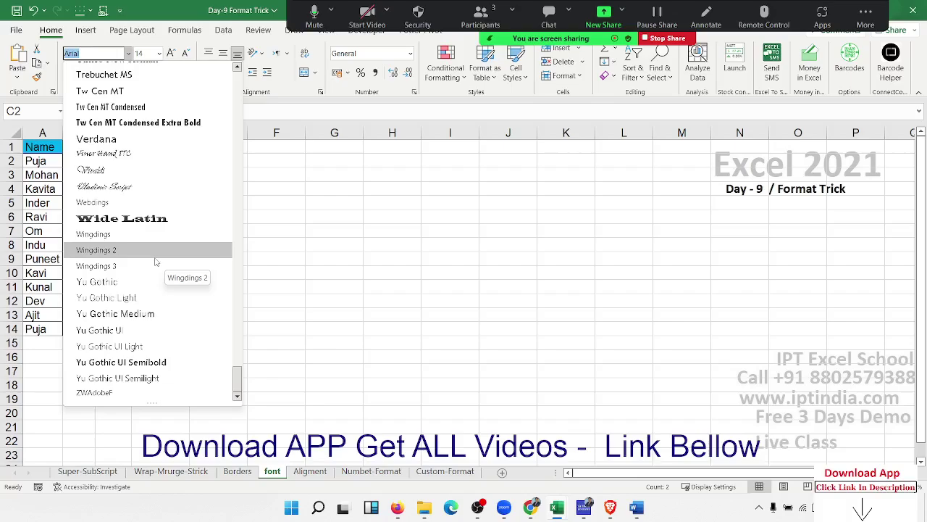
click(155, 256)
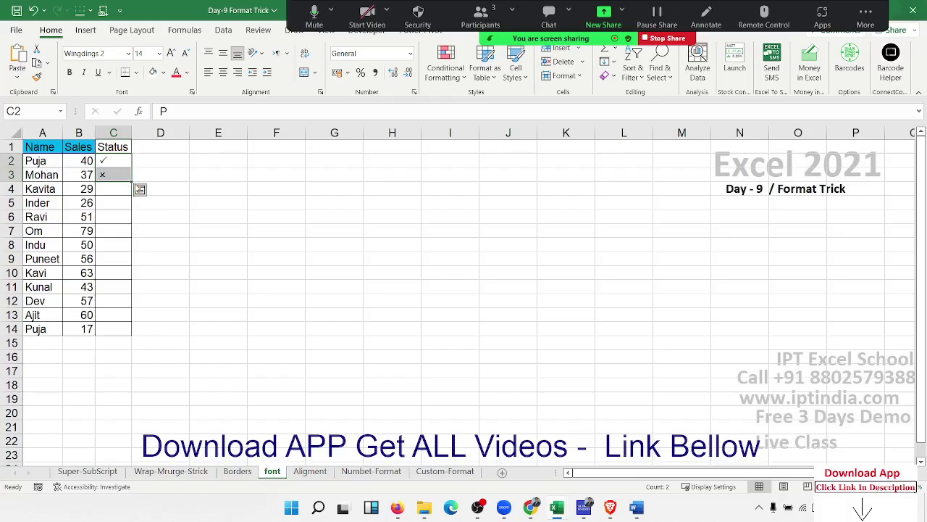
Fill the alternating tick and cross pattern down to C14 and check the cells
drag(133, 181, 132, 334)
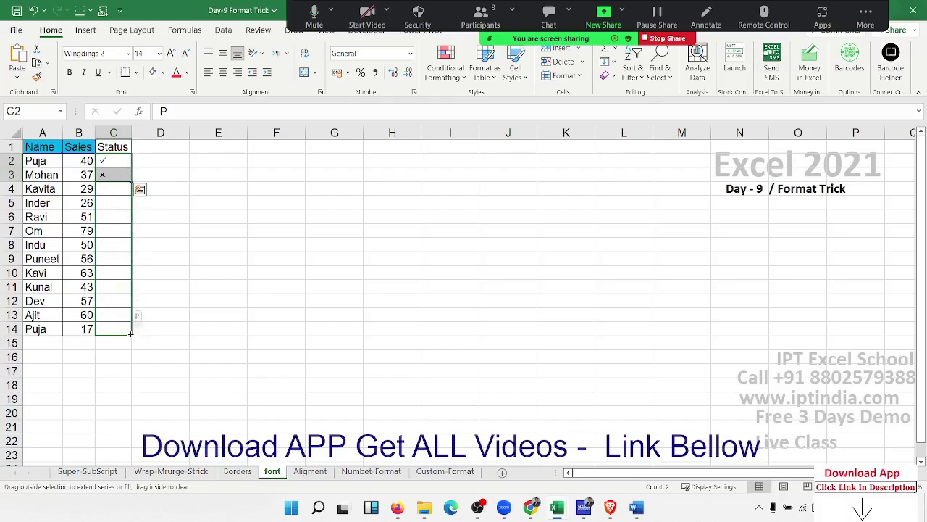
click(112, 184)
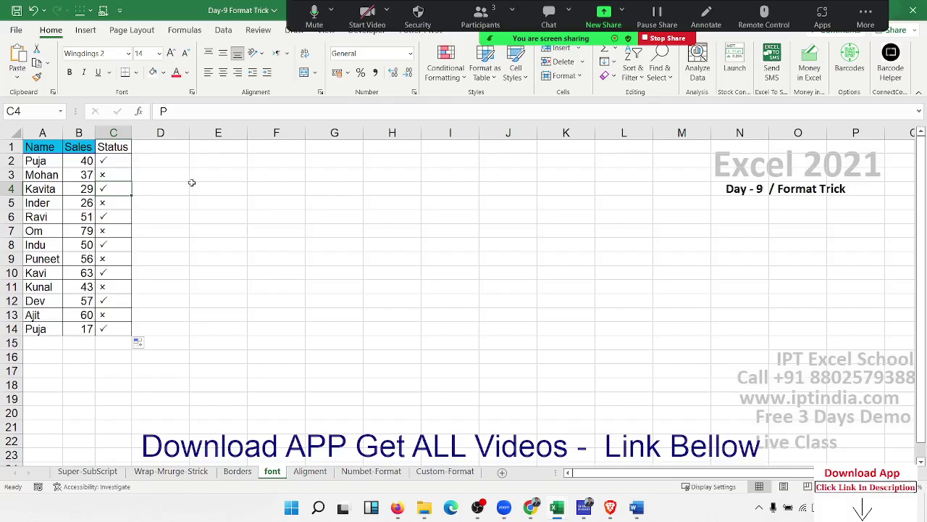
key(Up)
key(Up)
key(Down)
key(Down)
key(Down)
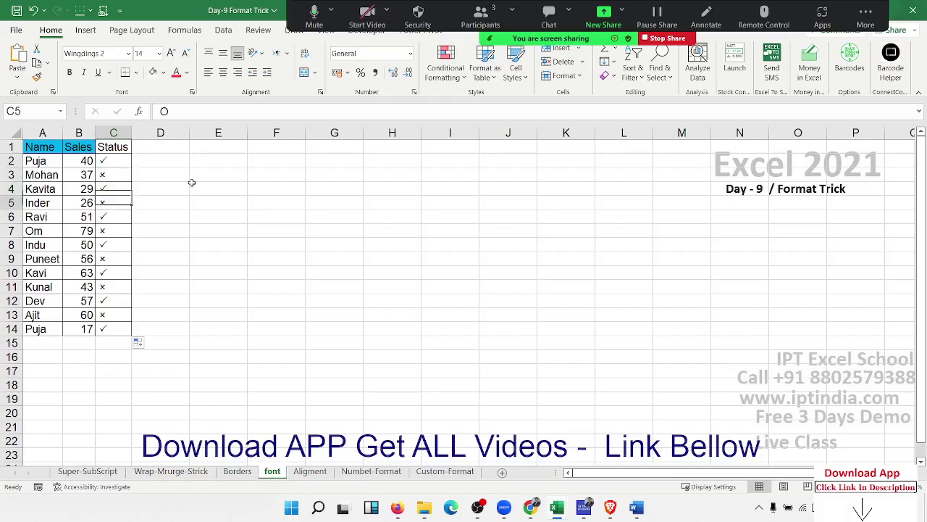
key(Down)
key(Down)
key(Down)
key(Down)
key(Down)
key(Down)
key(Down)
key(Down)
key(Down)
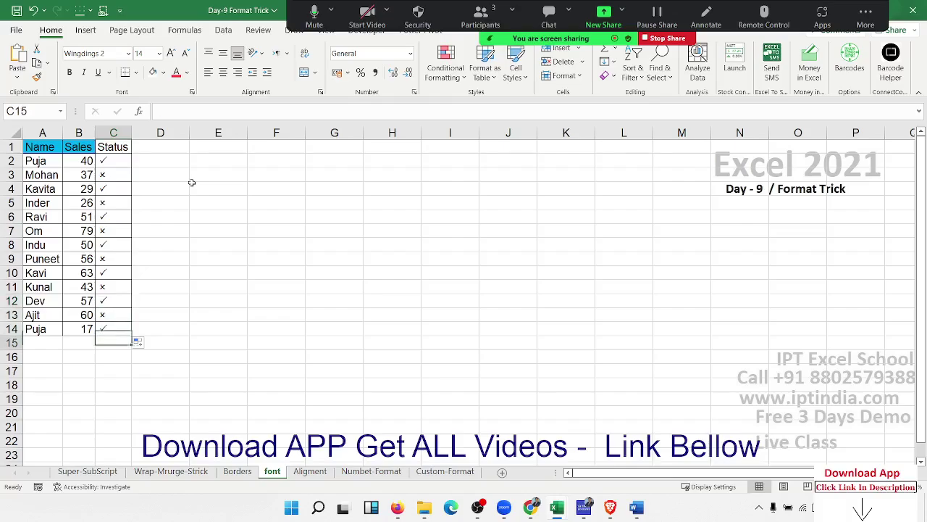
key(Up)
key(Up)
key(Up)
key(Up)
key(Up)
key(Up)
key(Up)
key(Up)
key(Up)
key(Up)
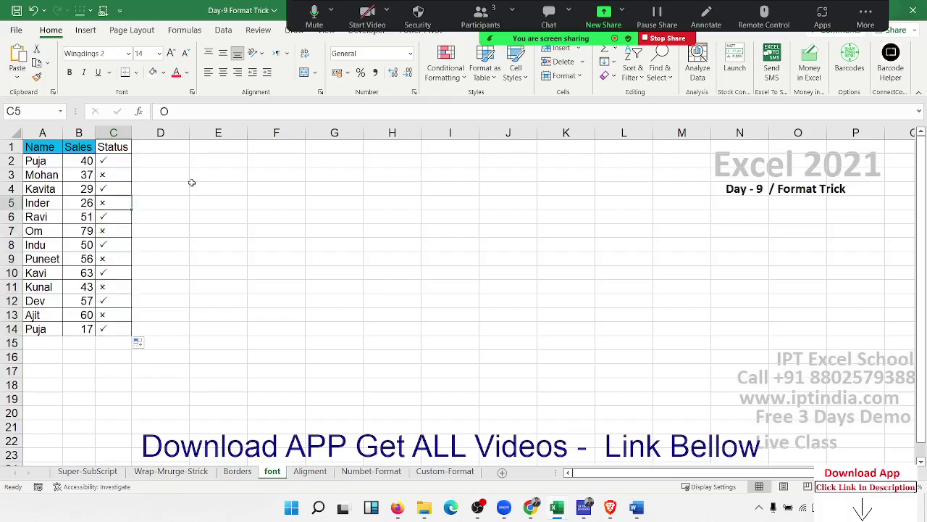
key(Up)
key(Up)
key(Up)
key(Down)
key(Down)
key(Down)
key(Down)
key(Down)
key(Down)
key(Down)
key(Down)
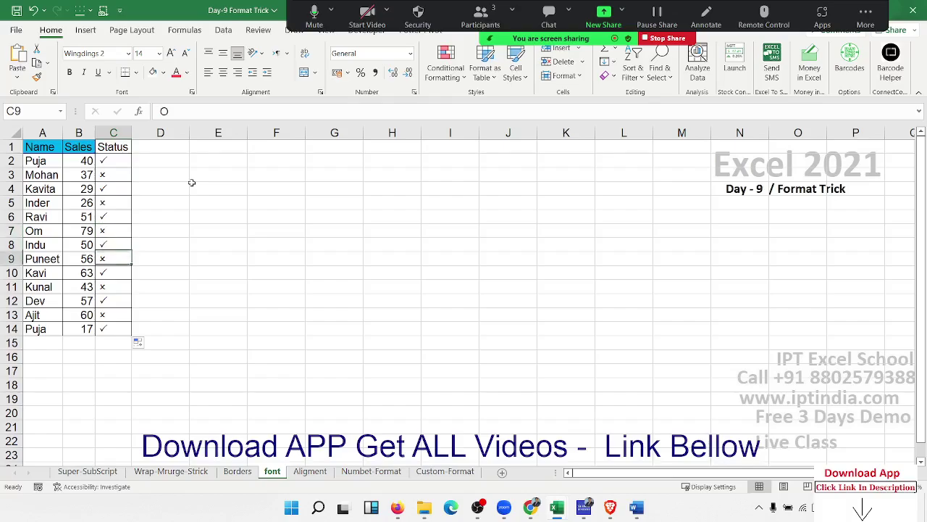
key(Down)
key(Down)
key(Down)
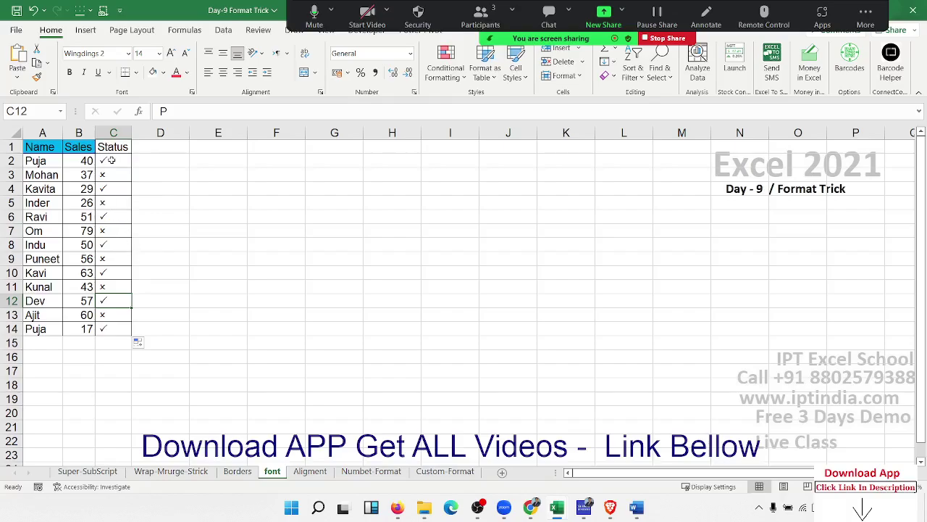
drag(110, 160, 113, 325)
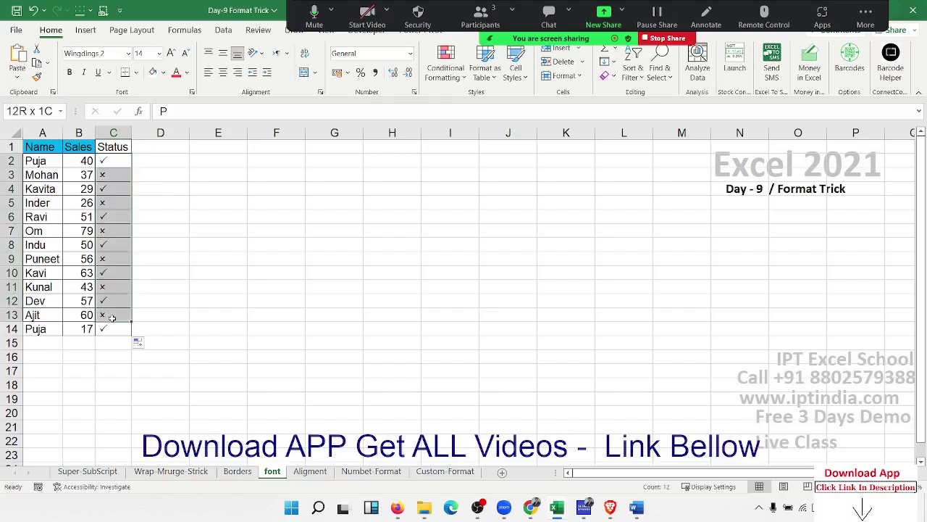
click(457, 85)
mouse_move(514, 106)
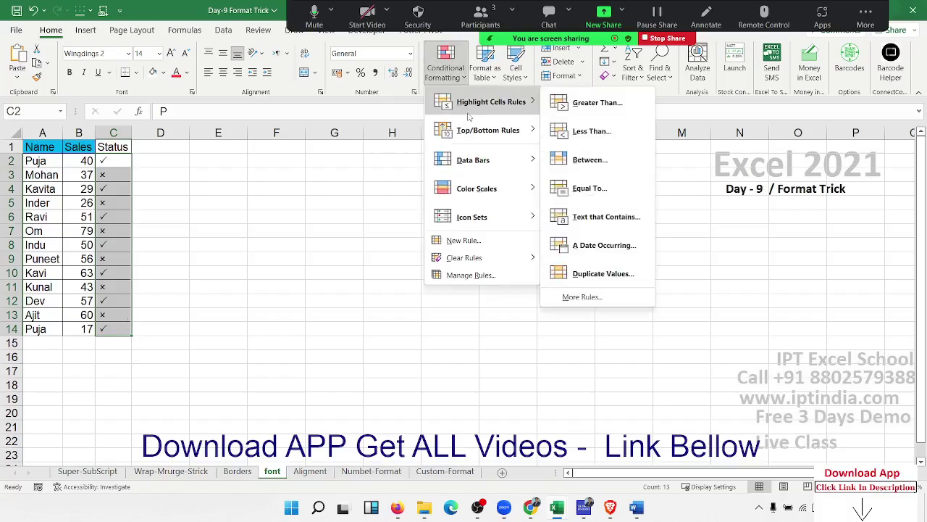
click(591, 192)
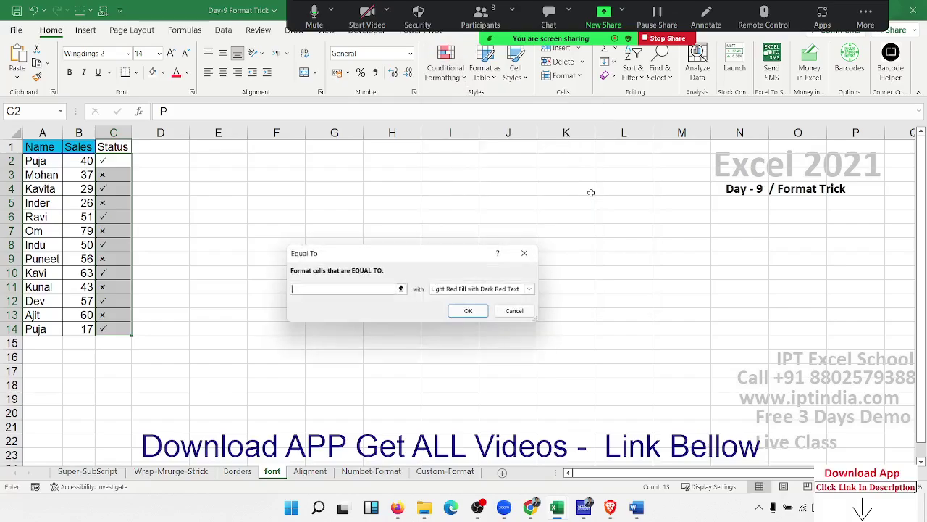
text(O)
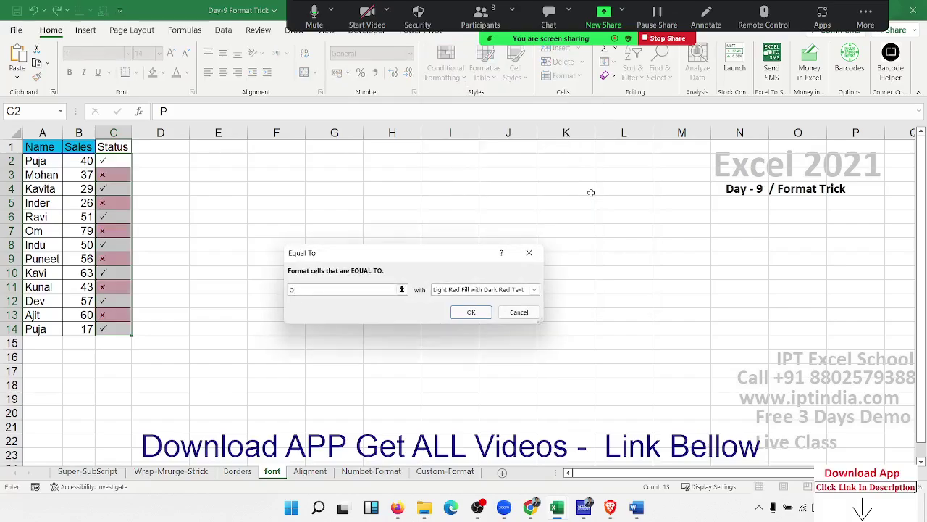
click(472, 312)
click(119, 187)
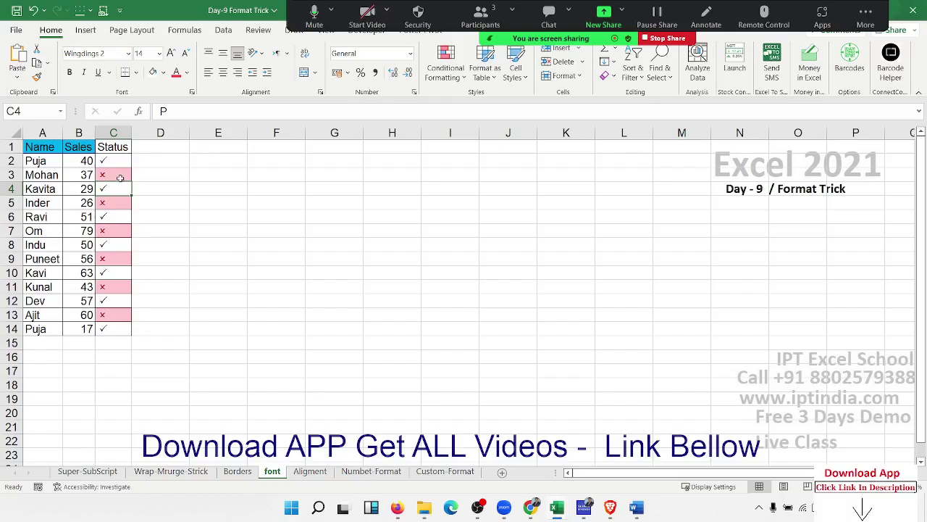
click(119, 164)
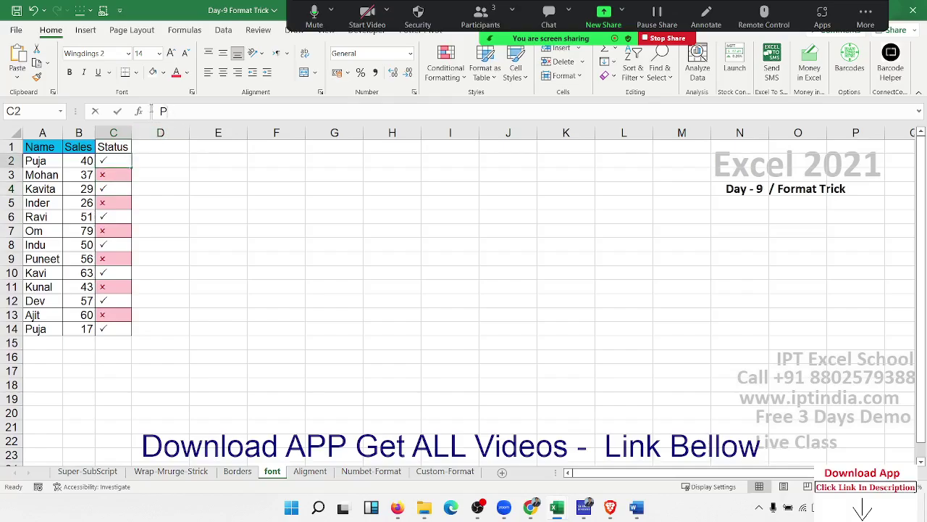
drag(169, 111, 142, 110)
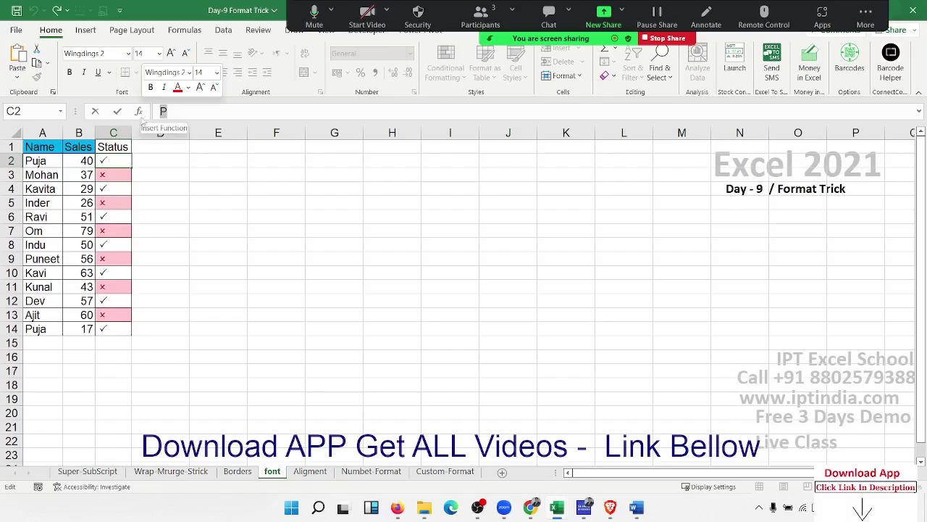
key(Escape)
click(106, 203)
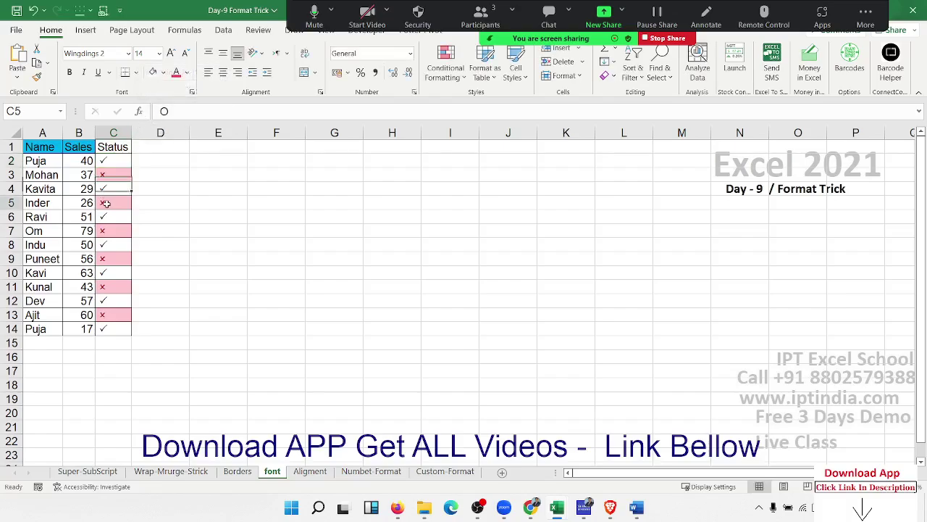
click(113, 242)
click(111, 259)
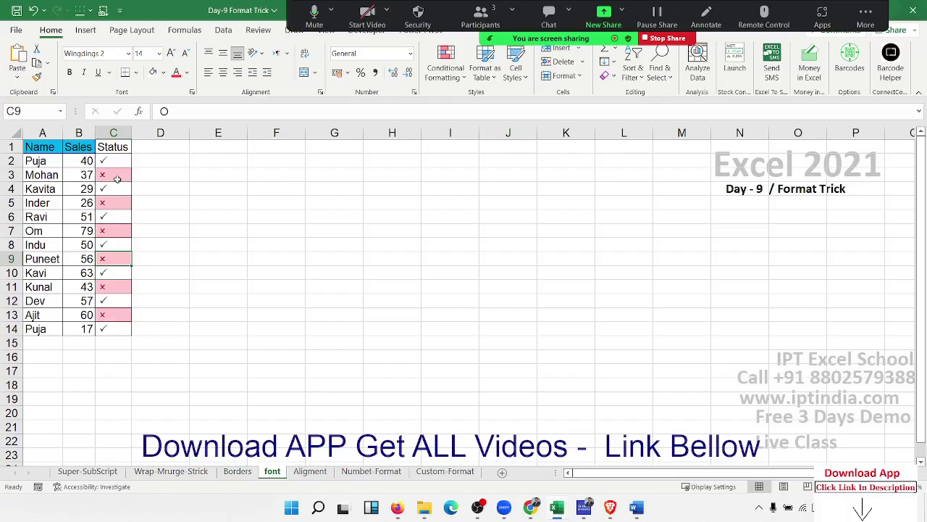
drag(118, 174, 102, 245)
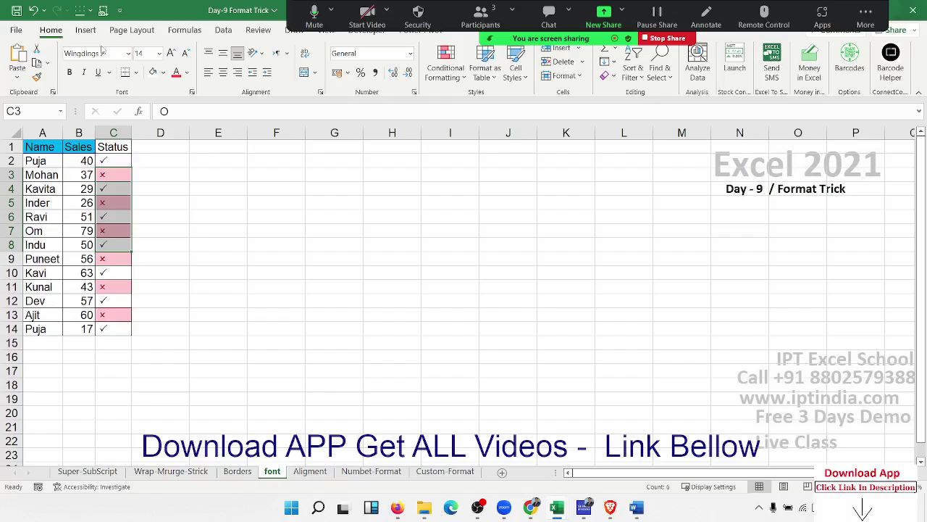
Type X in E4 and J in E6
click(224, 185)
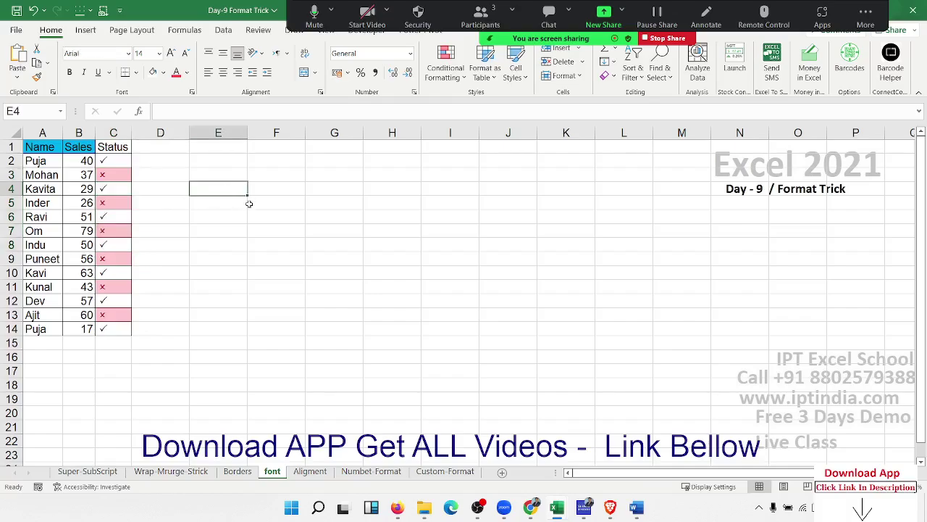
text(X)
key(Return)
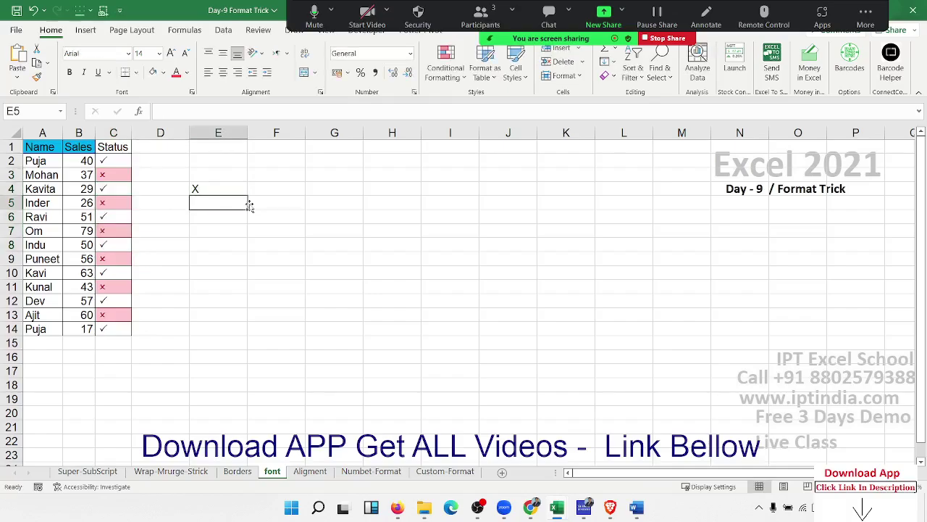
key(Down)
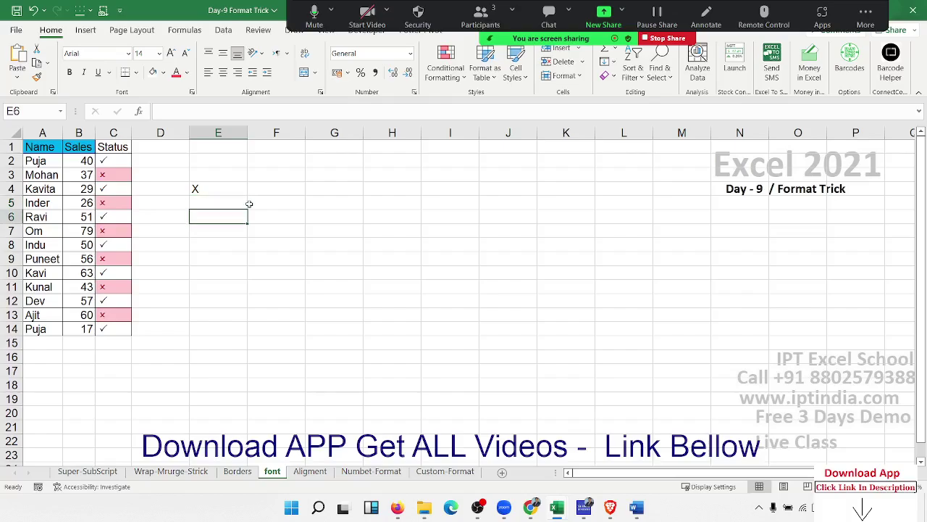
text(J)
Rotate E6's text to about -44 degrees and set the font to Calibri
key(ctrl+1)
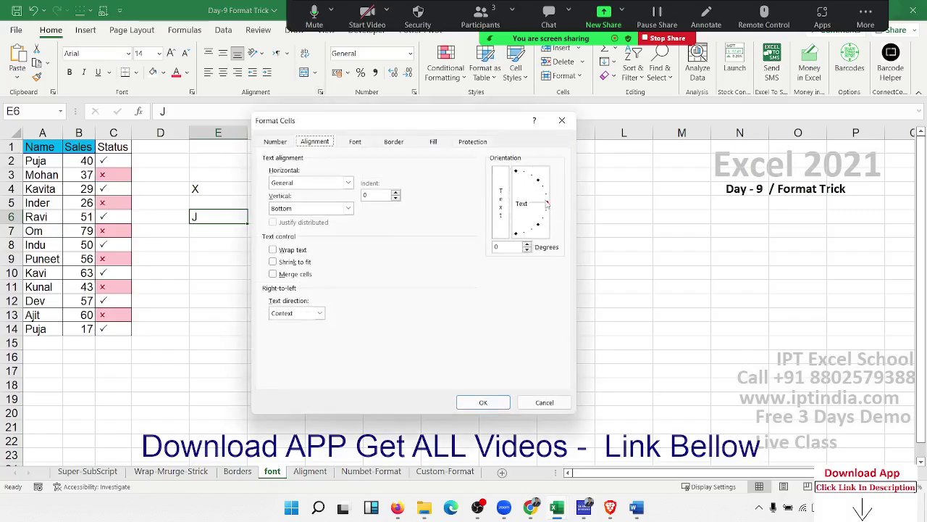
drag(434, 127, 514, 132)
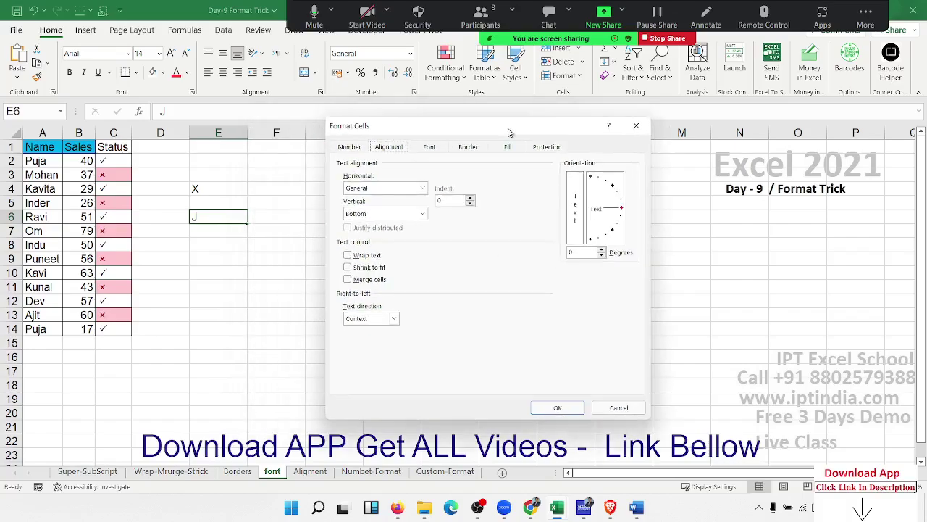
click(624, 212)
drag(624, 212, 629, 243)
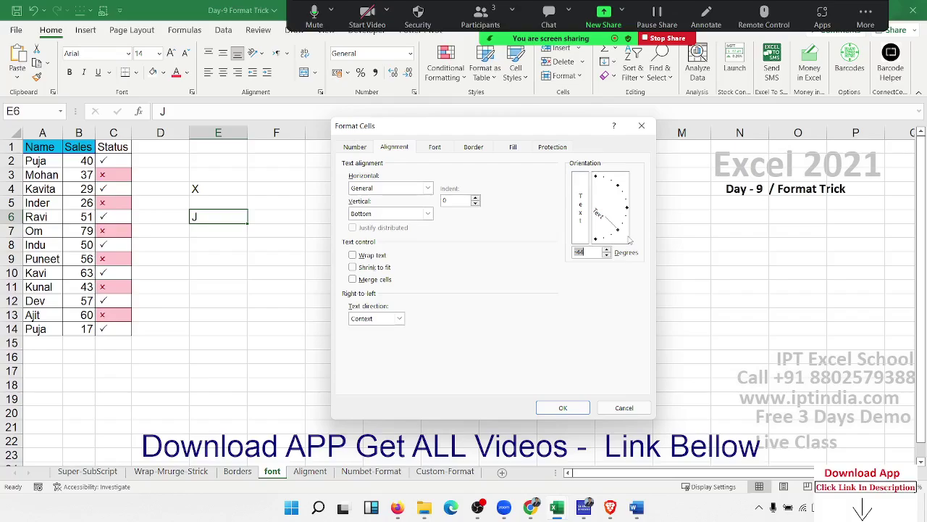
click(567, 406)
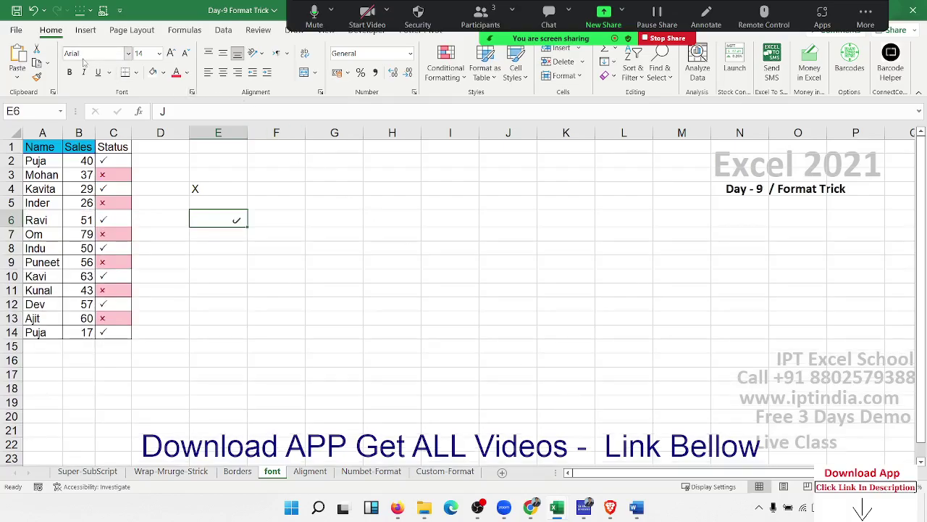
click(128, 54)
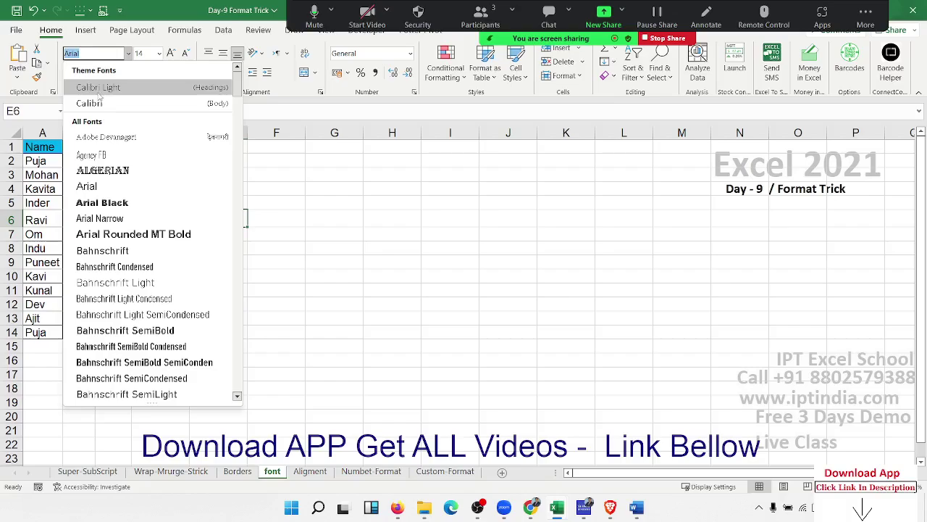
click(98, 102)
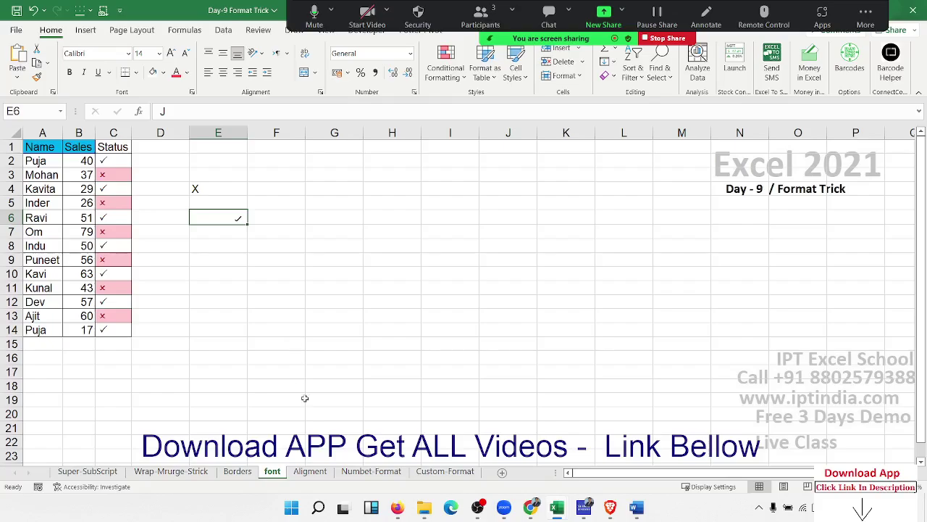
On the Aligment sheet, jump between the attendance table's edges with Ctrl+arrows
click(310, 471)
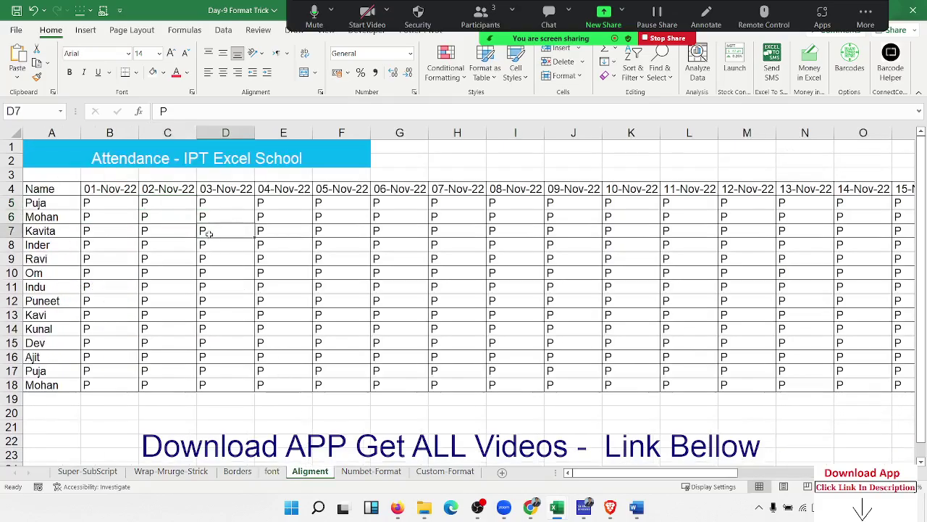
click(207, 233)
key(Up)
key(Up)
key(Up)
key(ctrl+Right)
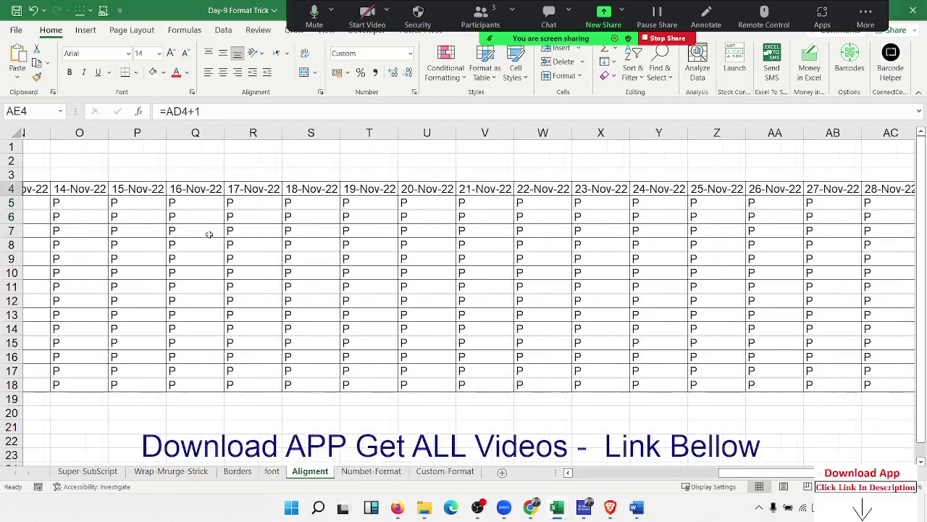
key(ctrl+Left)
key(Down)
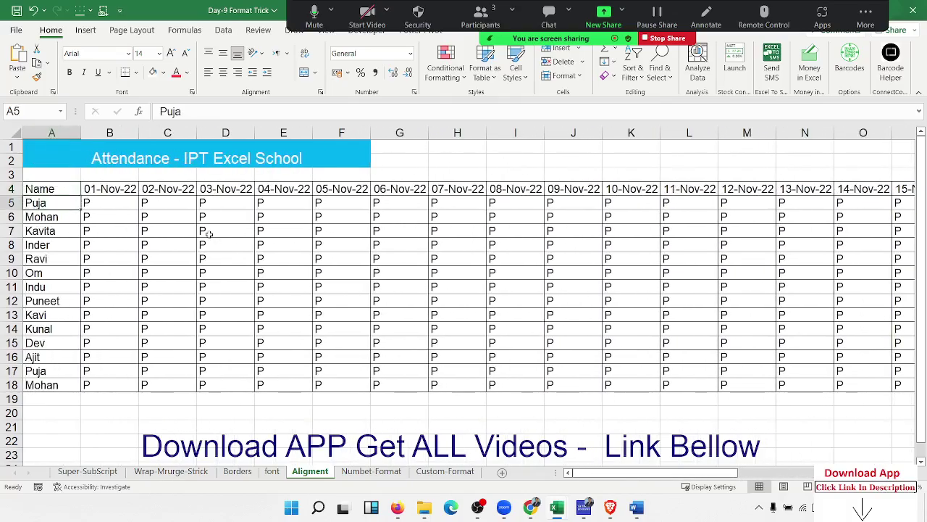
key(ctrl+Right)
key(Up)
key(ctrl+Left)
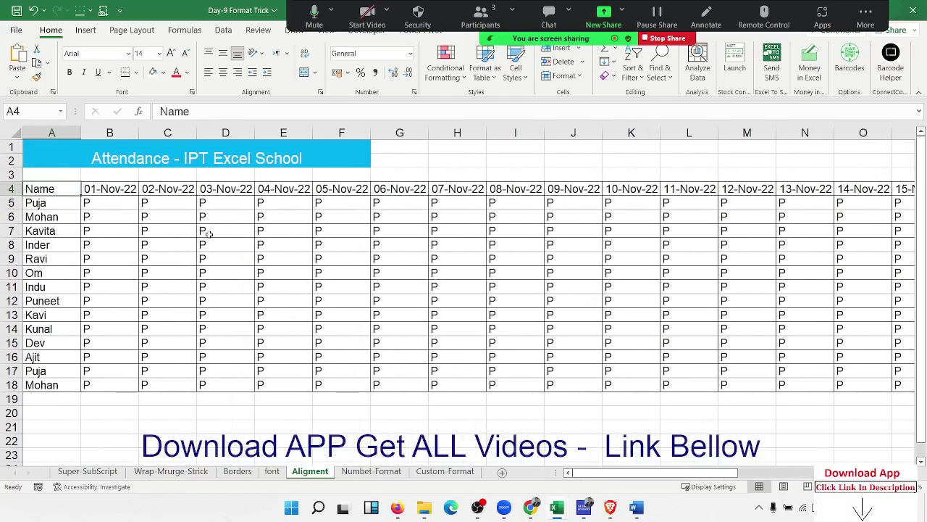
Select the attendance table A4:AE18 with Ctrl+Shift+arrows, then return to A1
key(ctrl+shift+Right)
key(ctrl+shift+Down)
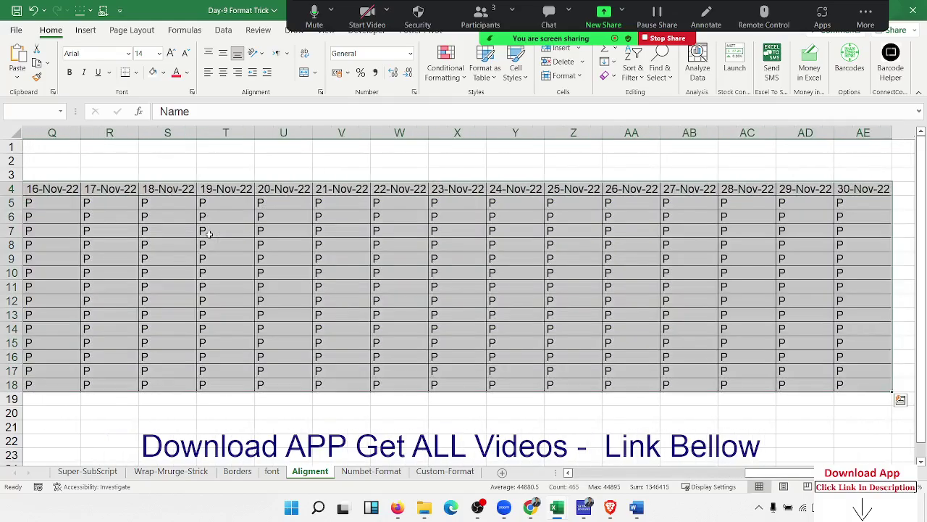
key(Left)
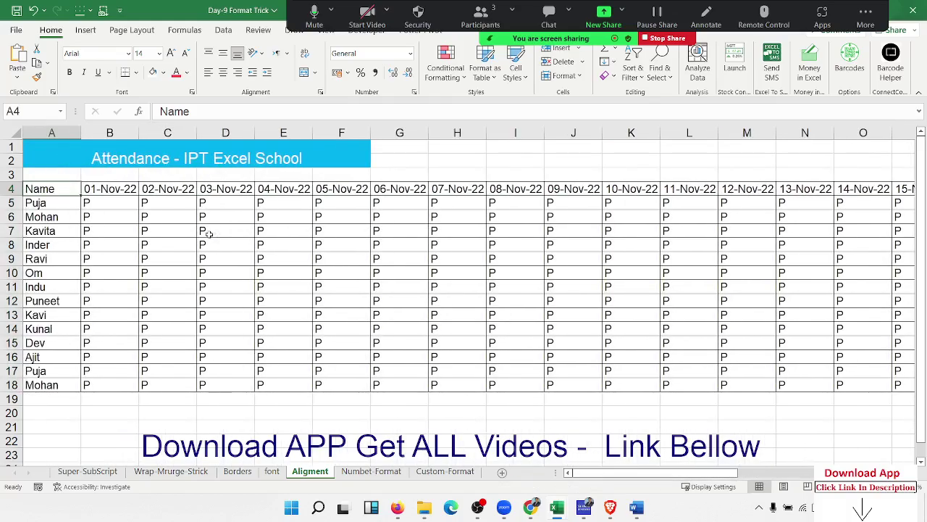
key(ctrl+shift+Right)
key(ctrl+shift+Down)
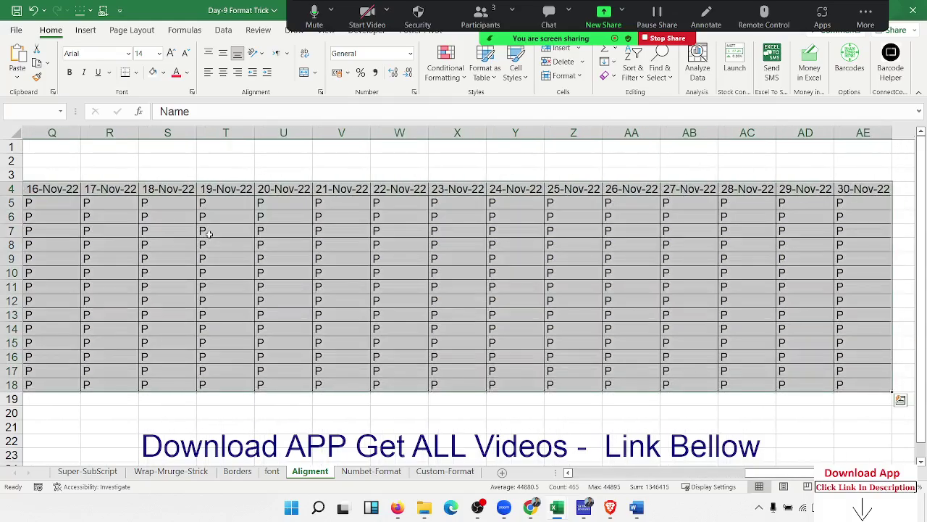
key(ctrl+Home)
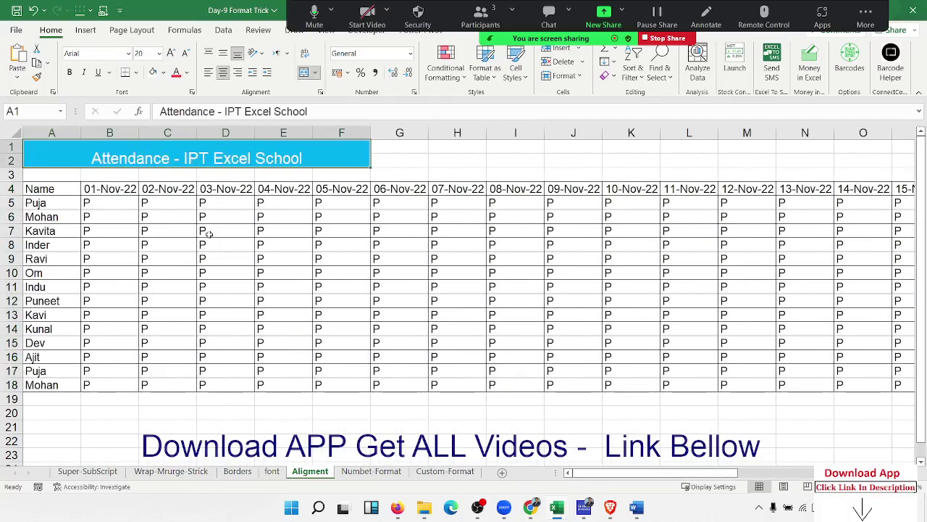
In Print settings, choose Landscape, Narrow margins and Fit Sheet on One Page
click(16, 30)
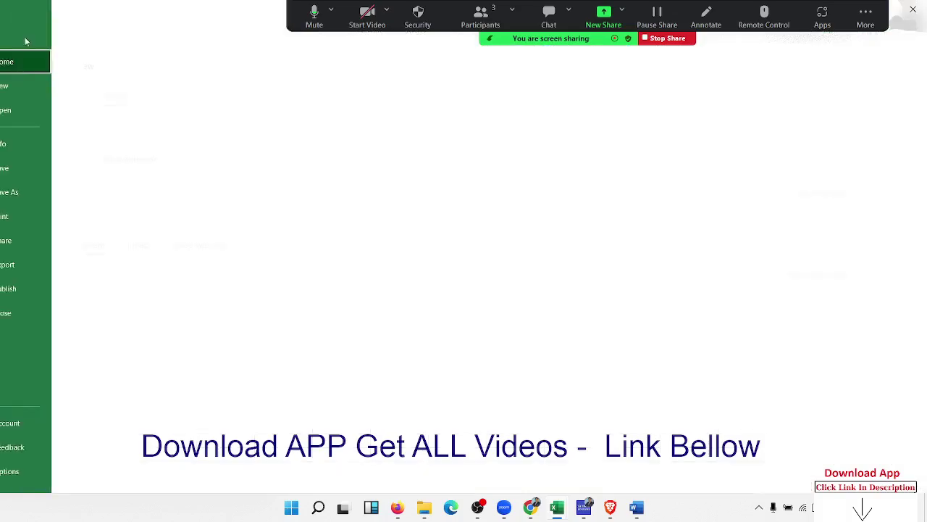
click(45, 216)
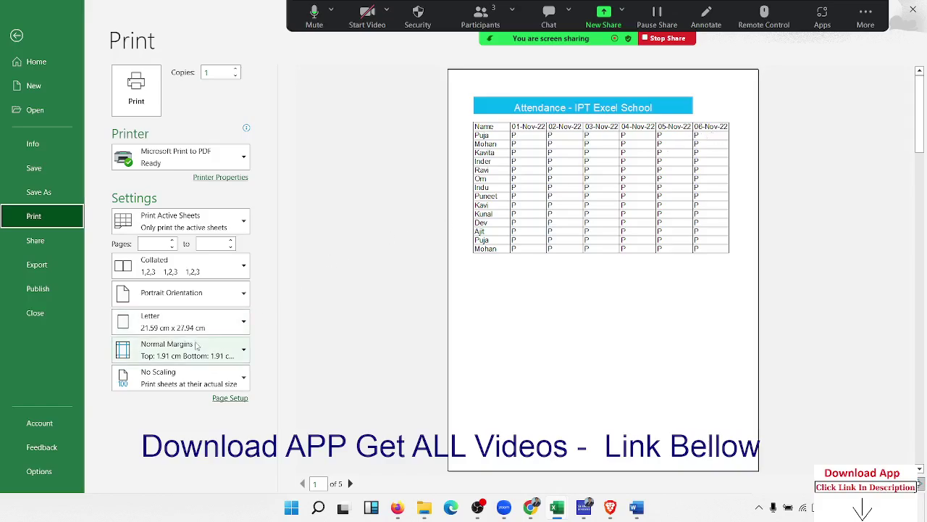
click(169, 296)
click(158, 351)
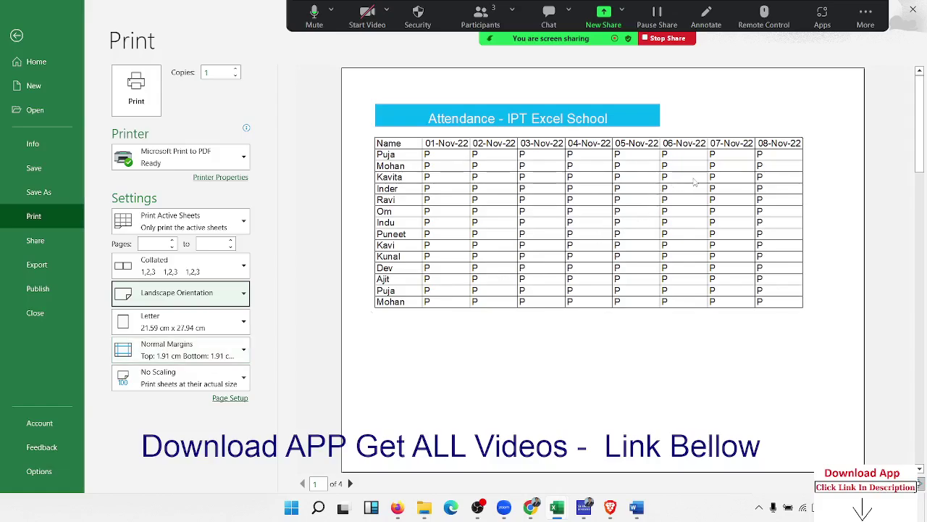
click(205, 362)
click(195, 293)
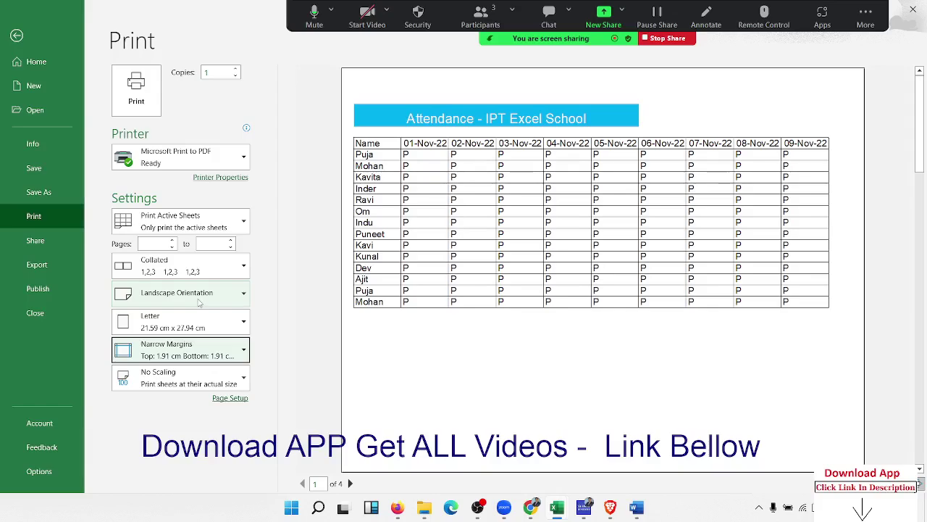
click(181, 377)
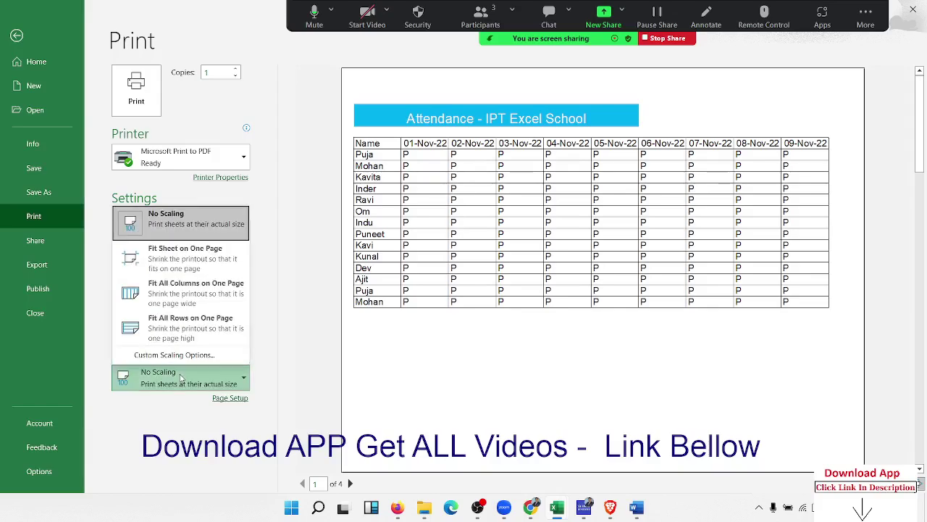
click(175, 264)
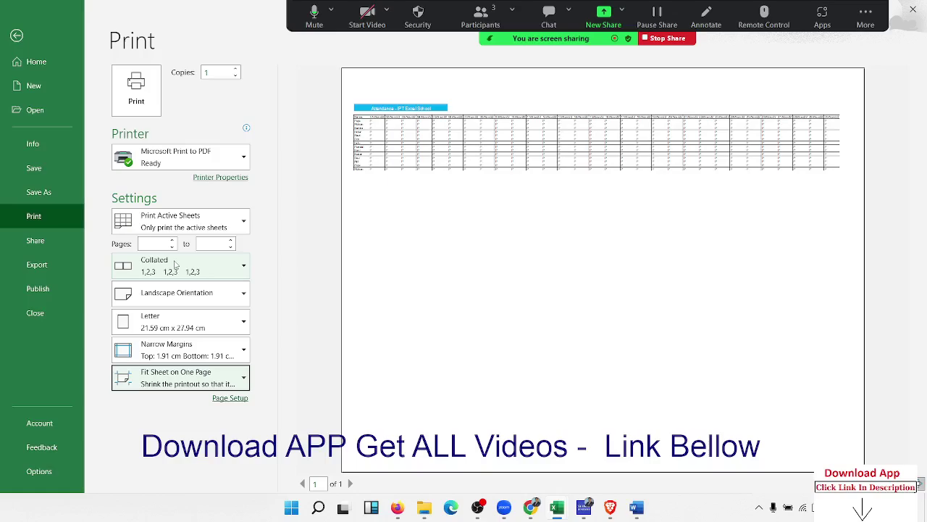
Leave print preview and select the 05-Nov-22 and 06-Nov-22 attendance columns
key(Escape)
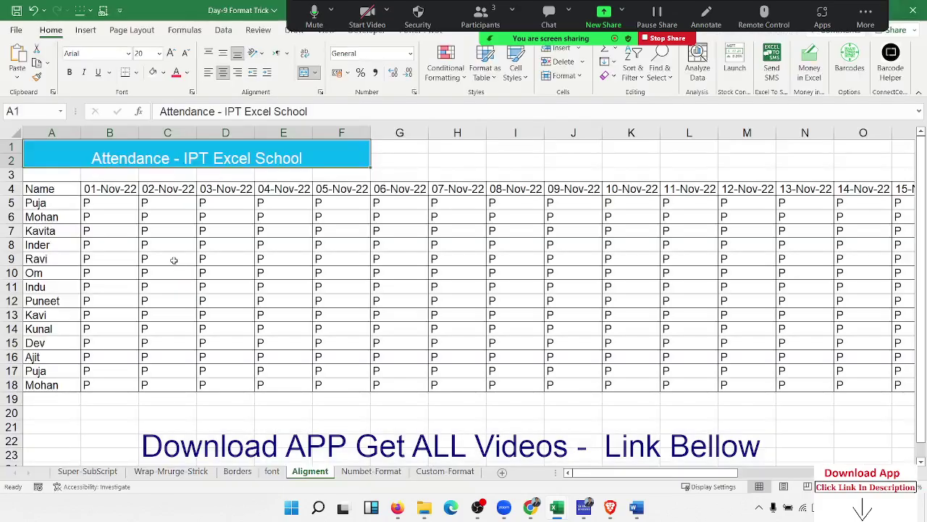
key(Down)
key(Down)
key(Down)
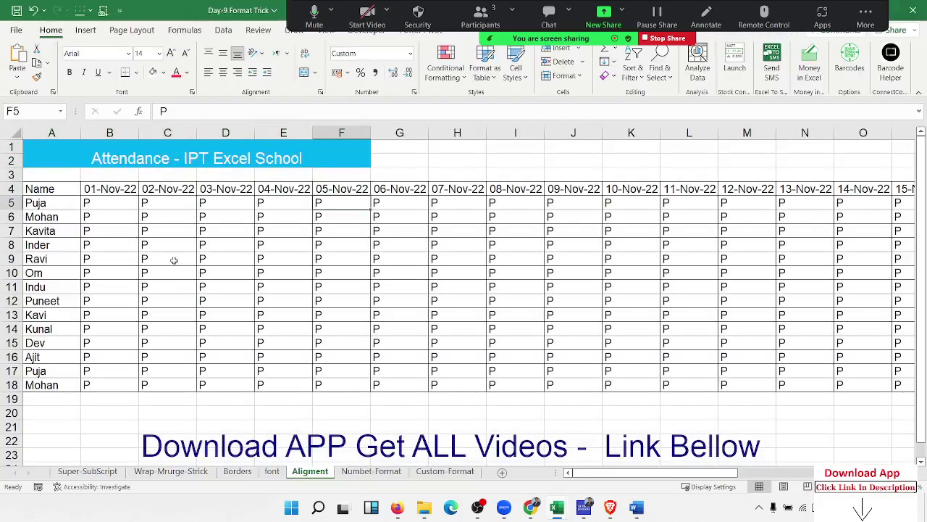
key(ctrl+shift+Down)
key(Right)
key(shift+Down)
key(ctrl+shift+Down)
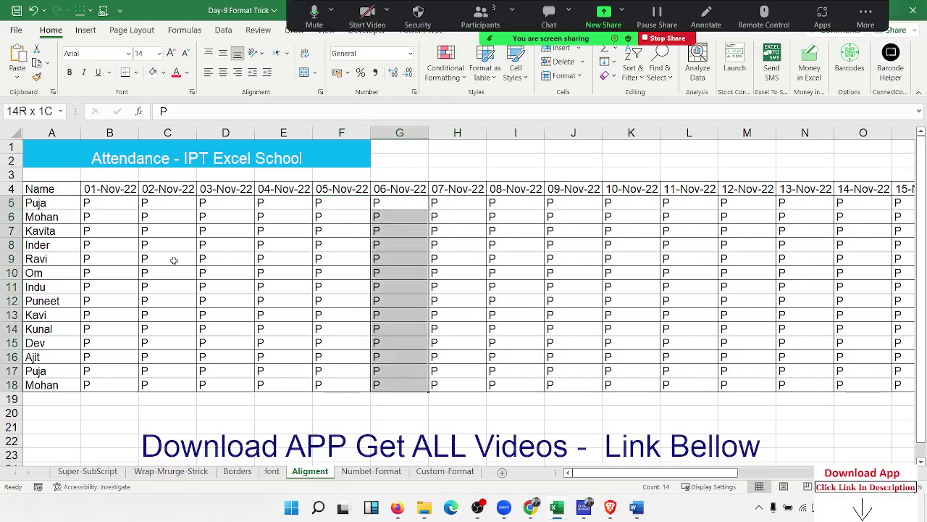
key(Up)
Go to the Name header A4 and select across to AE4
key(ctrl+End)
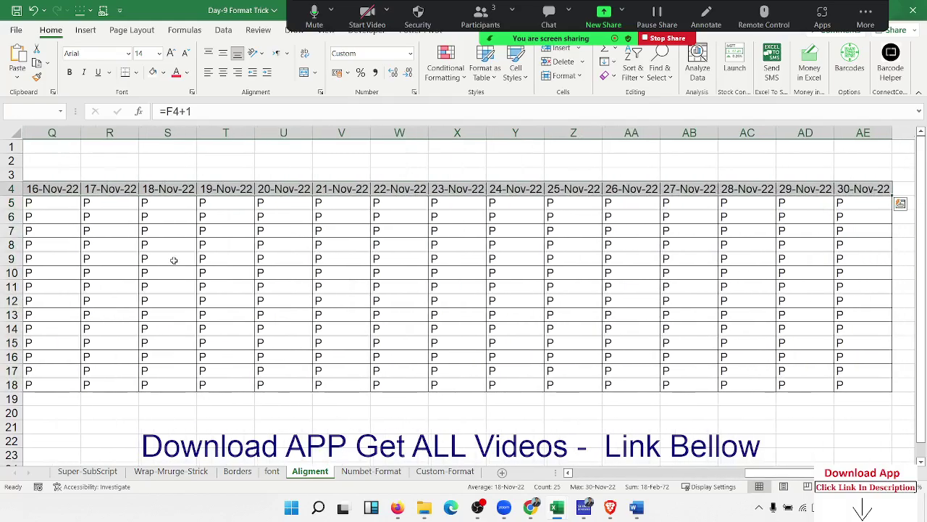
key(Home)
key(ctrl+Up)
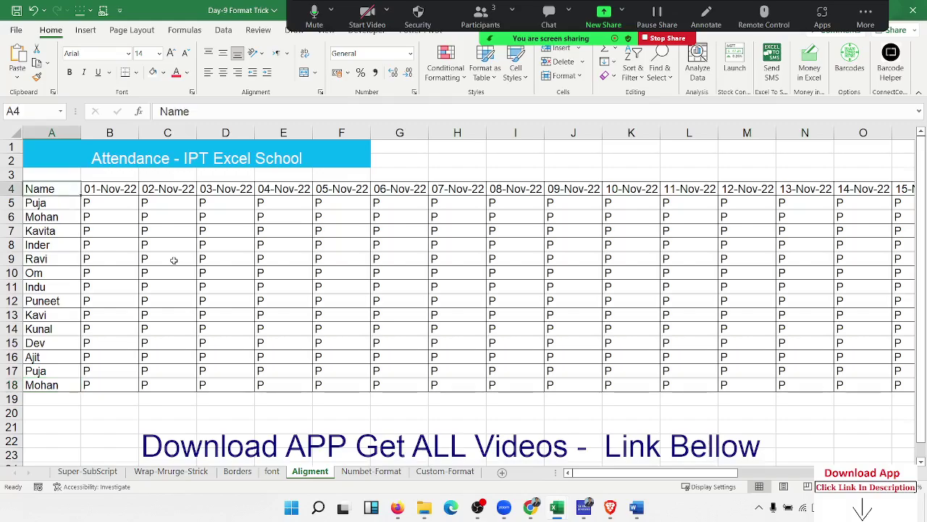
key(ctrl+shift+Right)
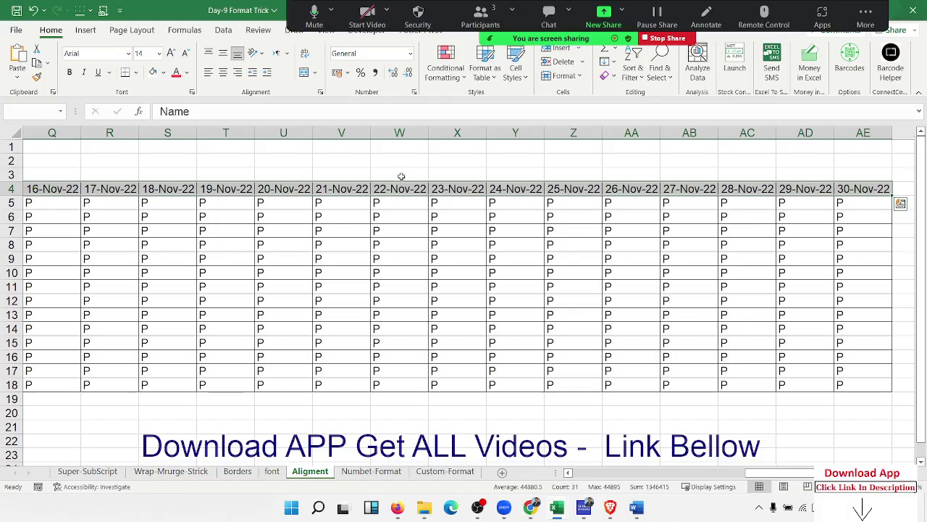
Apply Rotate Text Up to the row 4 headers, then select the whole worksheet
click(264, 56)
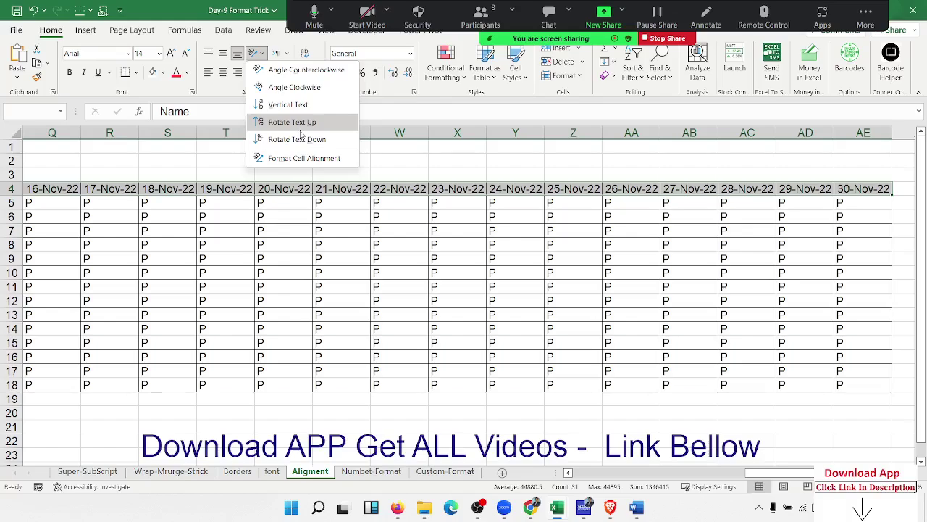
click(299, 128)
click(327, 286)
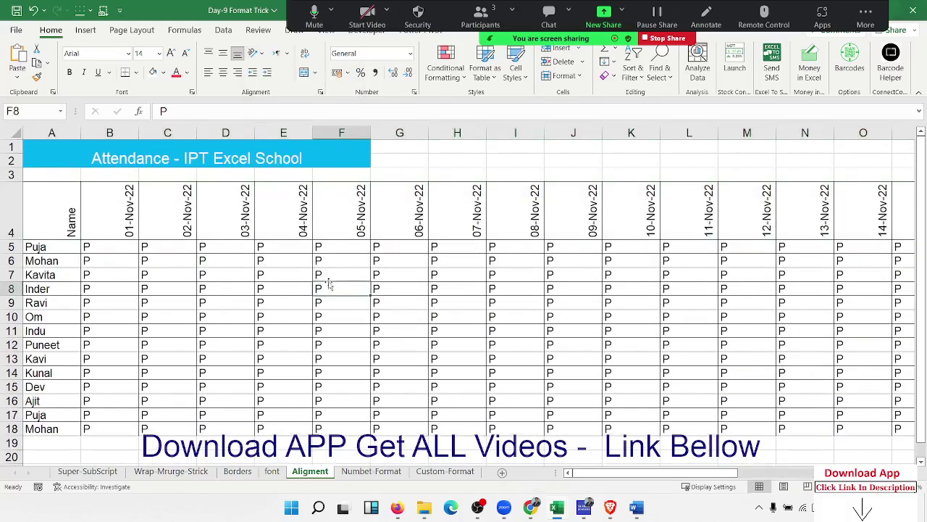
click(20, 134)
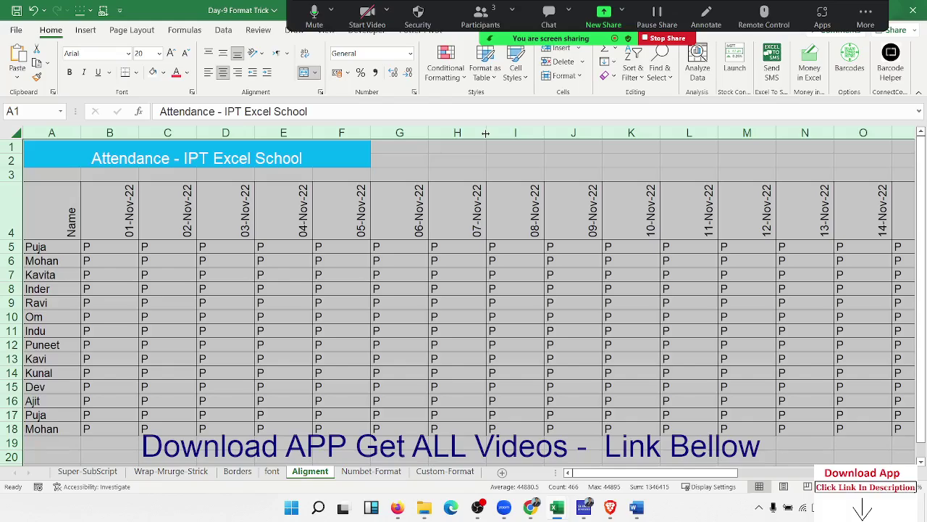
AutoFit all column widths so Name through 30-Nov-22 fit on screen
right_click(471, 133)
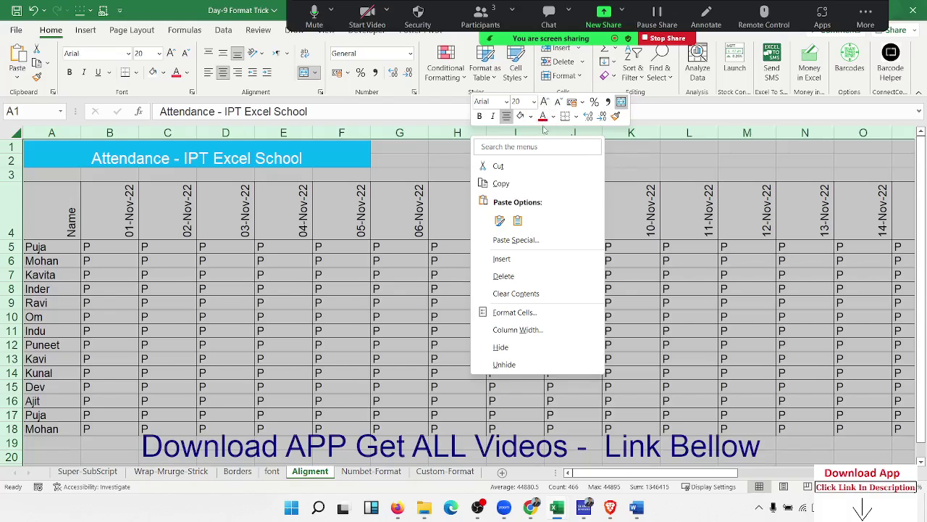
key(Escape)
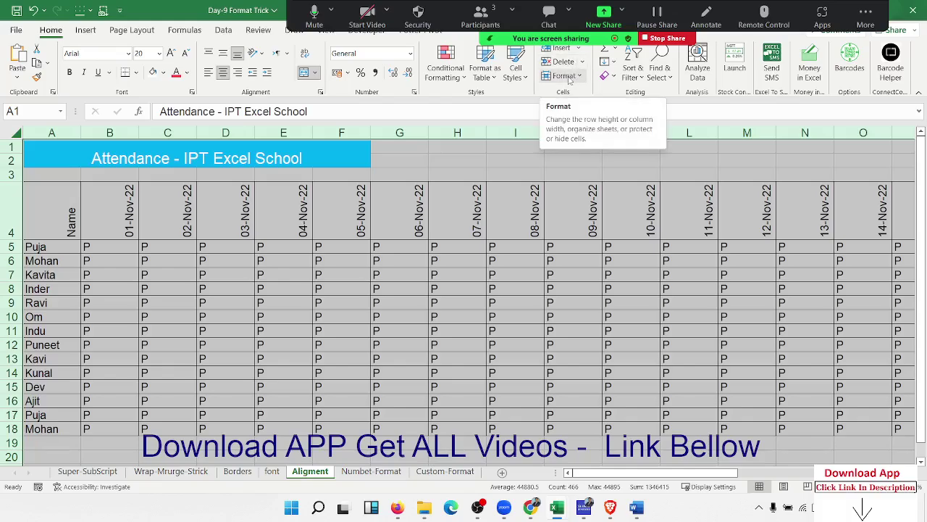
click(570, 78)
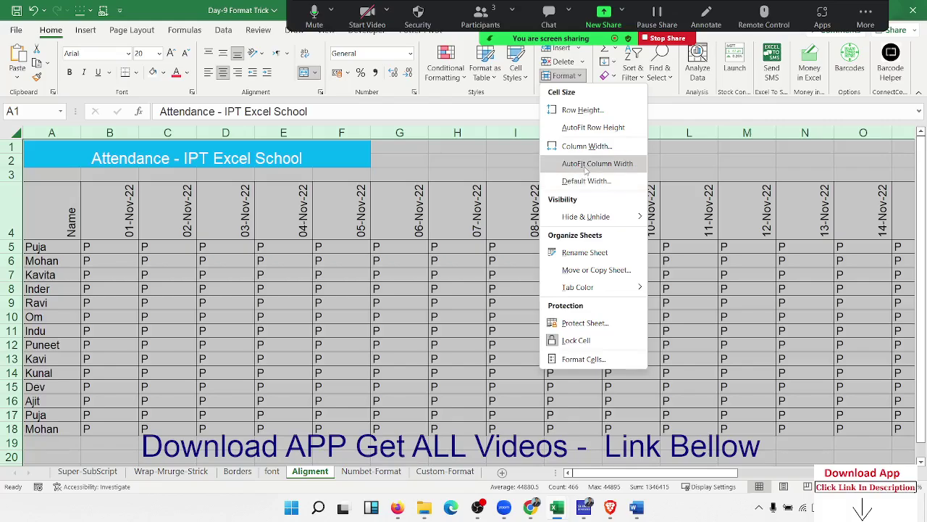
click(585, 165)
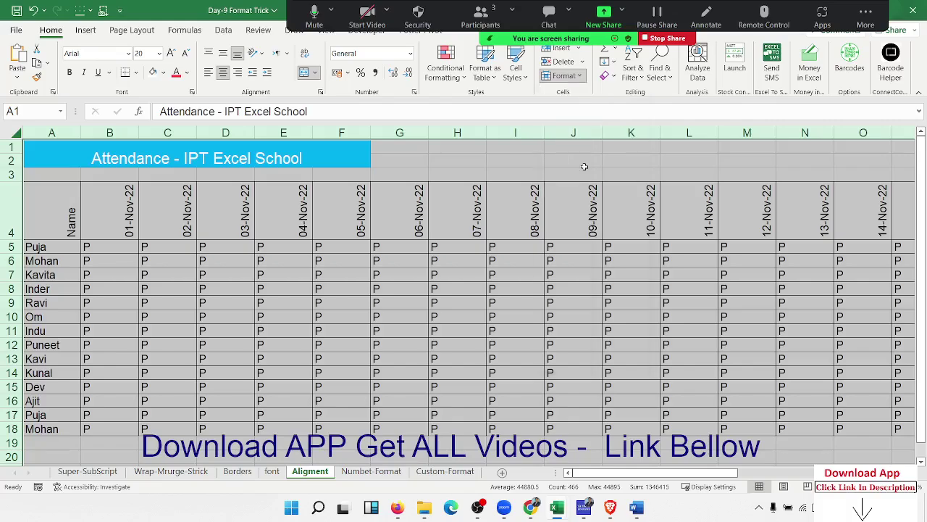
double_click(487, 133)
click(586, 260)
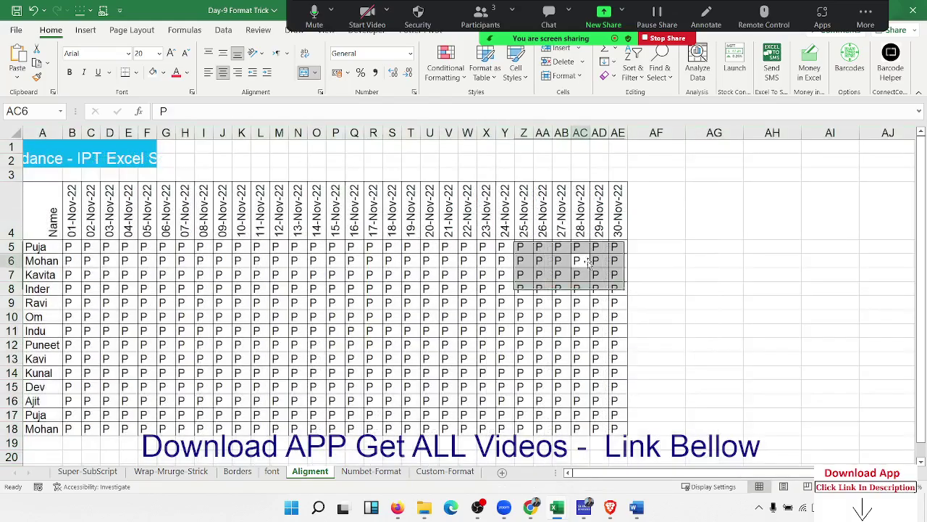
drag(70, 214, 449, 212)
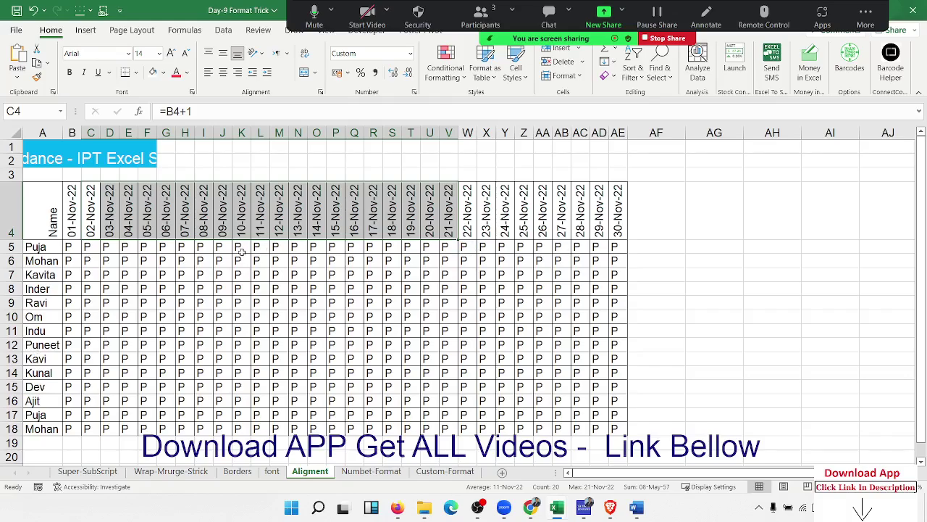
key(ctrl+p)
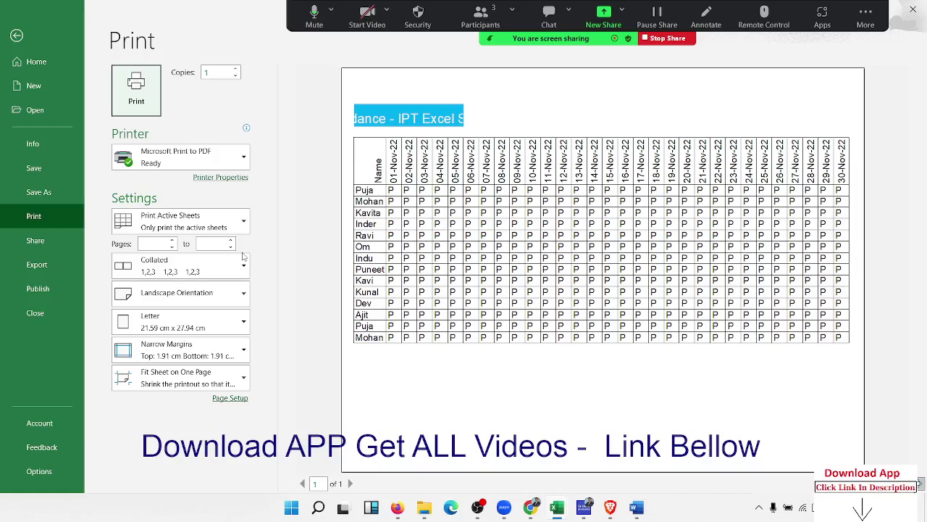
key(Escape)
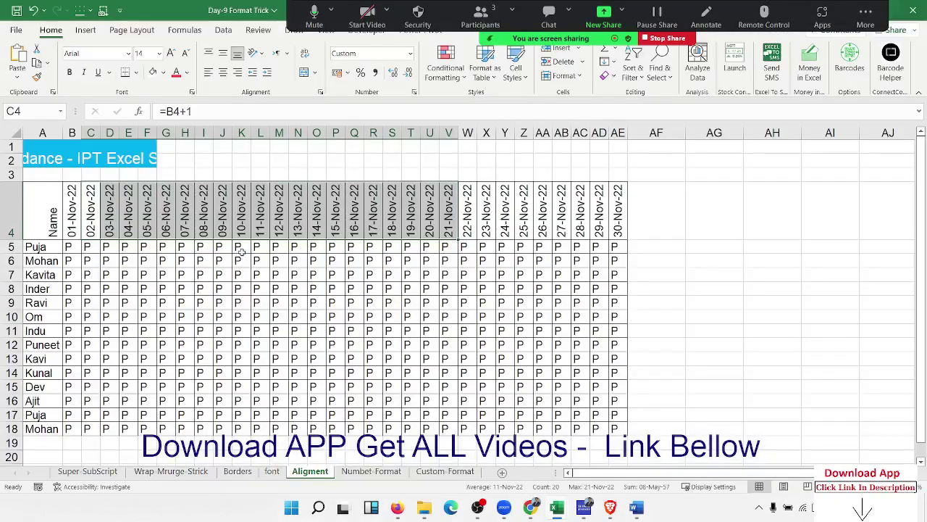
Re-merge the Attendance - IPT Excel School title across A1:K2 so its full text shows
click(120, 157)
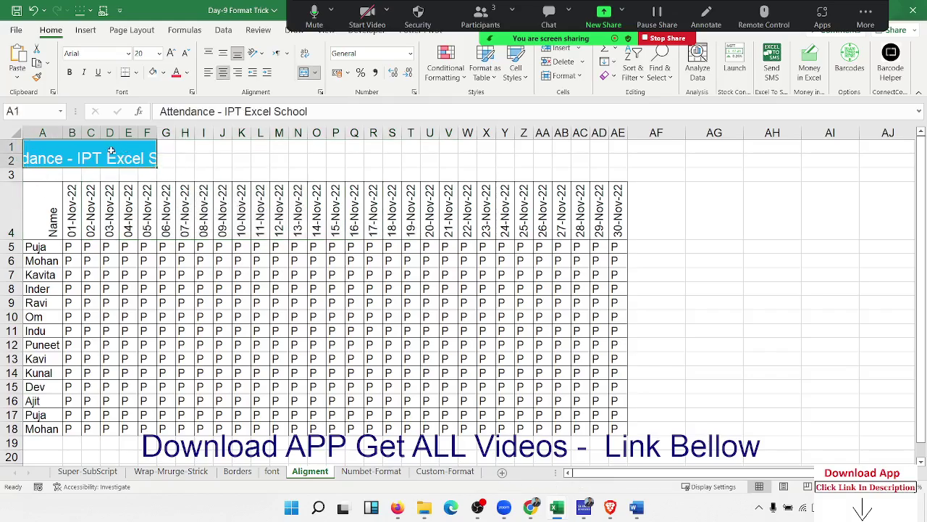
drag(120, 157, 248, 161)
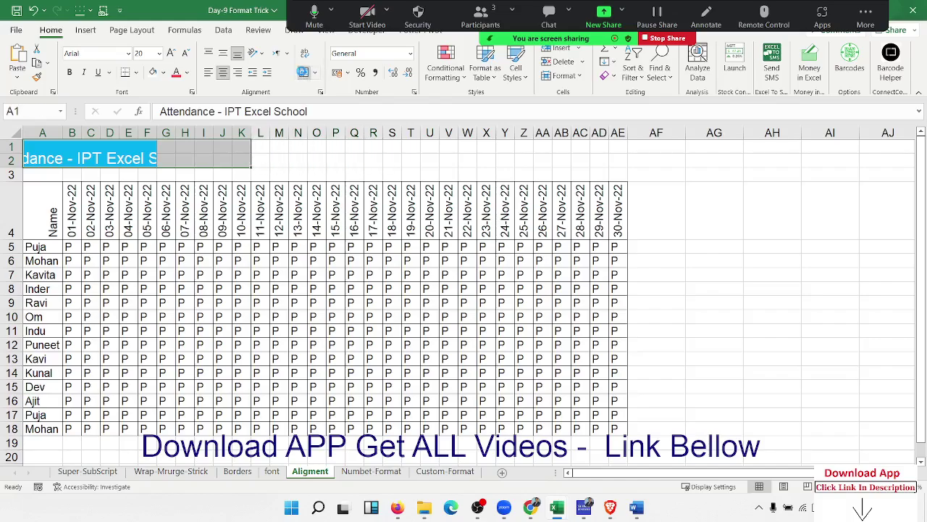
click(303, 74)
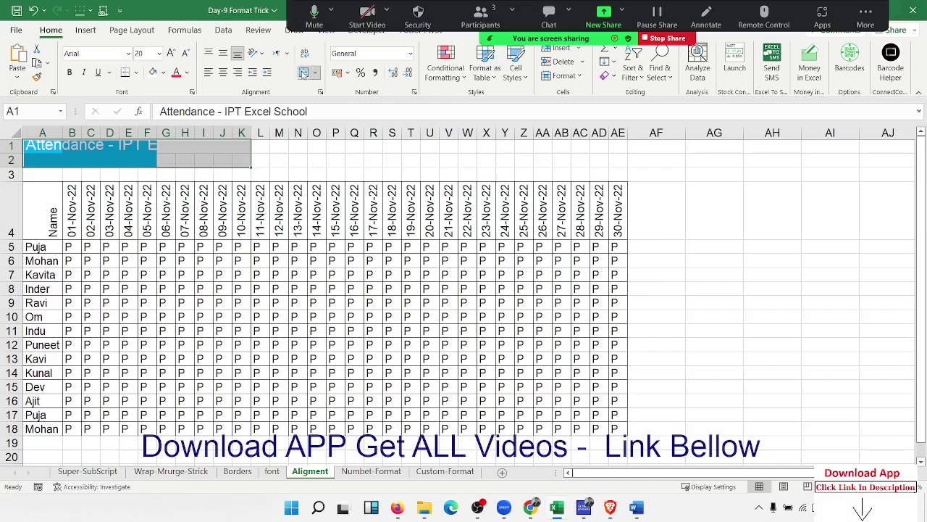
click(303, 74)
click(278, 330)
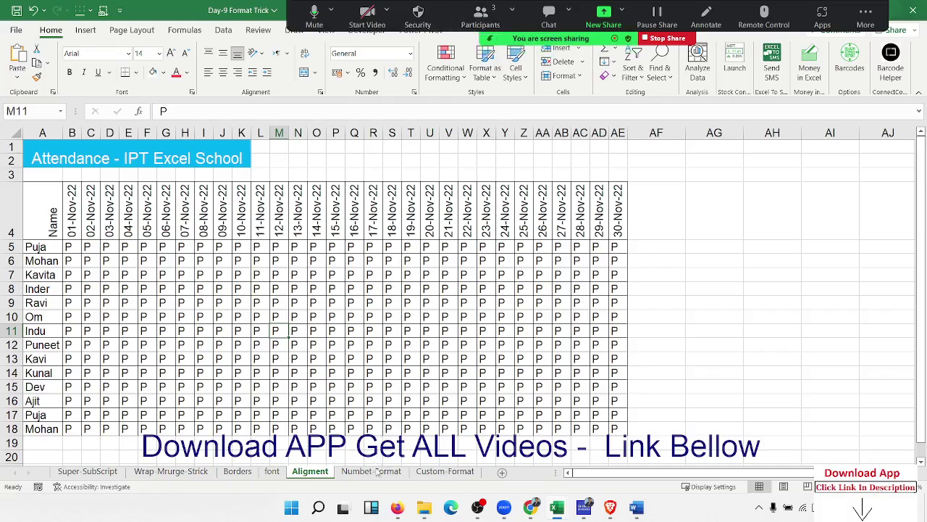
Close the Zoom participants list and switch to the Numbet-Format sheet
click(492, 25)
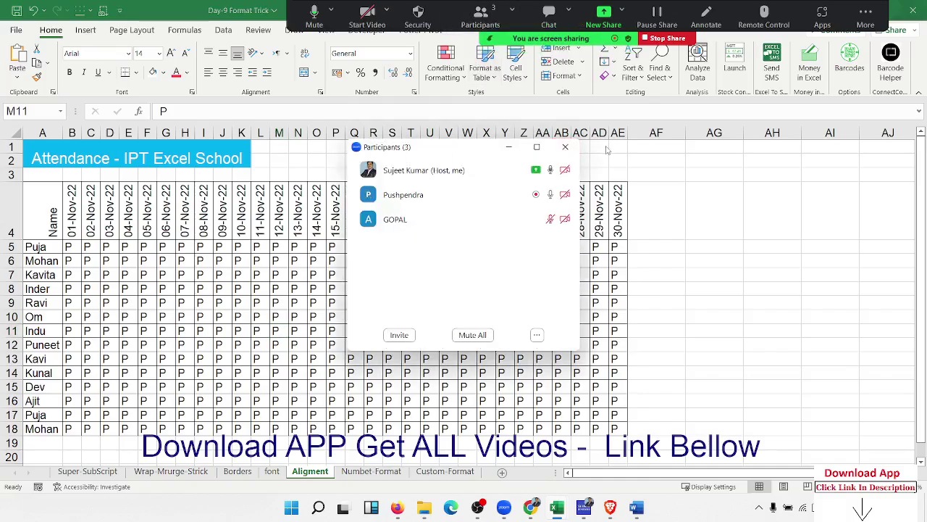
click(577, 147)
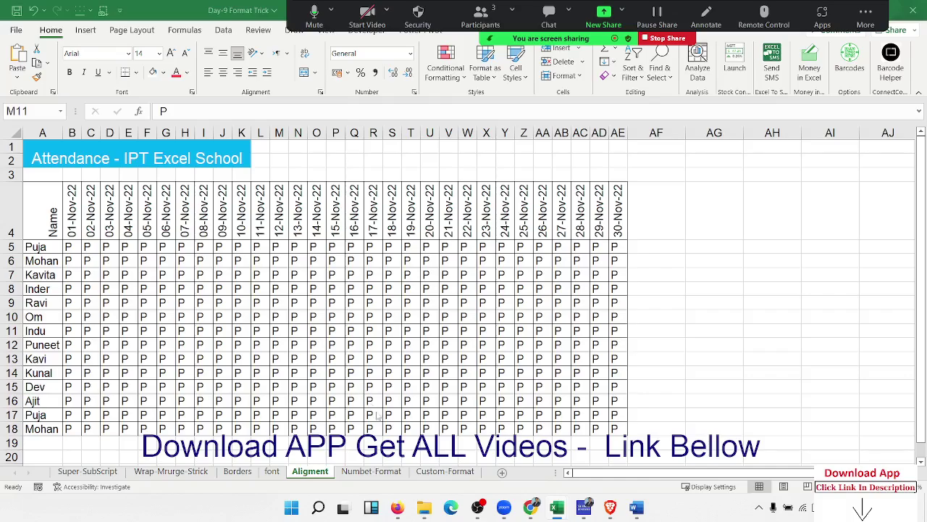
click(381, 472)
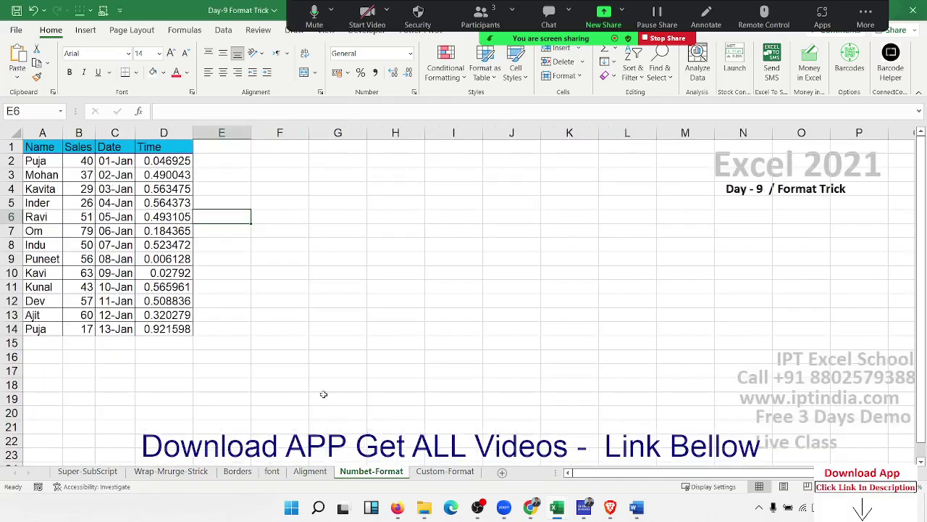
click(108, 203)
mouse_move(48, 162)
mouse_down()
mouse_move(168, 314)
mouse_move(168, 327)
mouse_up()
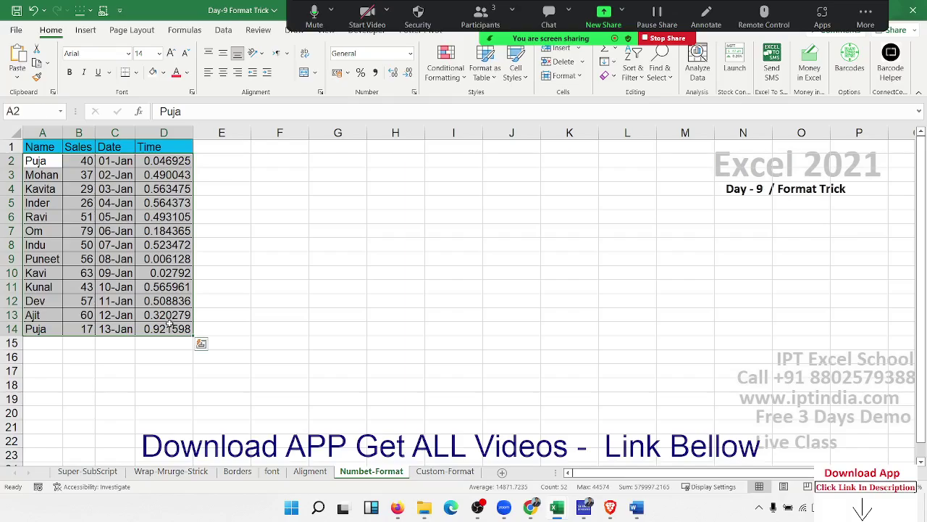
click(89, 189)
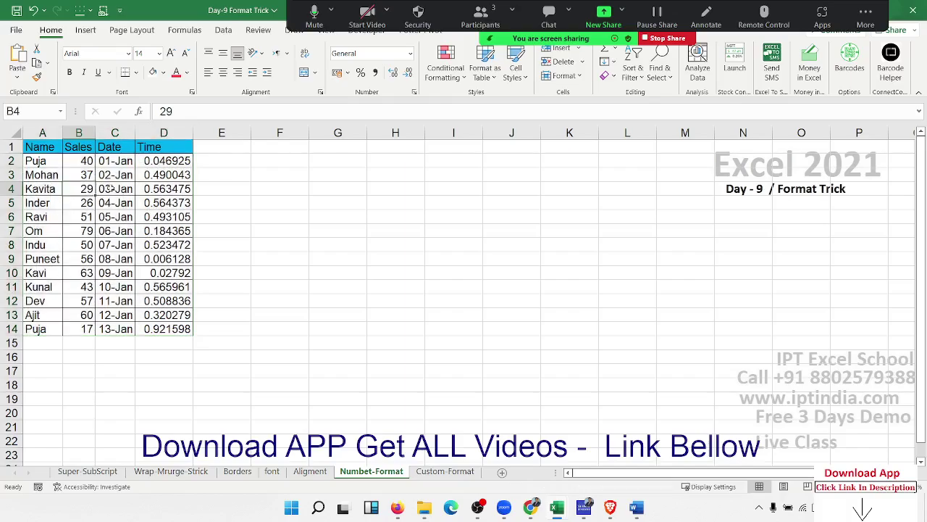
In Format Cells for B4, preview the Number, Currency, Accounting and Date categories, then return to General
click(414, 92)
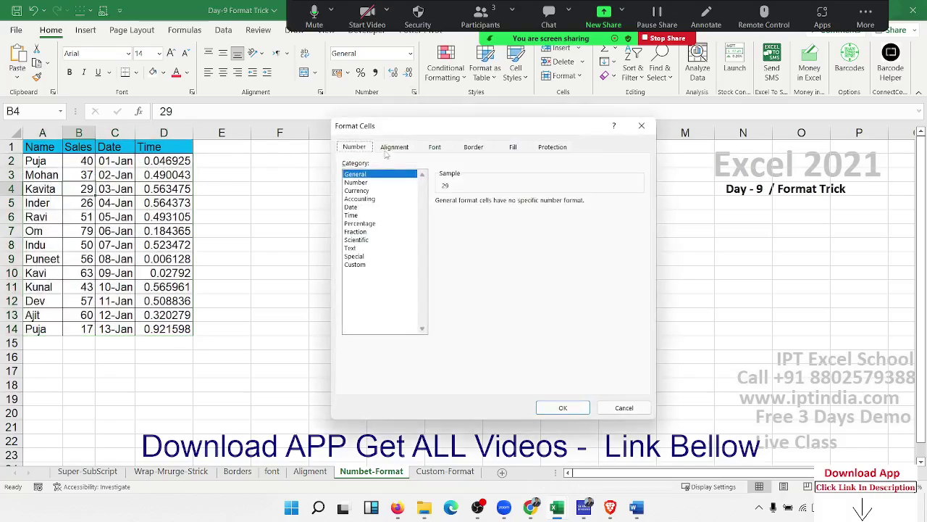
click(357, 181)
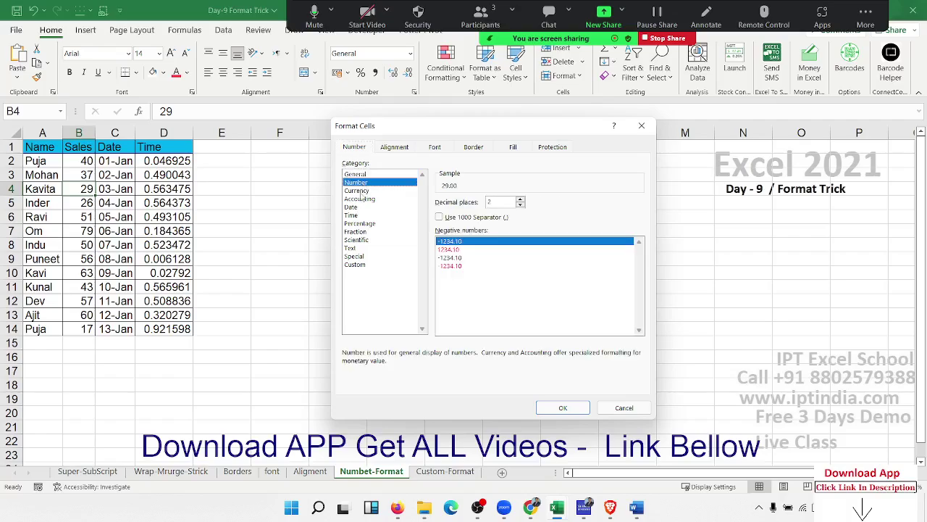
click(357, 191)
click(361, 199)
click(363, 207)
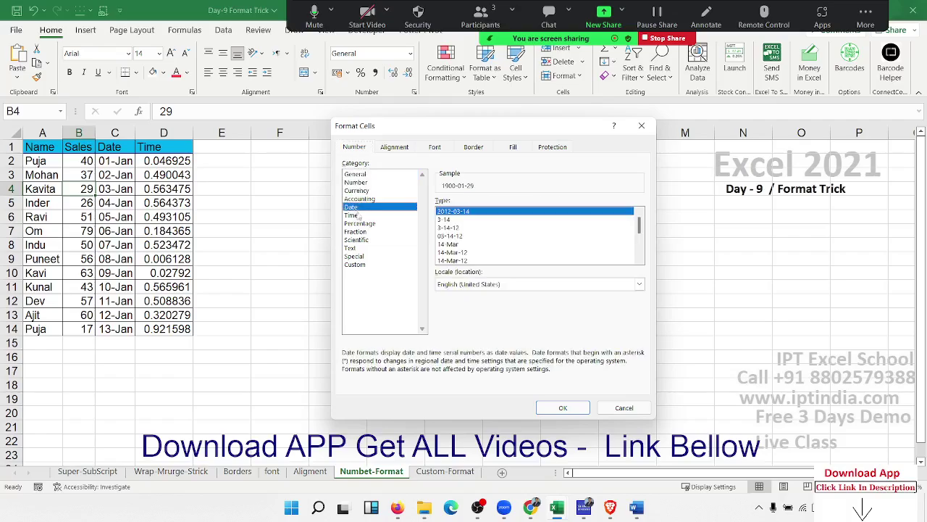
click(364, 175)
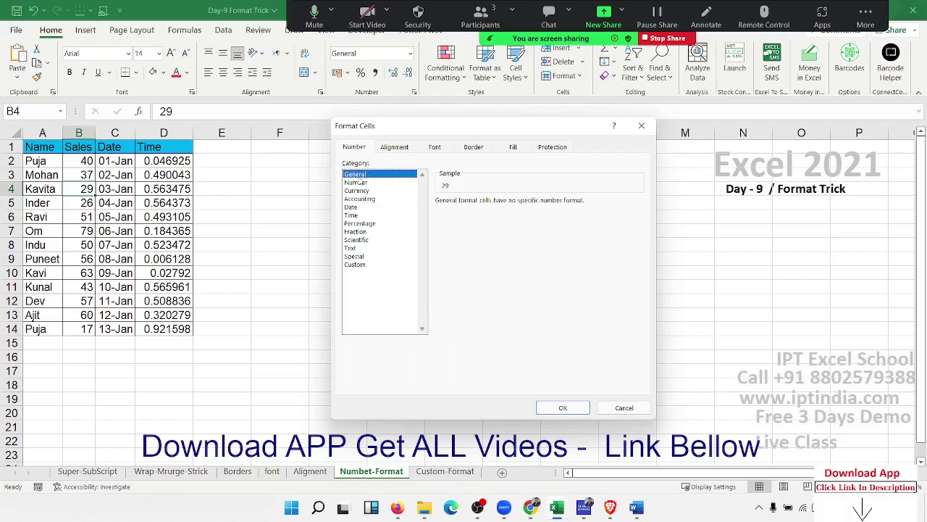
Compare Number's negative-number styles, then choose Currency (₹ 29.00, 2 decimals) and list its symbols
click(360, 183)
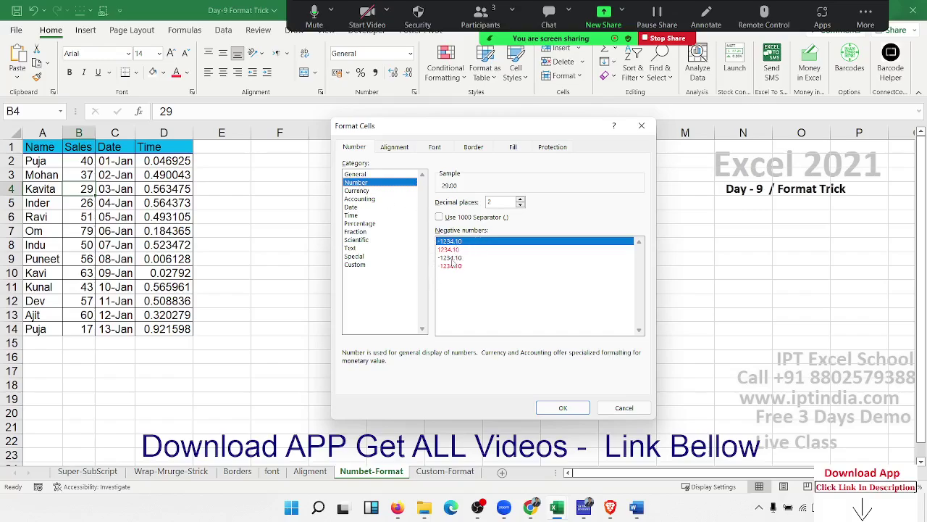
click(450, 249)
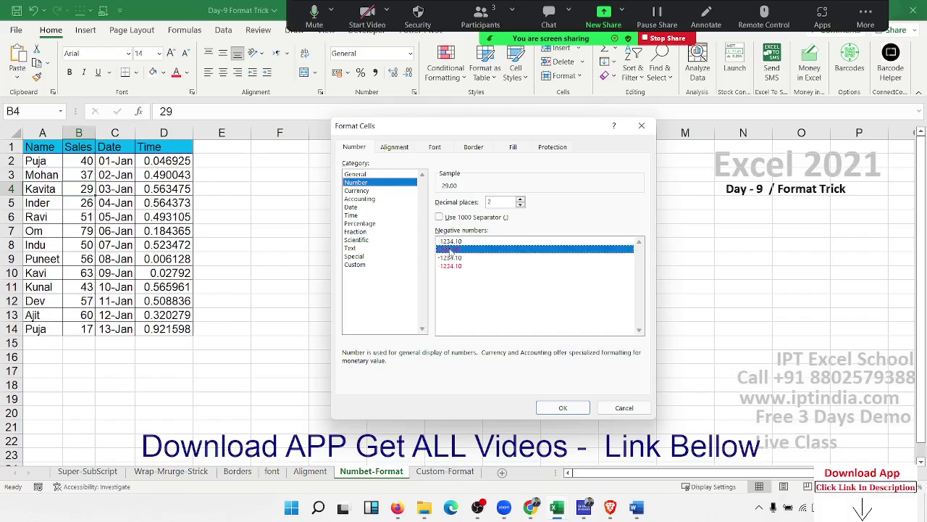
click(450, 241)
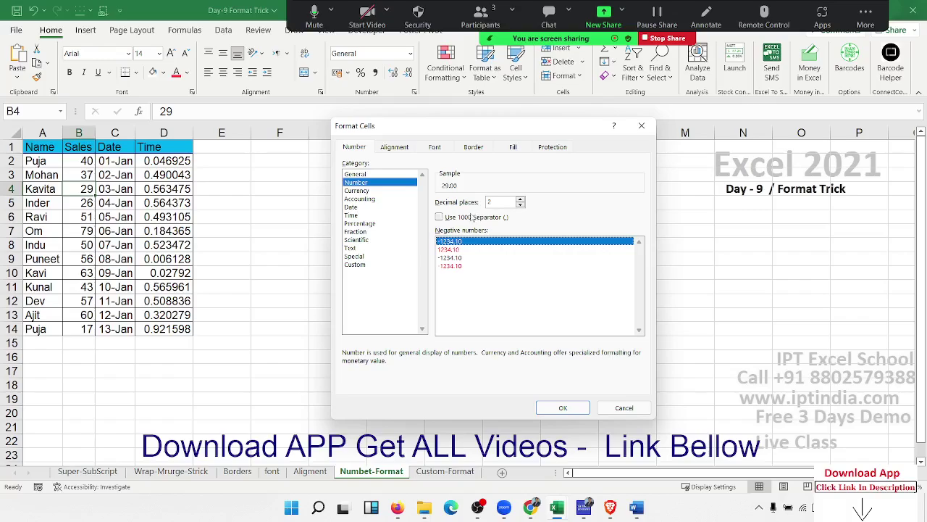
click(488, 202)
click(356, 191)
click(472, 219)
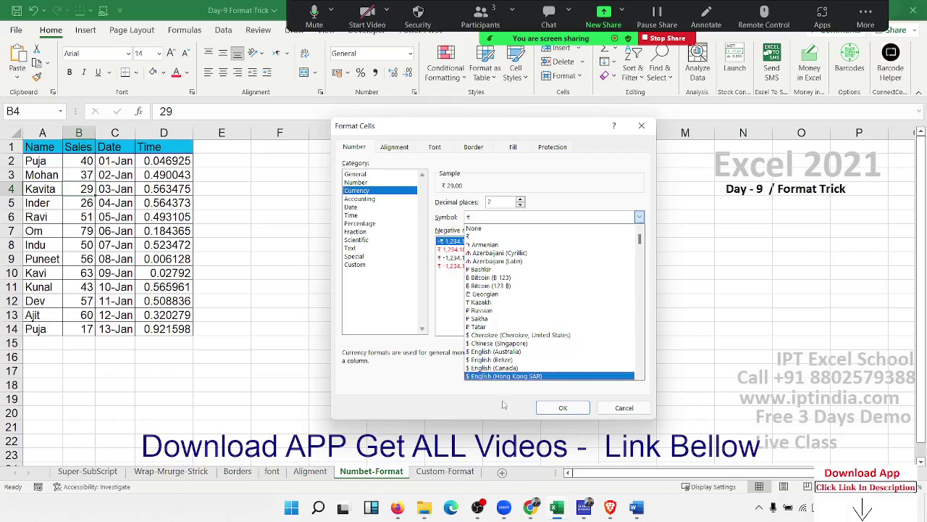
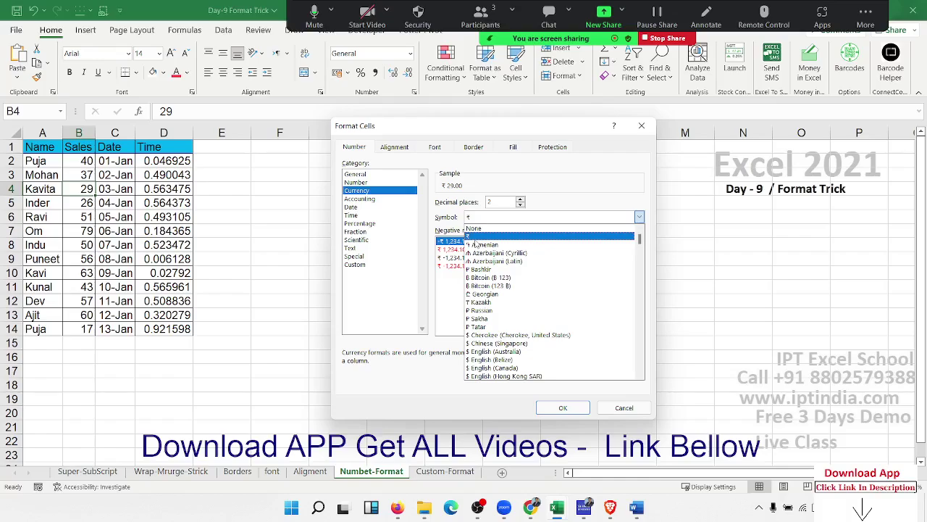
Apply the Accounting format to B4 with the currency symbol set to None and 2 decimals
click(460, 219)
click(377, 199)
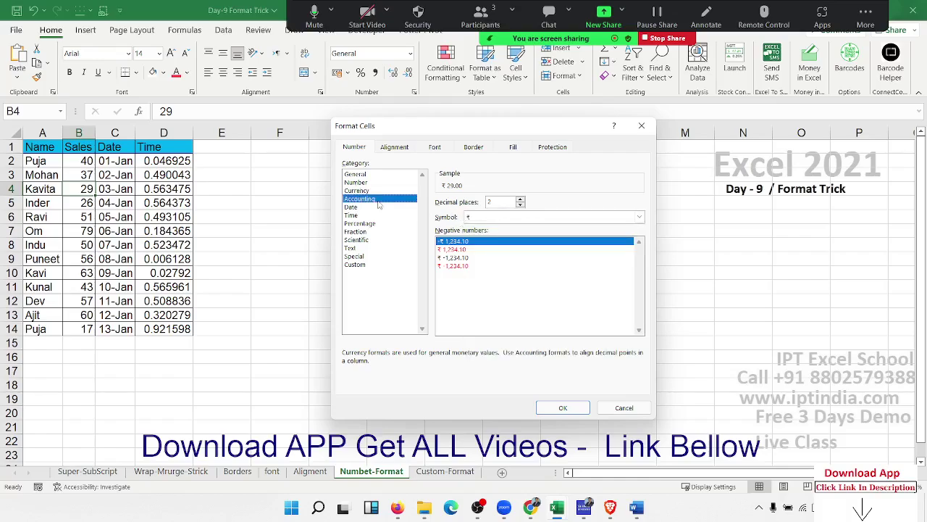
click(500, 219)
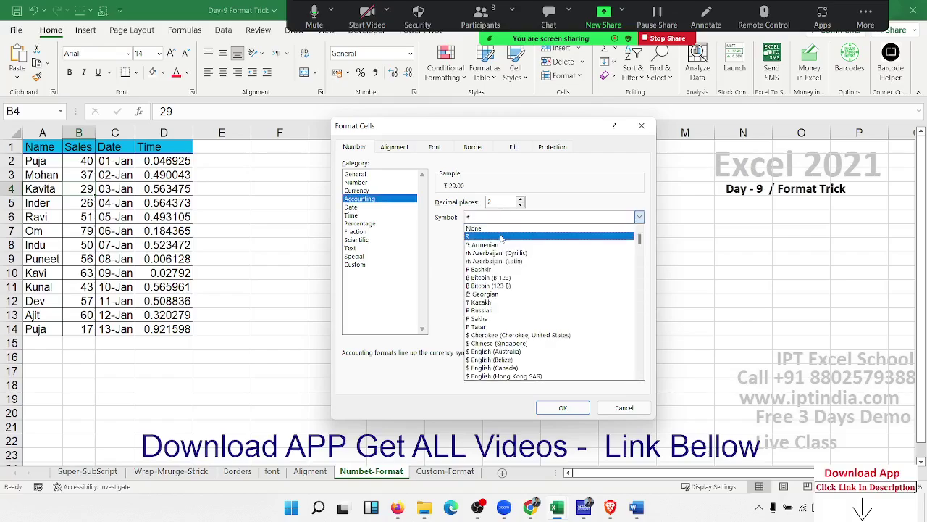
text(INR)
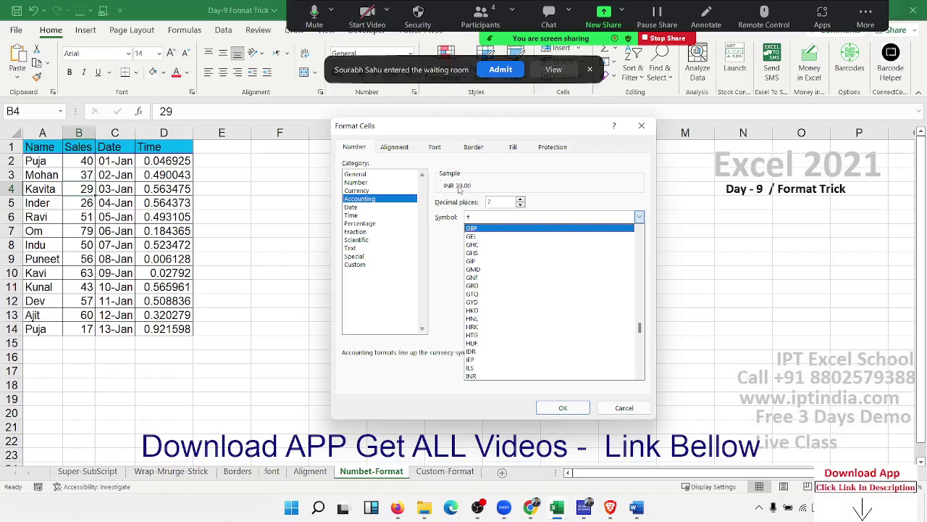
key(Return)
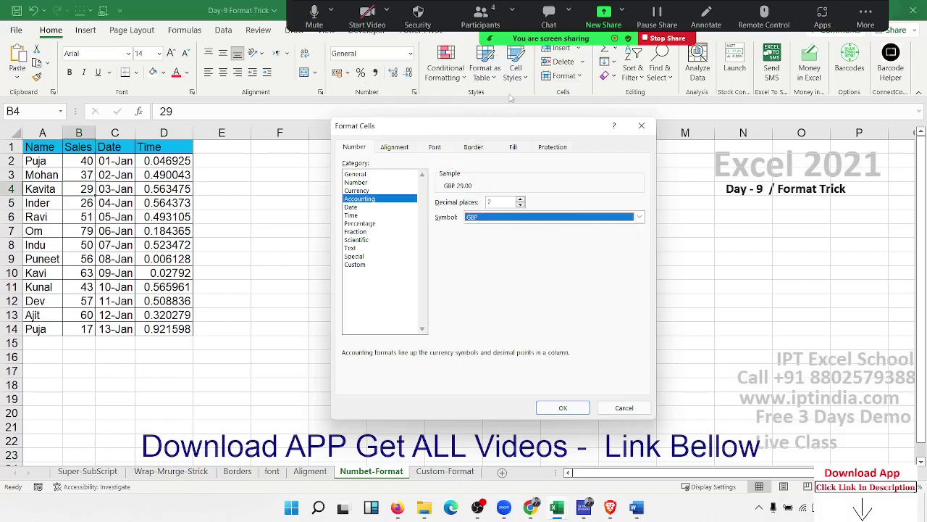
click(491, 218)
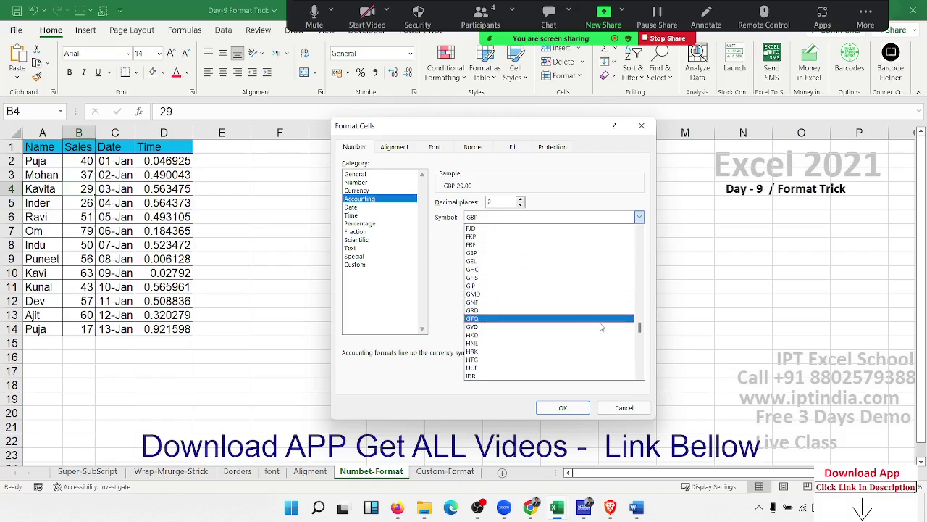
scroll(600, 327, up, 20)
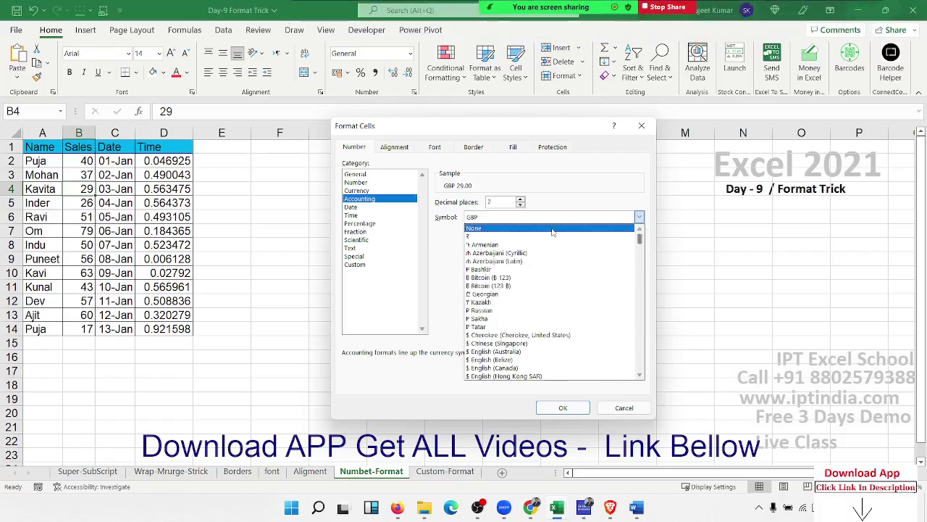
click(552, 229)
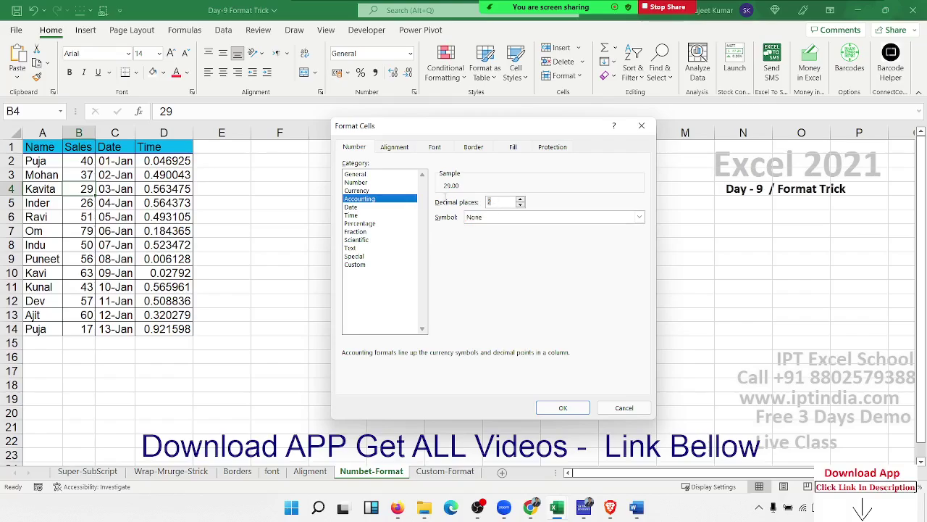
click(506, 201)
text(0)
key(Return)
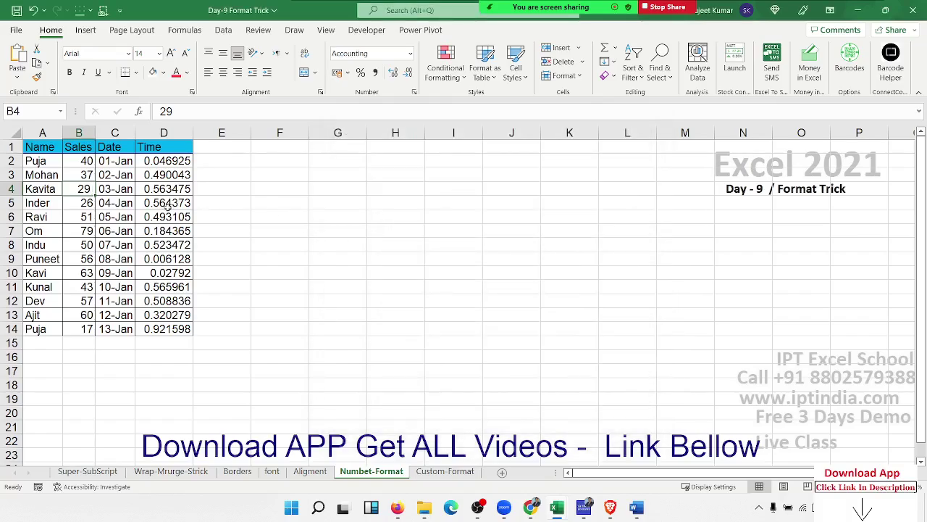
Format B2:B14 as Currency with no symbol and 0 decimal places
drag(82, 160, 82, 330)
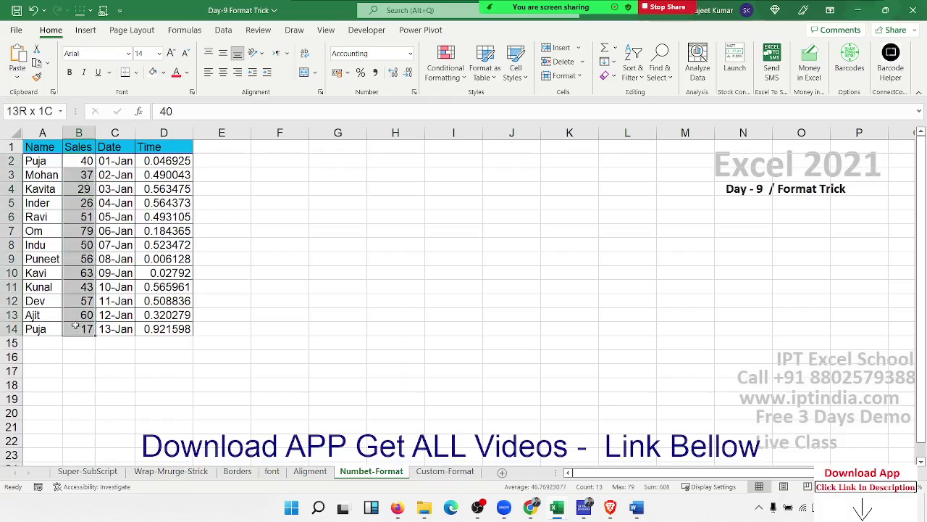
click(414, 92)
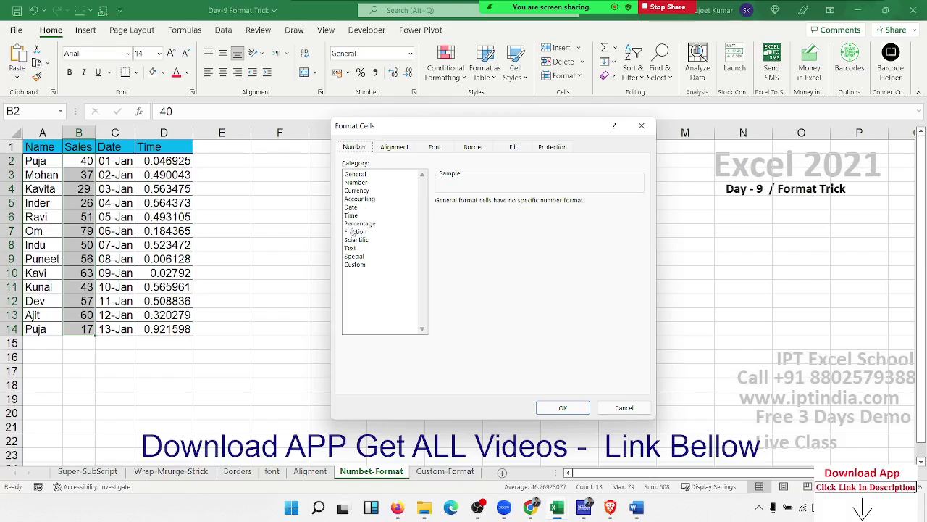
click(357, 191)
click(488, 220)
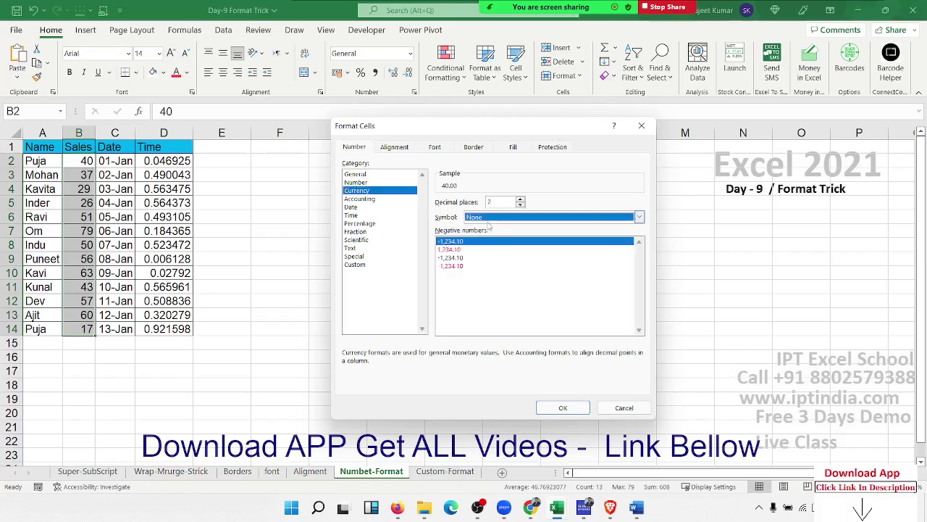
click(492, 201)
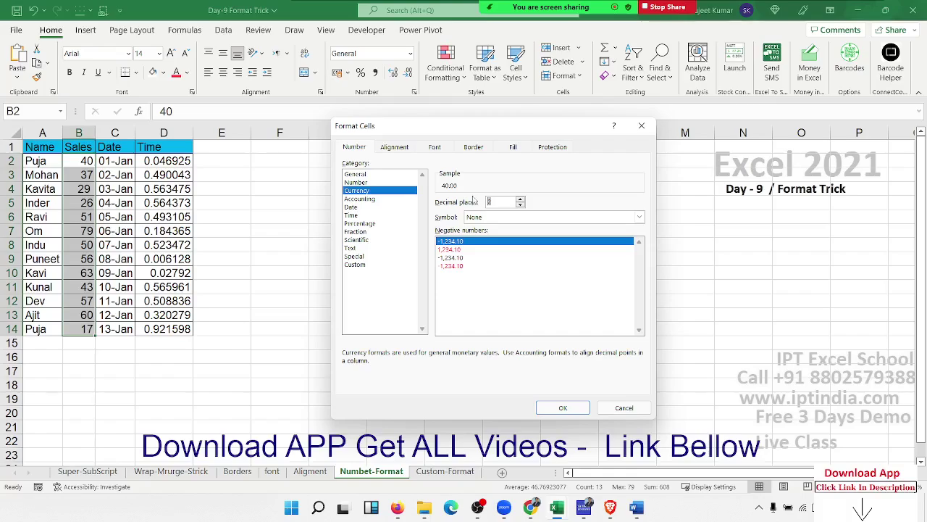
text(0)
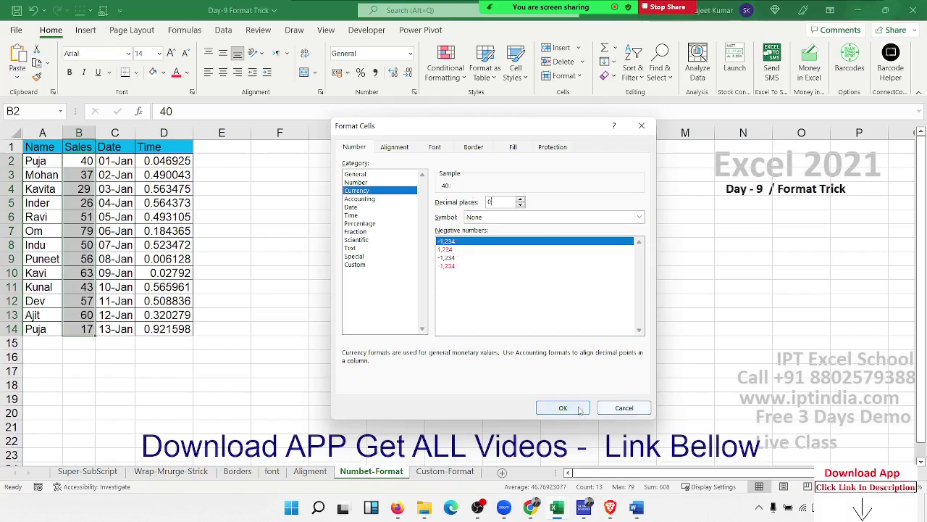
click(579, 410)
click(480, 14)
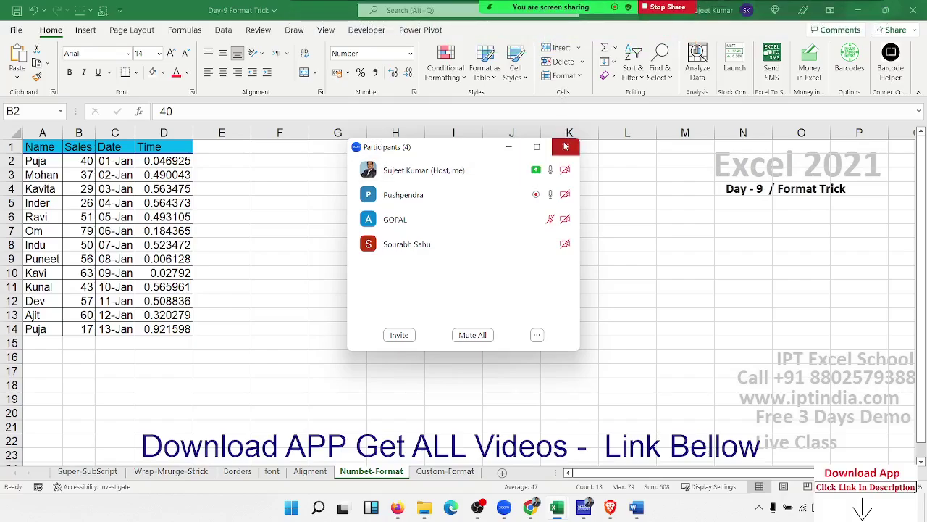
click(565, 147)
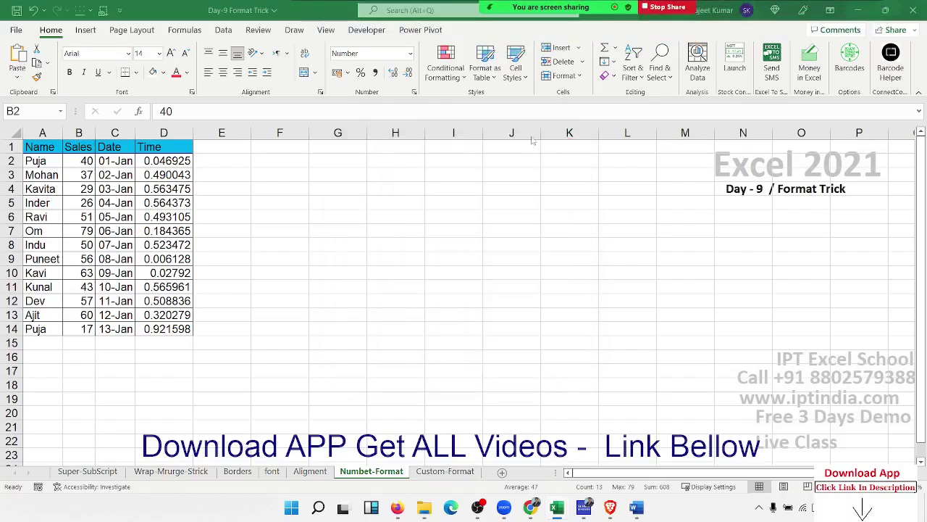
Apply the Accounting format with symbol None to the Sales values B2:B14
click(88, 230)
drag(91, 237, 91, 231)
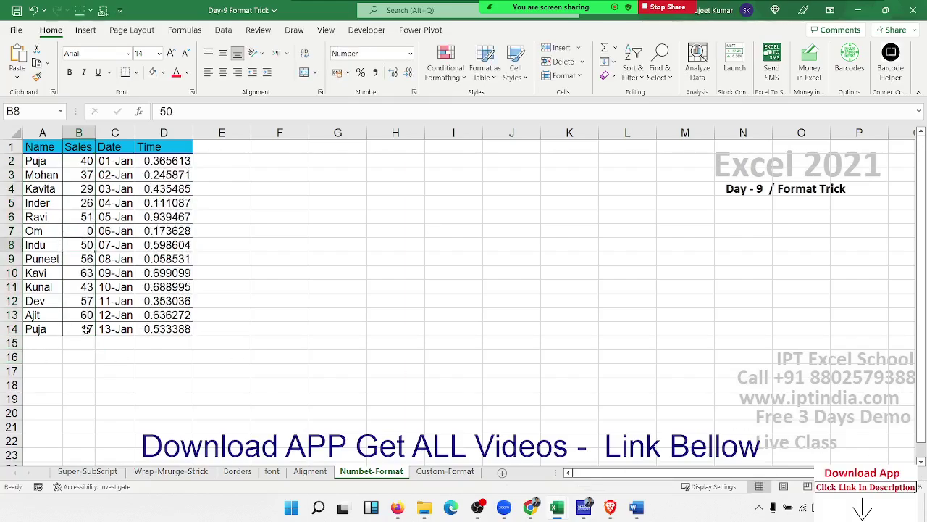
drag(86, 330, 94, 161)
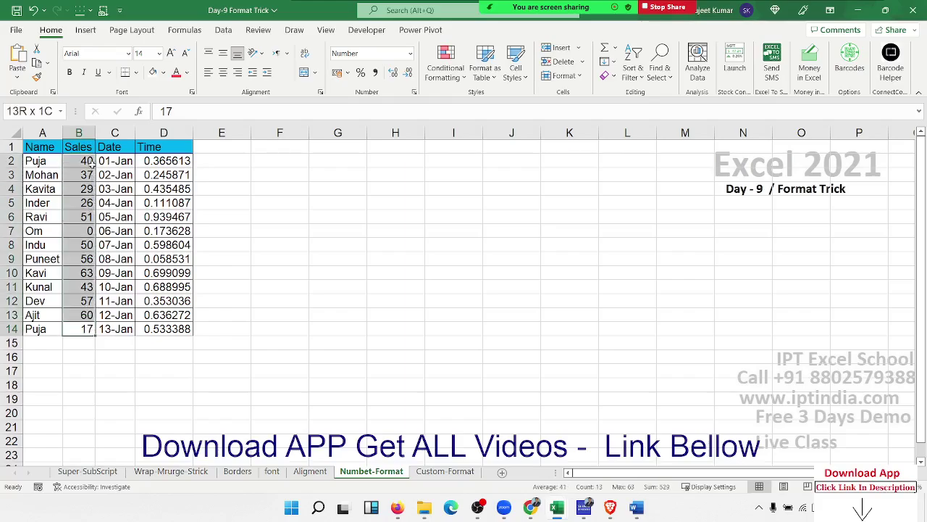
click(415, 93)
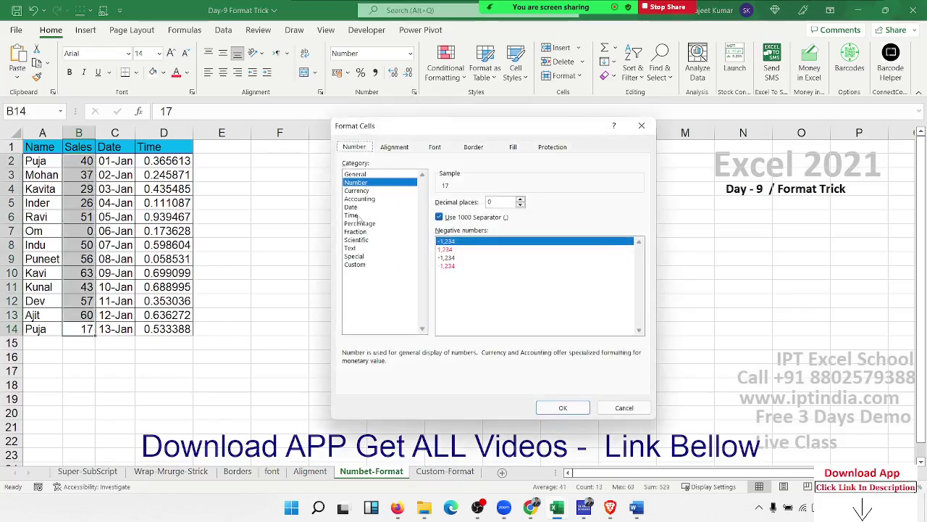
click(359, 200)
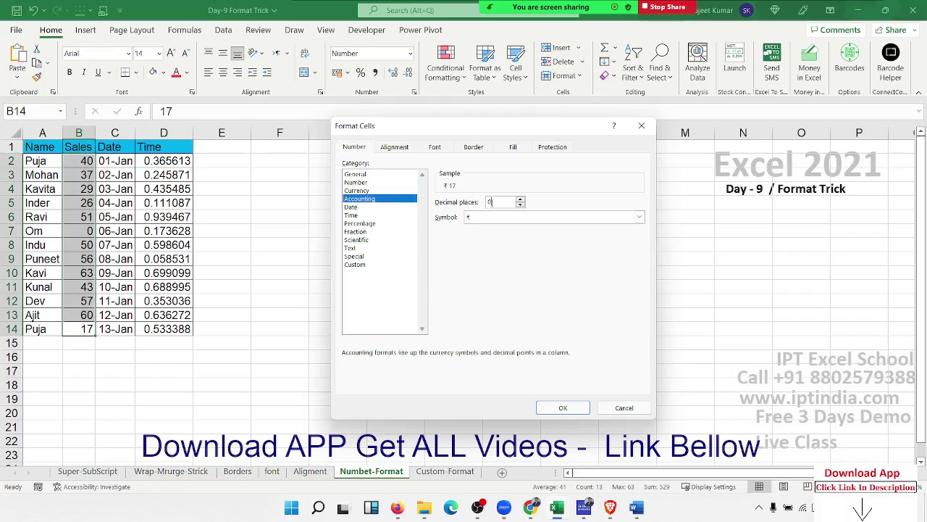
click(639, 216)
click(482, 231)
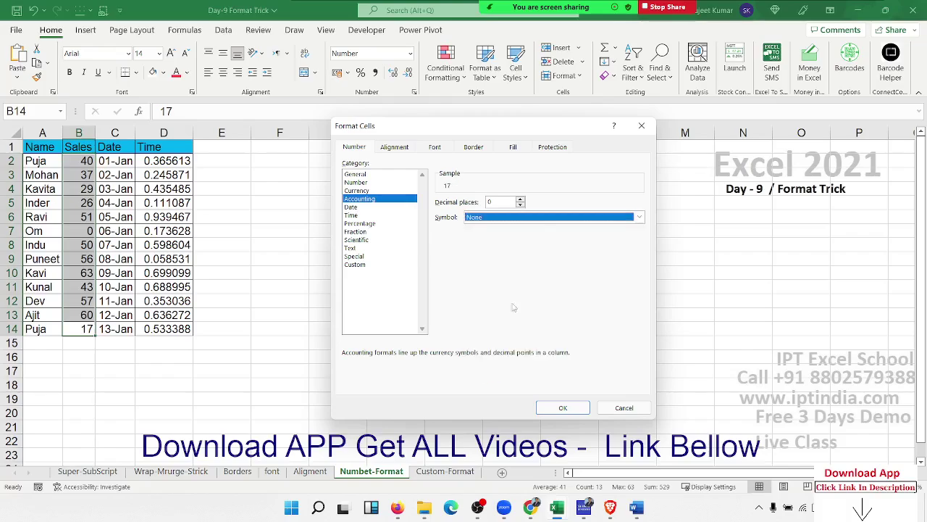
click(563, 407)
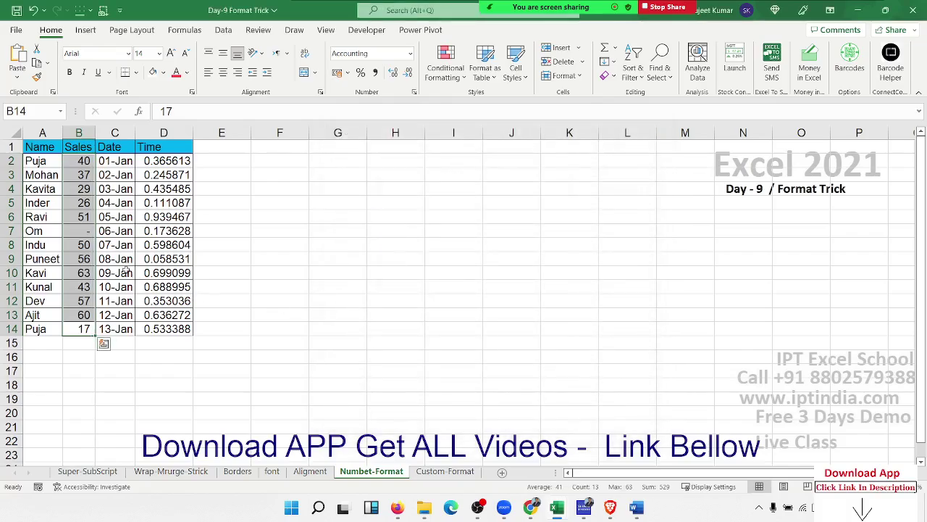
Enter 0 in B5 so it displays as a dash
click(80, 233)
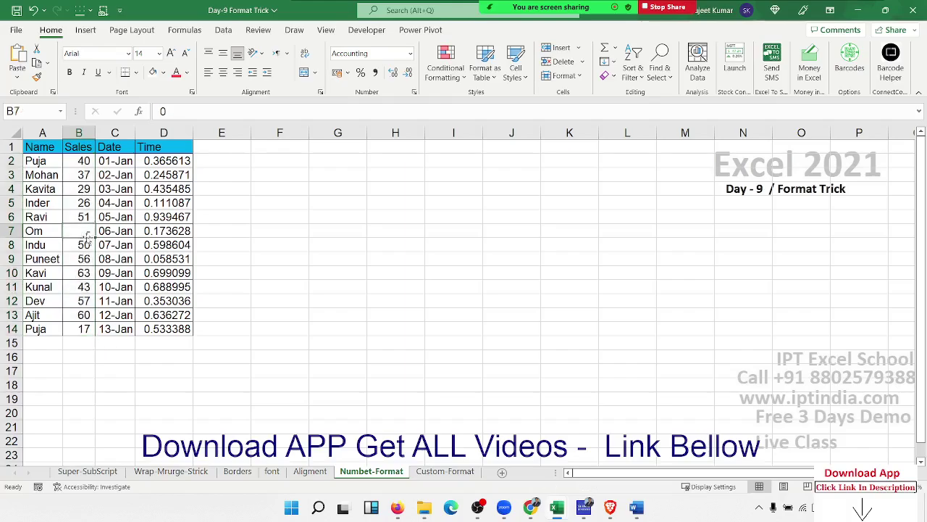
click(85, 199)
text(0)
key(Return)
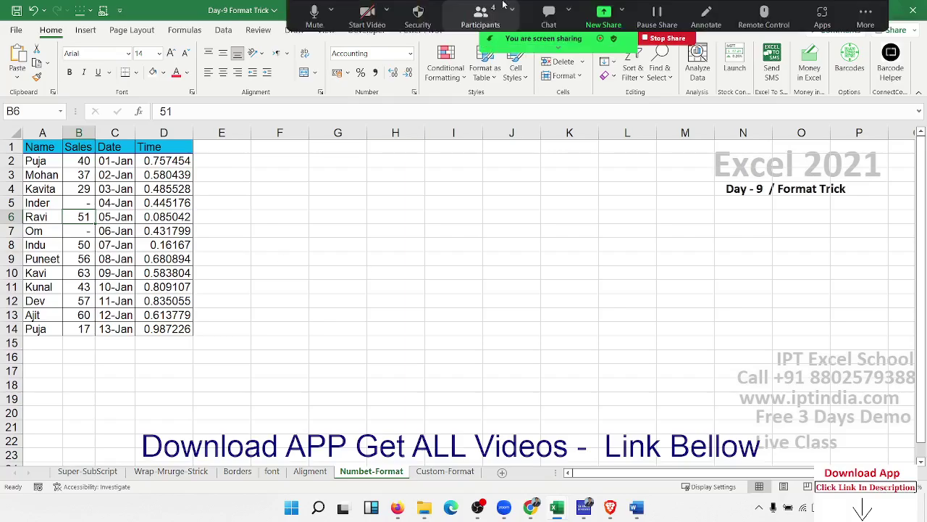
click(480, 15)
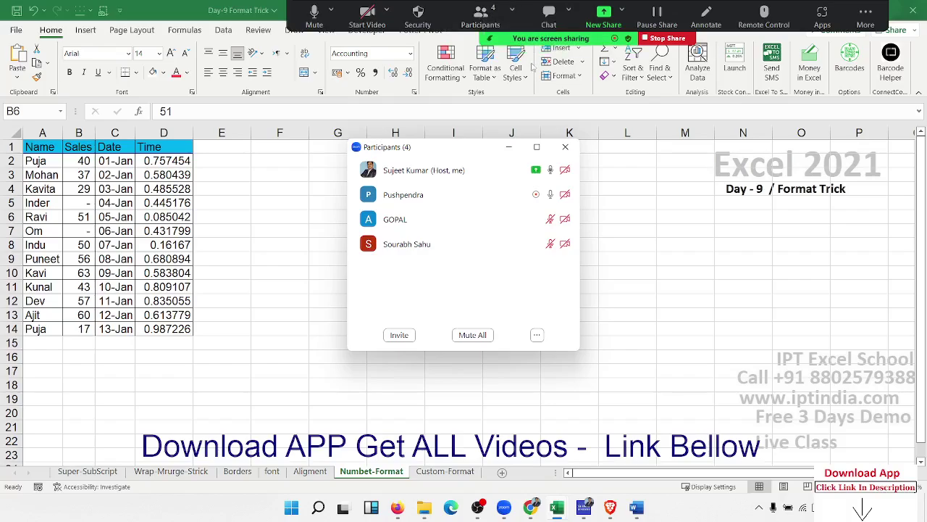
click(571, 150)
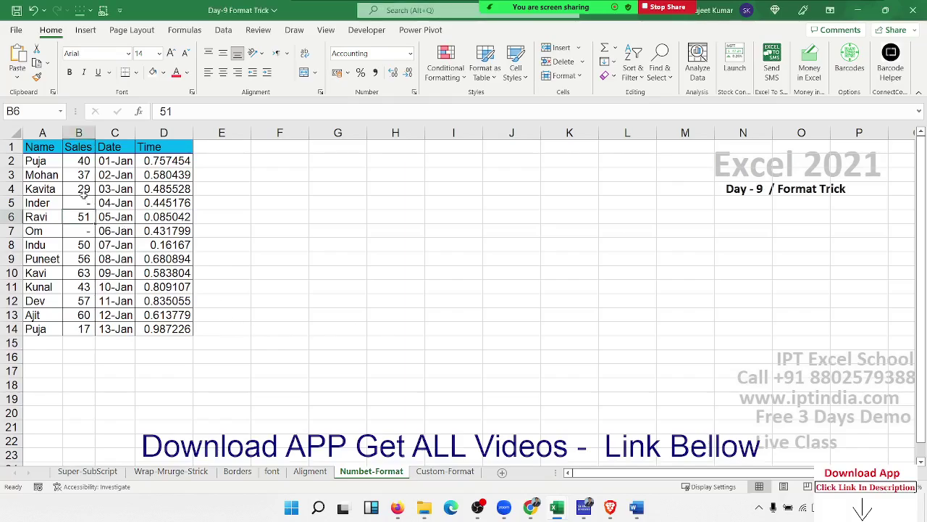
click(84, 200)
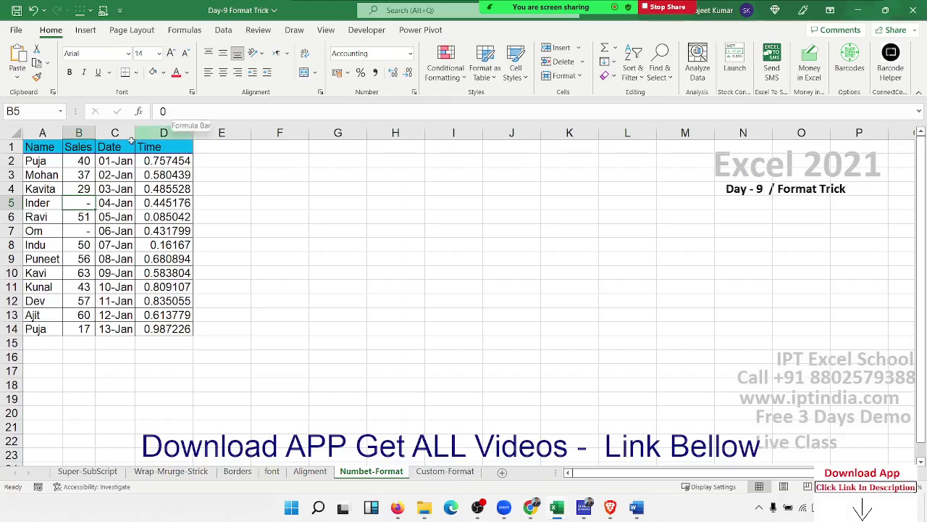
Select the dates in C2:C14, try a quick date format, and bring up the Date category in Format Cells
drag(115, 160, 113, 328)
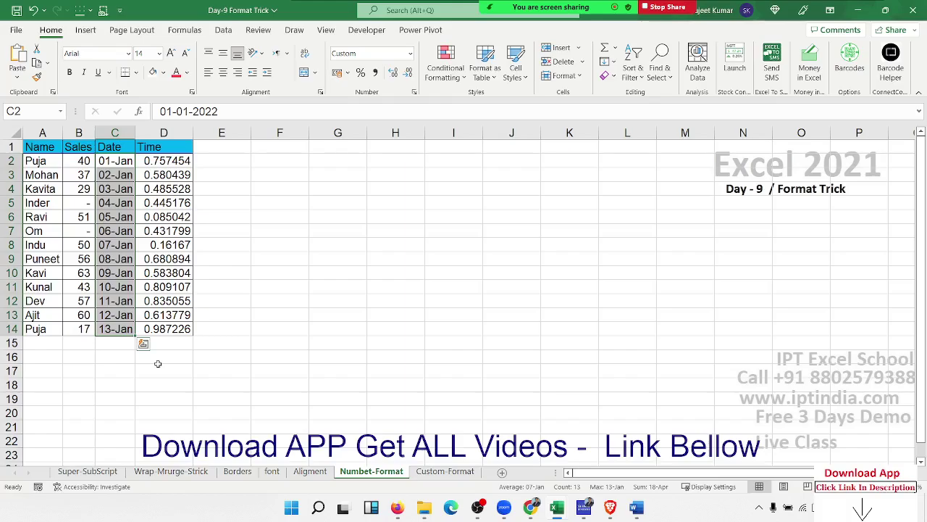
key(ctrl+shift+3)
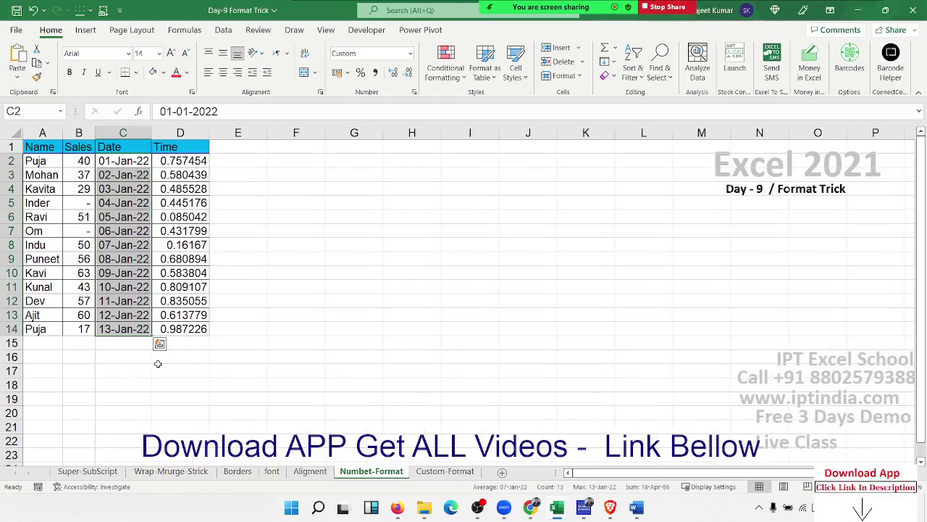
click(410, 55)
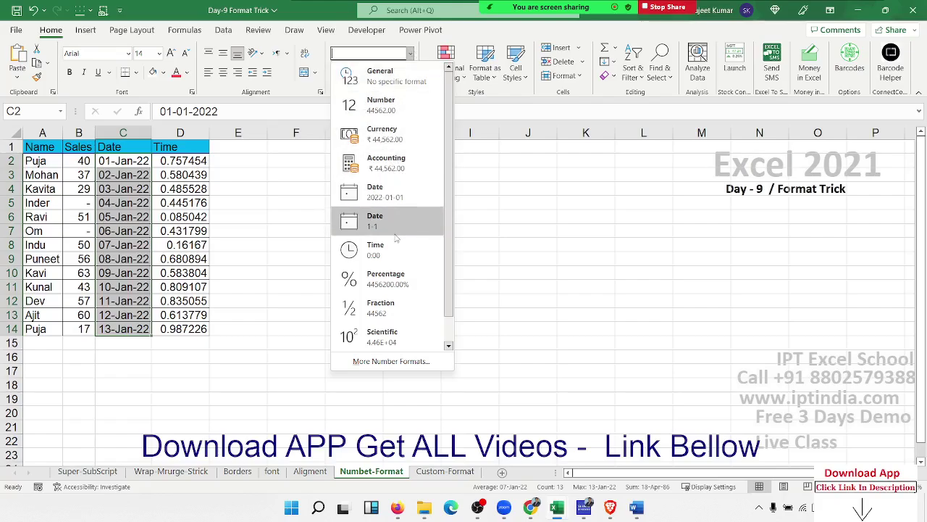
key(Escape)
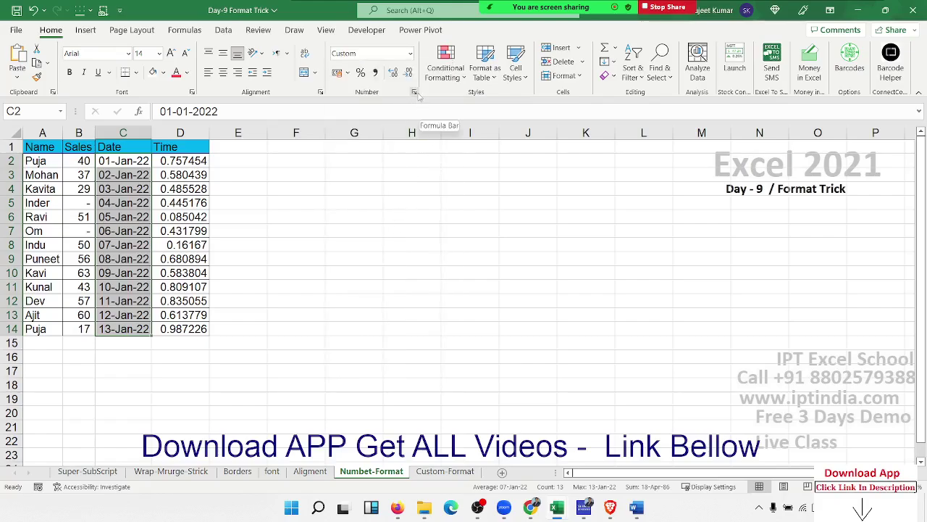
right_click(119, 181)
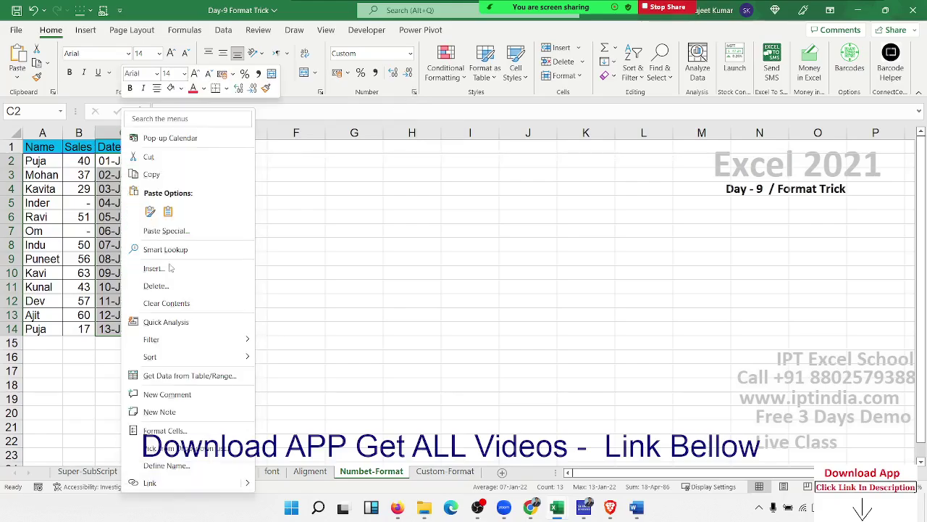
click(187, 430)
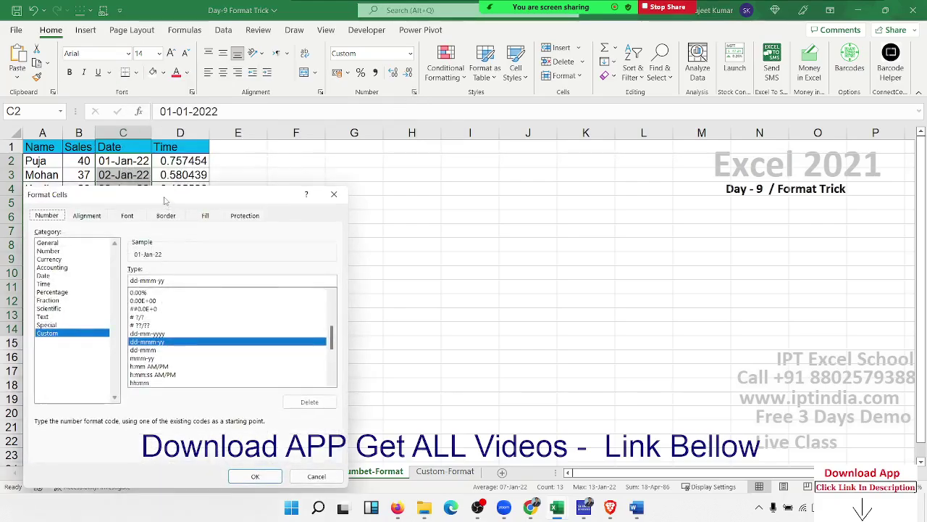
drag(165, 201, 440, 159)
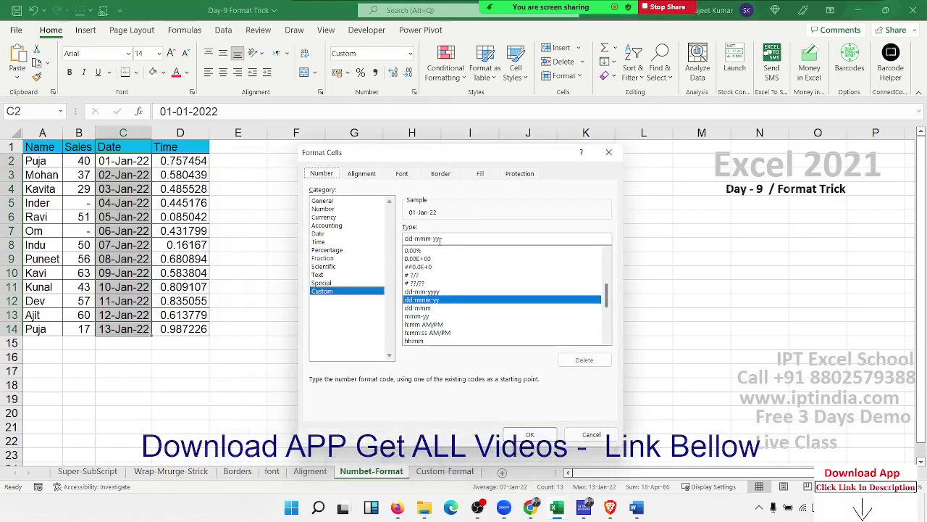
click(327, 233)
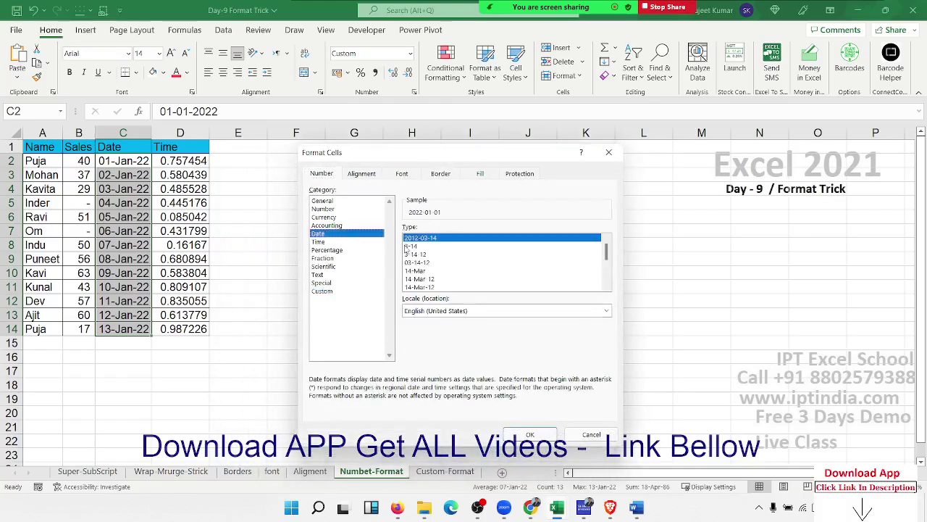
Set the date locale to Hindi and apply the १४-३-२०१२ Hindi-numeral format
click(442, 312)
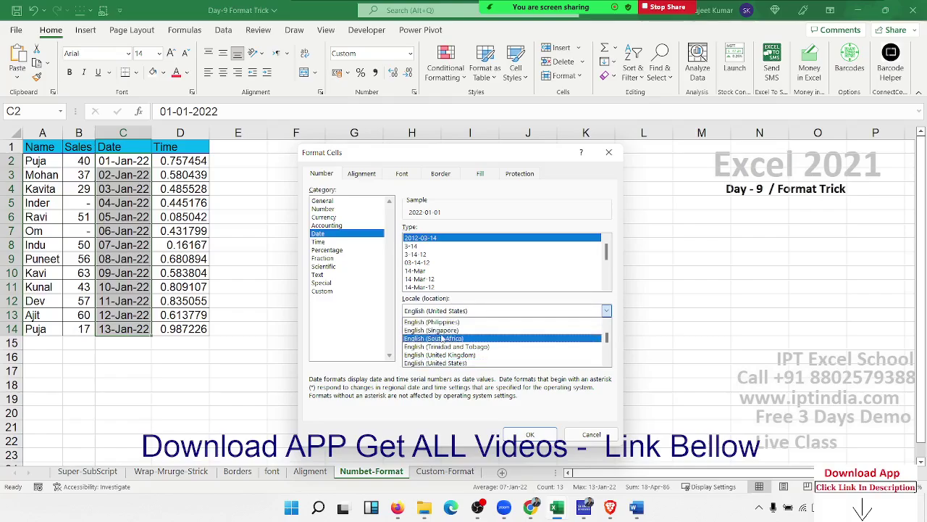
scroll(442, 340, up, 2)
scroll(442, 340, up, 1)
scroll(442, 341, up, 1)
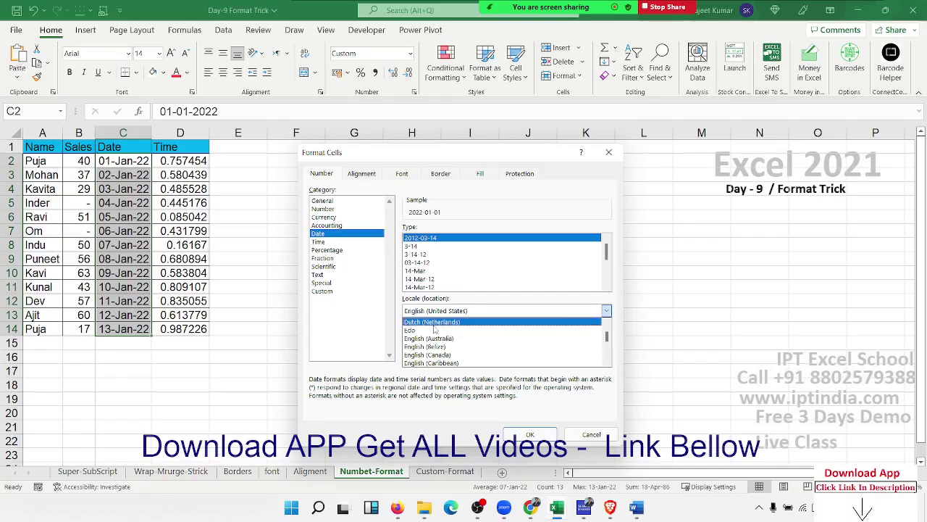
scroll(435, 332, down, 3)
scroll(434, 337, down, 3)
scroll(435, 344, down, 3)
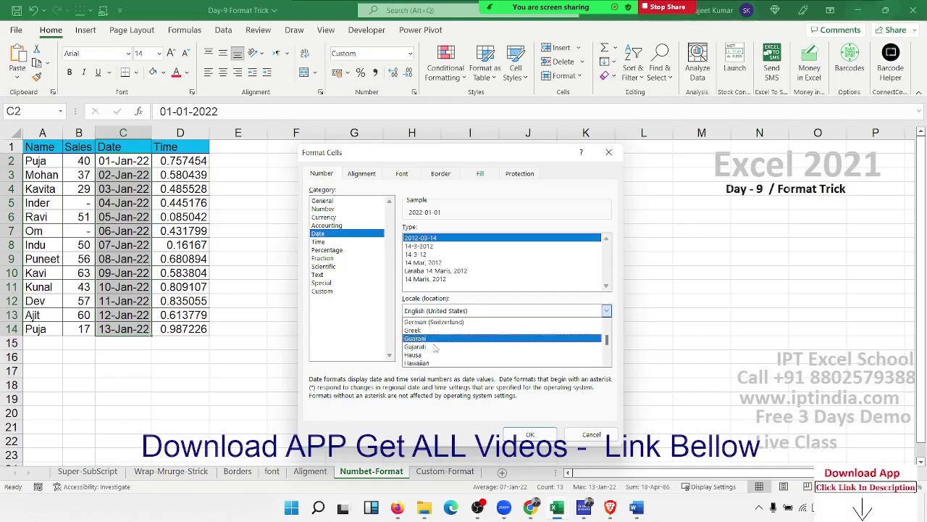
scroll(436, 354, down, 3)
scroll(435, 354, down, 2)
scroll(435, 355, down, 1)
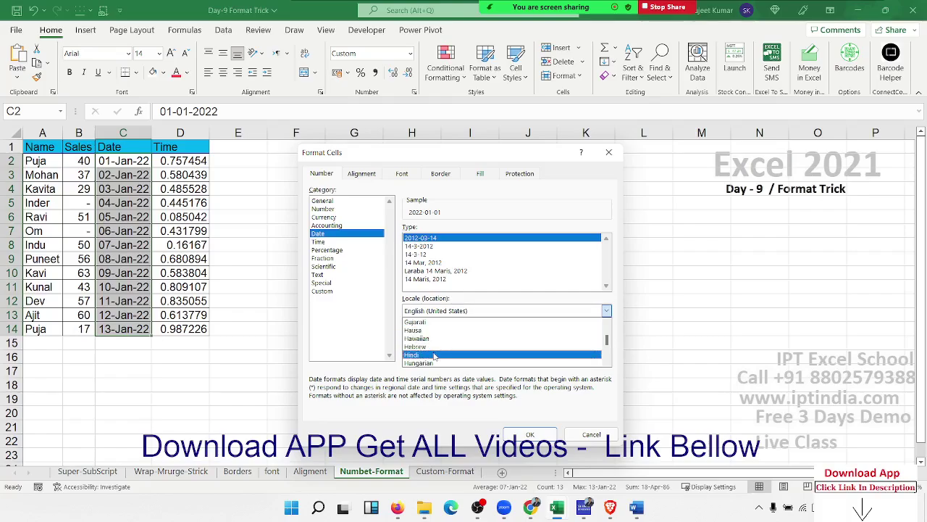
click(434, 355)
click(429, 247)
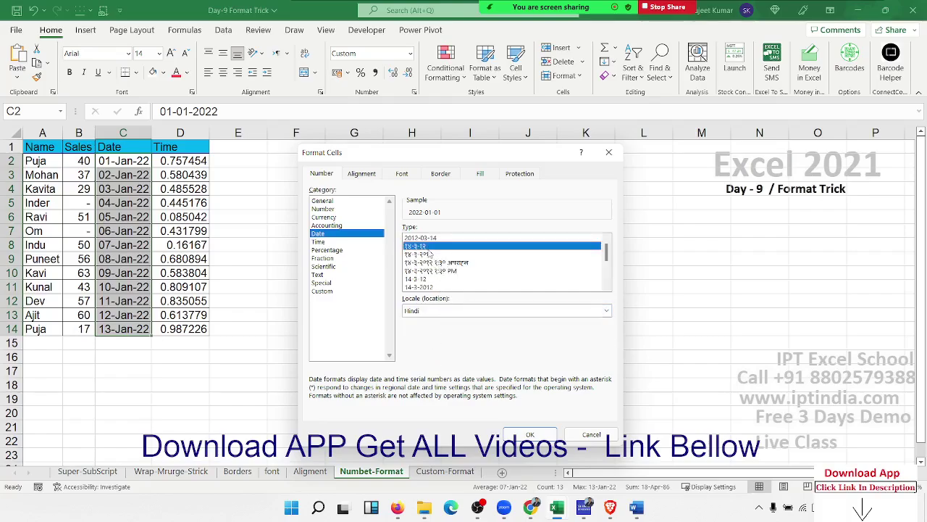
click(415, 279)
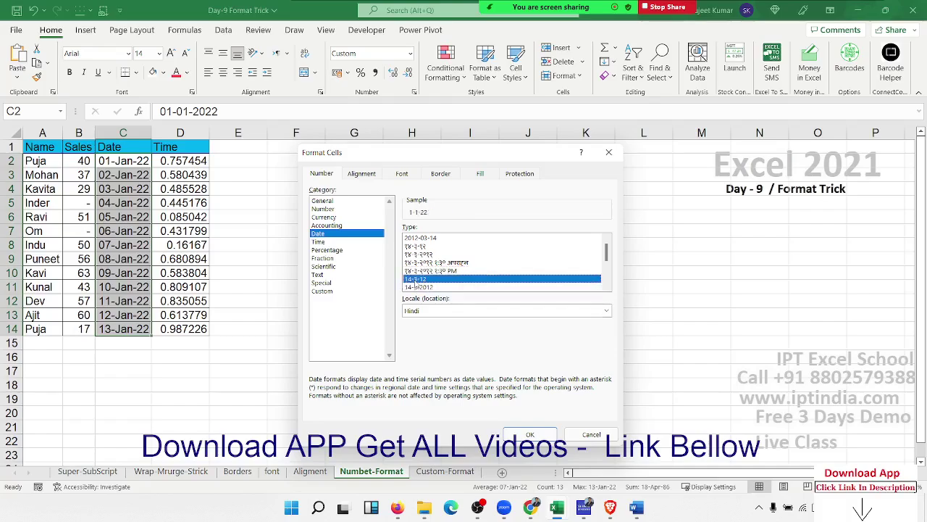
click(414, 262)
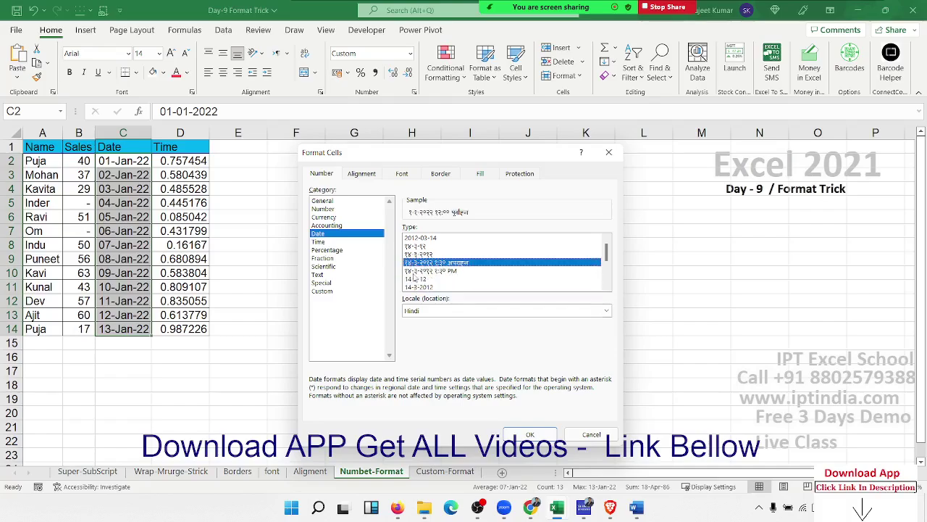
click(417, 255)
click(528, 433)
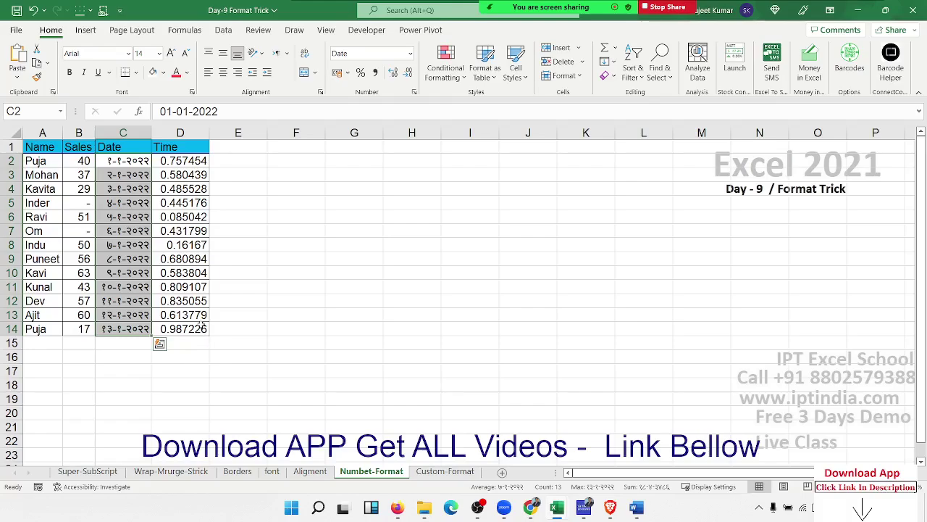
drag(199, 330, 201, 153)
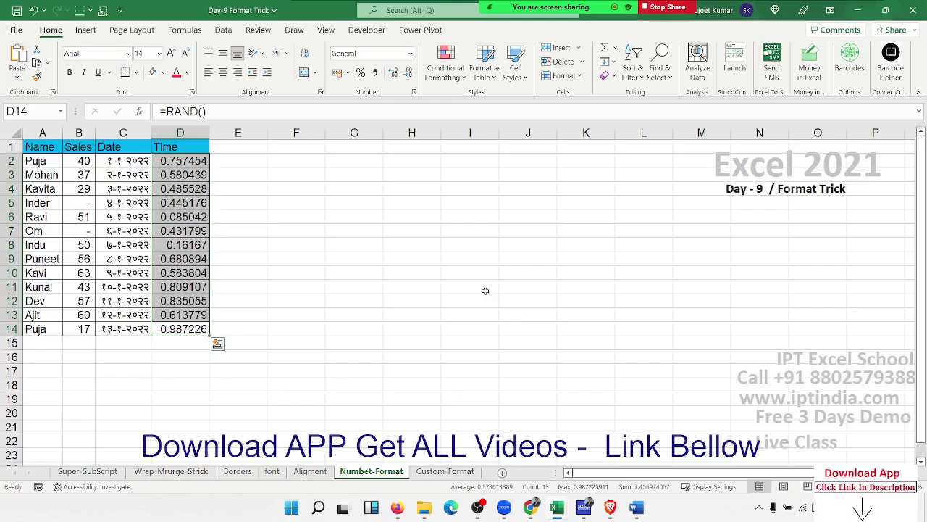
Give D2:D14 the English (United States) 13:30:55 time format so seconds show
key(ctrl+y)
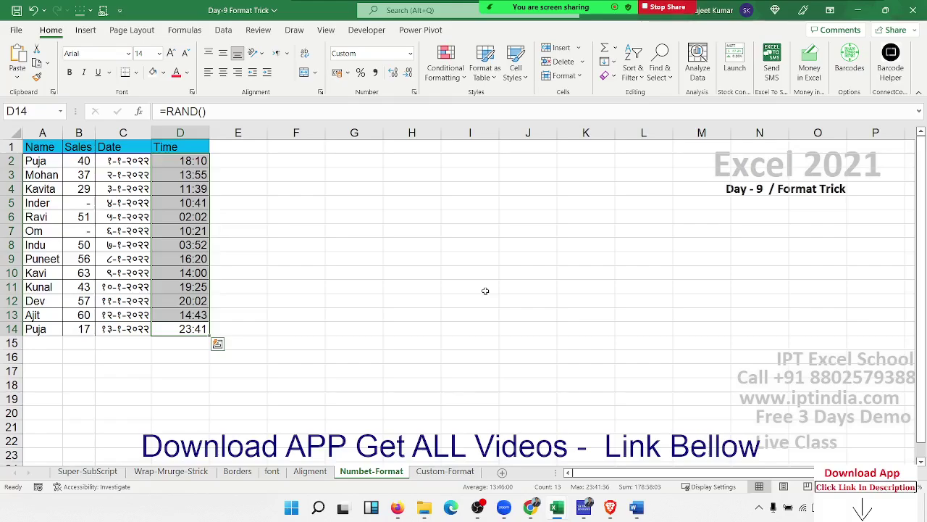
click(410, 54)
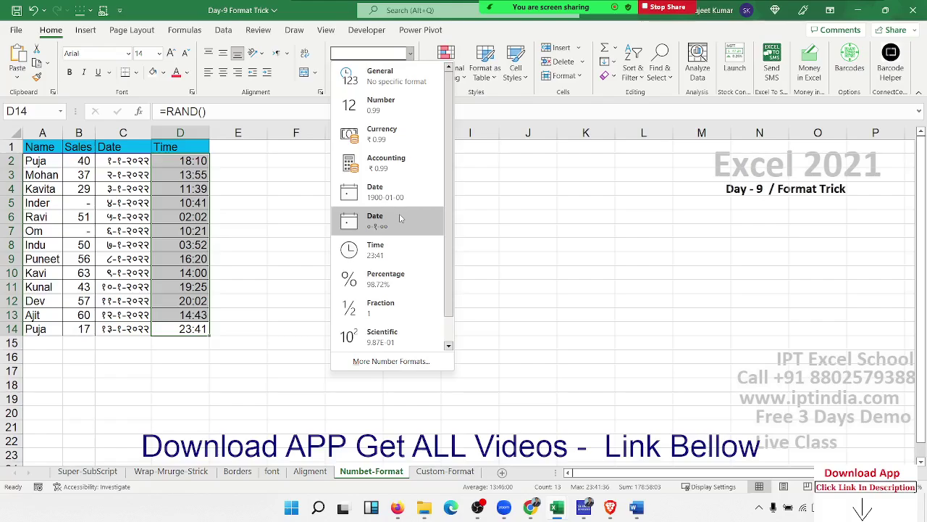
click(410, 362)
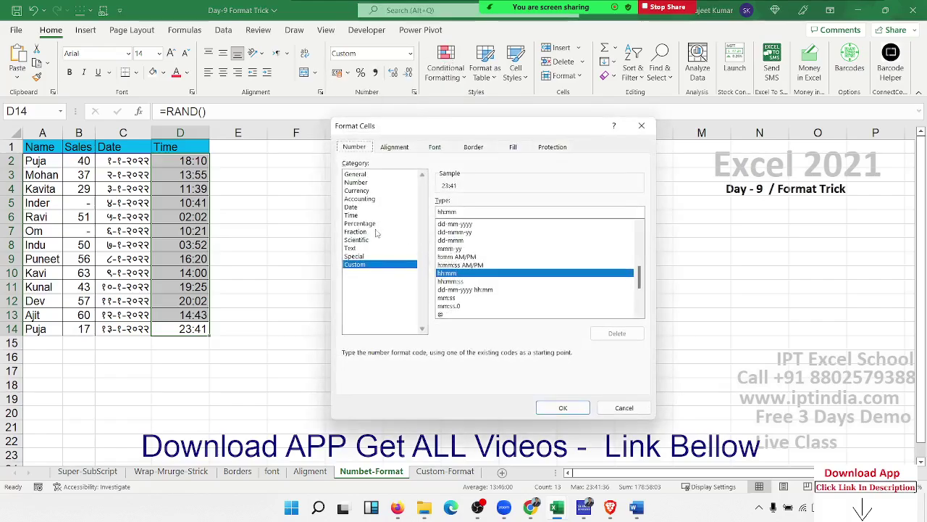
click(362, 215)
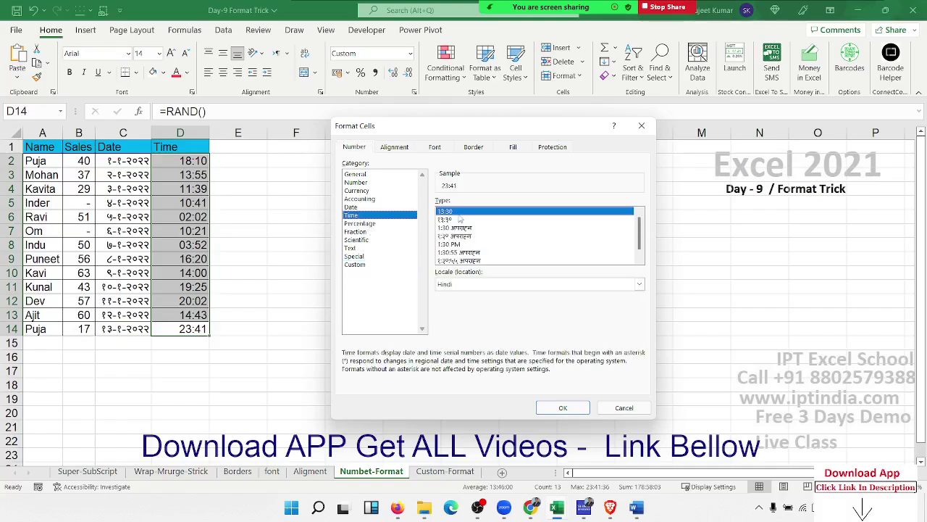
click(459, 286)
scroll(463, 304, up, 10)
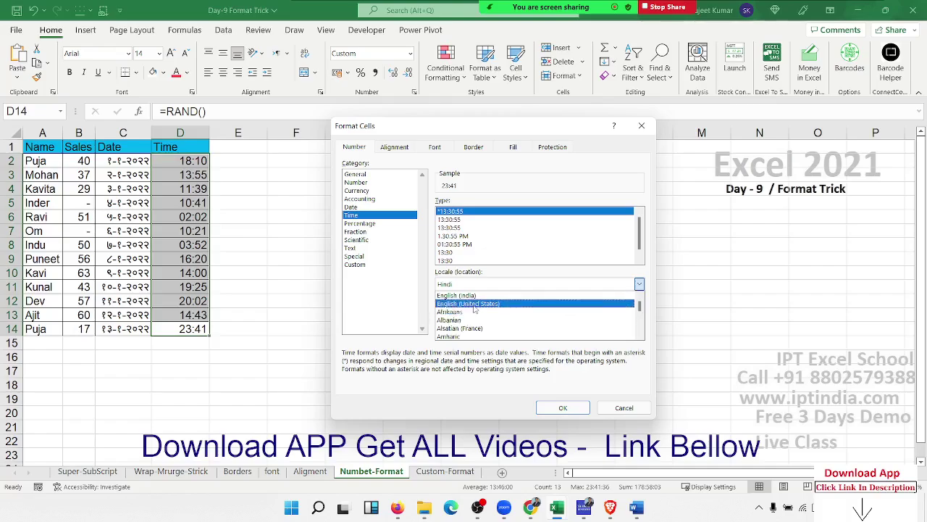
click(474, 305)
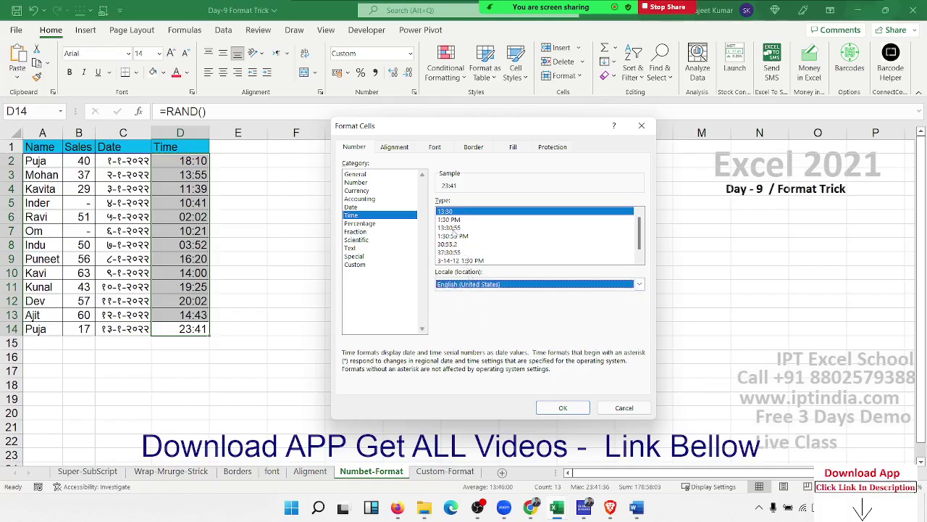
click(451, 227)
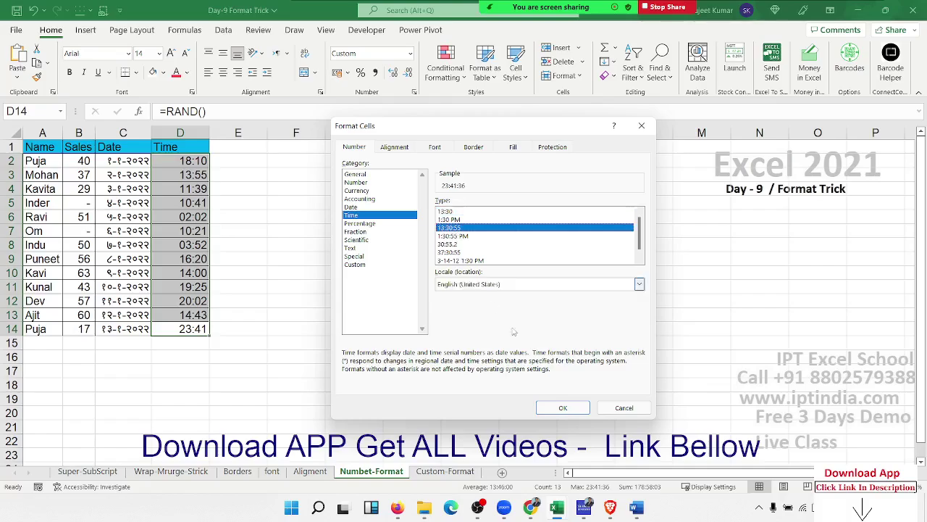
click(563, 407)
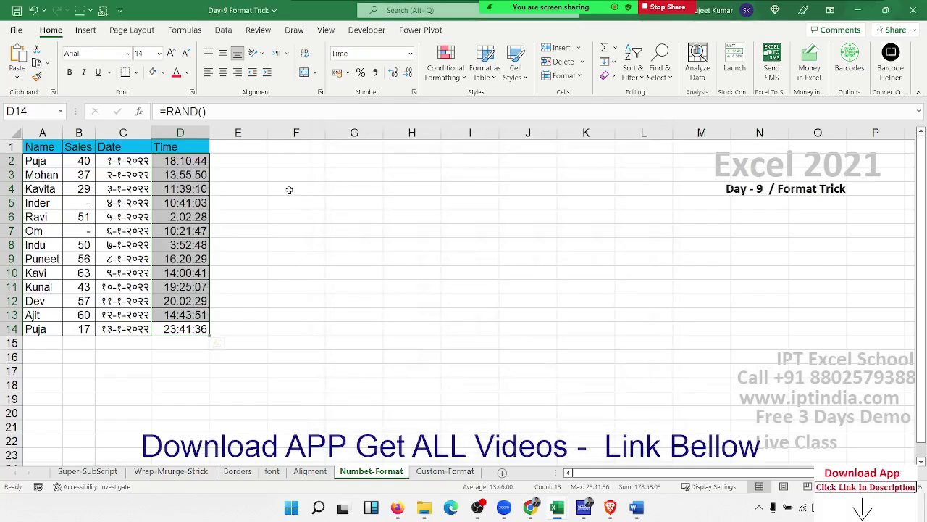
click(291, 189)
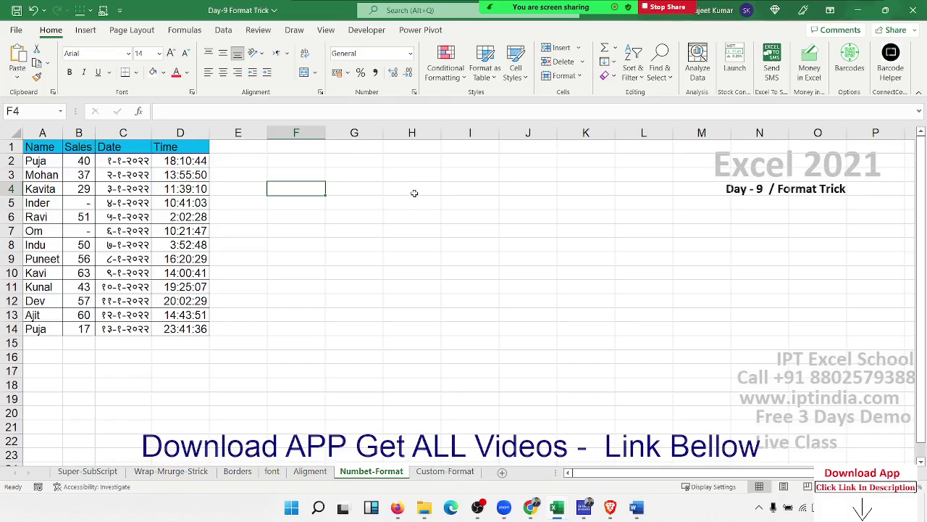
Enter the duration 35:20:23 in F4 and show it as hours and minutes
text(35:2)
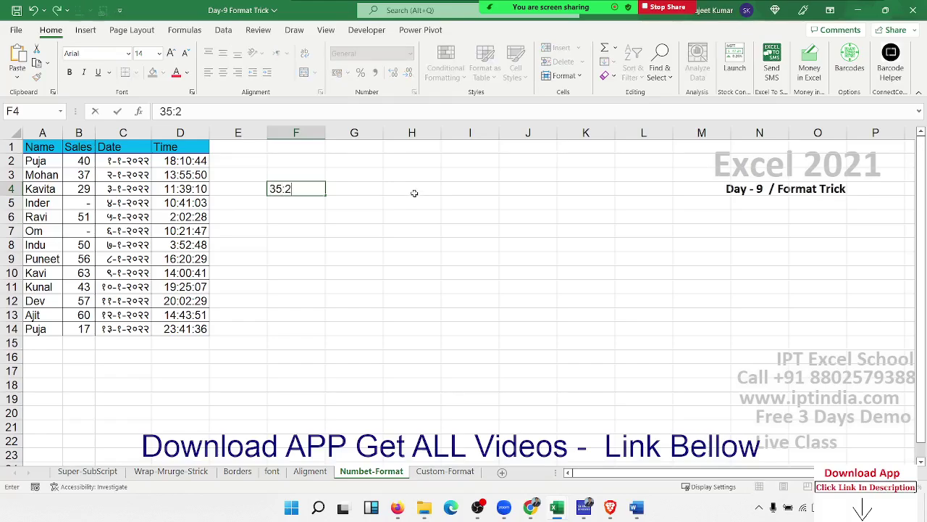
text(0:23)
key(Return)
key(Up)
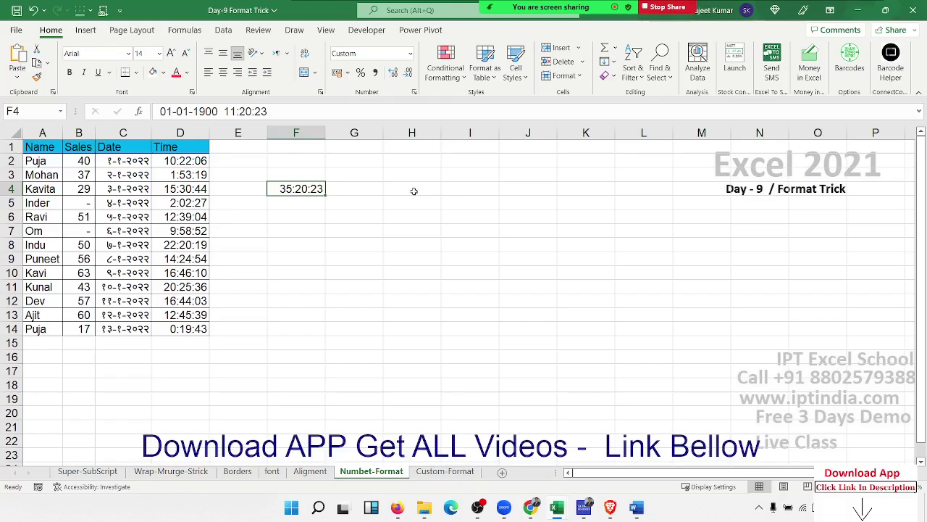
key(ctrl+shift+2)
Add the note '24h=1 Day' in F5 and inspect F4's stored date-time value
key(Down)
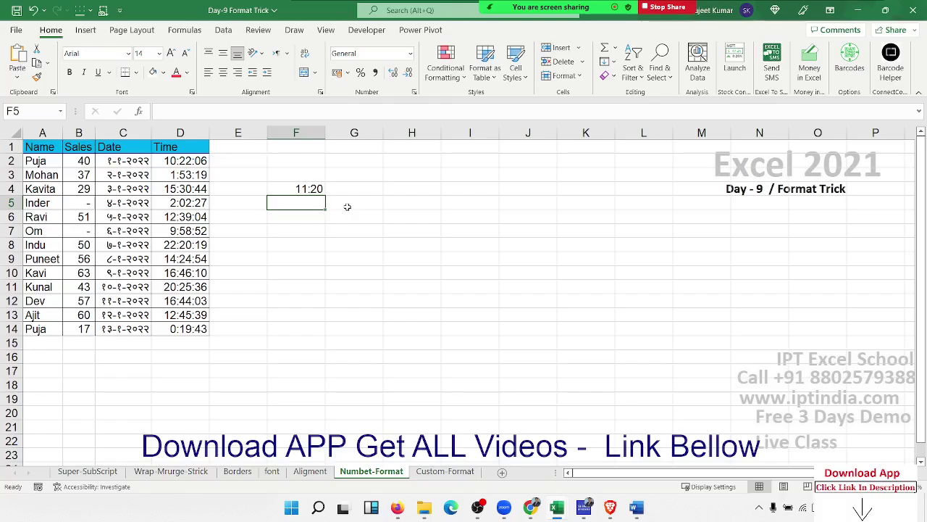
text(24)
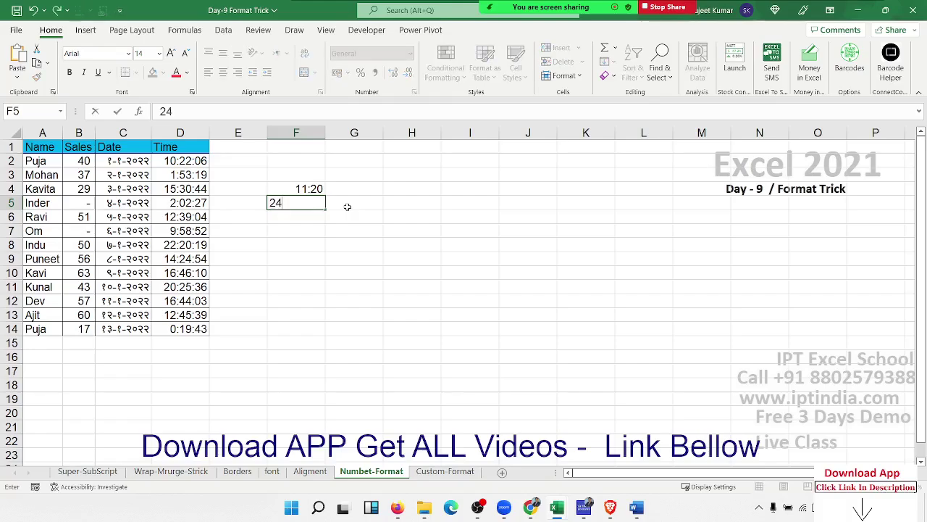
text(h=)
text(1 Day)
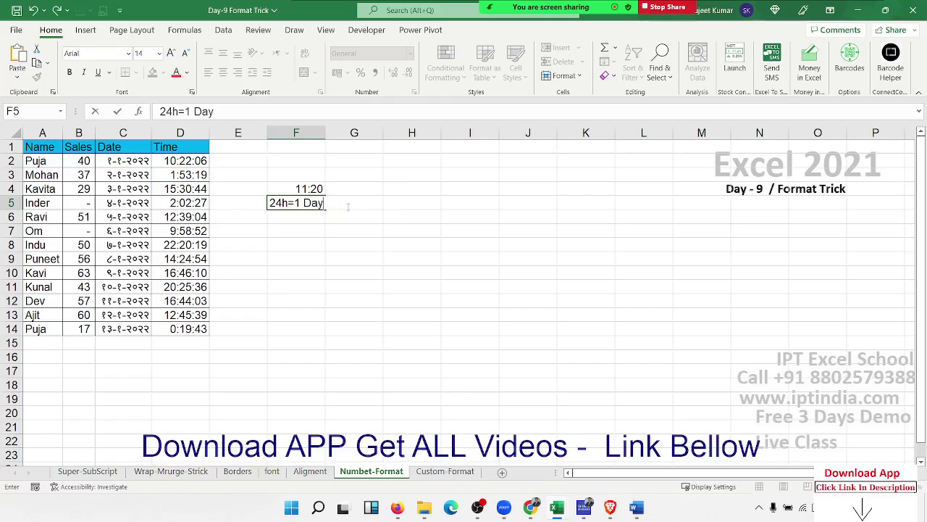
key(Up)
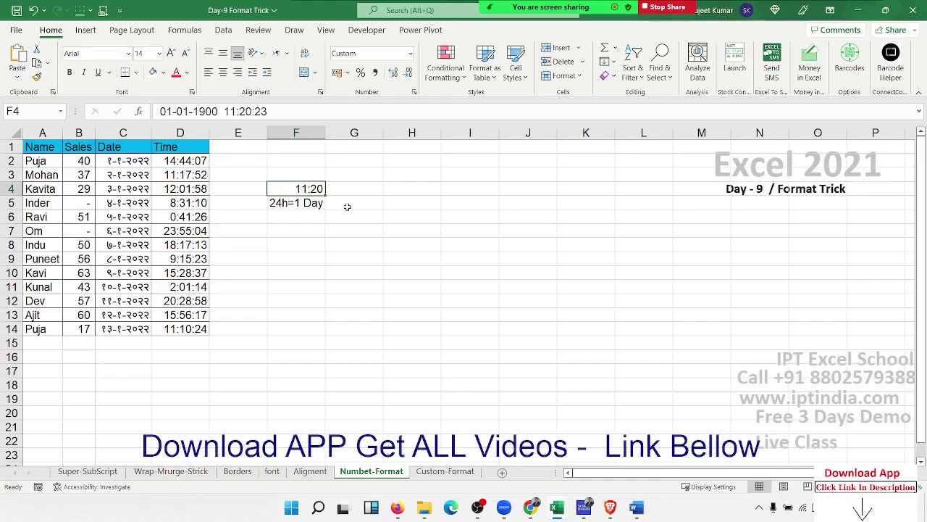
drag(217, 111, 160, 111)
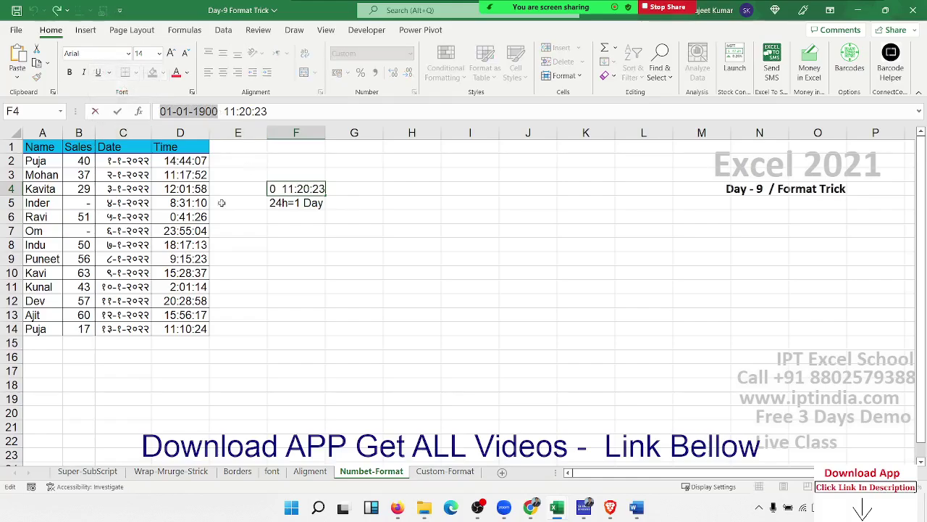
key(Escape)
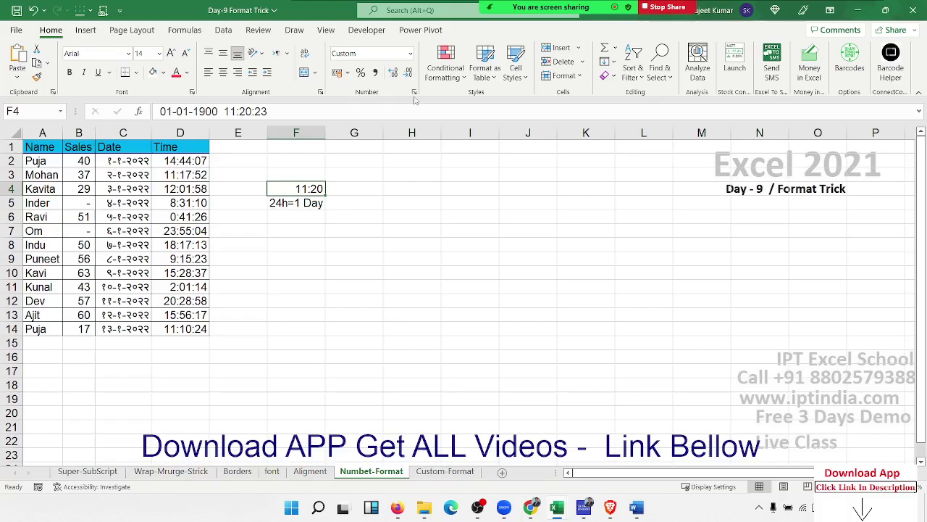
Try custom and date codes, then apply the 37:30:55 elapsed-hours Time format to F4
click(414, 92)
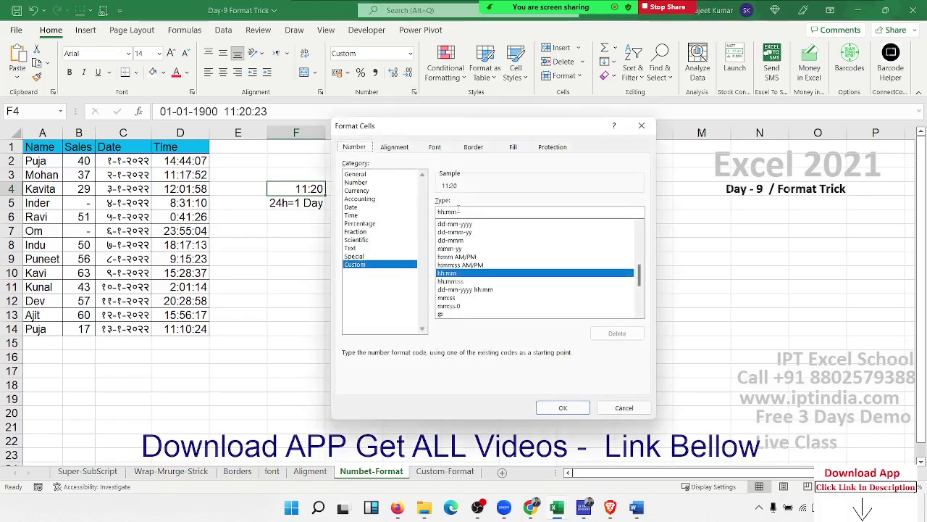
drag(458, 208, 425, 210)
text(h:)
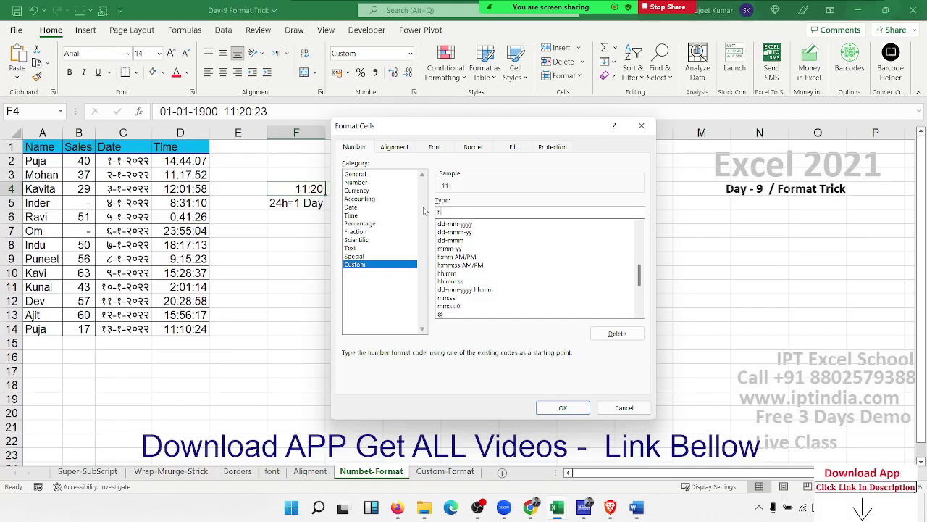
text(ss)
key(BackSpace)
key(BackSpace)
key(BackSpace)
key(BackSpace)
key(BackSpace)
click(358, 208)
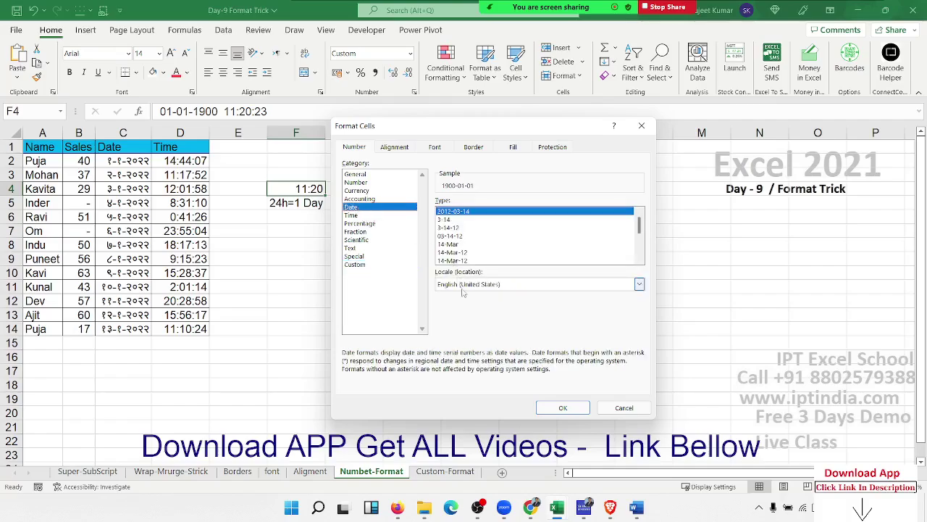
click(469, 252)
scroll(463, 250, down, 3)
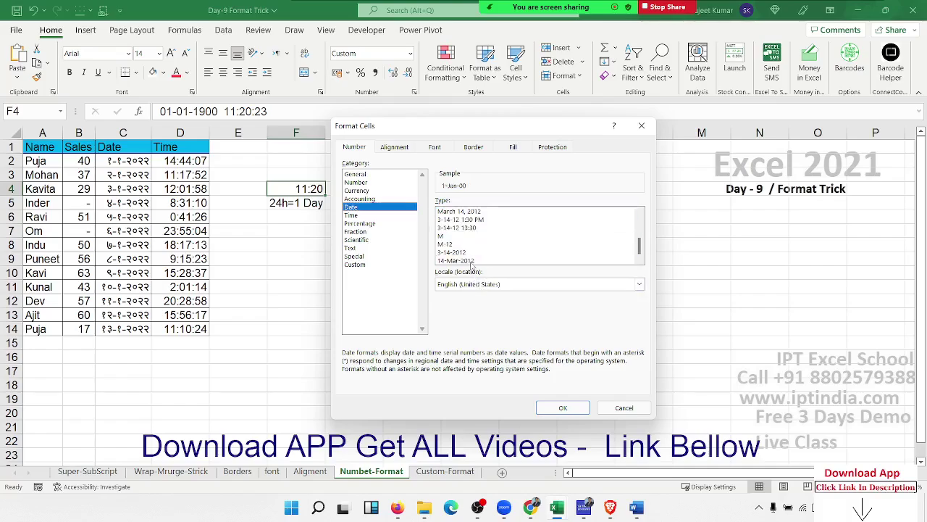
click(352, 215)
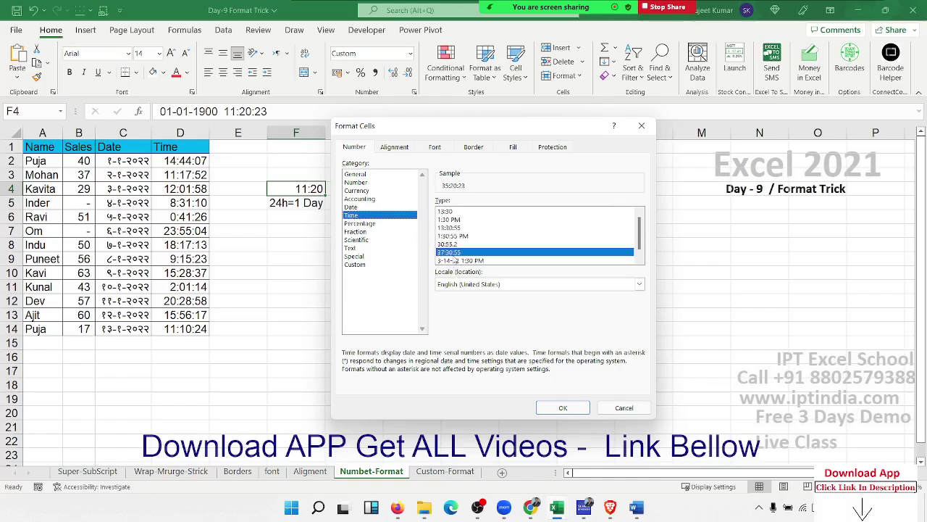
click(453, 253)
click(487, 252)
click(563, 410)
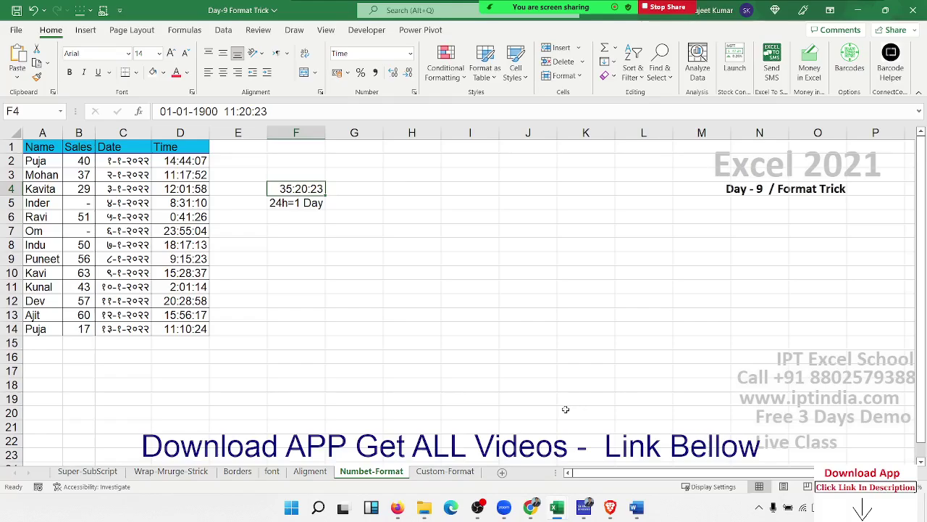
On the Custom-Format sheet, enter the header Chq in J1 and 123645 in J2
click(445, 471)
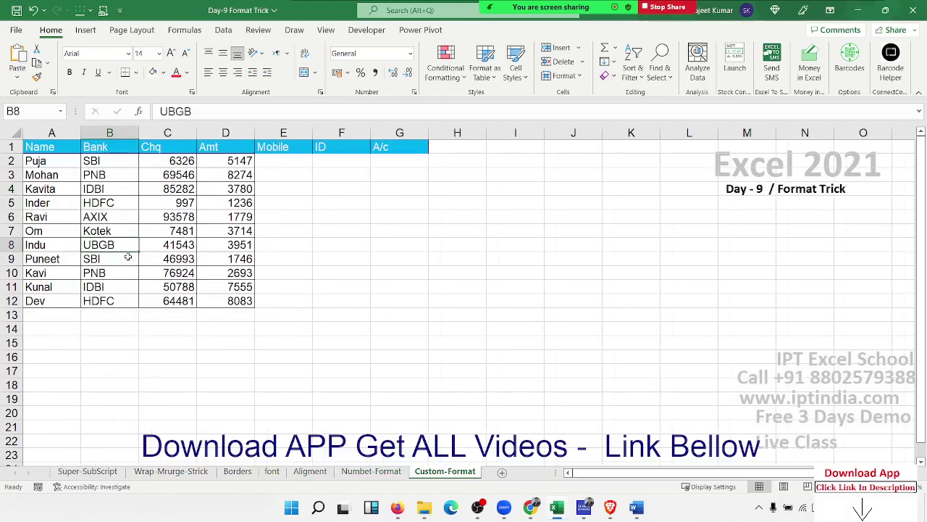
click(119, 257)
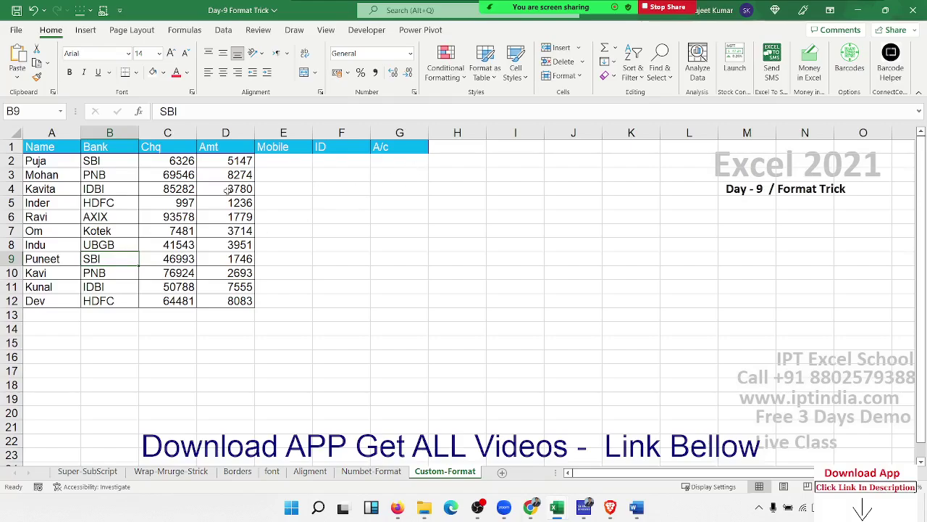
drag(189, 161, 165, 296)
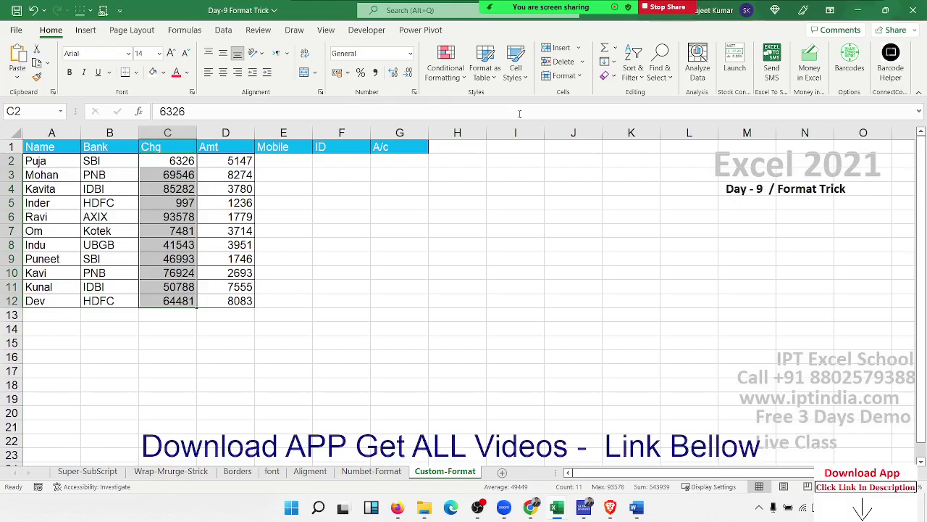
click(558, 144)
text(Chq)
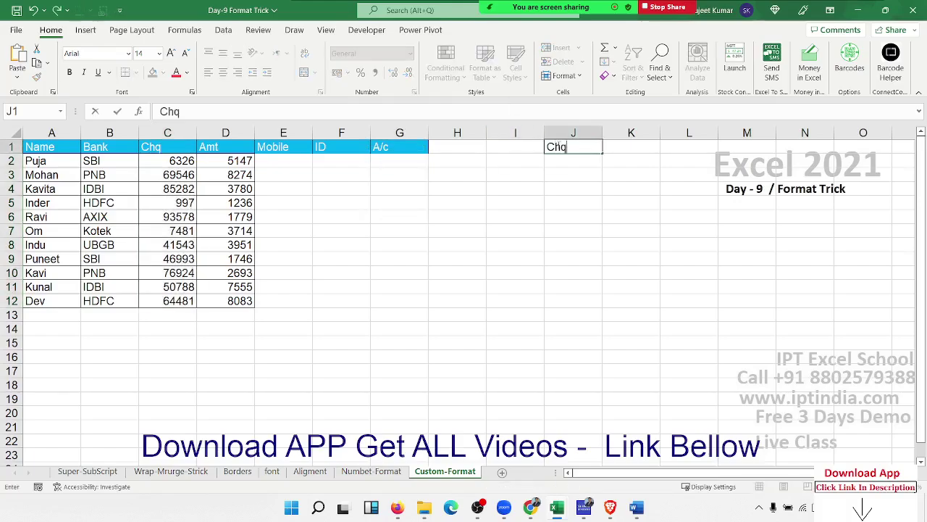
key(Return)
text(123)
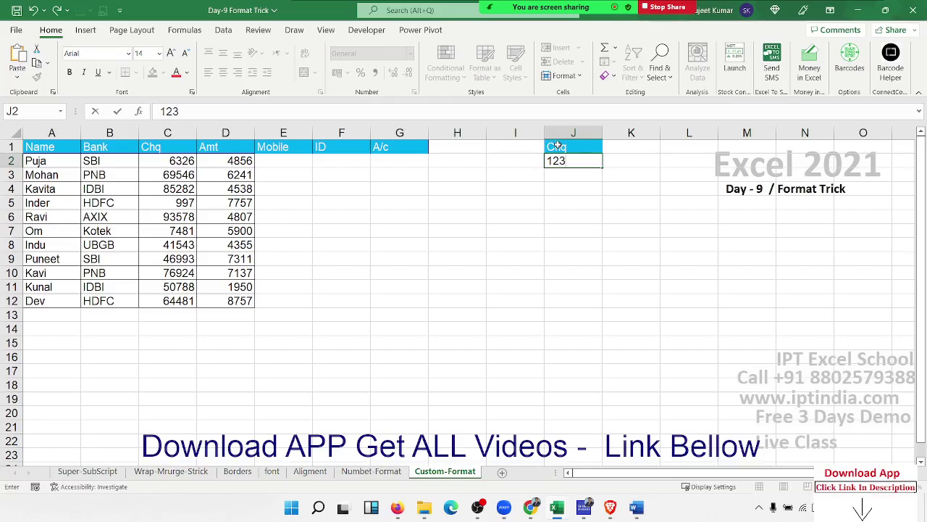
text(645)
key(Return)
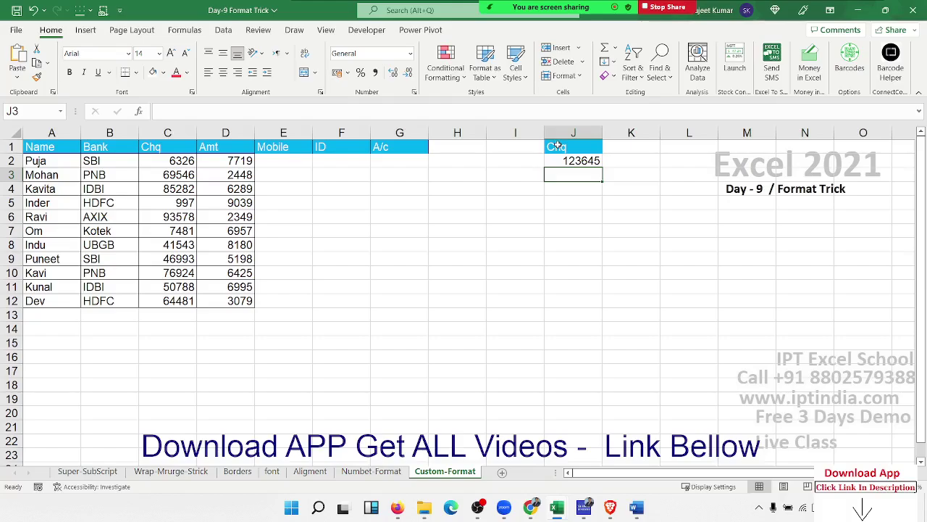
Re-enter 004521 in J3 as '004521 so its leading zeros are kept
text(0)
text(04521)
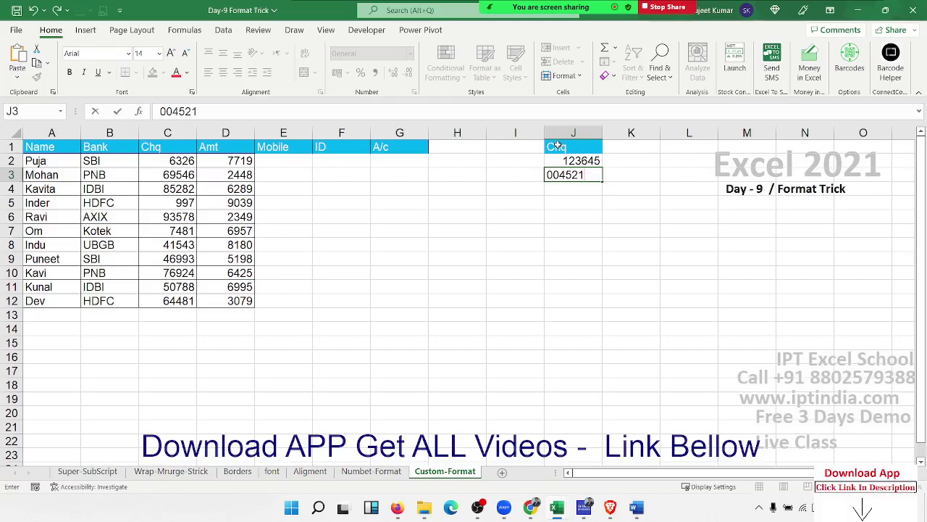
key(Return)
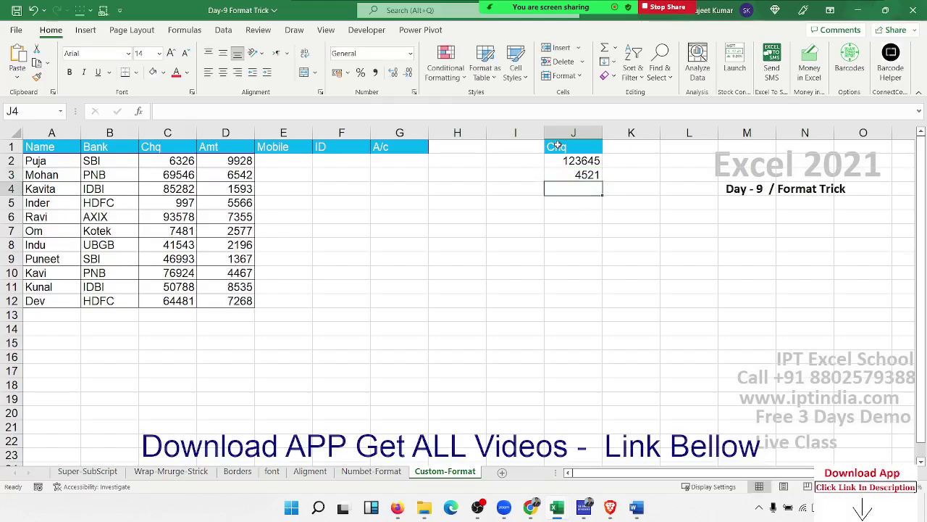
key(Up)
key(Delete)
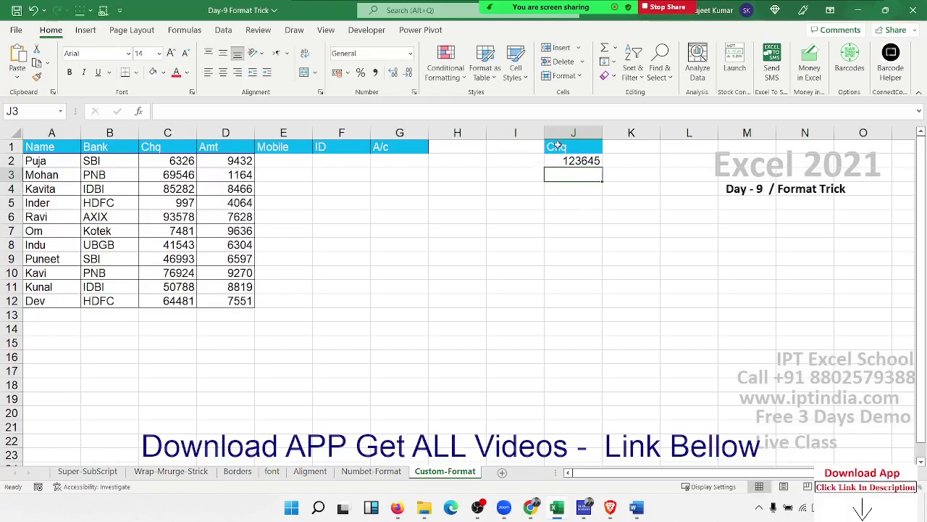
text('004)
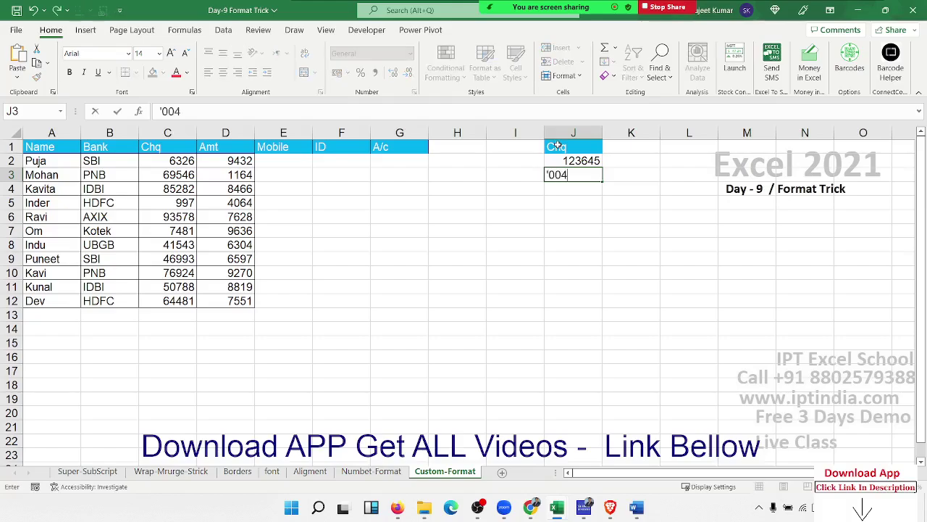
text(521)
key(Return)
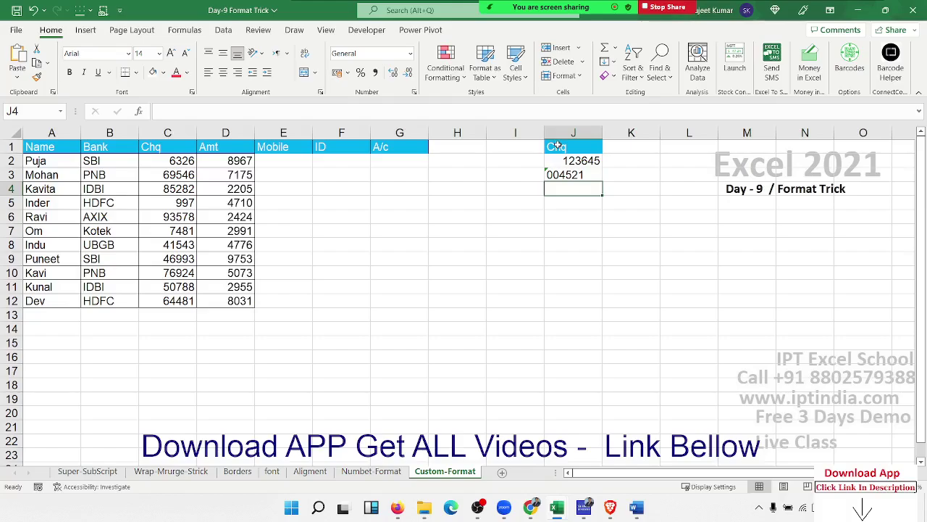
click(558, 133)
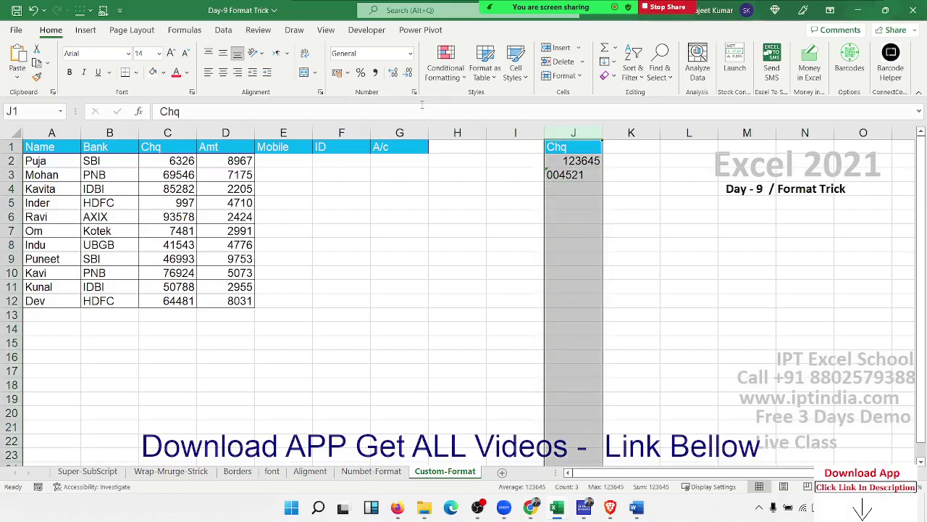
Set column J's number format to Text
click(414, 92)
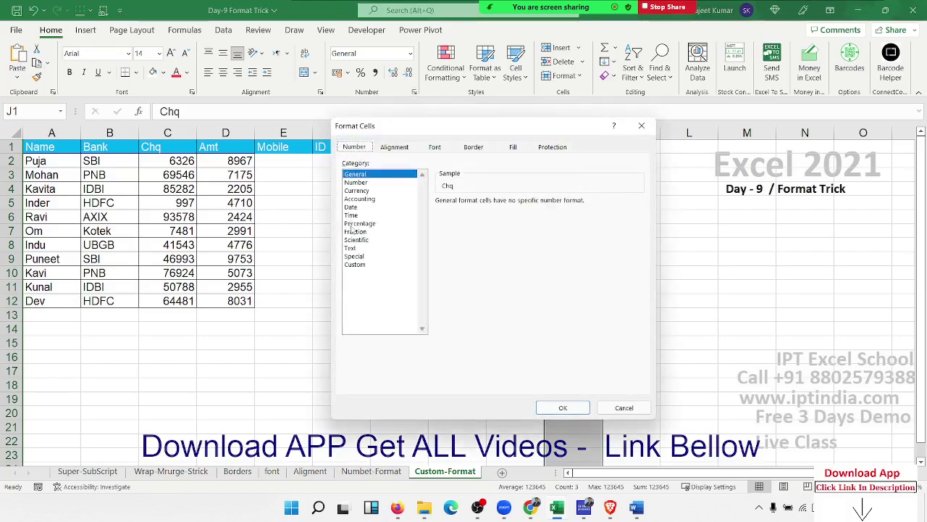
click(352, 249)
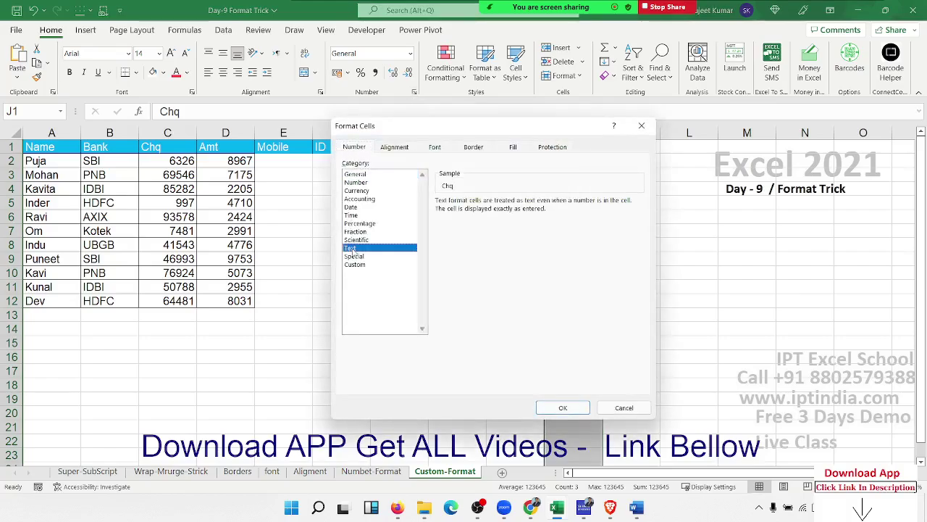
click(572, 408)
Enter =SUM(J1:J3 in J4, which stays as literal text
click(573, 189)
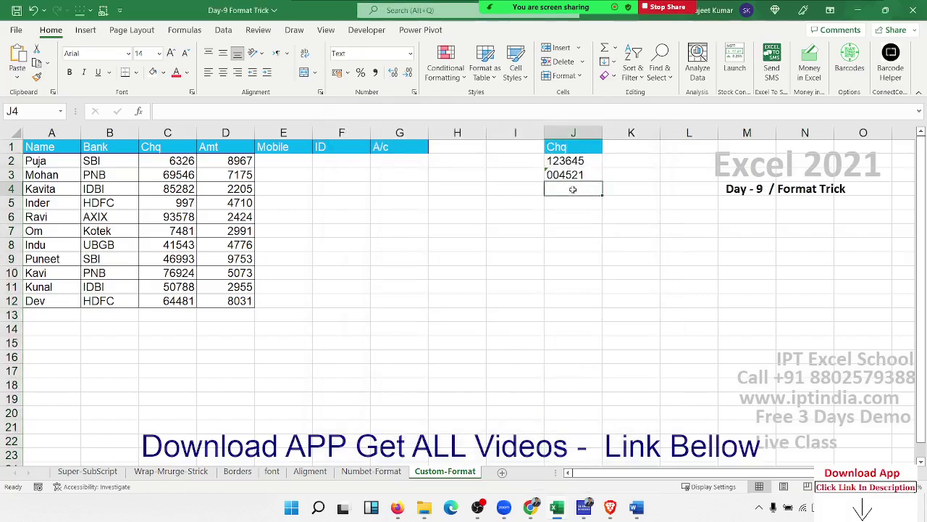
text(=su)
key(Tab)
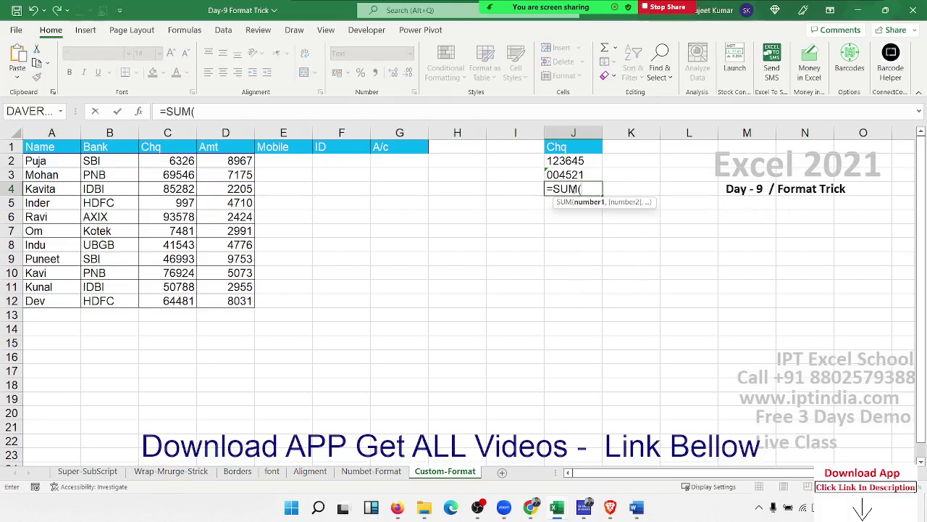
key(Up)
key(shift+Up)
key(shift+Up)
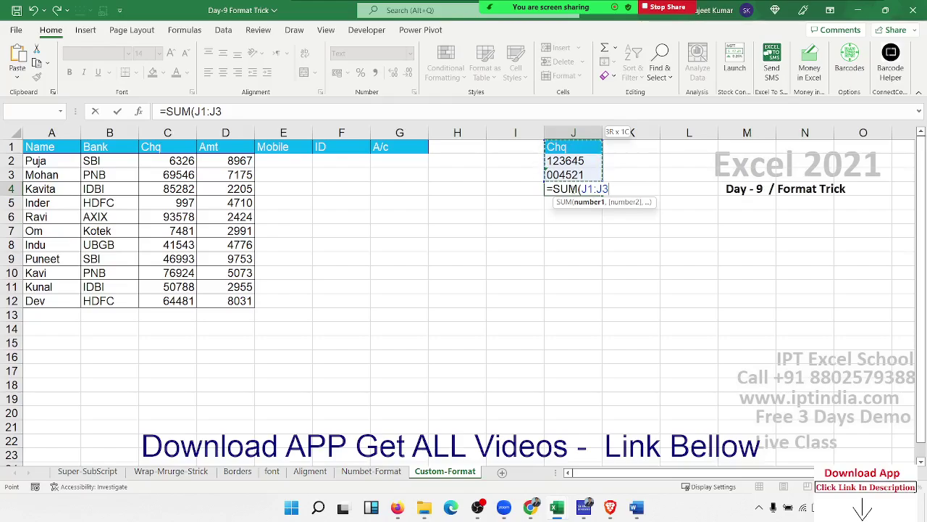
key(Return)
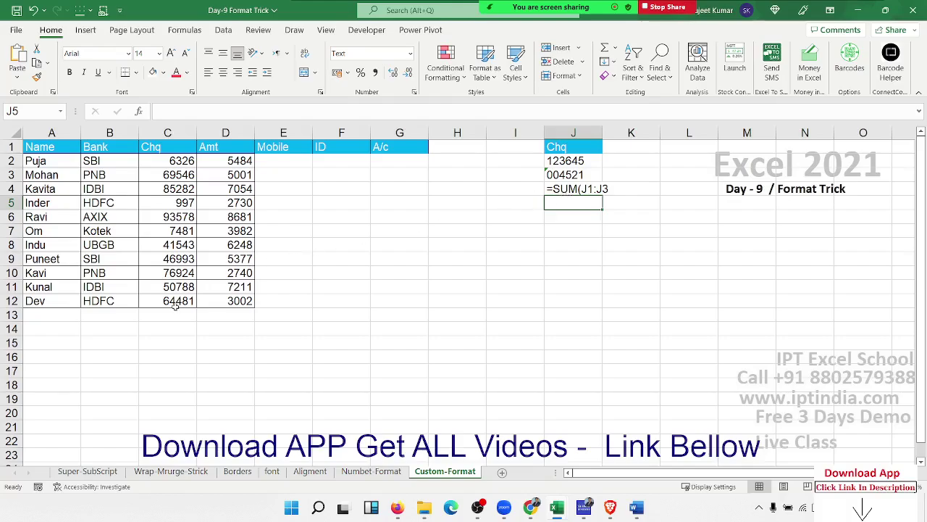
Apply the custom 000000 format to the cheque numbers in C2:C12
drag(176, 305, 190, 174)
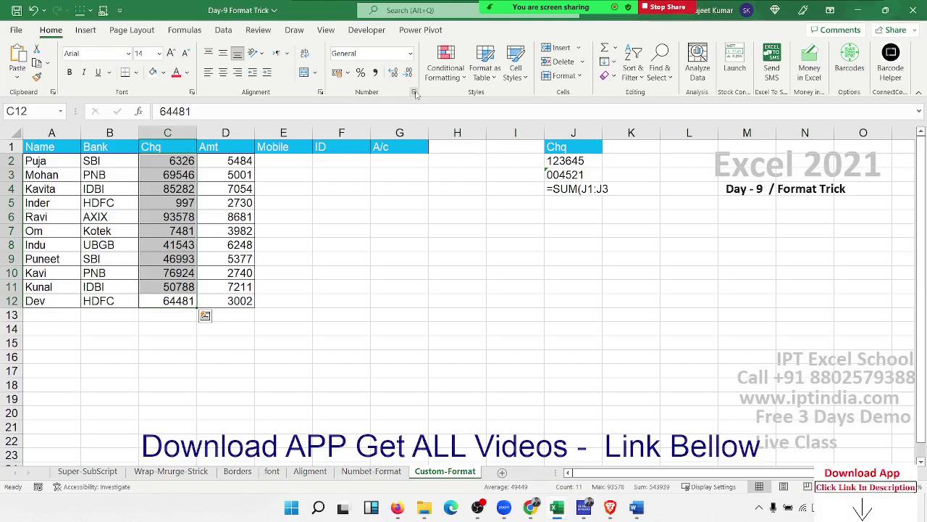
click(415, 93)
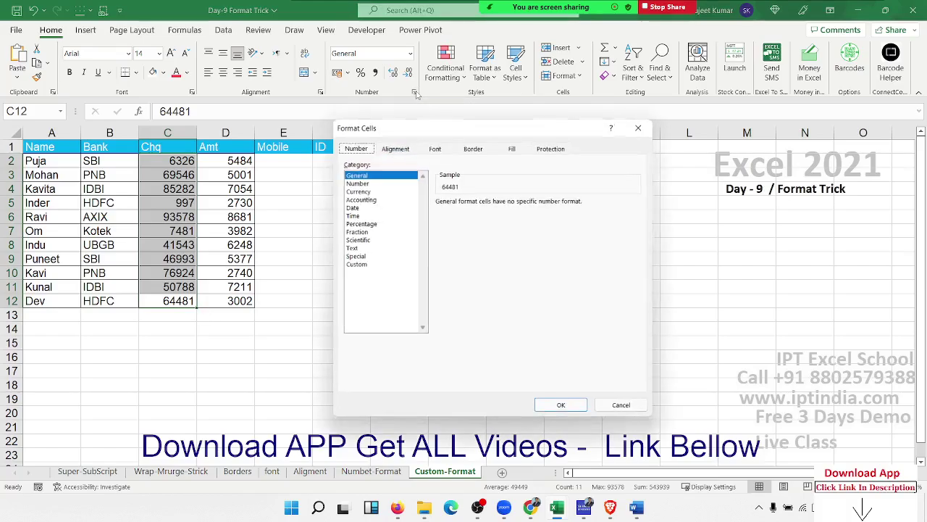
click(360, 265)
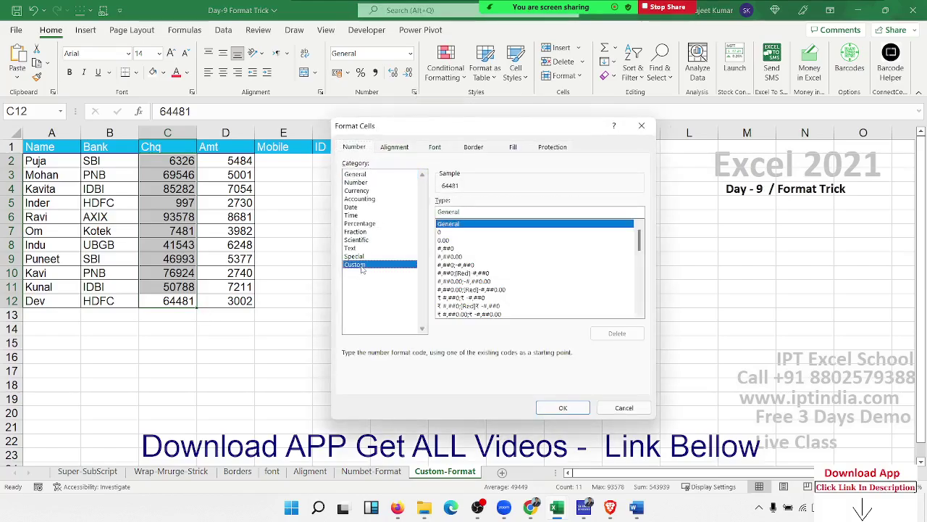
double_click(457, 212)
text(0)
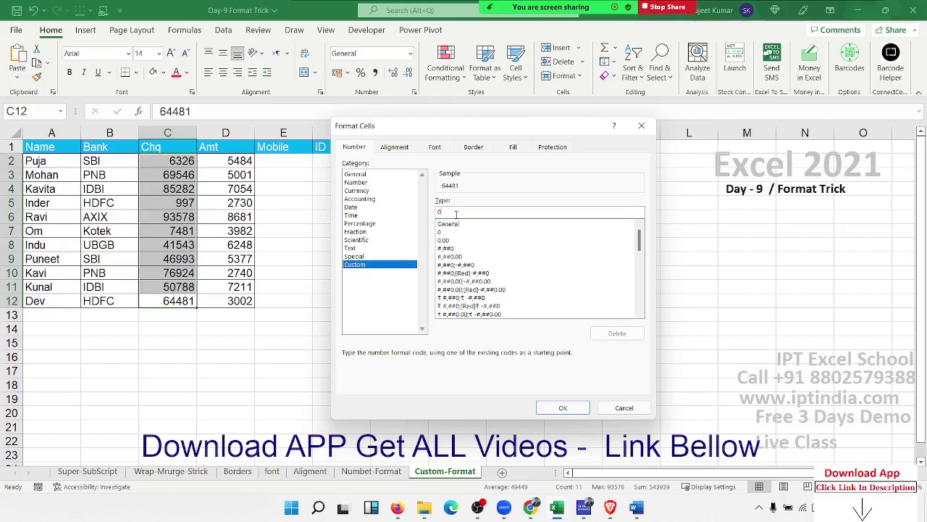
text(00)
text(0)
click(563, 407)
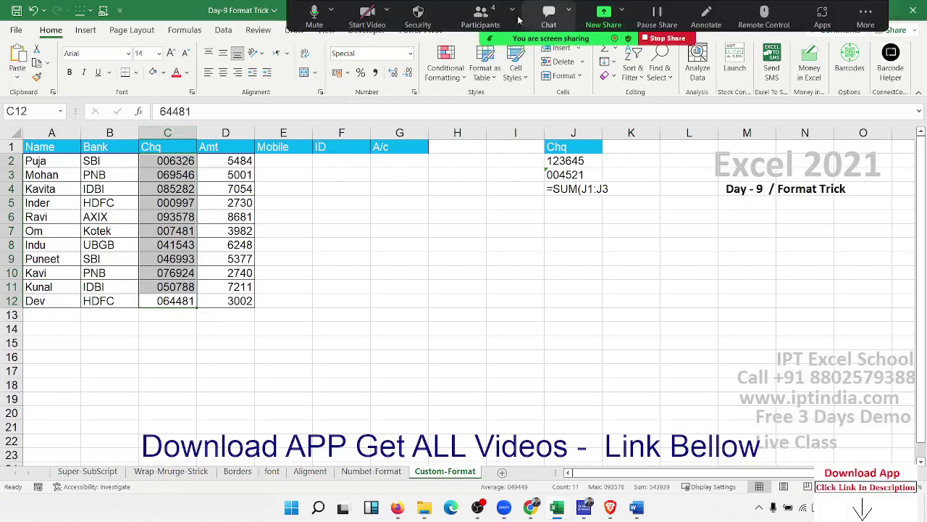
click(494, 19)
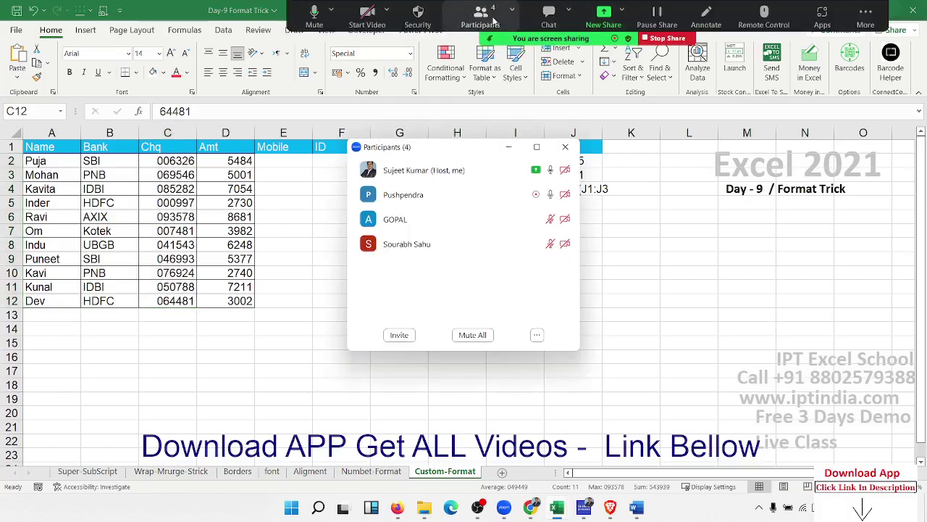
click(565, 219)
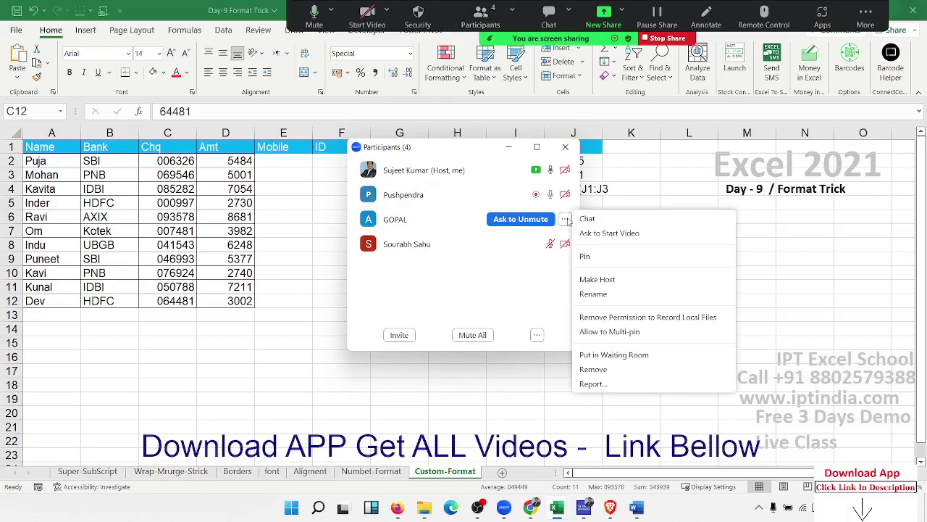
click(507, 299)
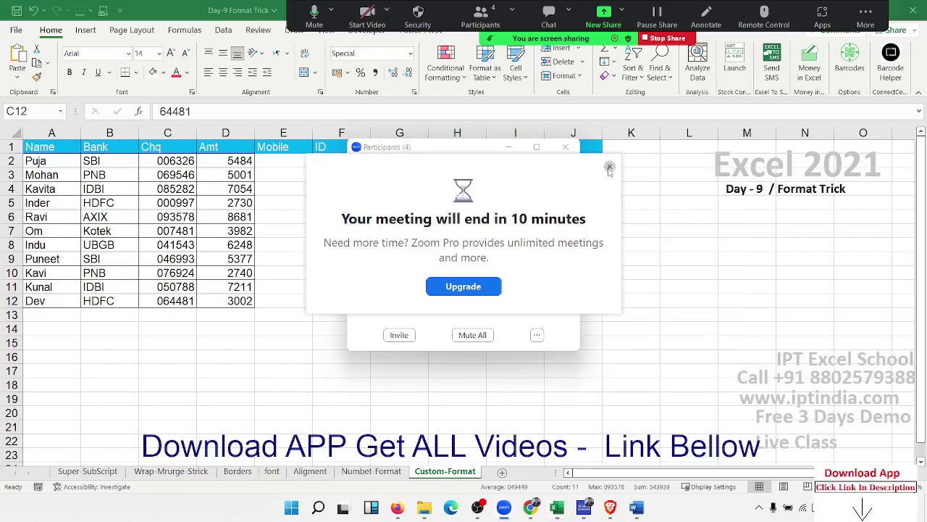
click(609, 168)
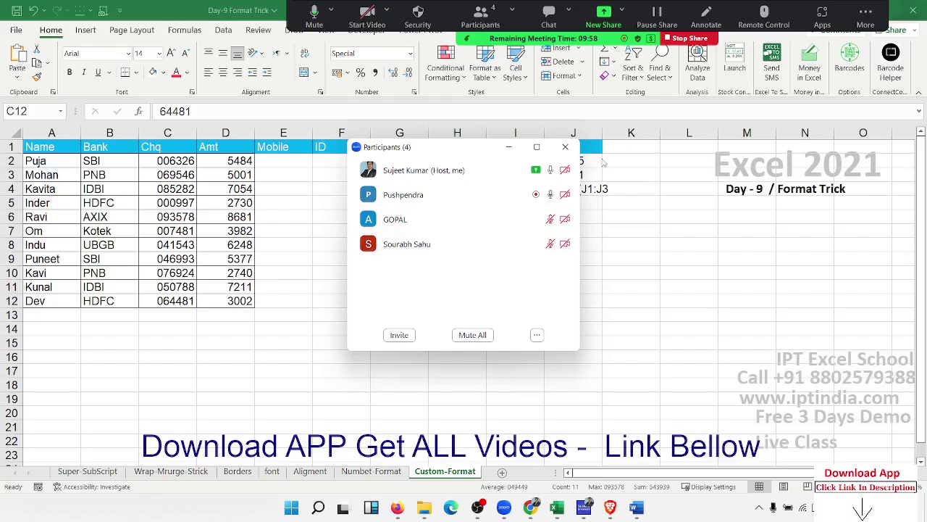
click(565, 146)
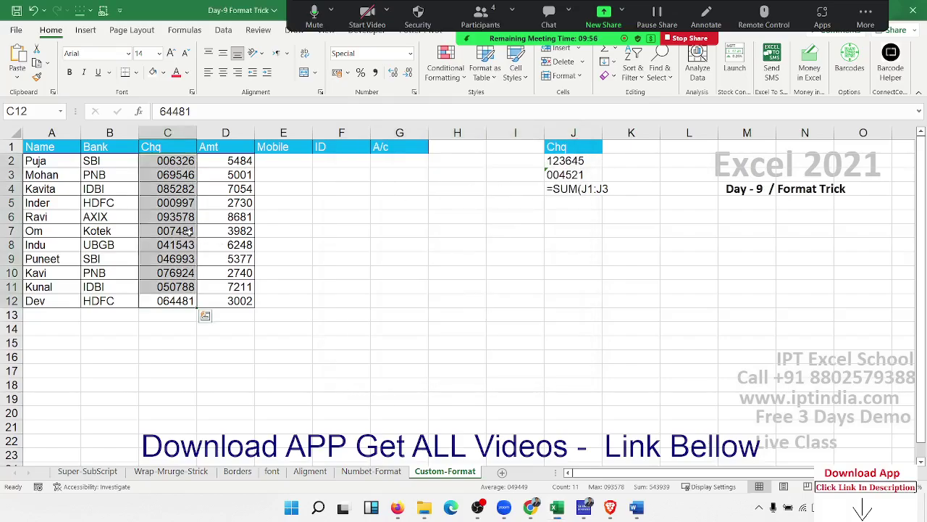
click(239, 301)
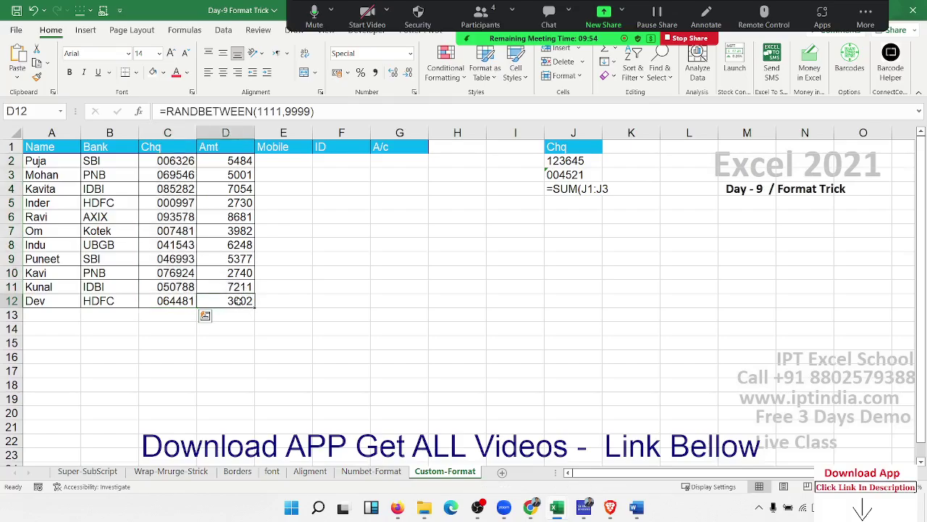
drag(239, 300, 229, 164)
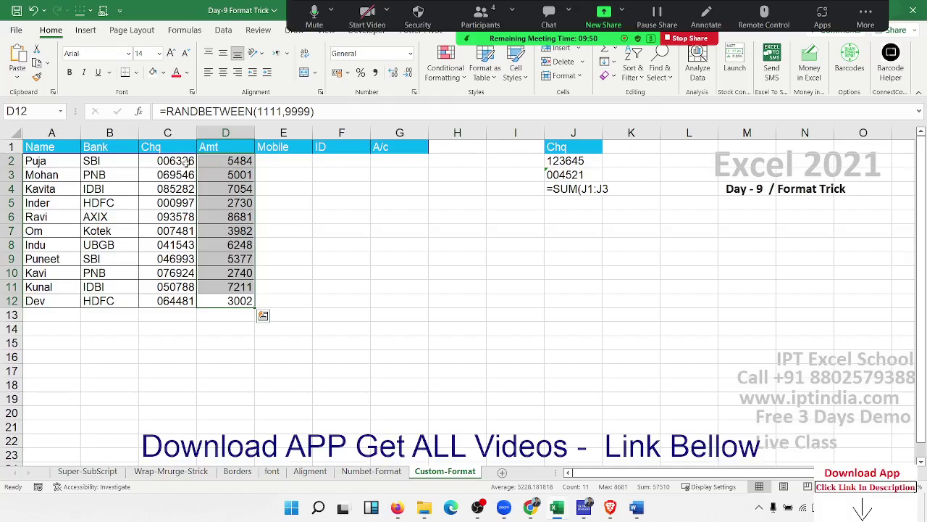
drag(185, 162, 187, 300)
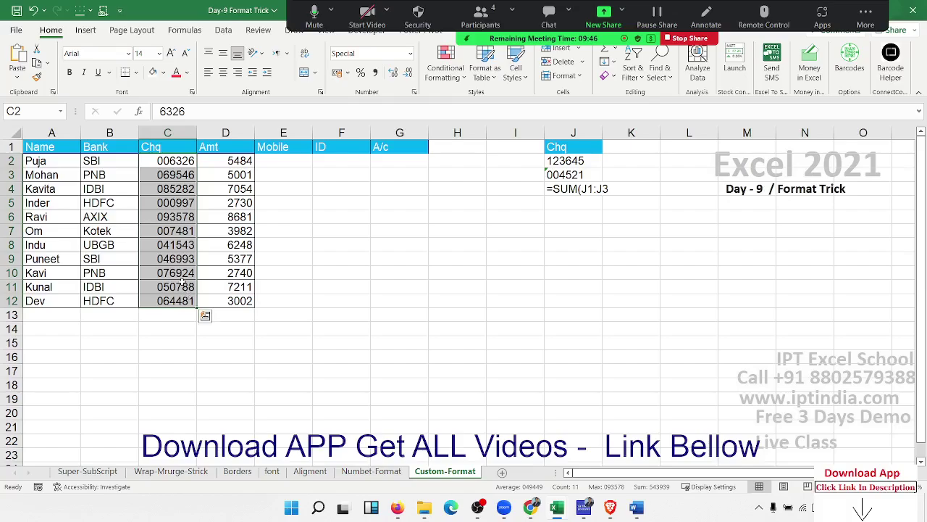
key(ctrl+q)
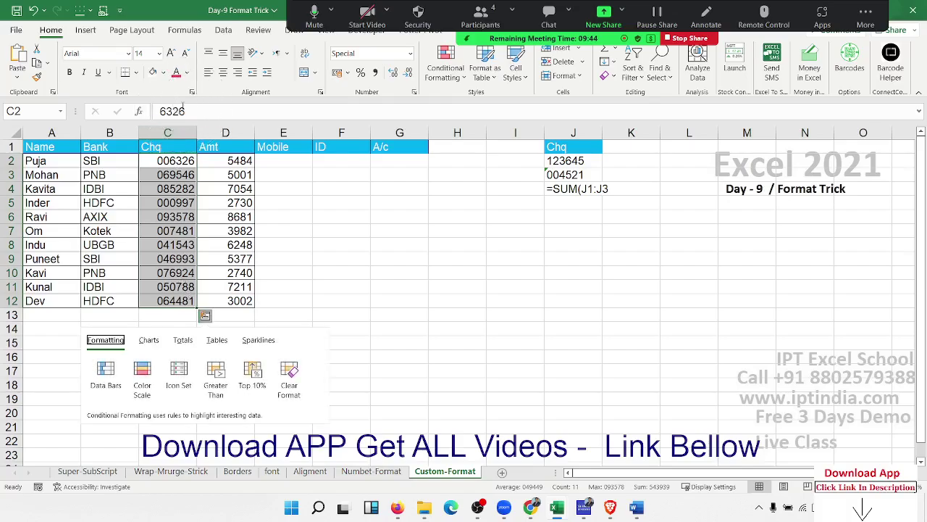
click(173, 164)
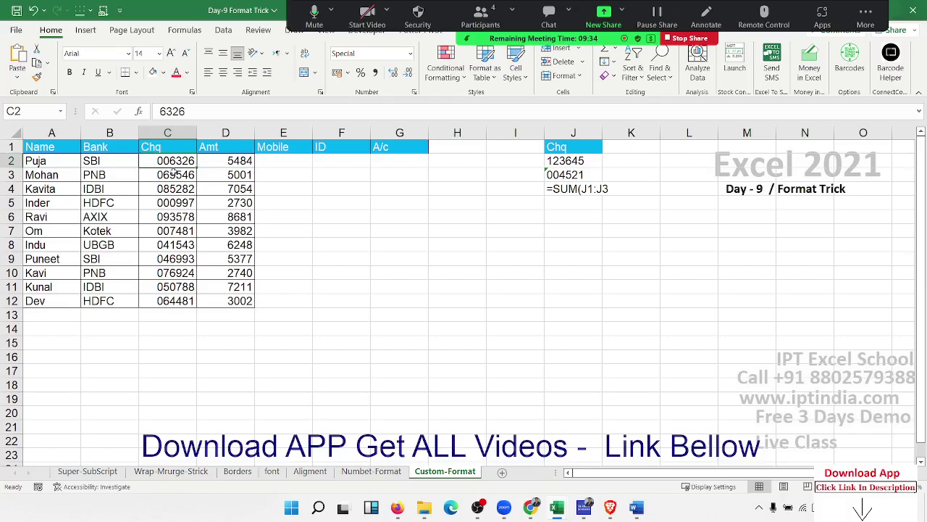
key(Right)
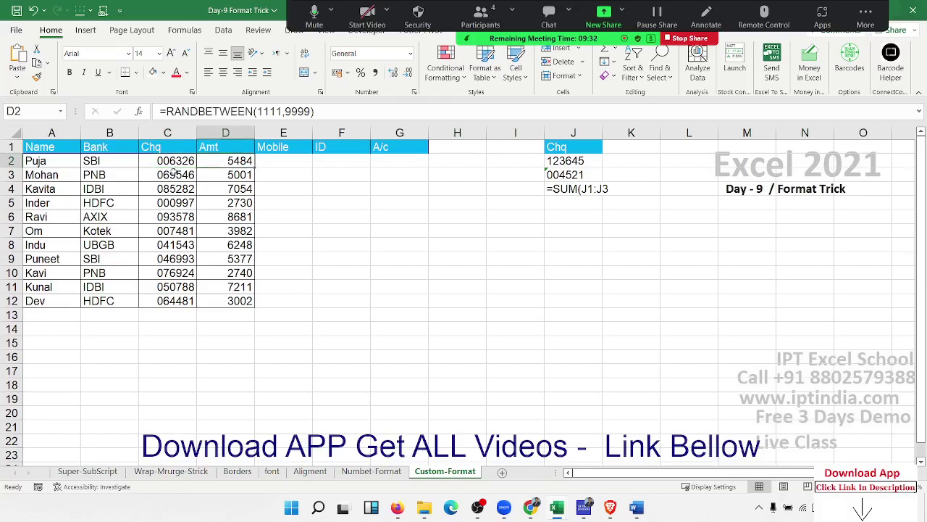
Enter the text 'MRP 500' in cell F12
click(355, 300)
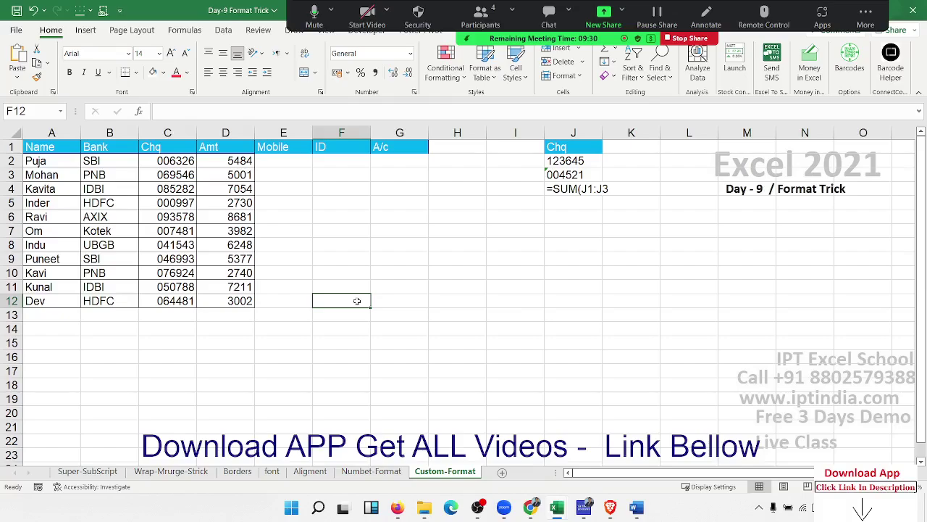
text(MRP)
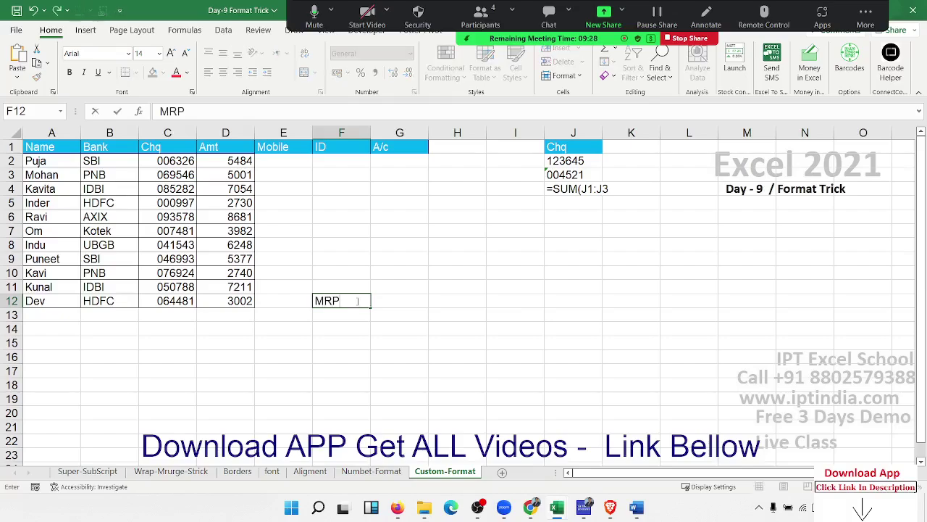
text(500)
key(Return)
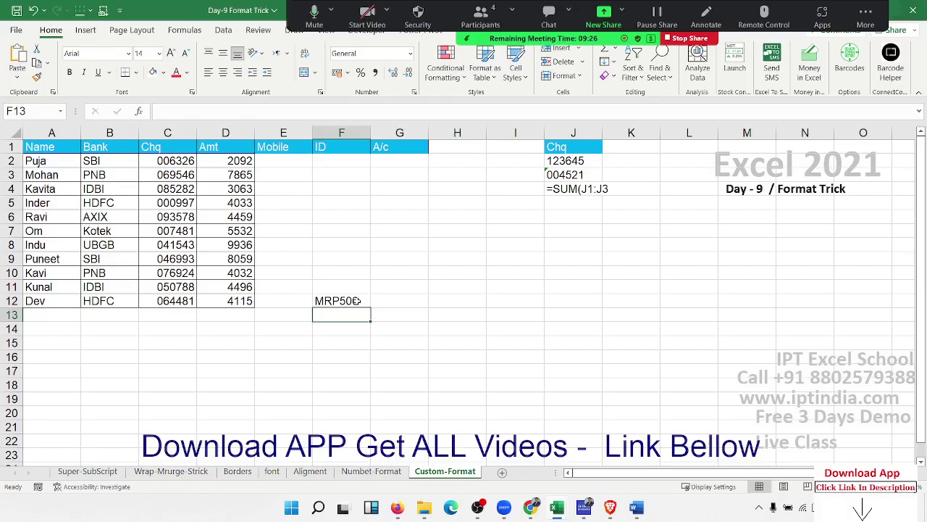
double_click(357, 301)
key(Left)
key(Left)
key(Left)
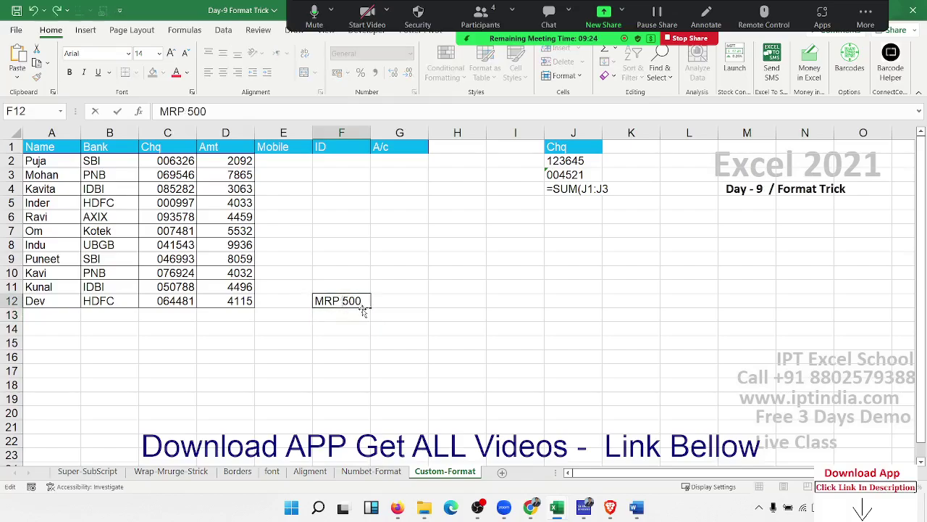
key(Return)
Enter =F12+20 in F13 to show that it returns #VALUE!
text(=F12+)
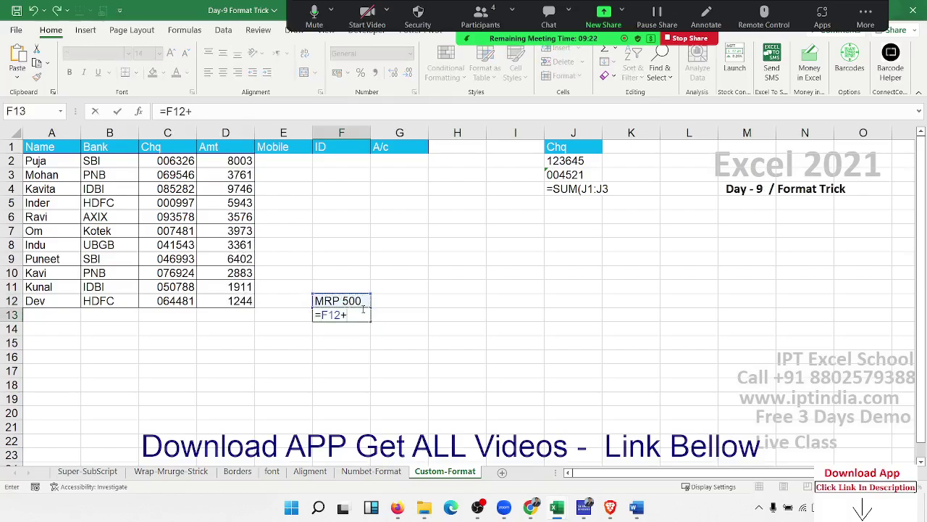
text(20)
key(Return)
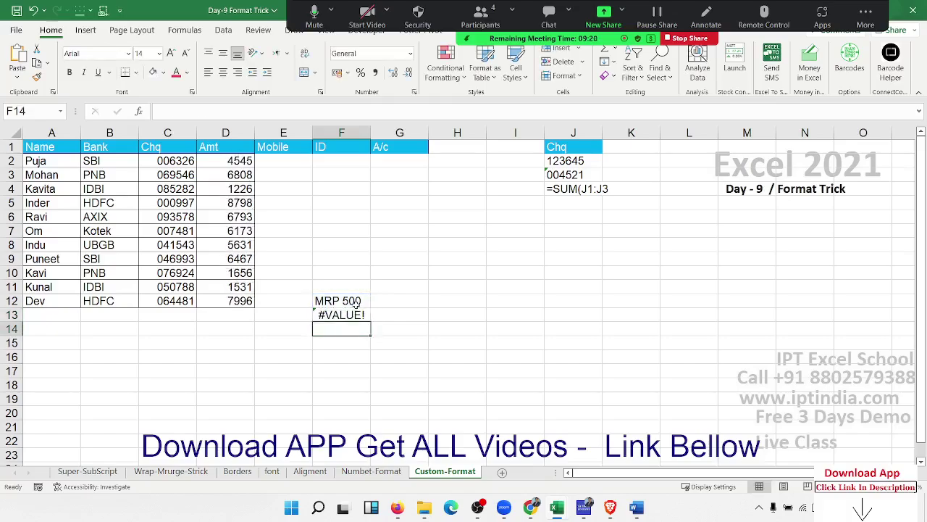
drag(234, 299, 225, 161)
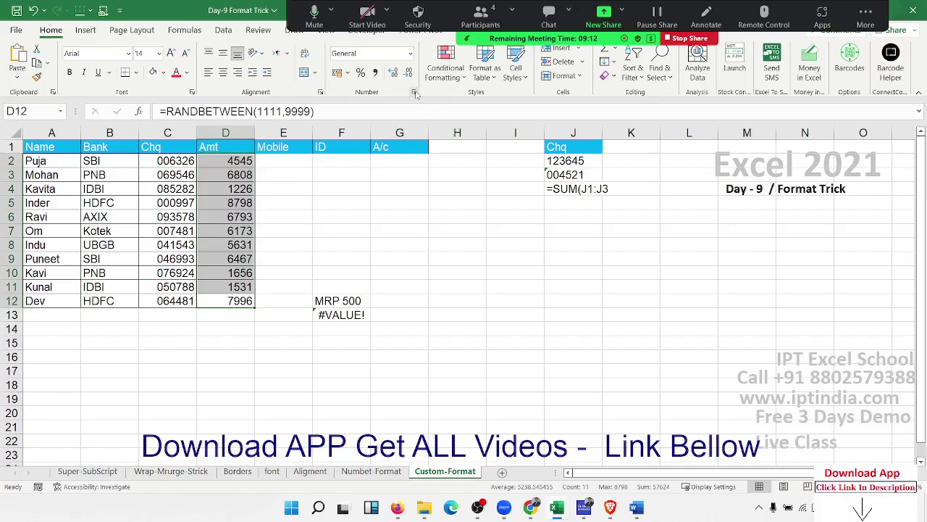
Apply the custom number format "MRP" 0 to the Amt values in D2:D12
click(415, 92)
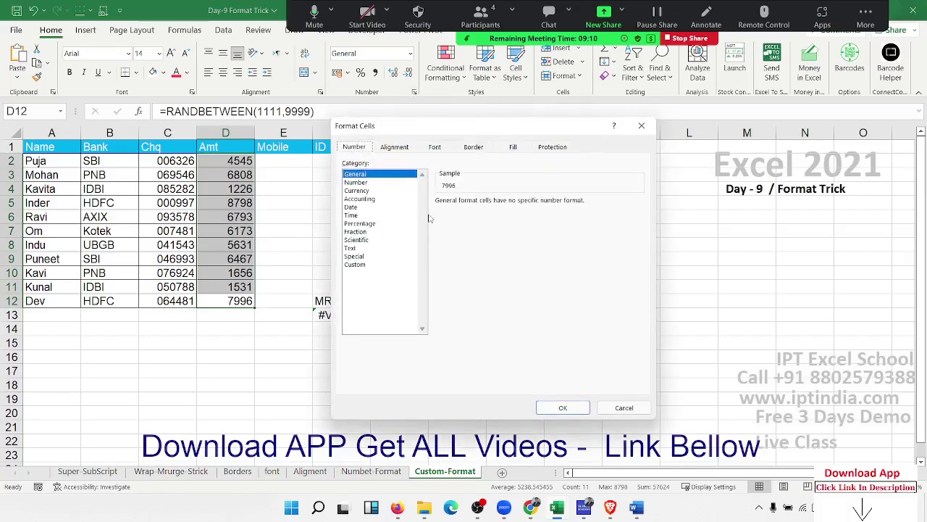
click(360, 264)
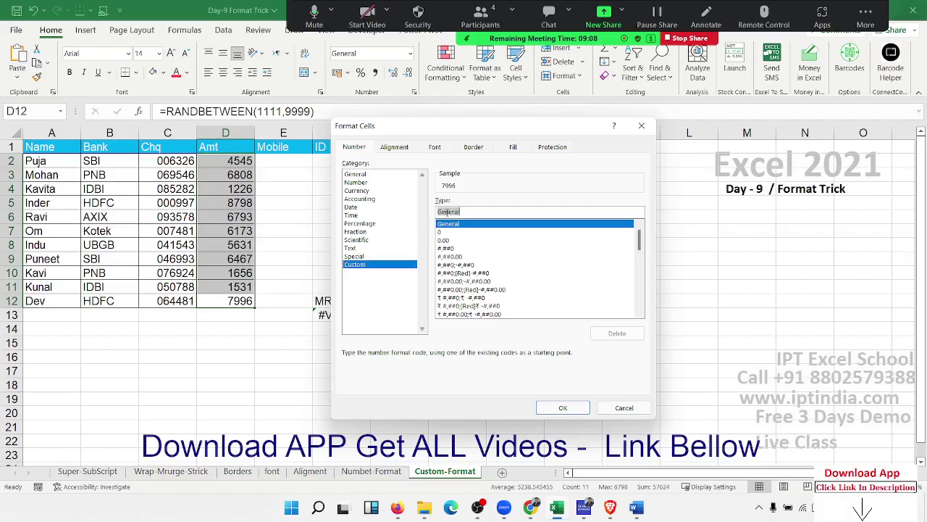
text(")
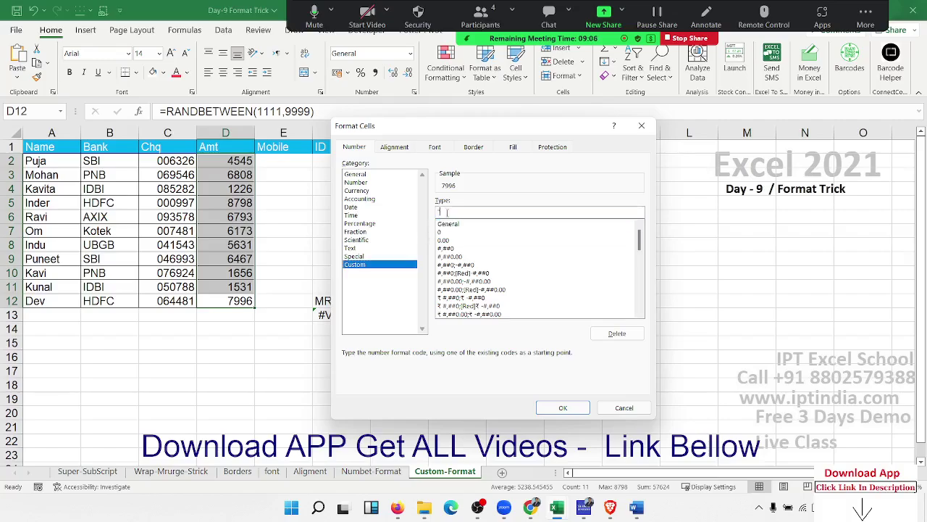
text(MRP)
text(" 0)
click(564, 408)
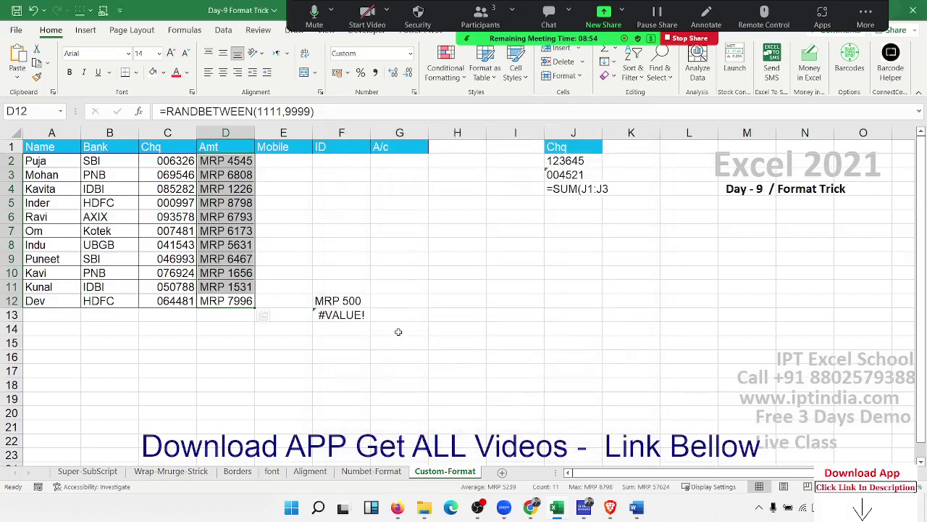
click(224, 314)
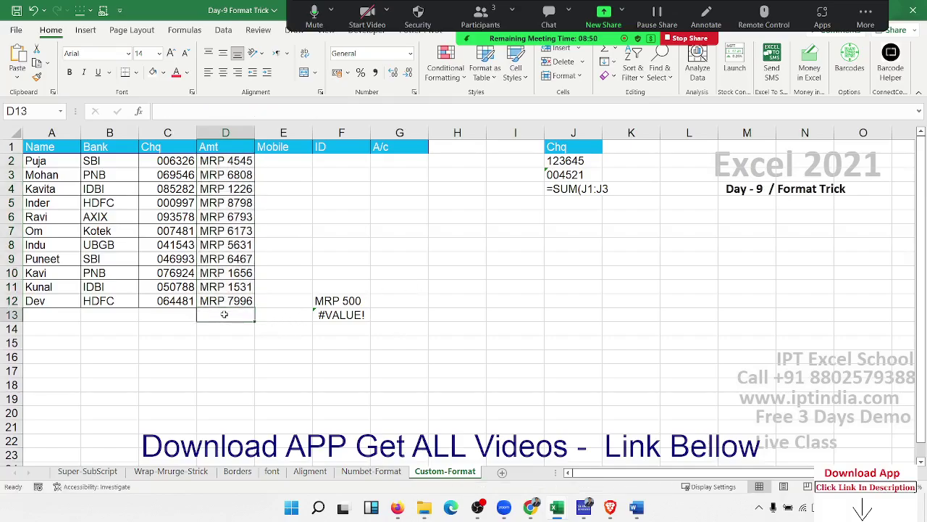
AutoSum D2:D12 into D13 and move the MRP 500 and #VALUE! cells to F15:F16
key(alt+equal)
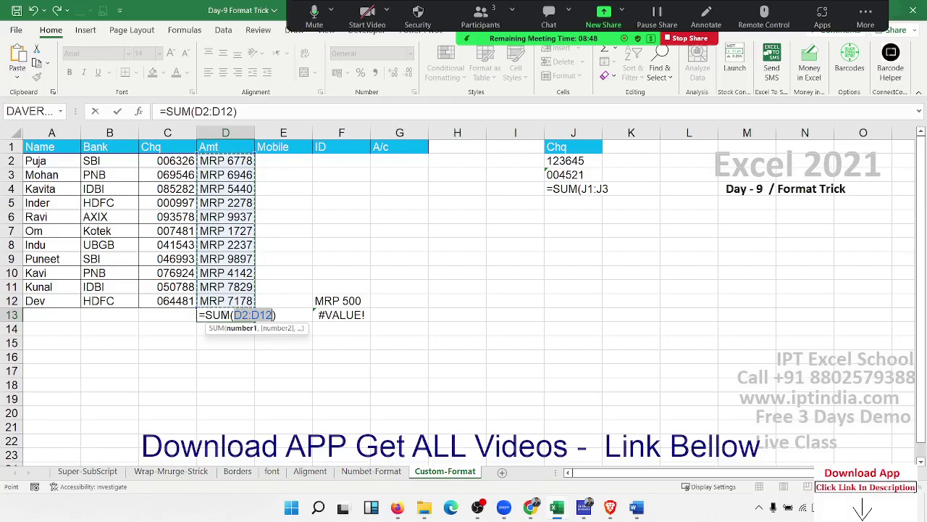
key(Return)
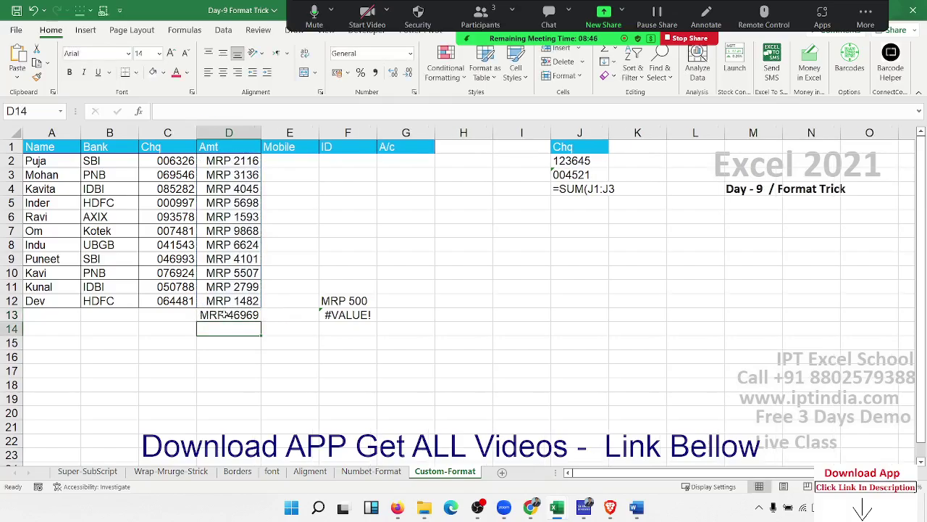
click(225, 316)
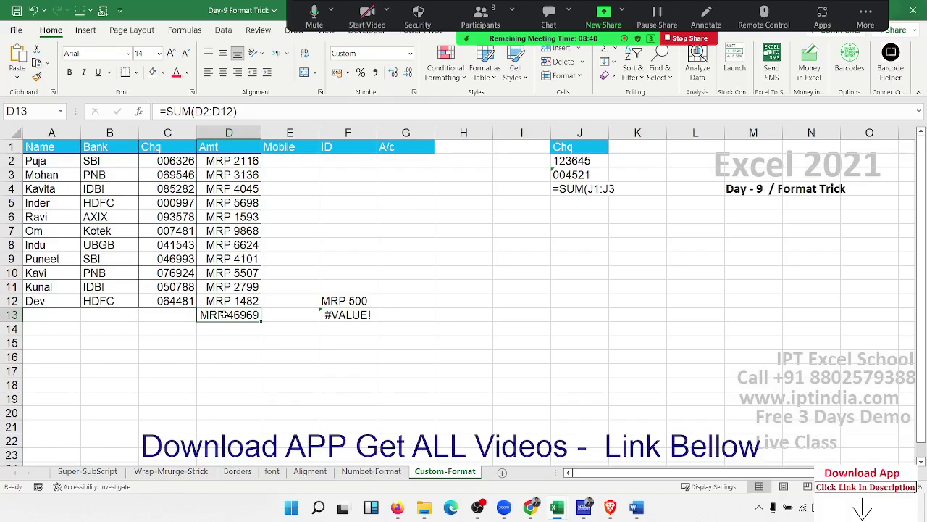
drag(338, 288, 343, 370)
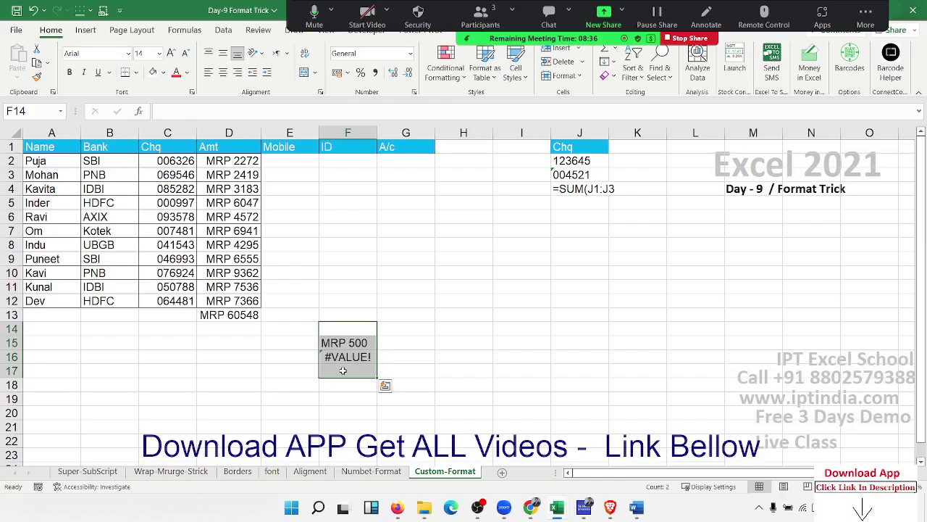
click(285, 164)
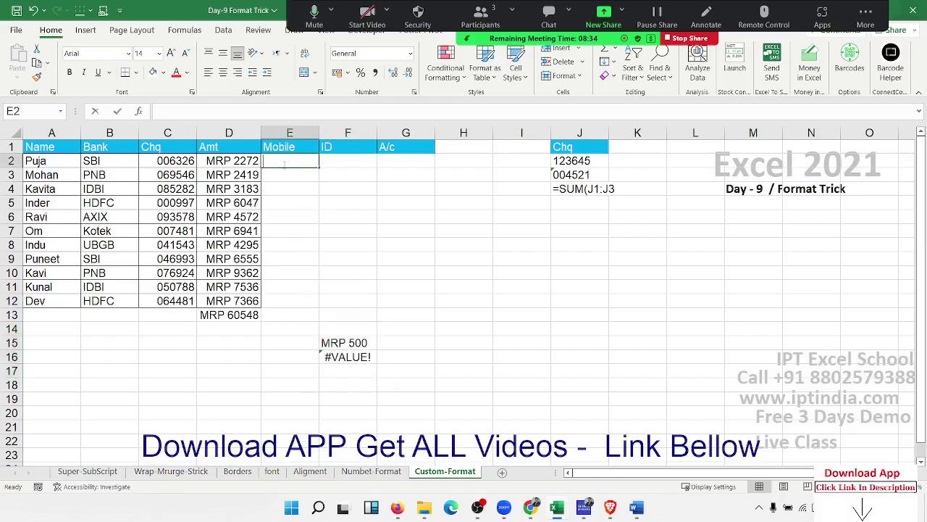
Give the Mobile cells E2:E12 the custom number format +91 0
text(+91)
key(Escape)
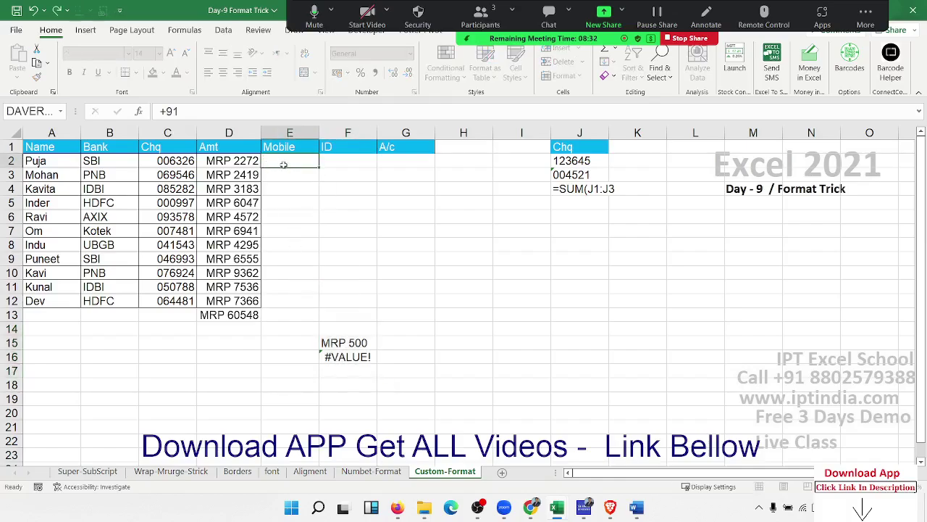
drag(285, 165, 288, 301)
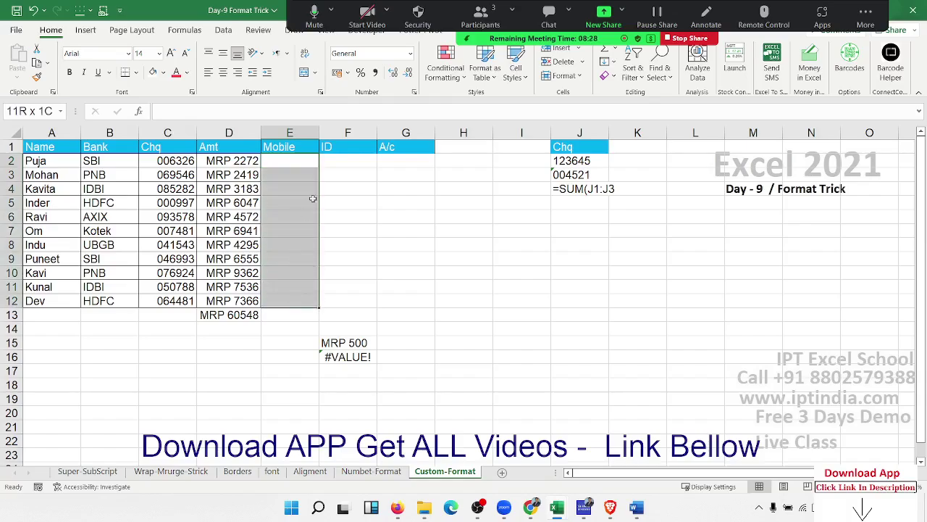
click(414, 92)
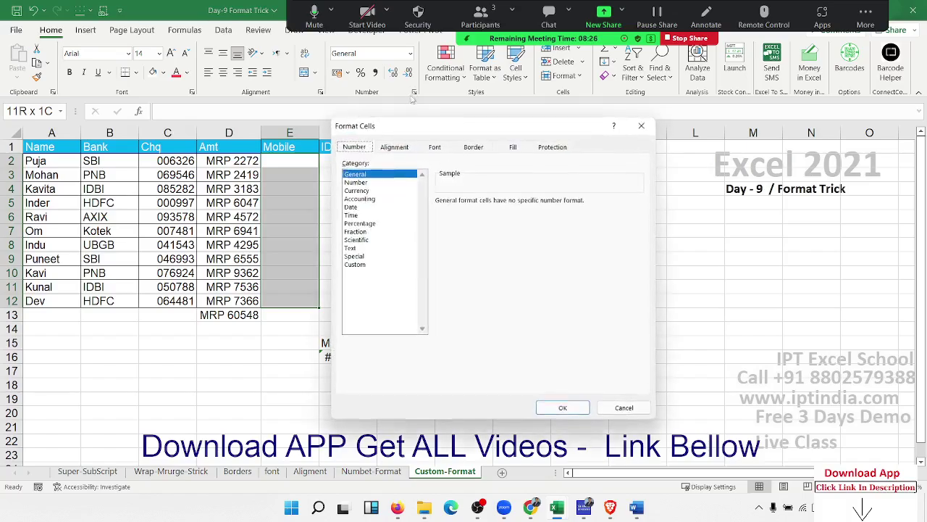
click(360, 264)
double_click(457, 211)
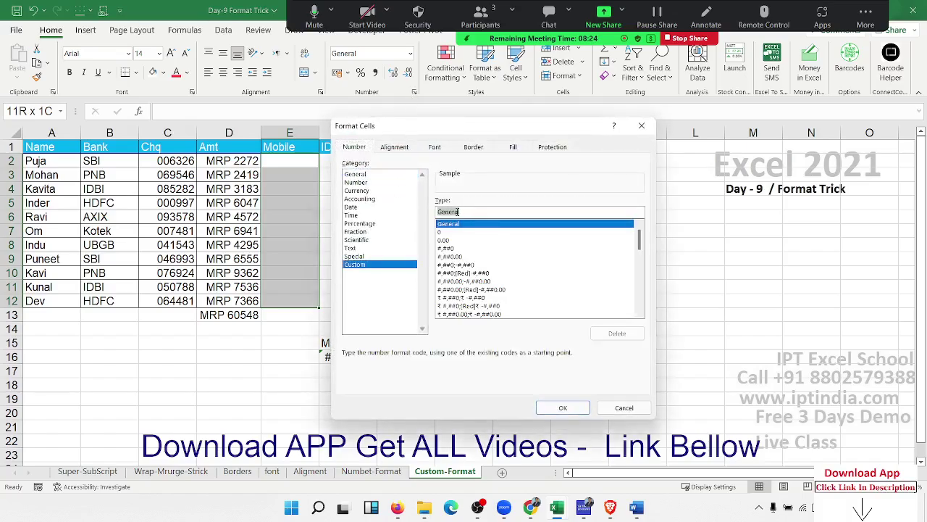
text(+91)
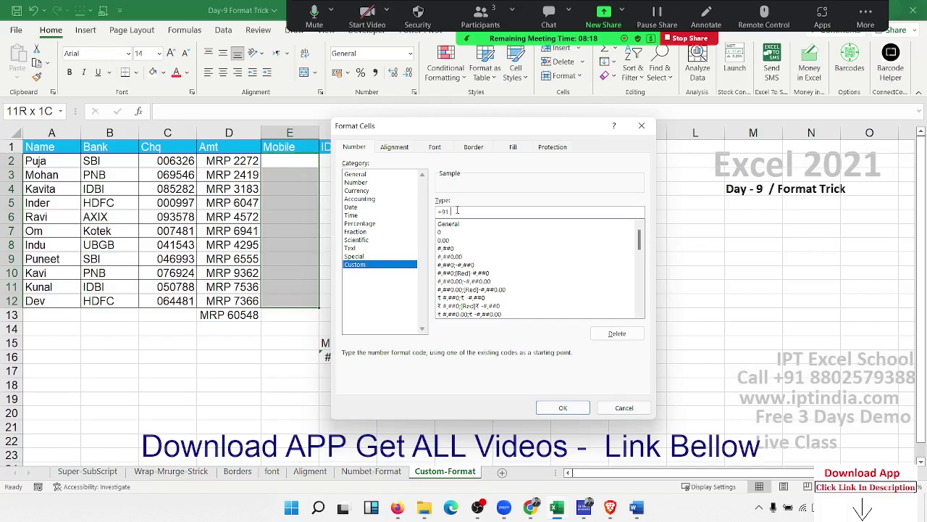
text(0)
key(Return)
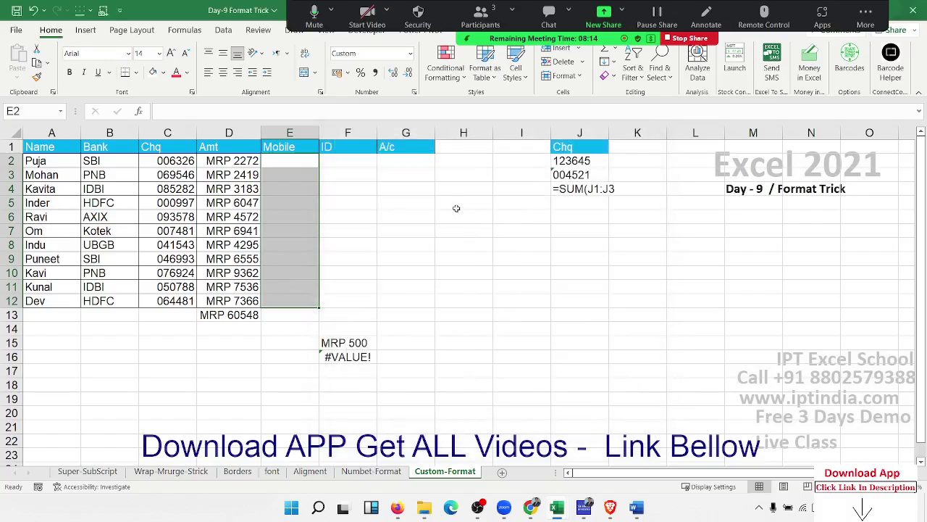
Enter a ten-digit mobile number in E2 so it displays with the +91 prefix
key(Up)
key(Down)
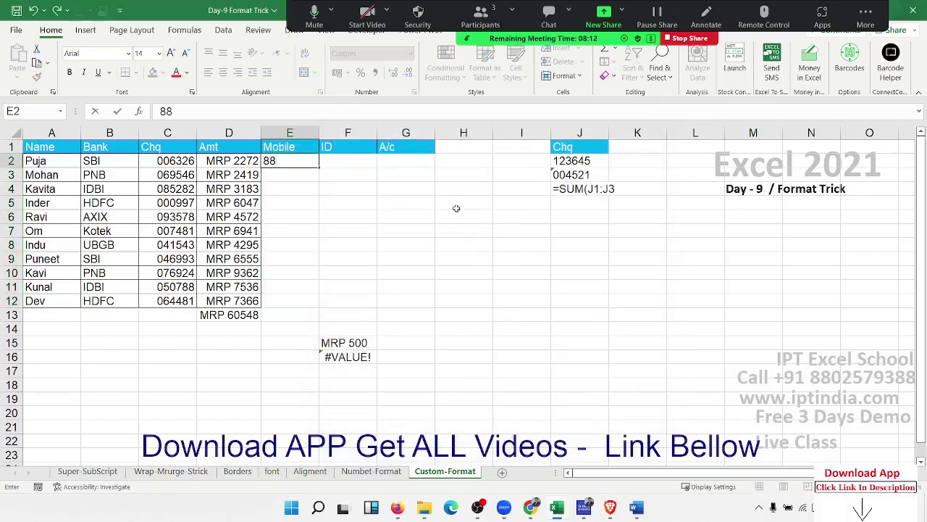
key(Return)
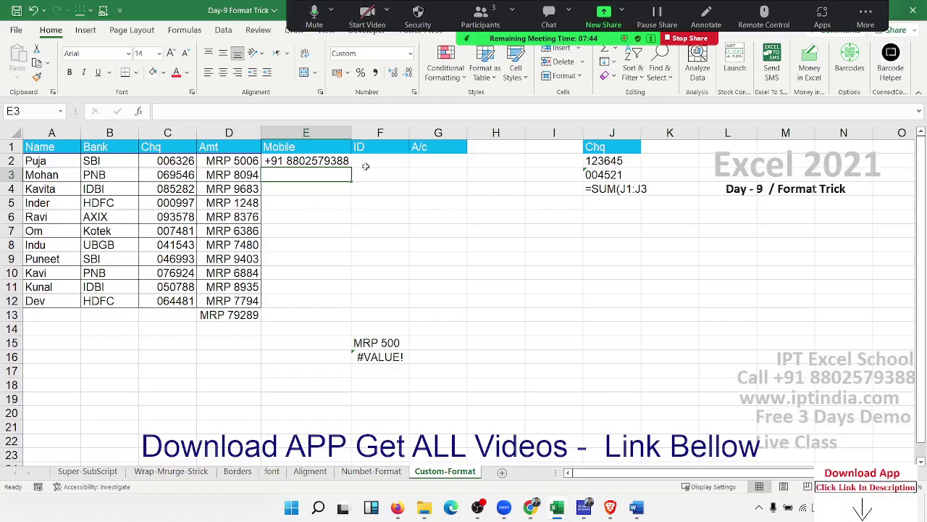
drag(366, 161, 368, 299)
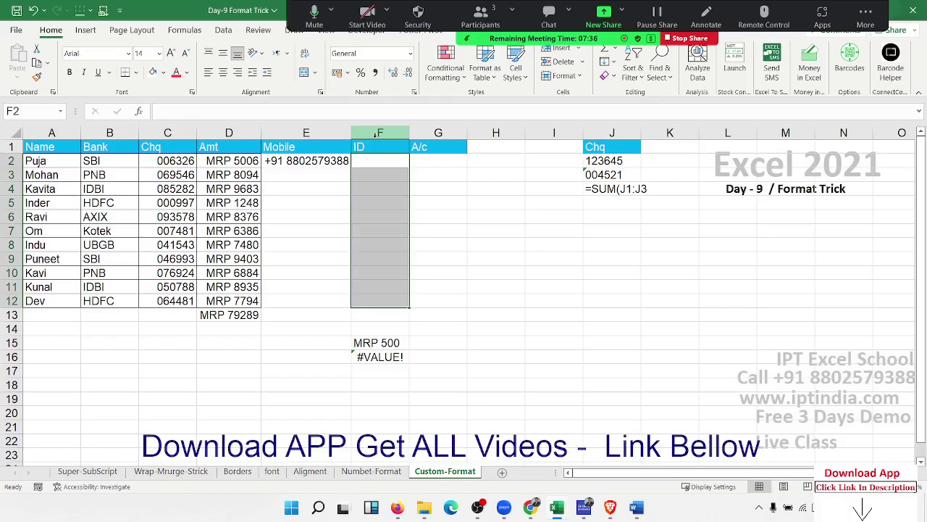
Apply the custom format 000 - 000 - 000 to the ID cells F2:F12
click(414, 92)
drag(432, 124, 552, 132)
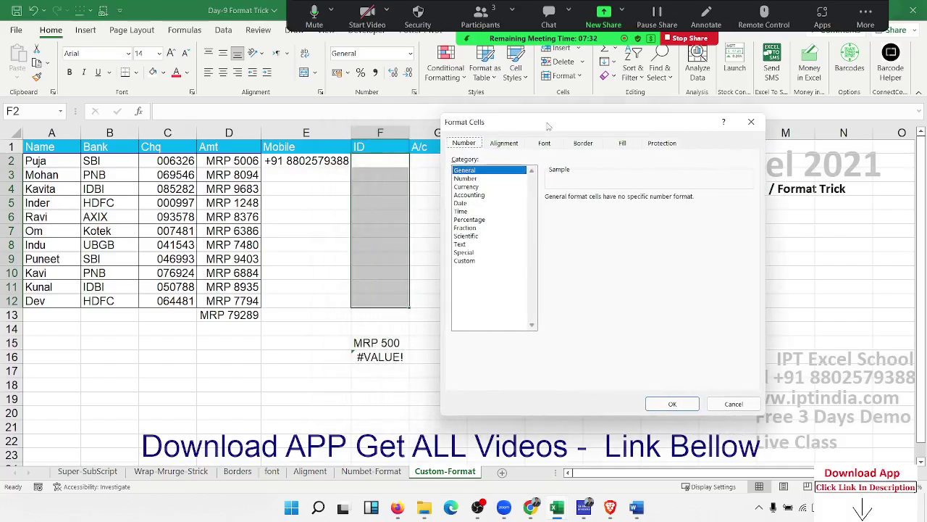
click(465, 261)
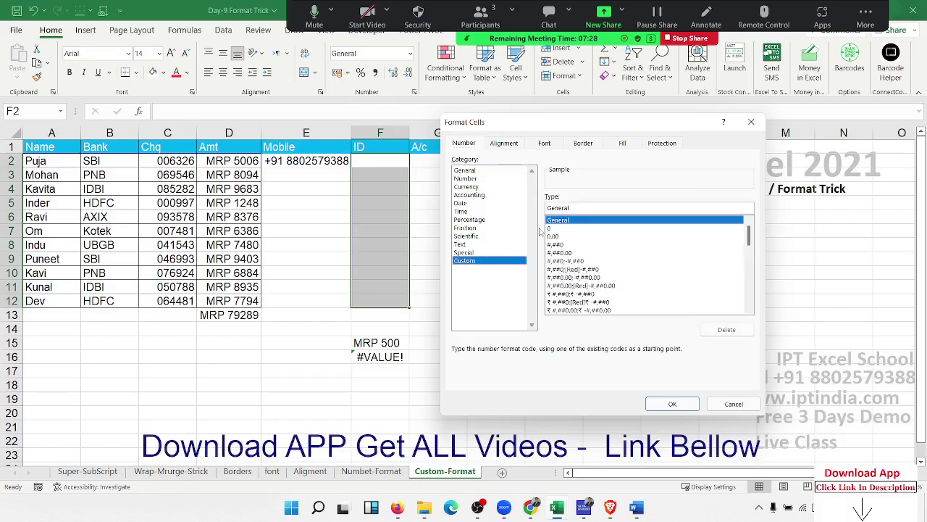
click(570, 208)
key(BackSpace)
key(BackSpace)
key(BackSpace)
text(000 )
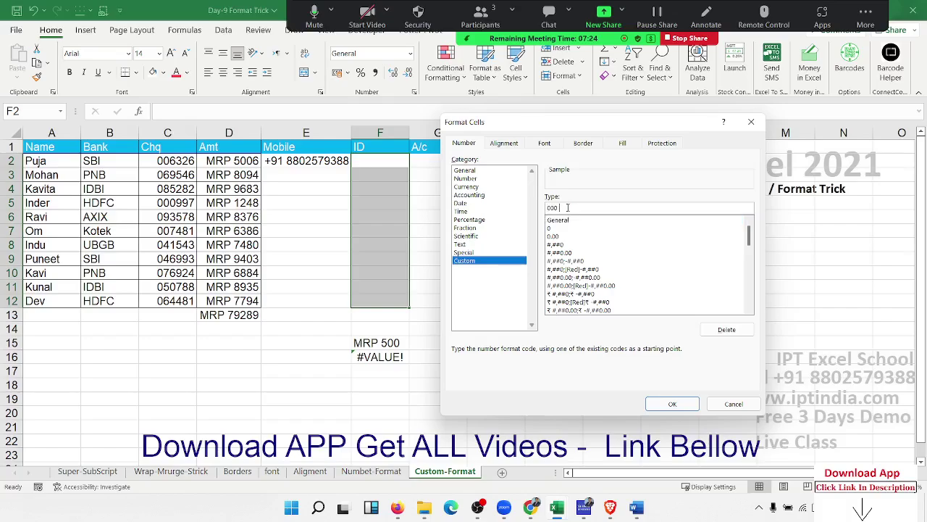
text(000 -)
text( 000 - 000)
click(673, 404)
Enter a nine-digit ID in F2 so it shows in dash-separated groups, and widen column G
click(361, 162)
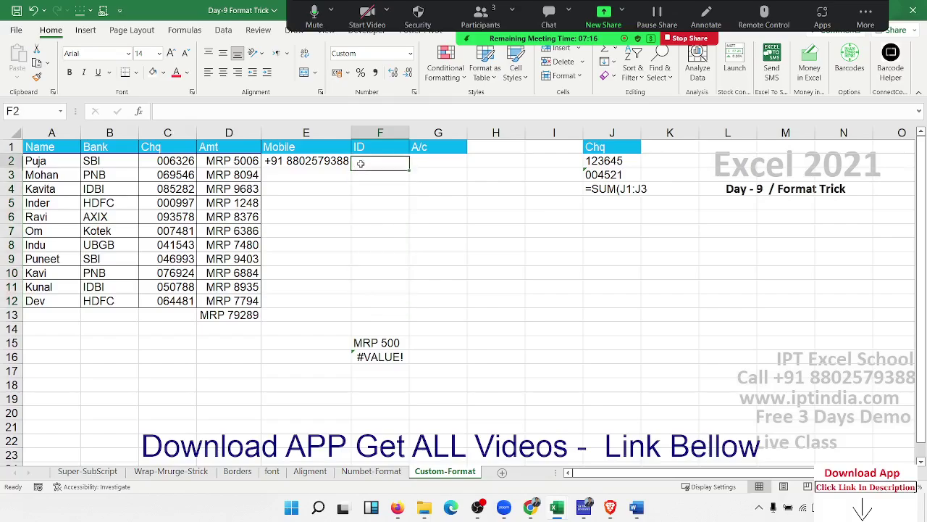
text(4563)
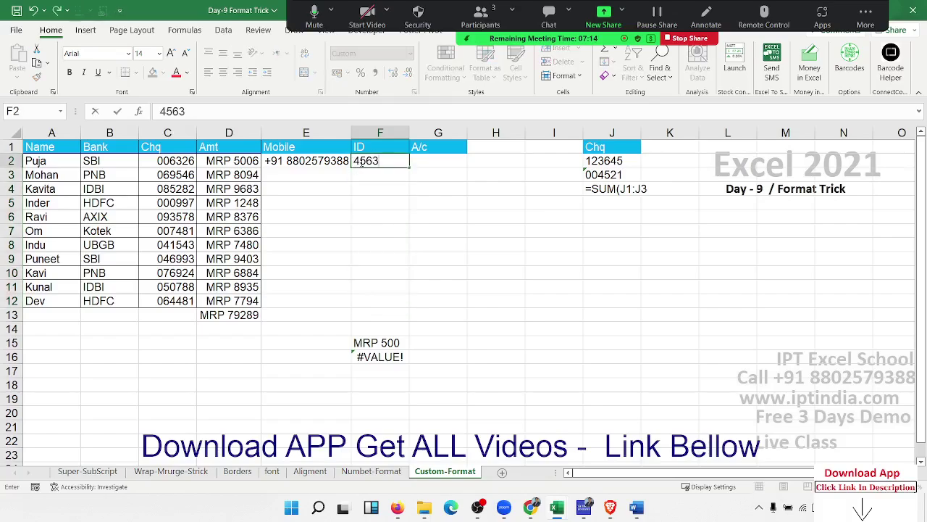
text(698852)
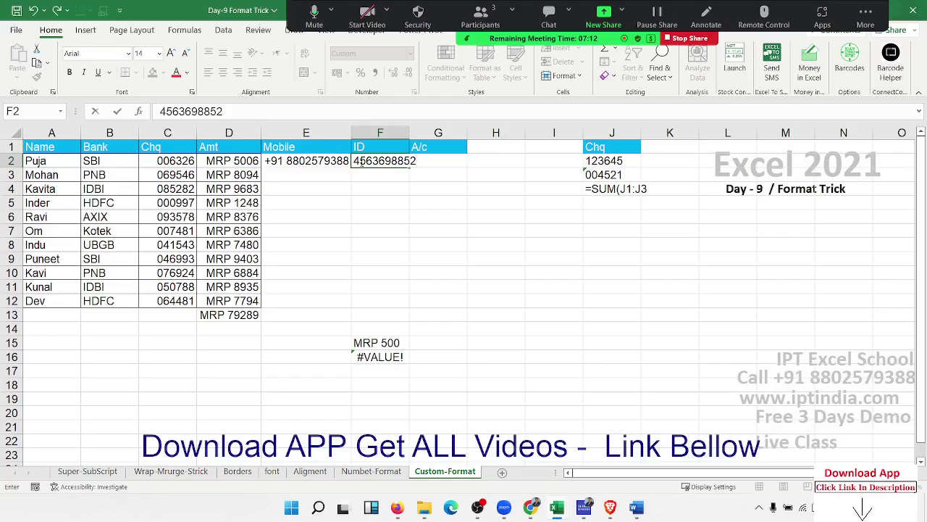
key(ctrl+Return)
double_click(360, 161)
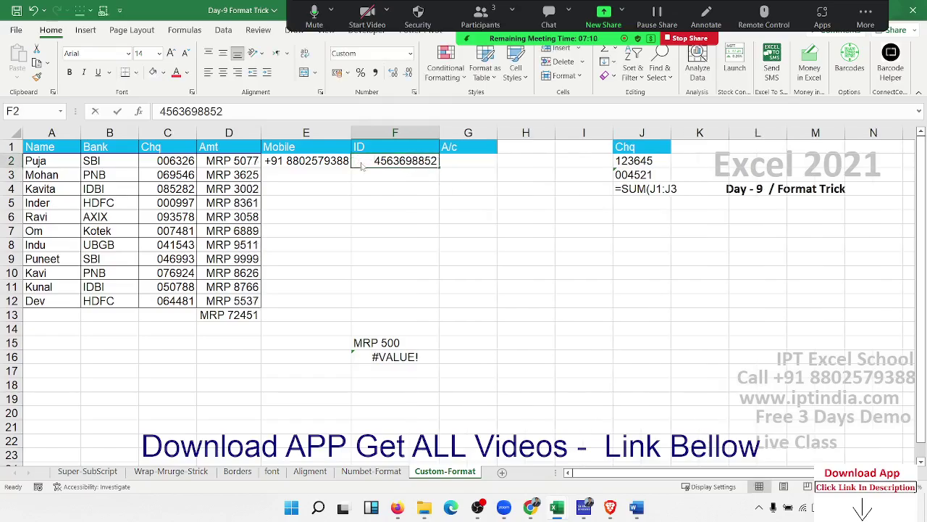
key(Delete)
key(Return)
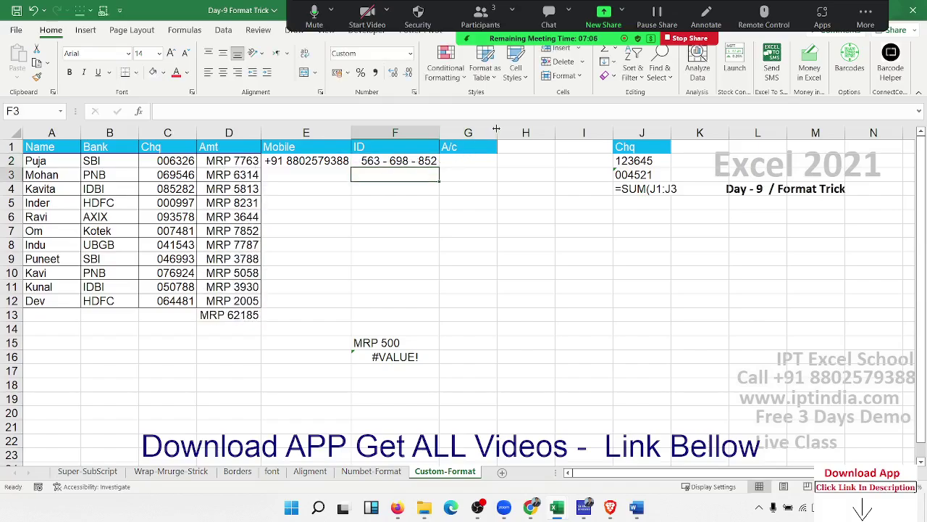
drag(497, 132, 530, 129)
Enter a 12-digit account number in G2
click(486, 160)
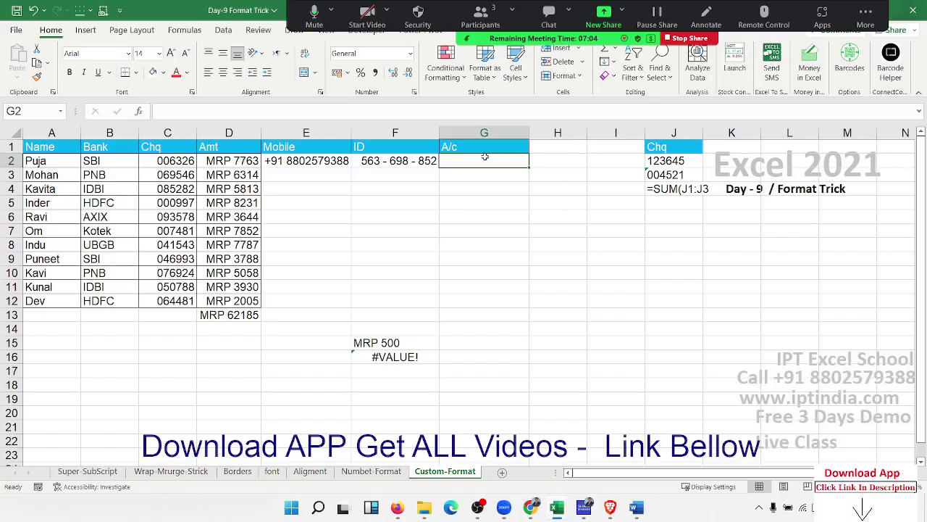
text(123456789)
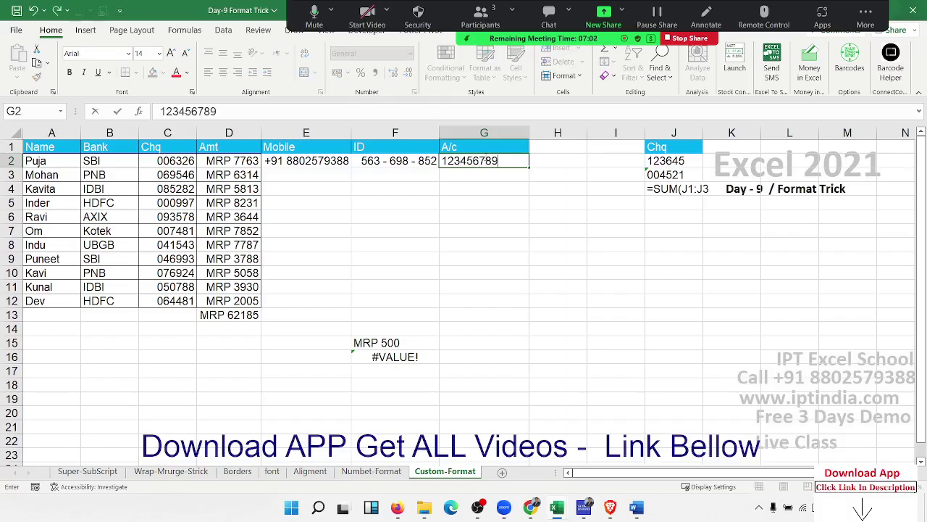
text(31)
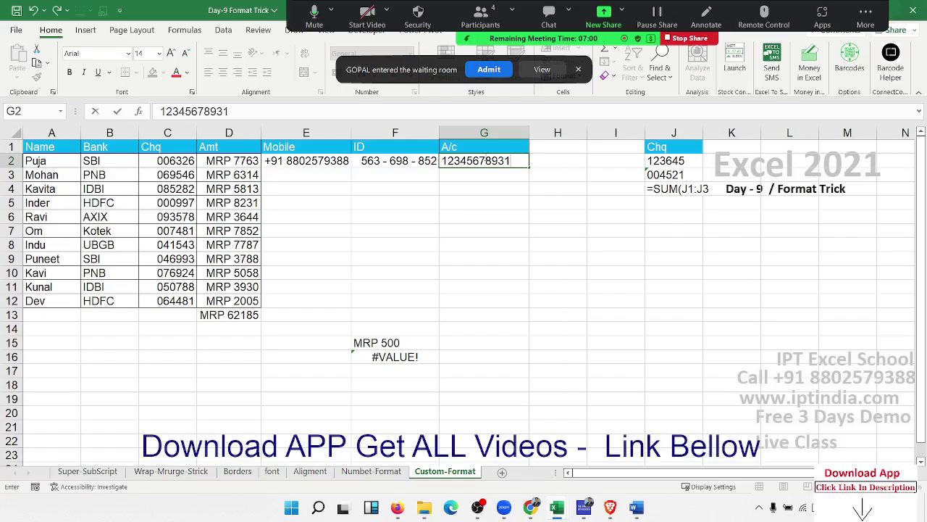
key(Return)
click(486, 159)
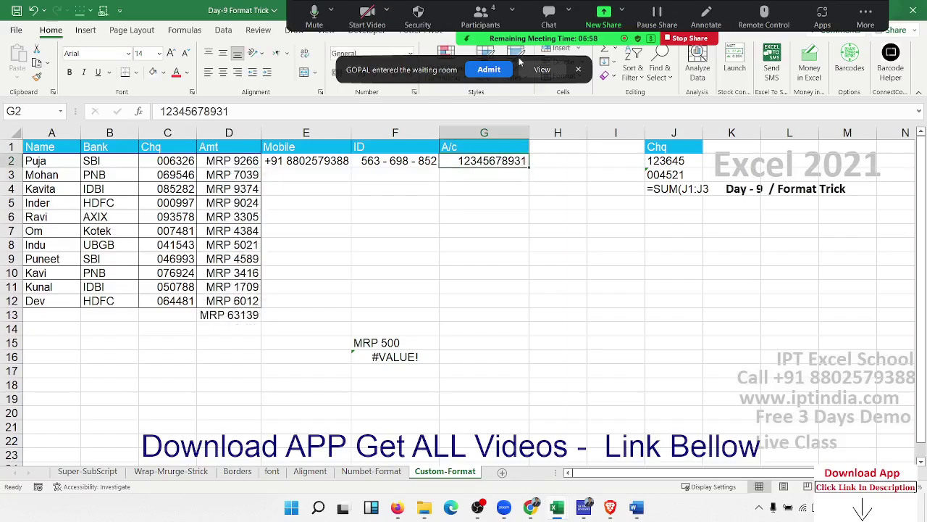
double_click(526, 161)
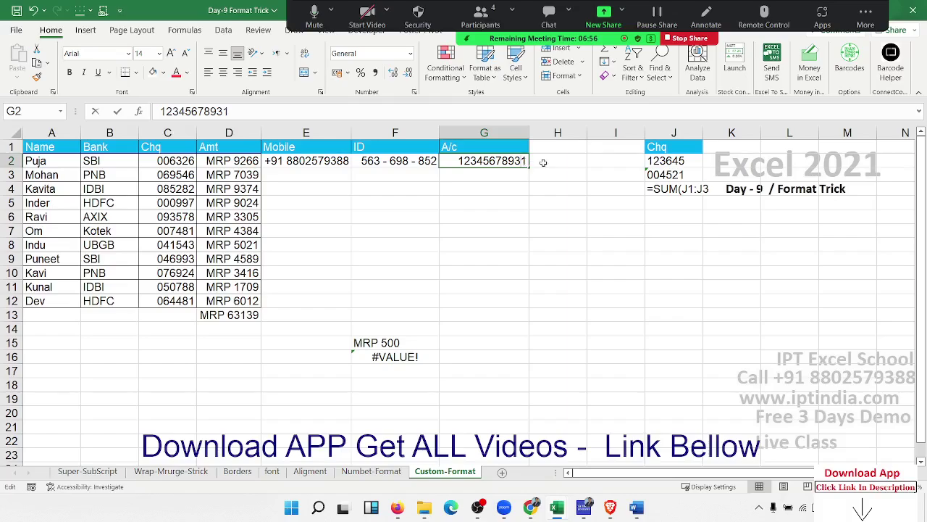
text(3)
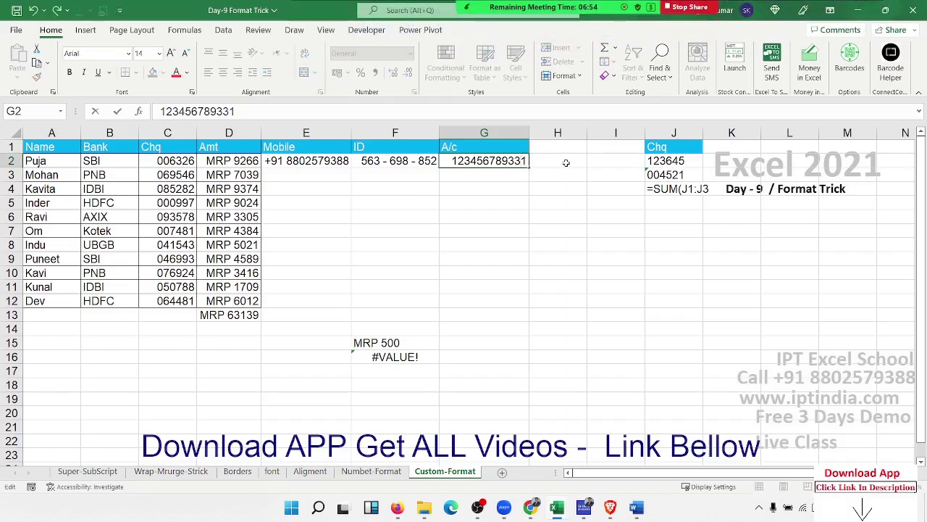
key(Return)
key(Up)
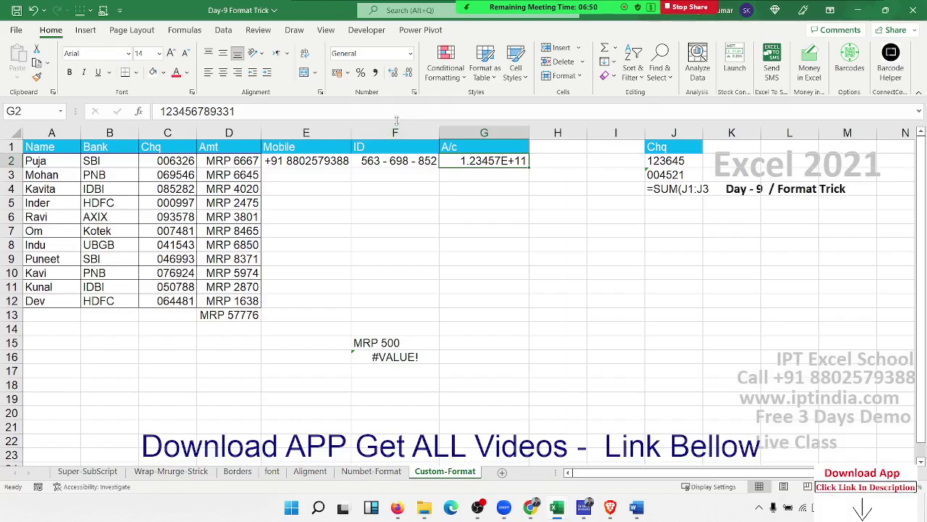
Apply the custom format 0 to G2 so all twelve digits show instead of scientific notation
key(ctrl+1)
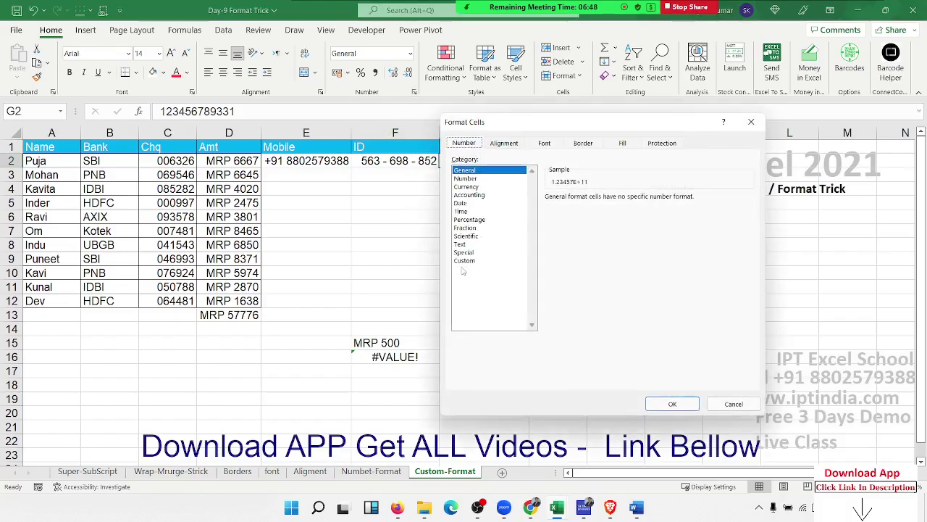
click(464, 261)
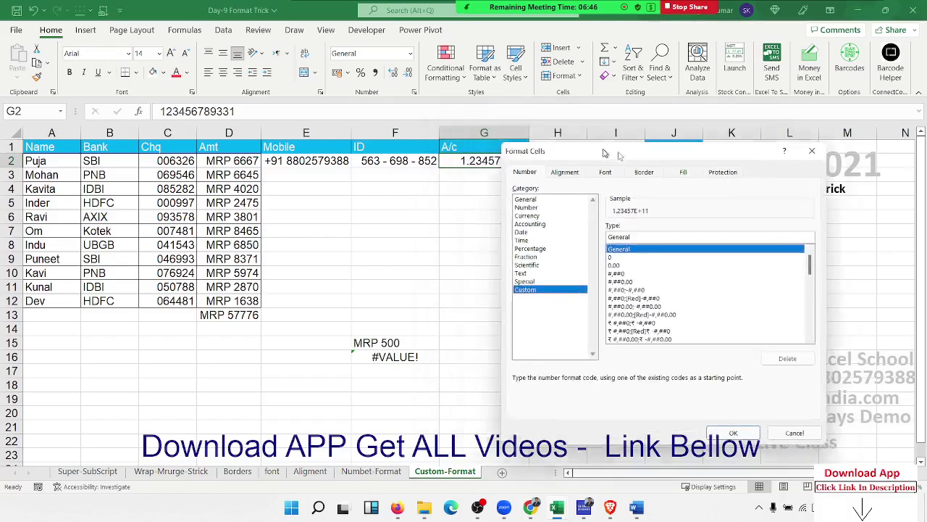
drag(542, 120, 680, 123)
double_click(701, 211)
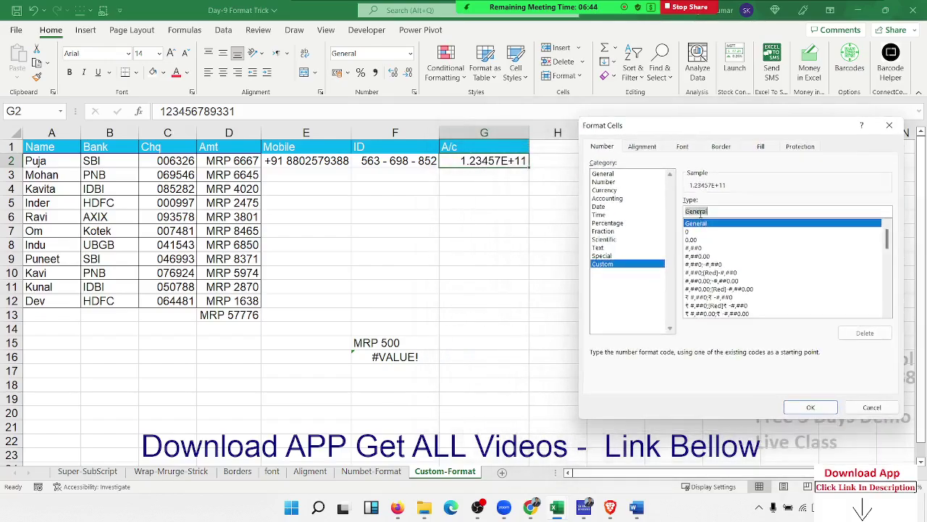
text(0)
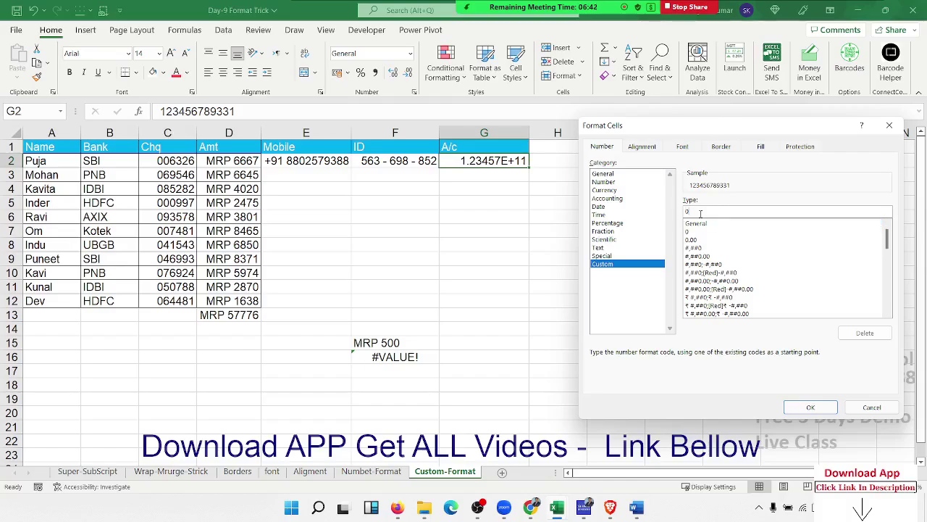
key(Return)
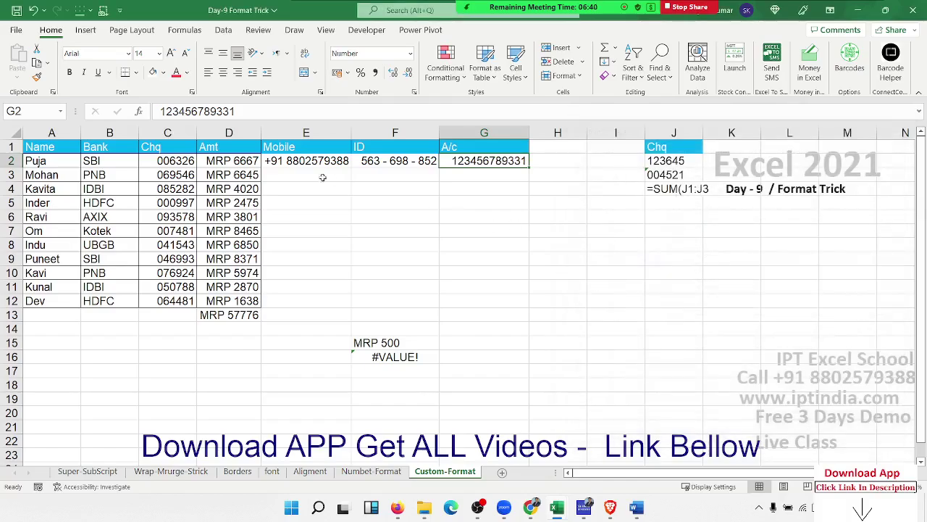
Extend G2's account number to 19 digits and AutoFit column G, revealing the trailing zeros
click(284, 112)
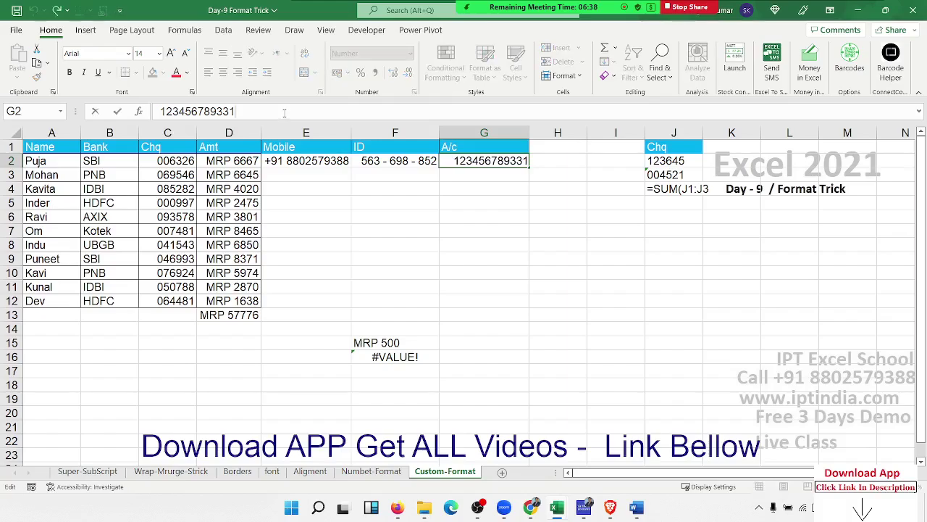
text(8589)
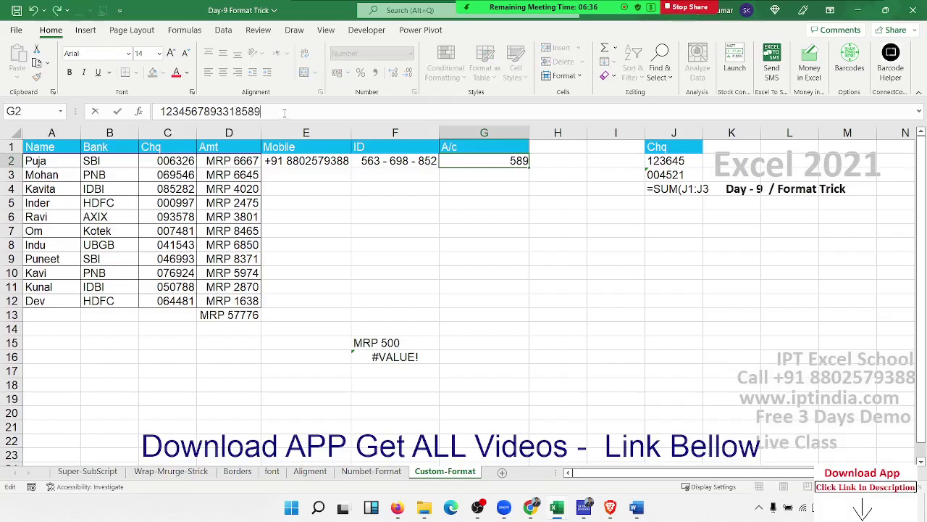
key(ctrl+Return)
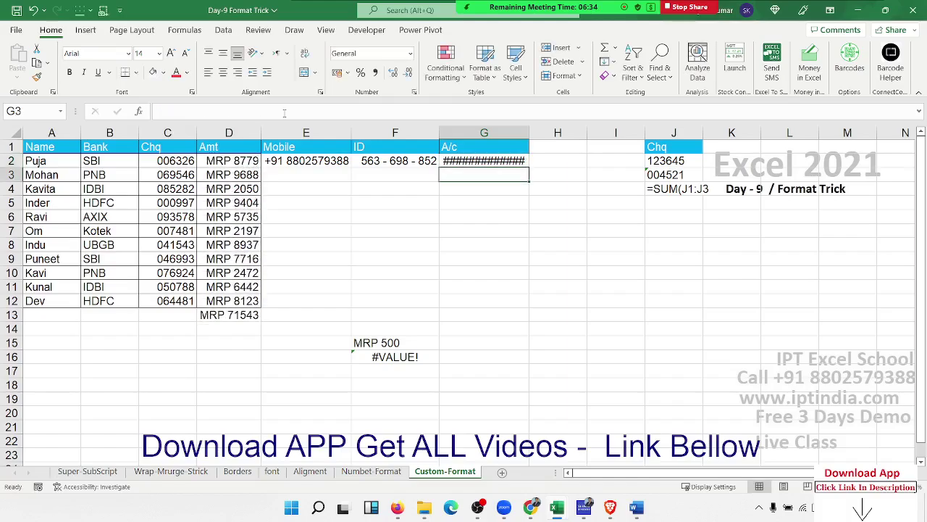
double_click(528, 133)
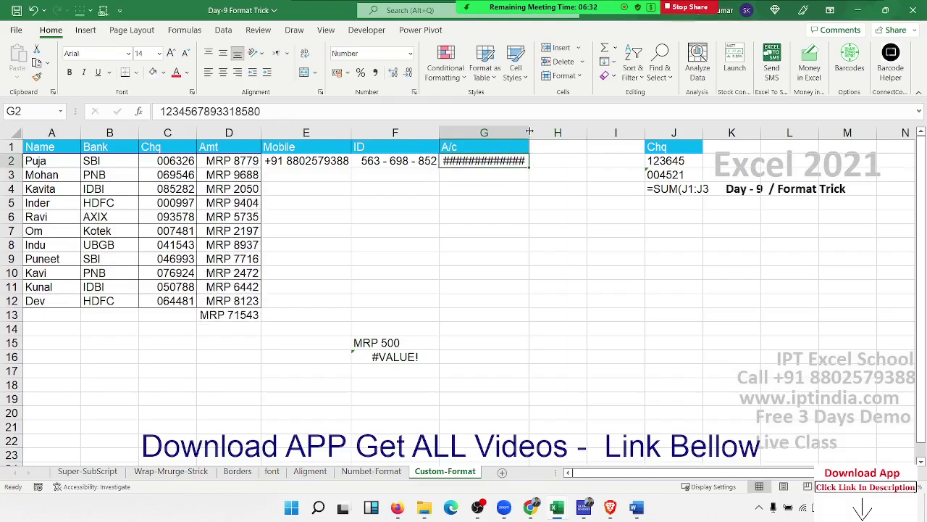
double_click(542, 160)
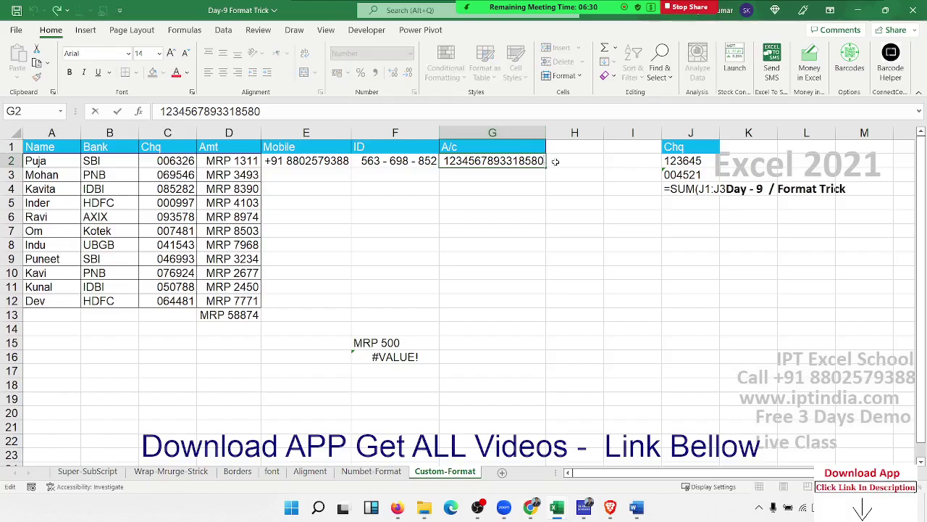
key(BackSpace)
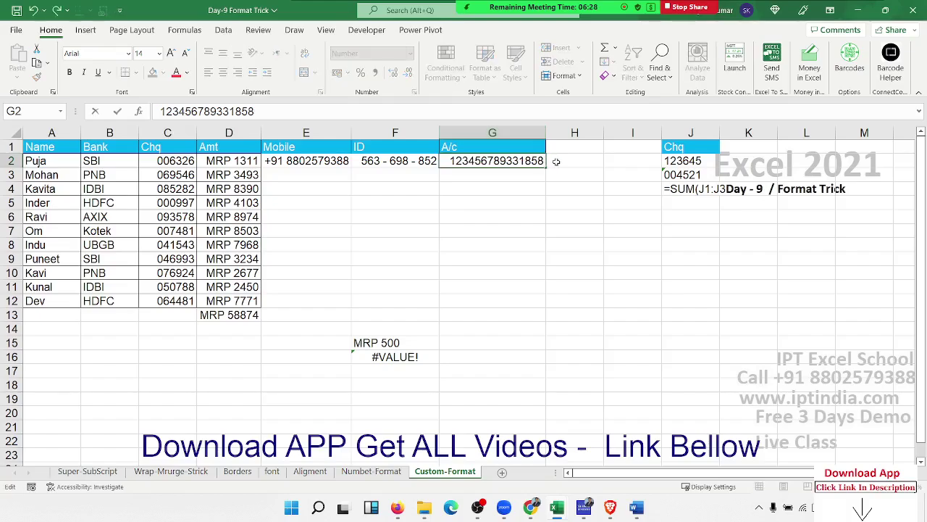
text(1365)
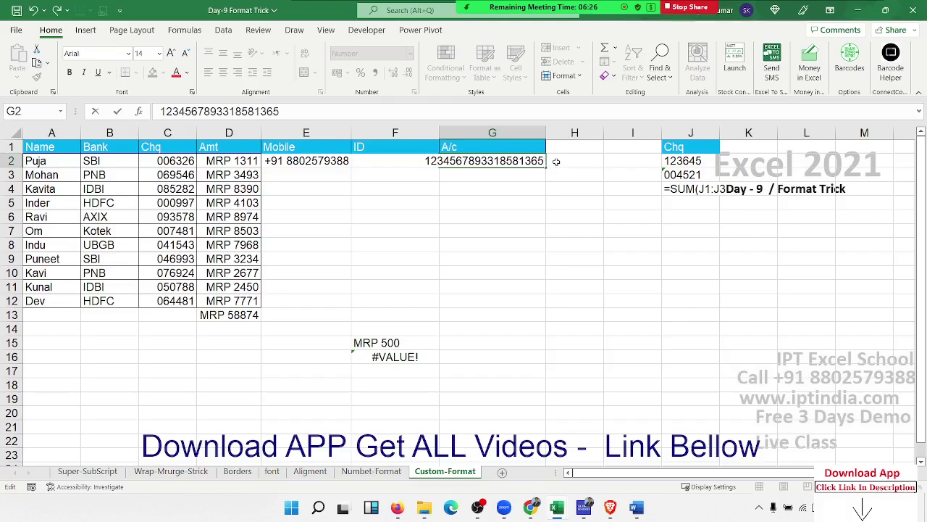
key(Return)
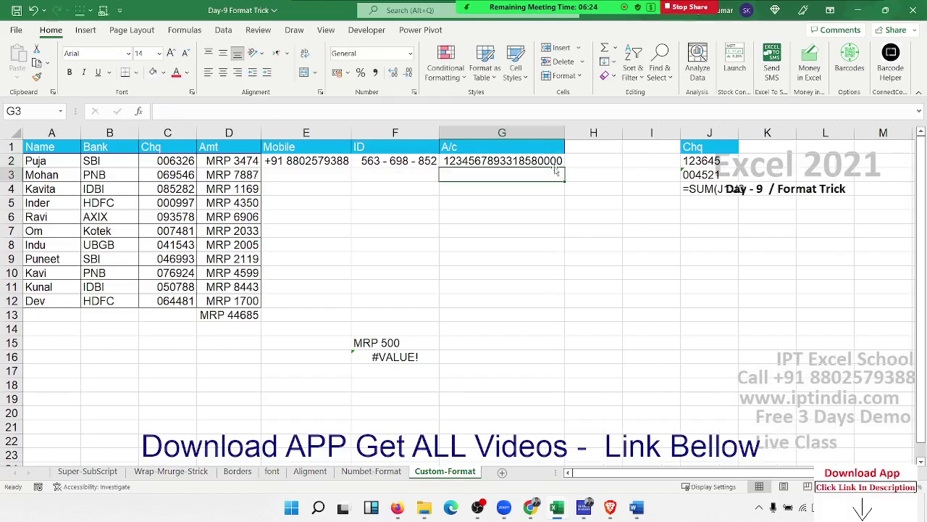
click(555, 162)
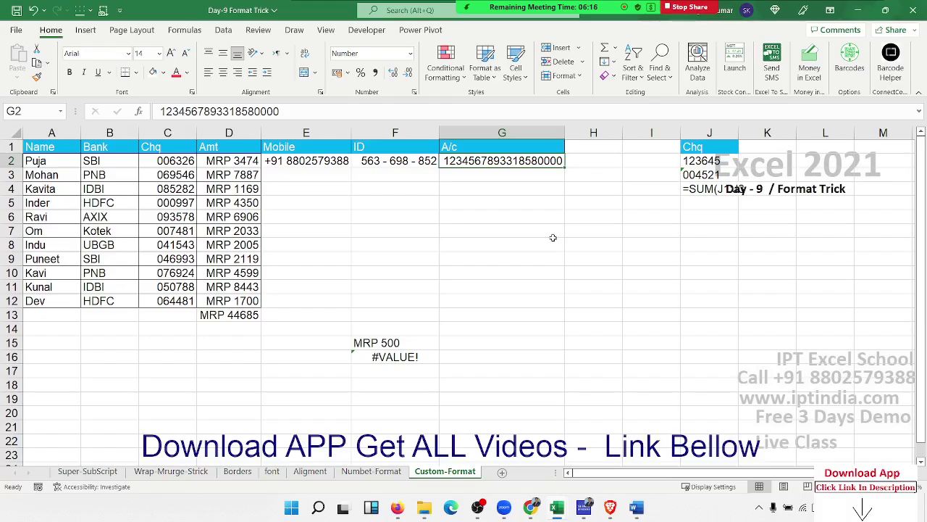
Enter a 31-digit account number as text in J6 using a leading apostrophe
click(705, 218)
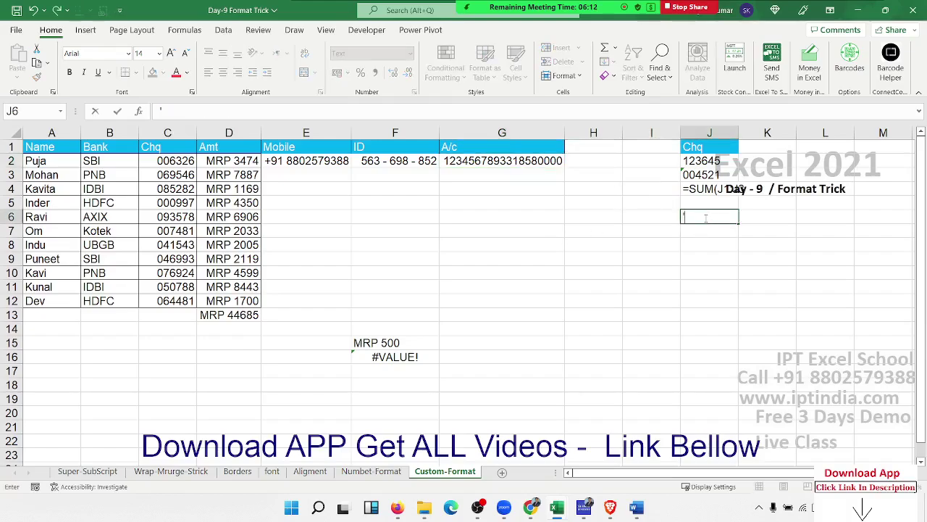
text('1634615646513246513)
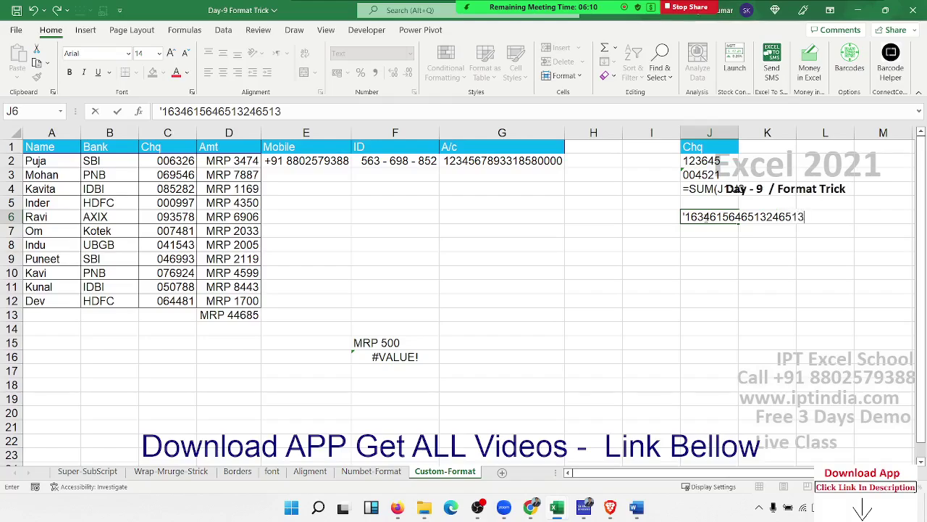
text(246945615674)
key(Return)
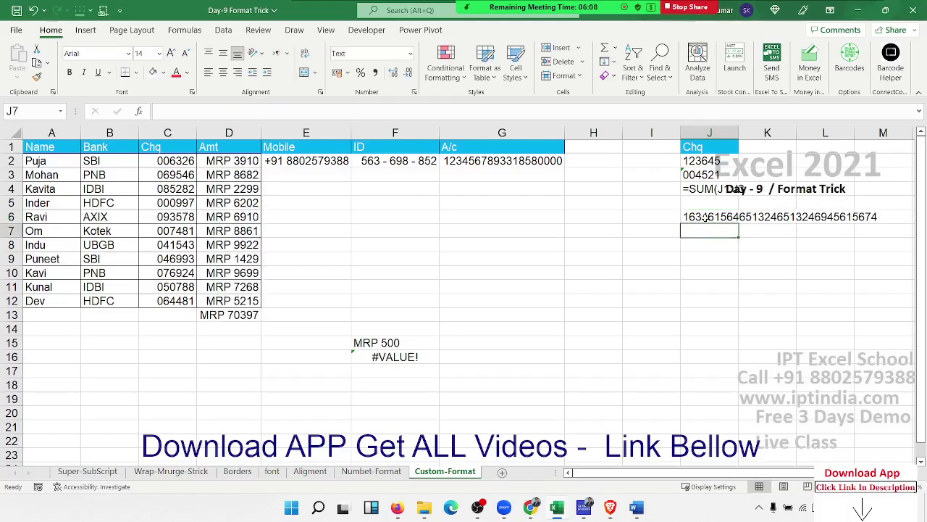
key(Return)
key(Return)
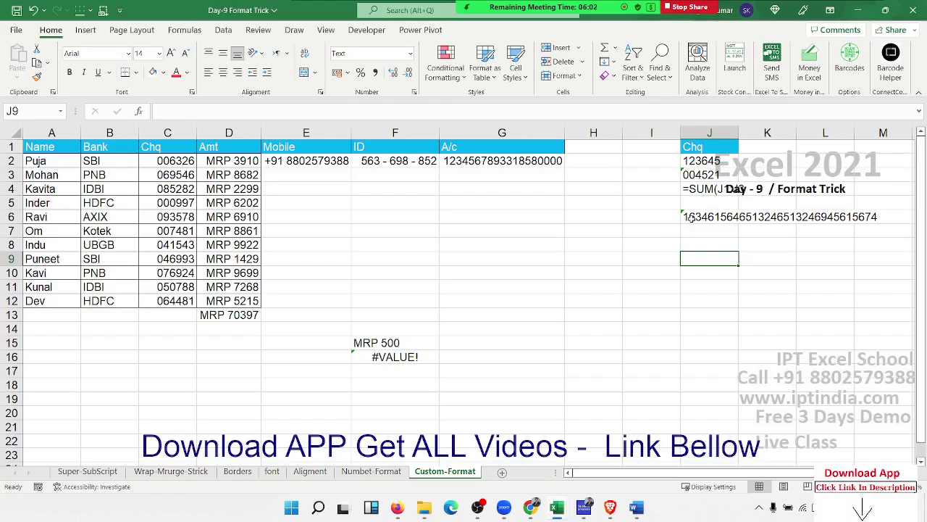
click(692, 219)
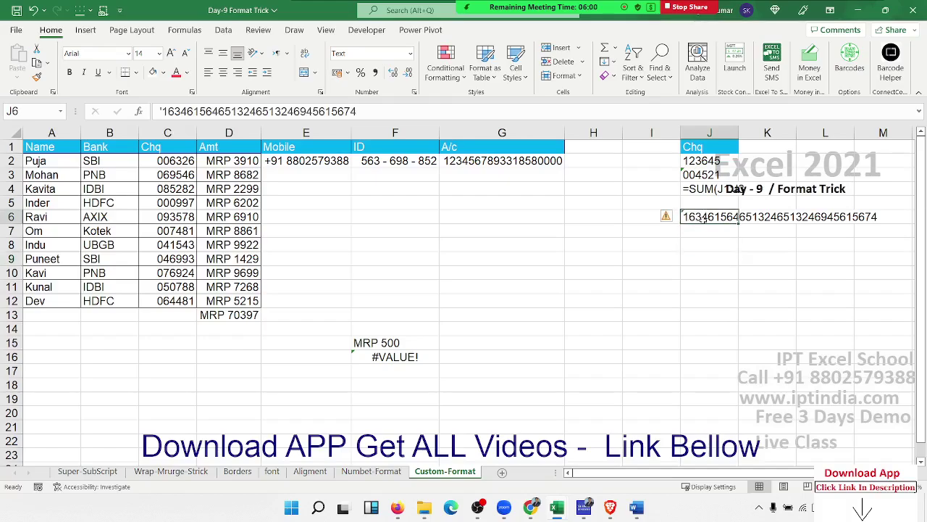
click(447, 247)
Save the workbook with Ctrl+S
key(ctrl+s)
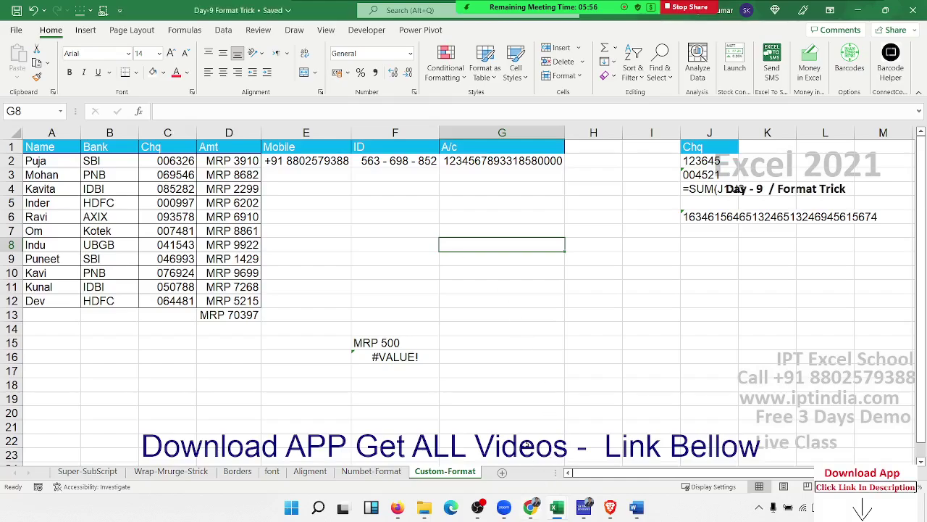
mouse_move(426, 511)
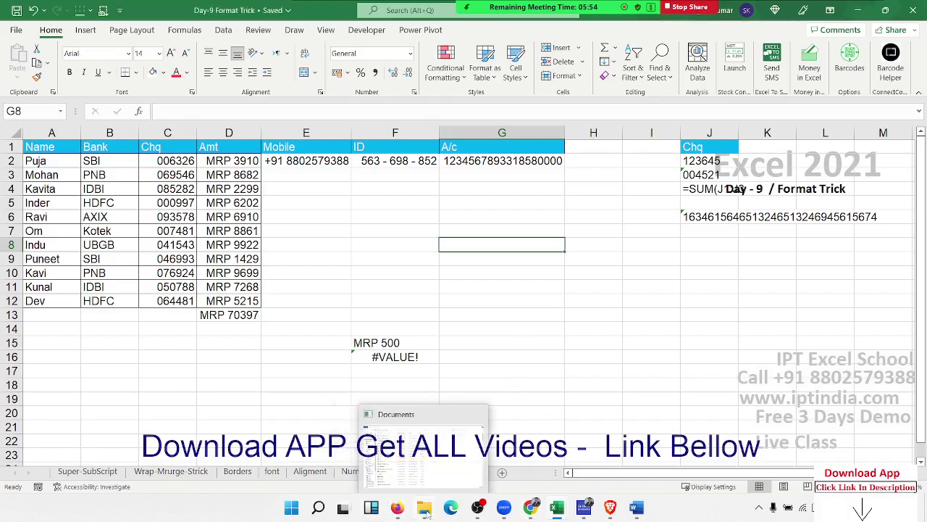
click(430, 248)
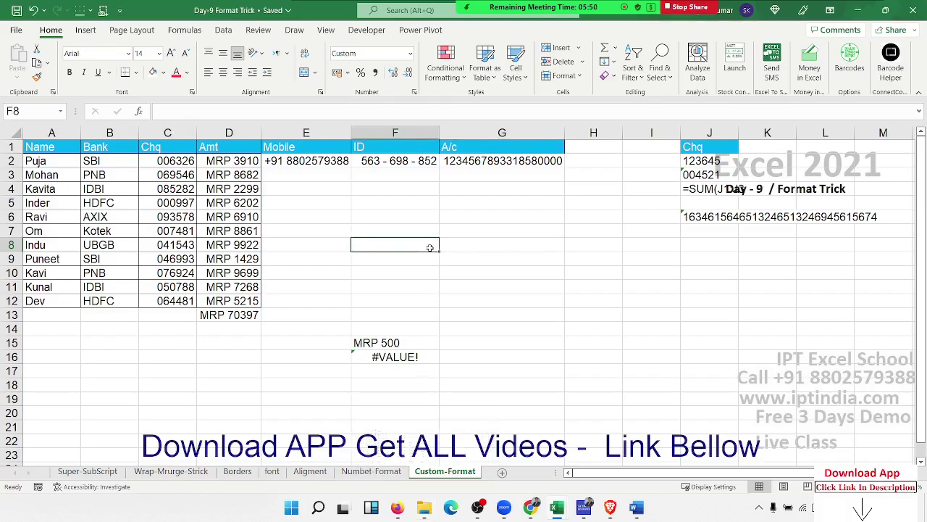